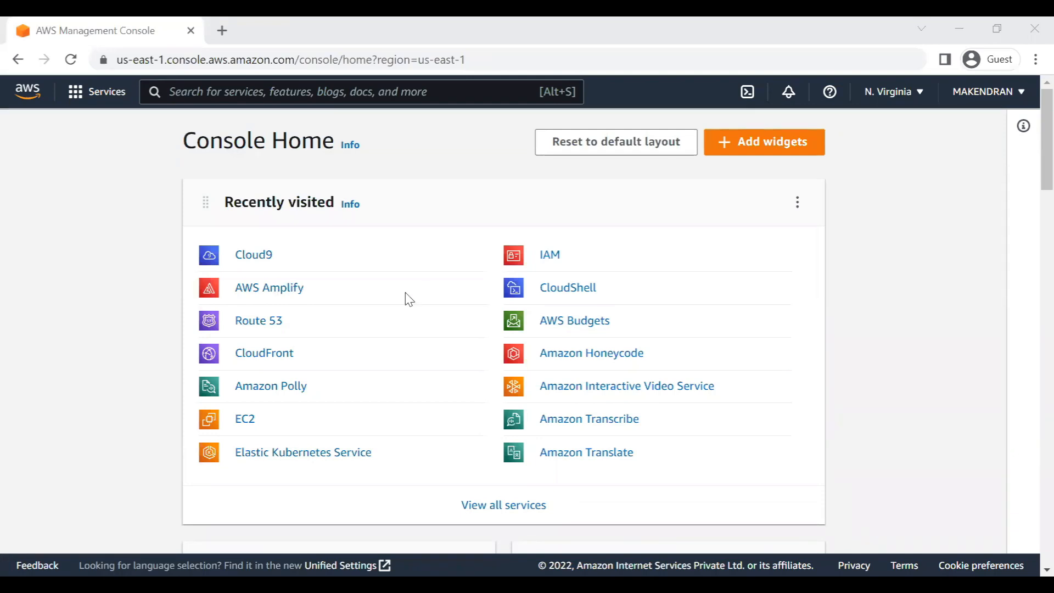
Search the AWS services for cloud9 and open the Cloud9 service
left_click(217, 94)
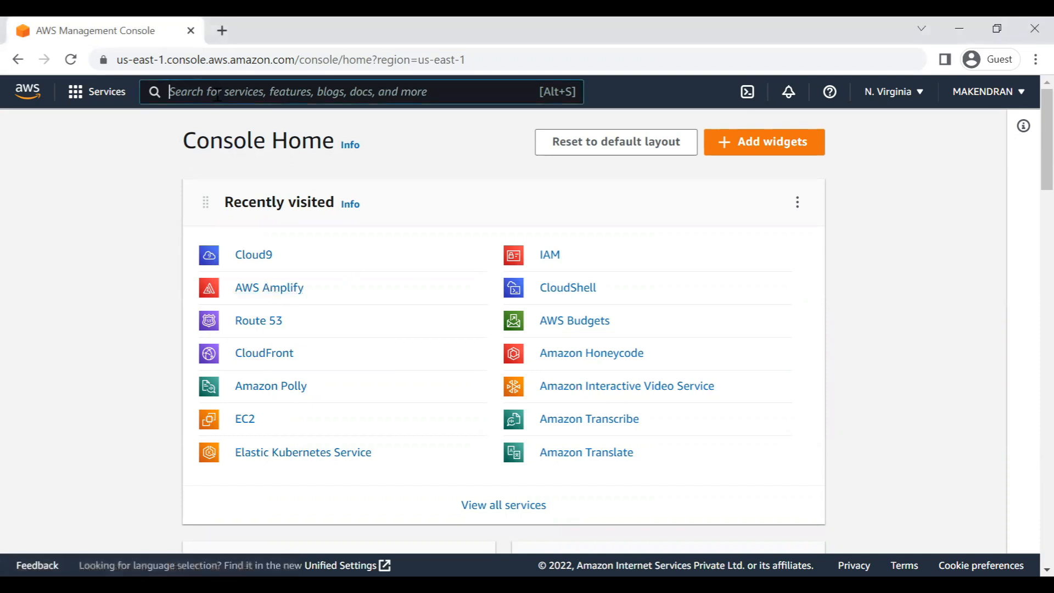
type("cloud9")
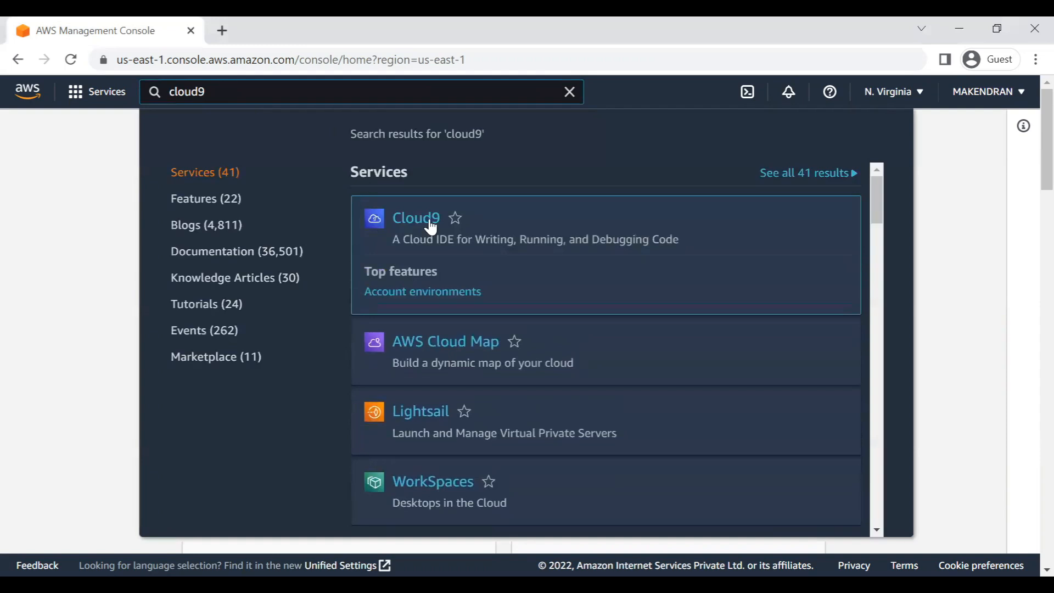
left_click(425, 224)
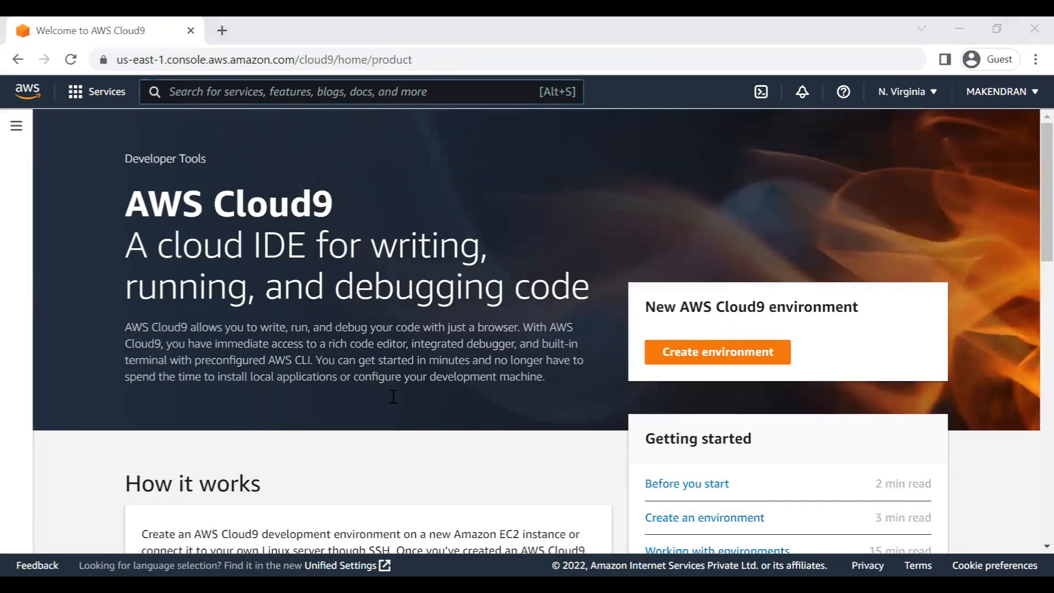
Start creating a new Cloud9 environment and name it hugo-on-amplify
left_click(686, 357)
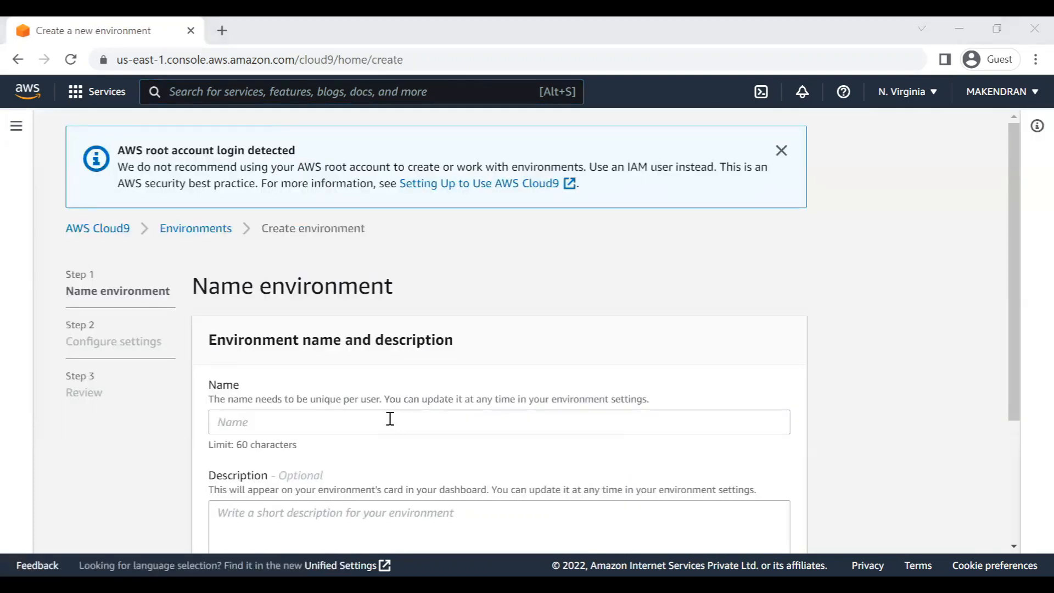
left_click(323, 414)
type("hugo-")
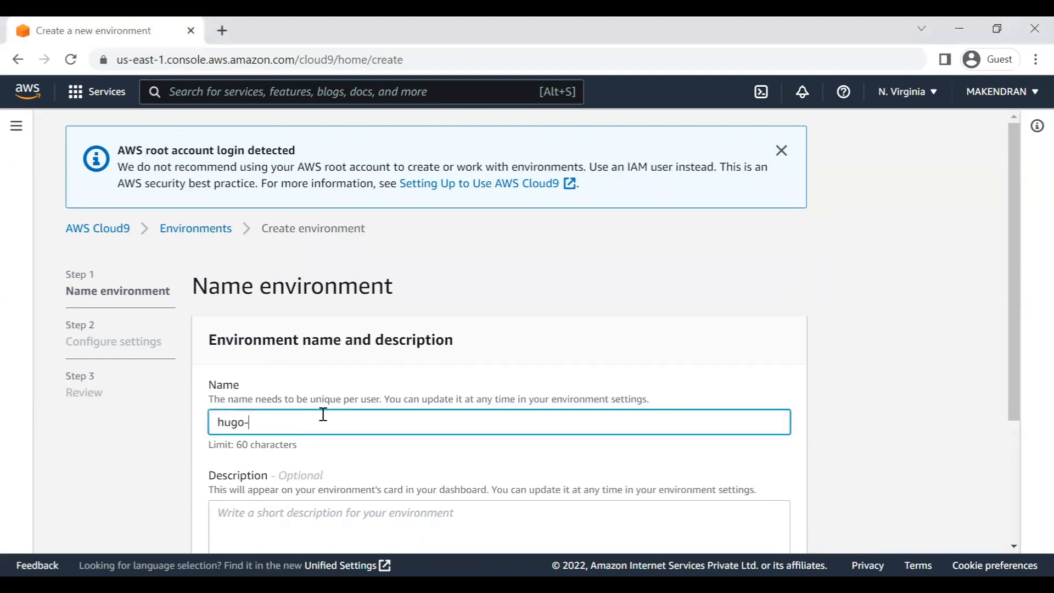
type("on-amplify")
Describe the environment as "The Cloud9 IDE is used to develop code that works with Hugo on the AWS amplify" and continue to its settings
scroll(323, 414, "down", 3)
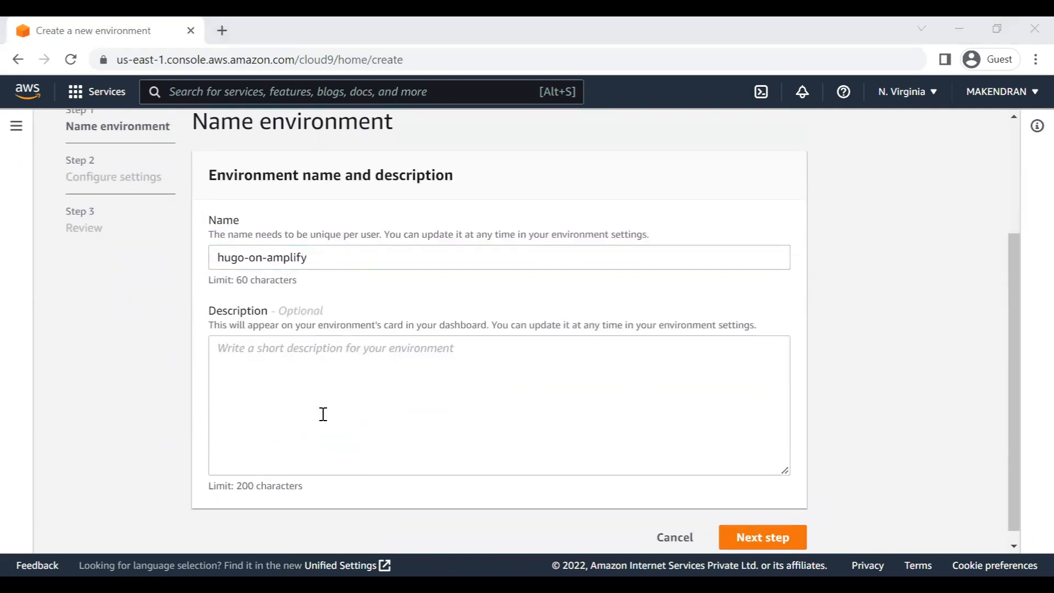
left_click(396, 407)
type("T")
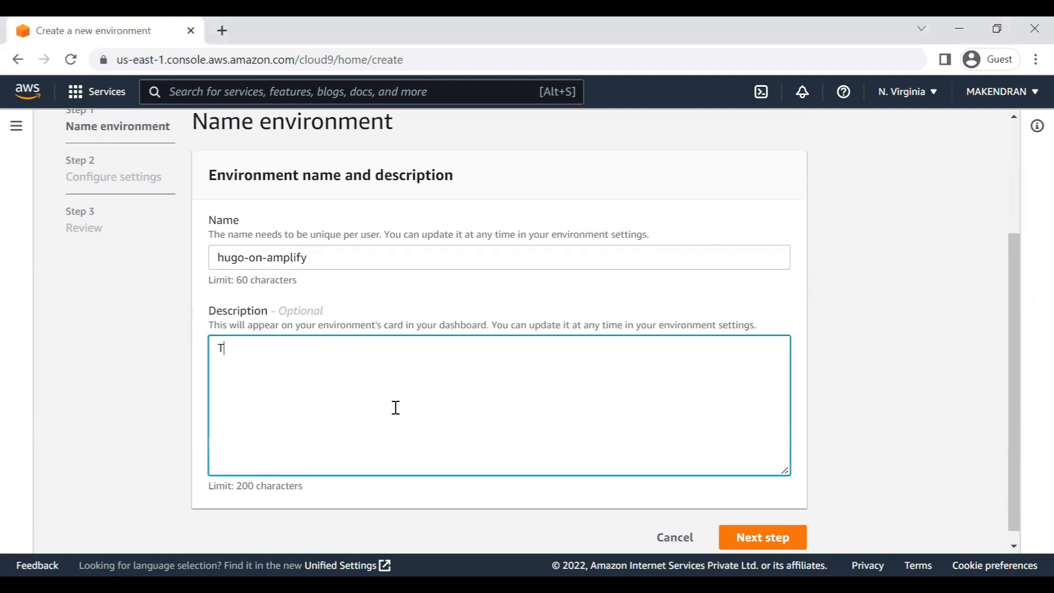
type("he Cloud9IDe")
key("BackSpace")
key("BackSpace")
key("BackSpace")
type("IDE is used to ")
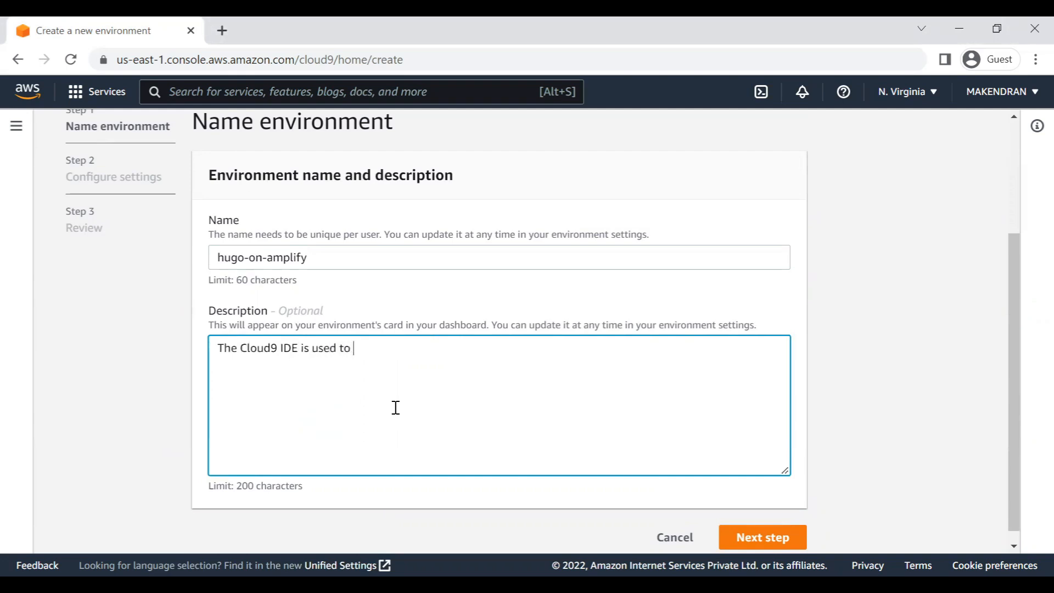
type("develop code that works with Hugo")
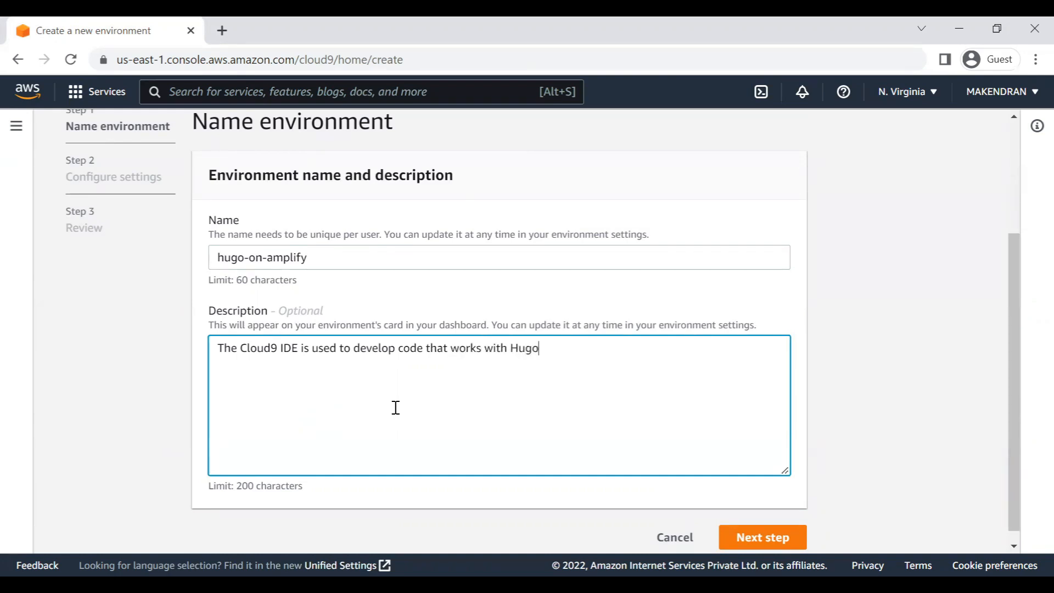
type(" on the AWS amplify")
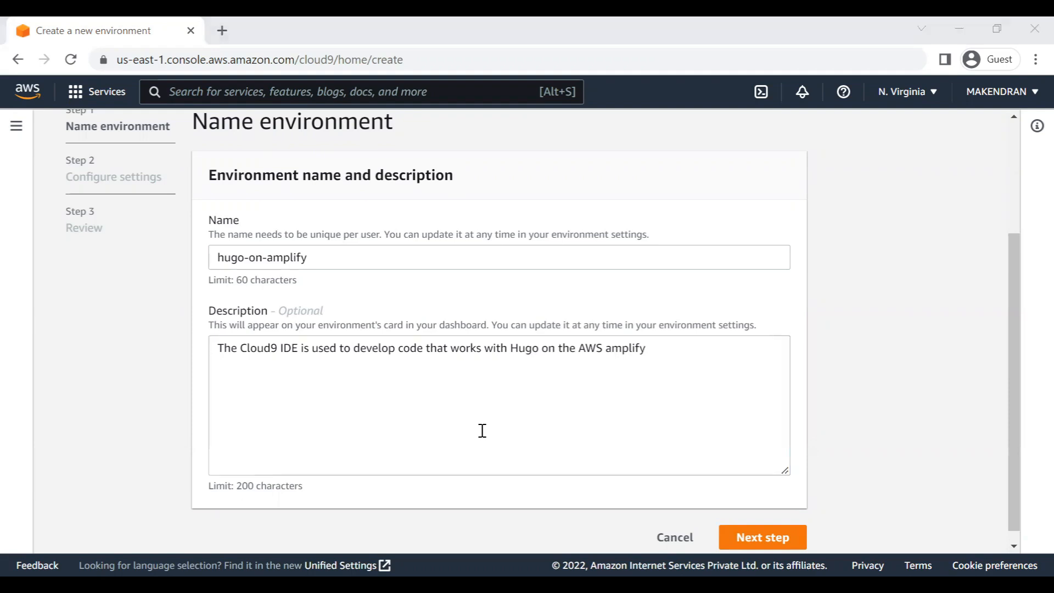
left_click(778, 543)
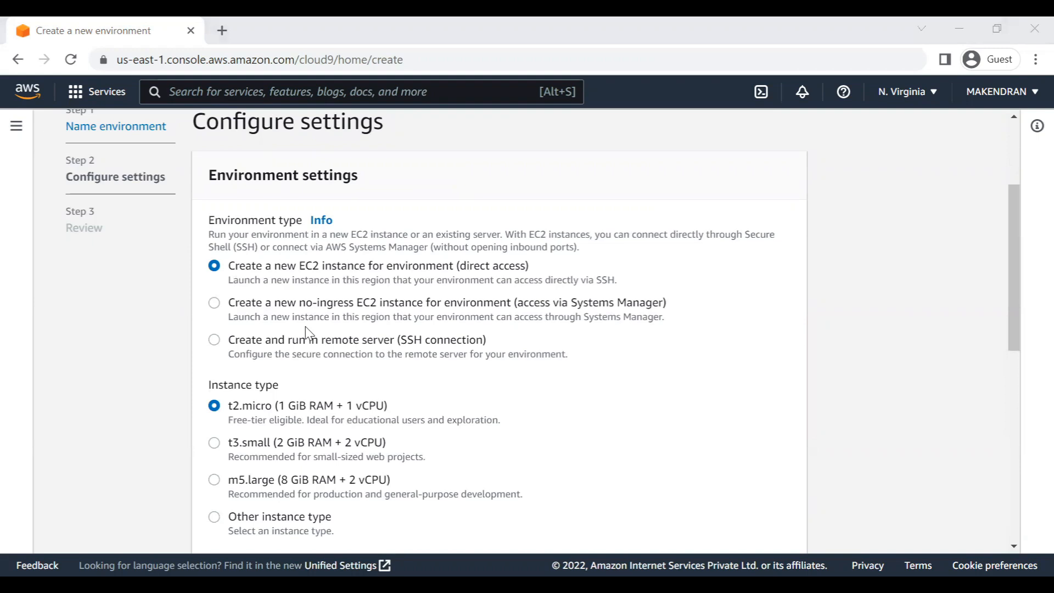
Choose a new direct-access EC2 instance, keep t2.micro, Amazon Linux 2 and 30-minute hibernation, and continue to the review
left_click(314, 270)
scroll(307, 216, "down", 4)
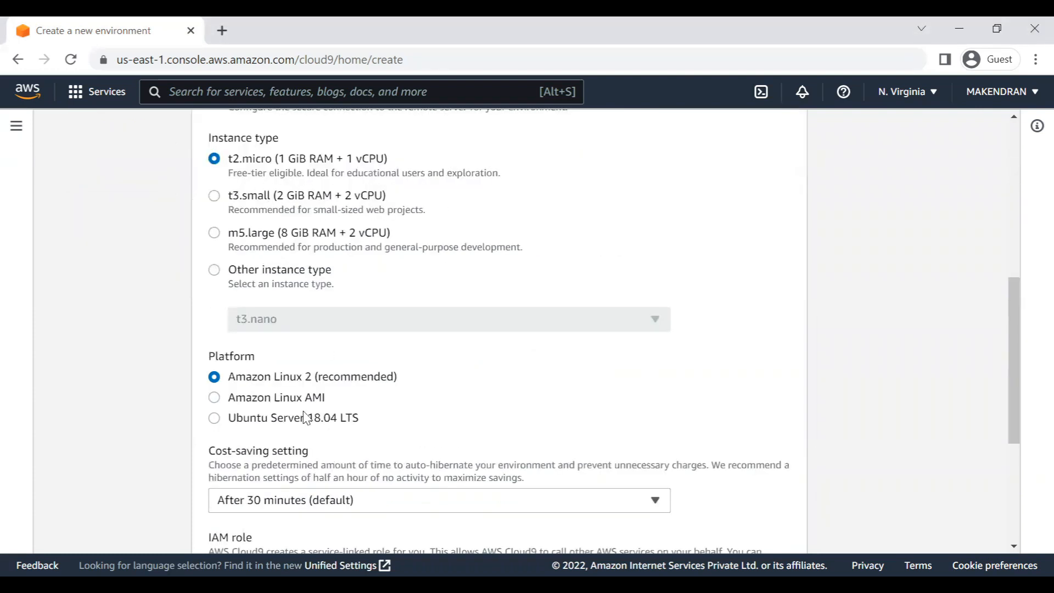
scroll(310, 419, "down", 1)
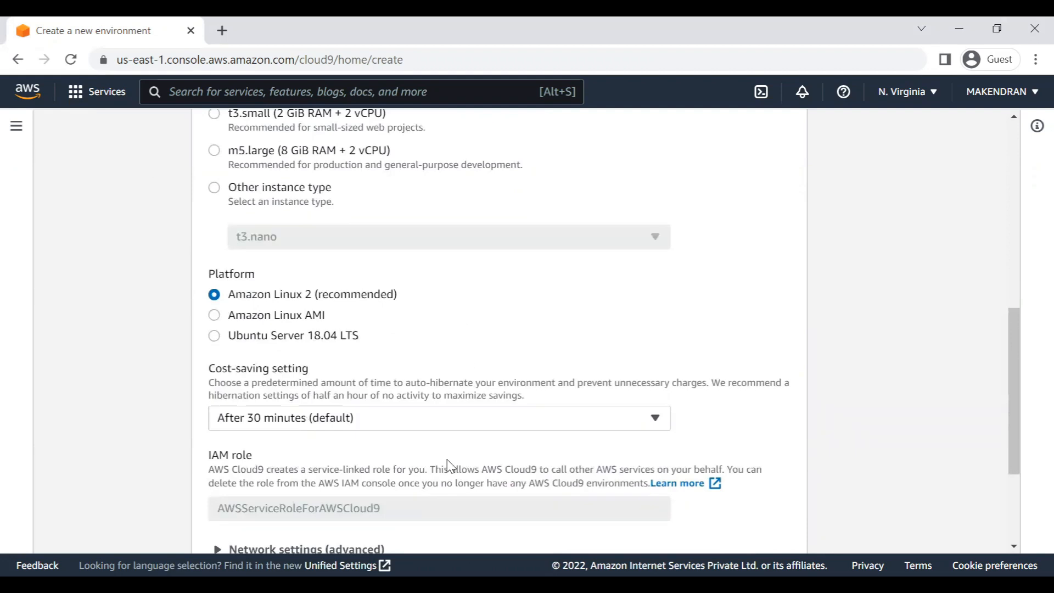
scroll(394, 461, "down", 3)
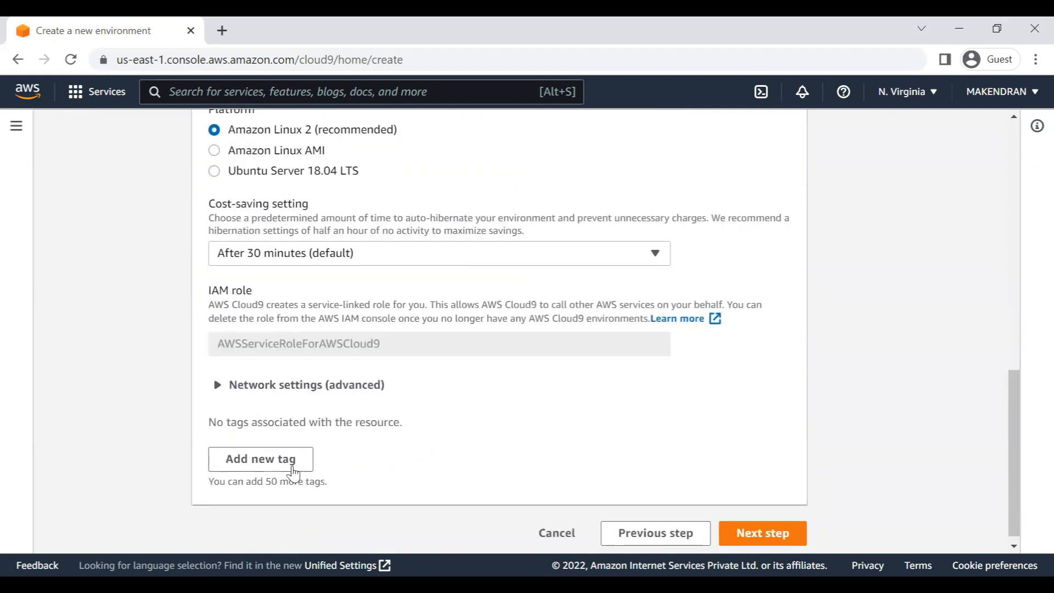
left_click(281, 386)
scroll(249, 356, "down", 1)
scroll(249, 356, "down", 3)
left_click(277, 204)
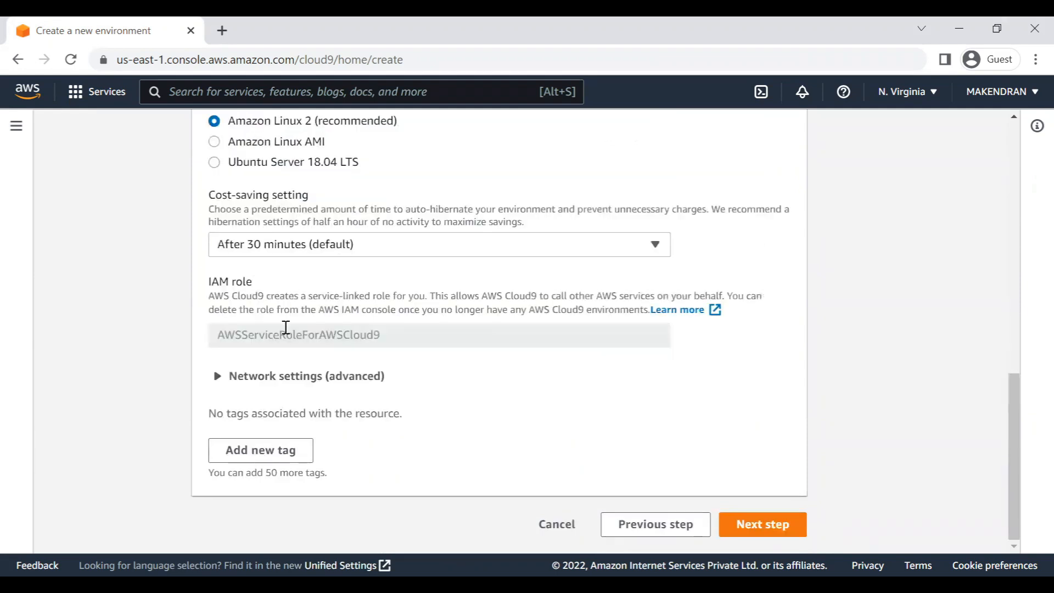
scroll(297, 326, "up", 3)
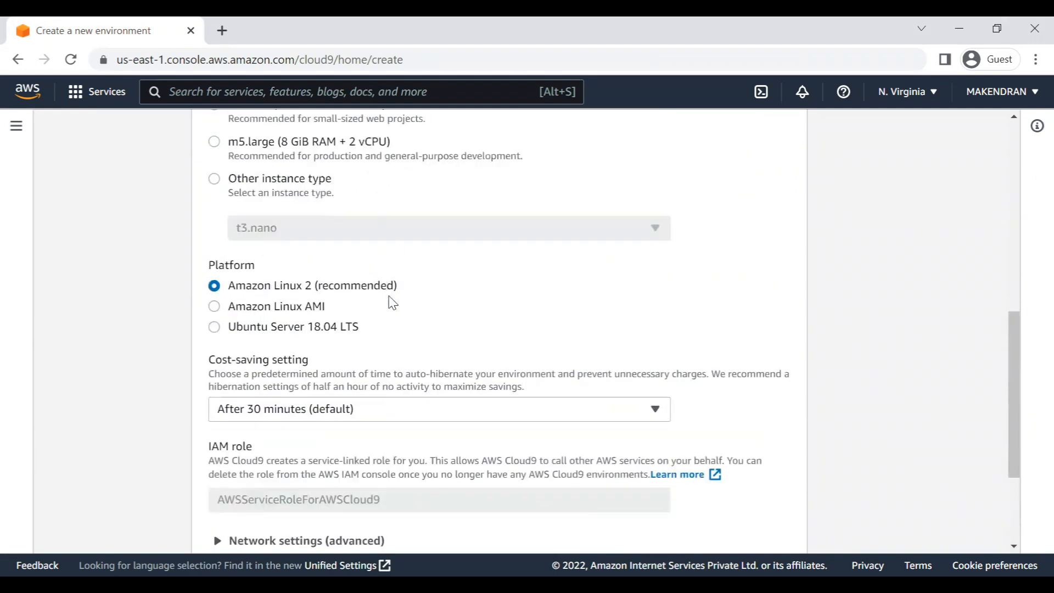
scroll(393, 302, "down", 3)
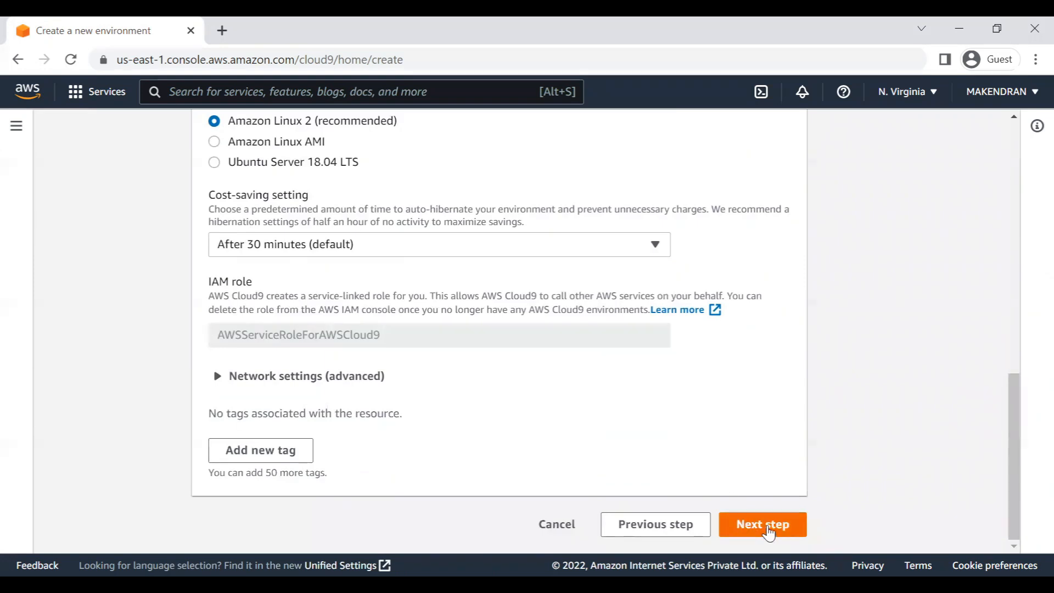
left_click(768, 531)
Review the hugo-on-amplify environment summary and create the environment
scroll(440, 418, "up", 2)
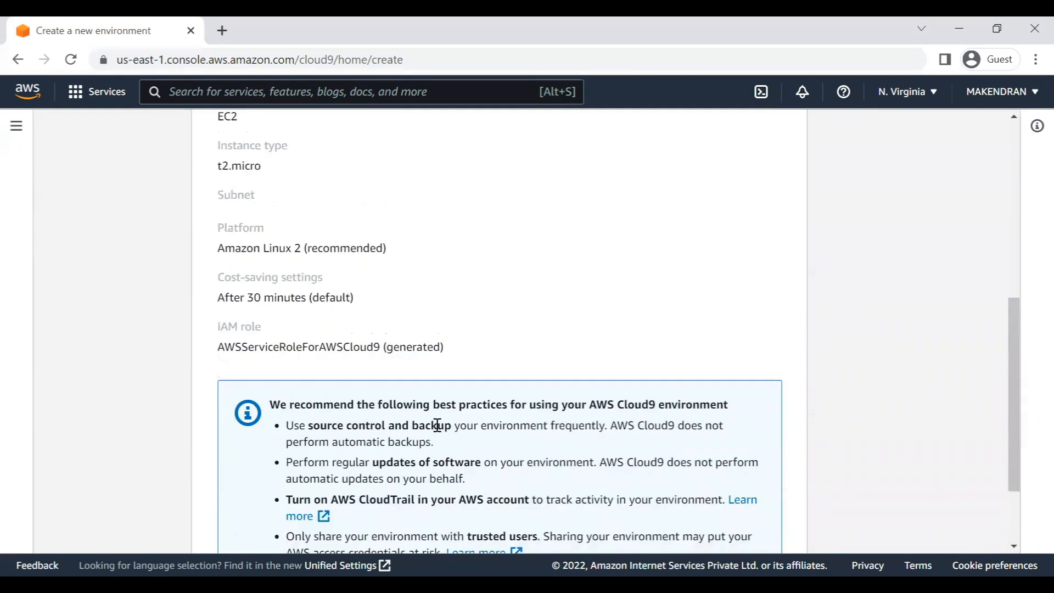
scroll(437, 425, "up", 5)
scroll(426, 313, "down", 6)
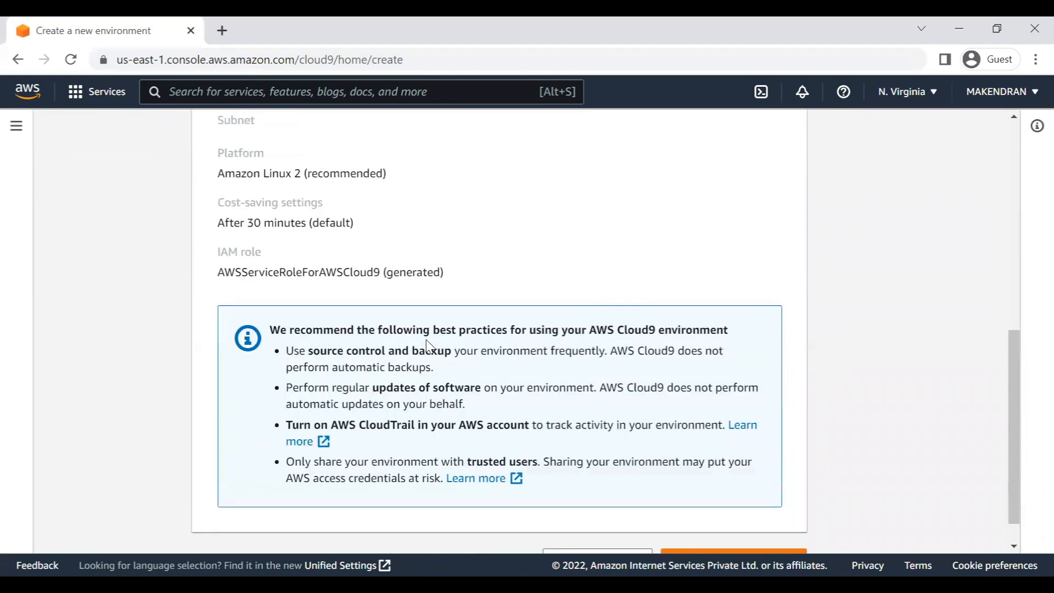
scroll(388, 393, "up", 6)
scroll(387, 379, "down", 7)
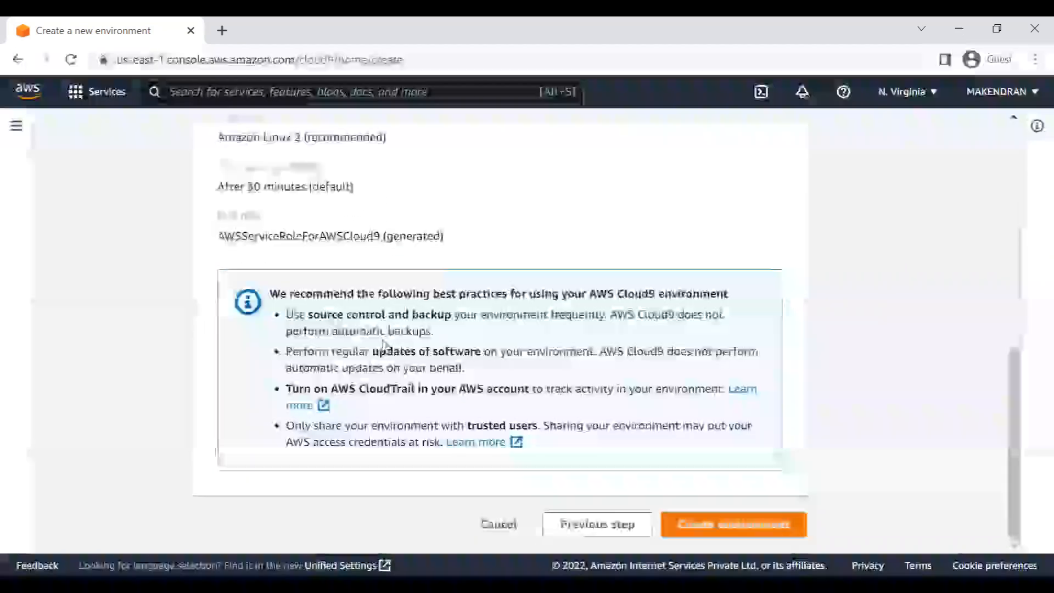
left_click(757, 524)
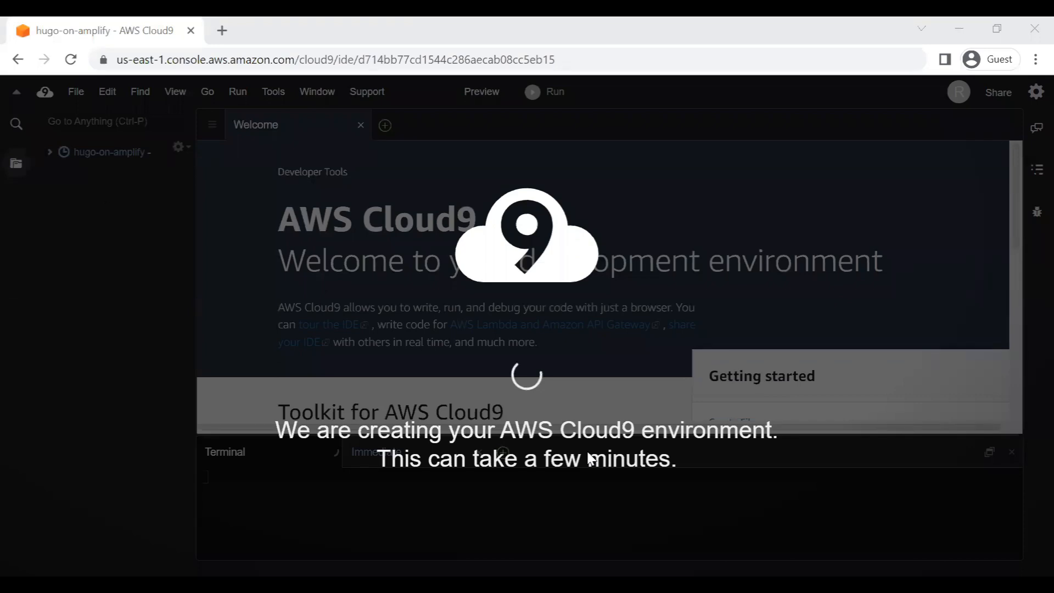
left_click(101, 186)
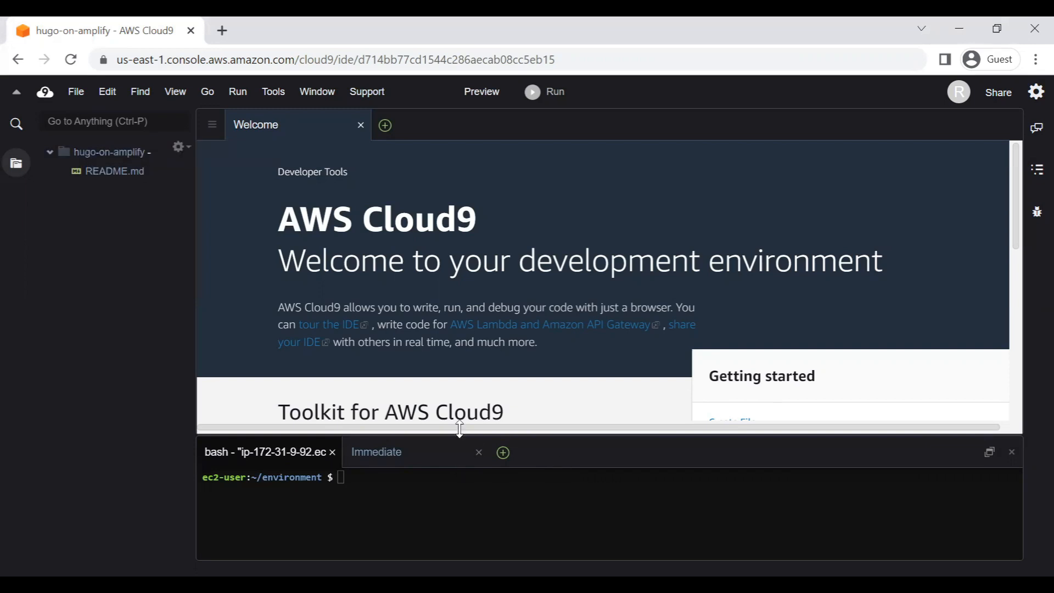
left_click(354, 491)
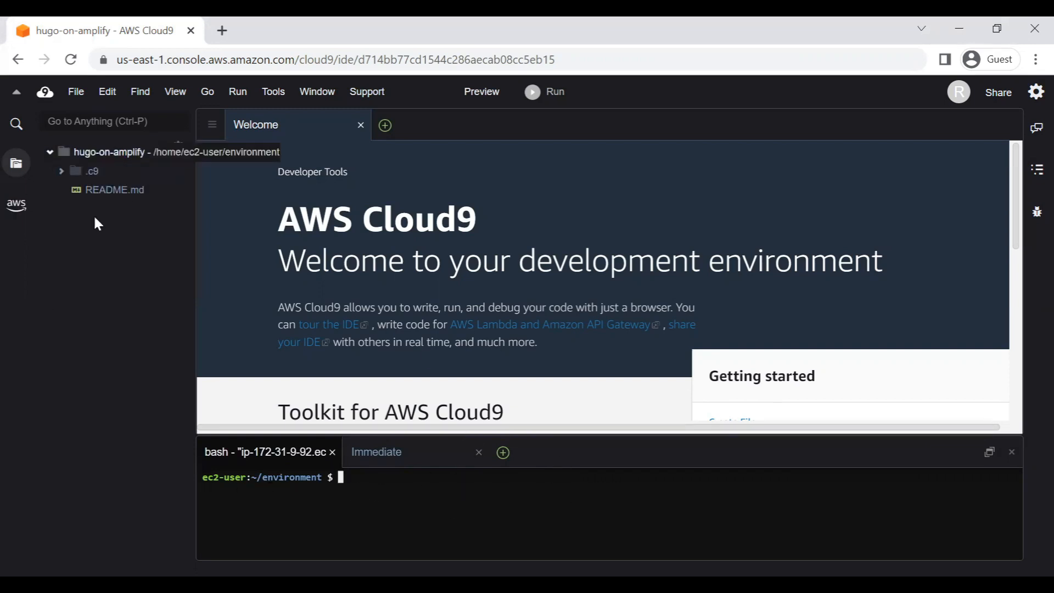
key("alt+Tab")
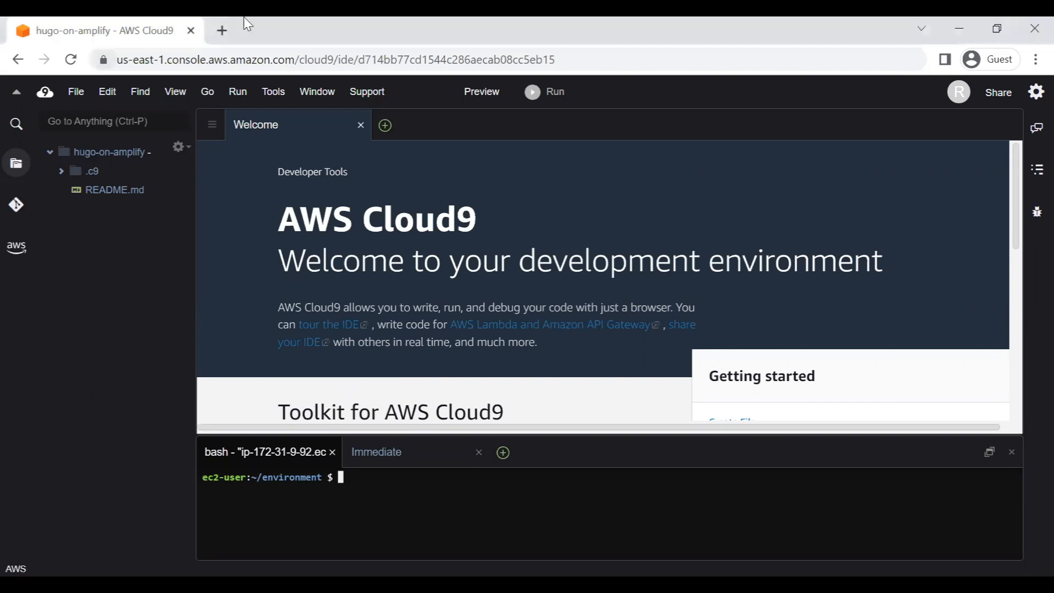
Duplicate the Cloud9 browser tab and load the AWS console home page in the copy
right_click(122, 33)
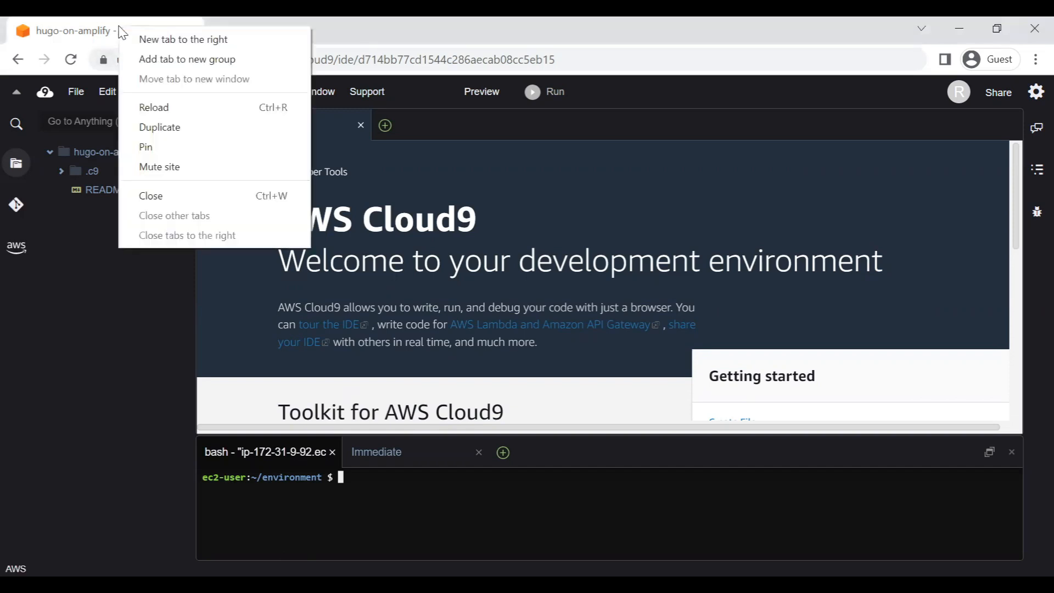
left_click(165, 126)
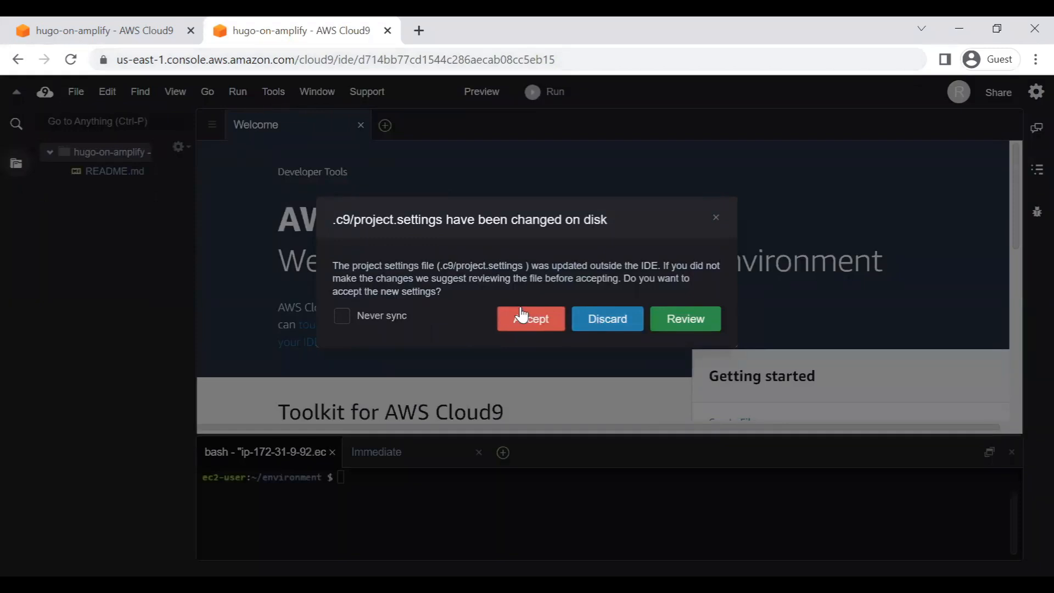
left_click_drag(300, 63, 695, 82)
key("BackSpace")
key("Return")
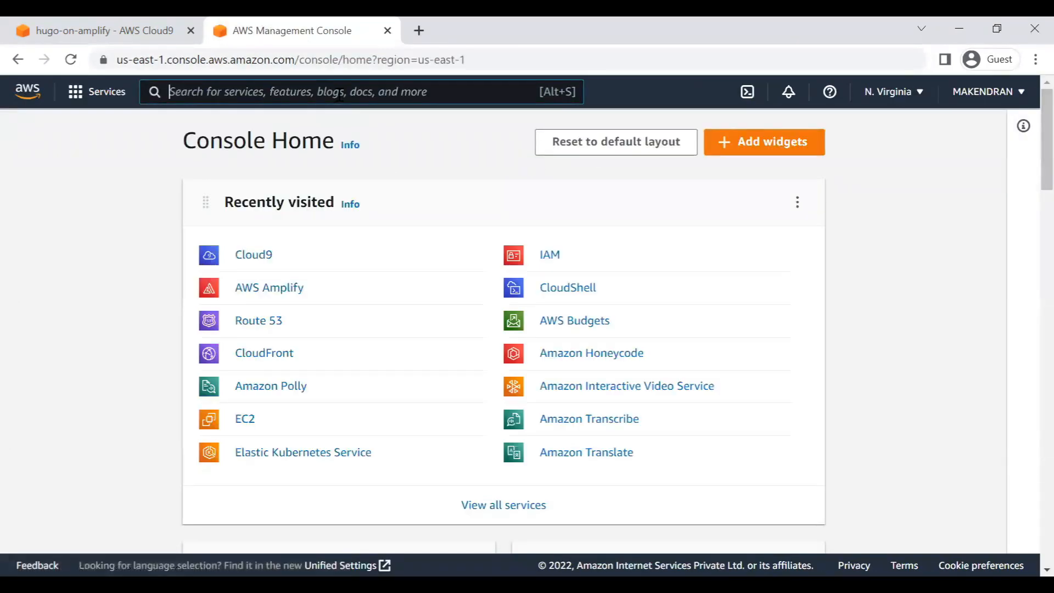
Search the AWS services for codecommit and open the CodeCommit repositories page
left_click(339, 93)
type("codecommi")
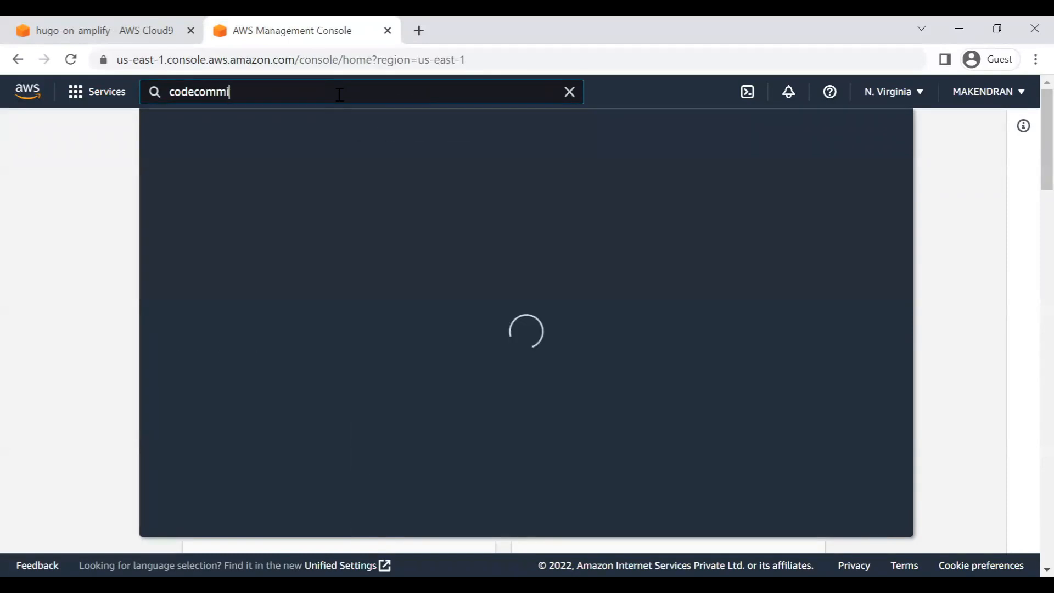
type("t")
left_click(458, 219)
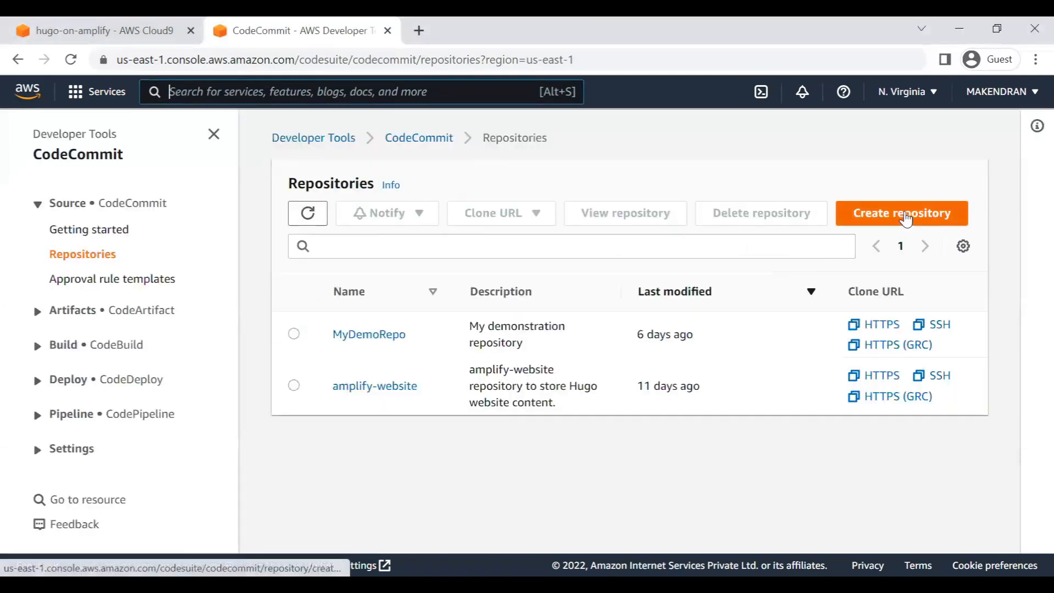
Start creating a new CodeCommit repository and name it amplify-demo
left_click(906, 219)
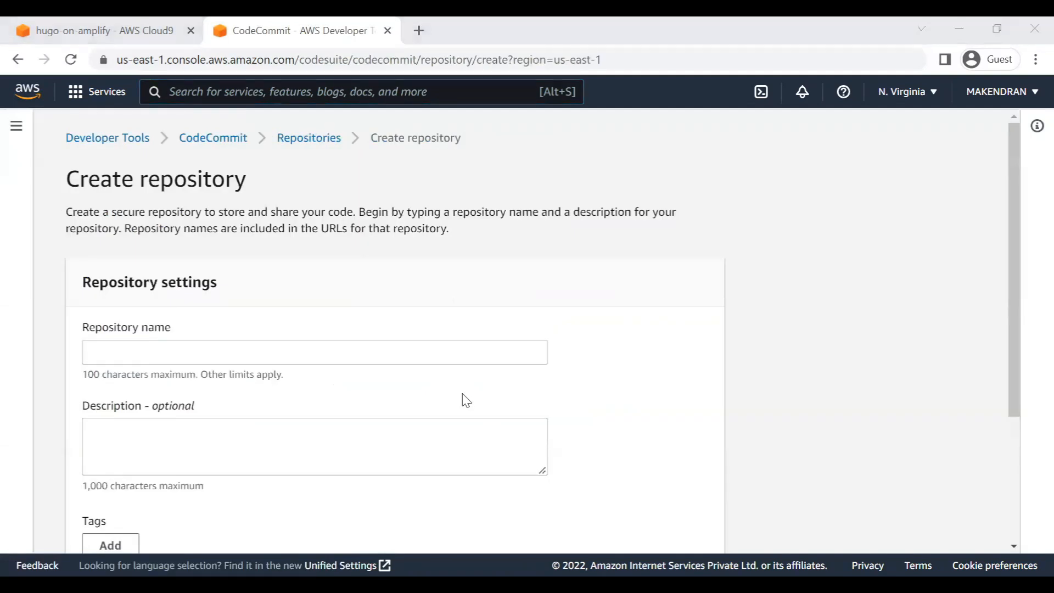
left_click(463, 393)
type("amplify-demo")
Enter "amplify-demo repository to store Hugo wesite content" as the new repository's description
scroll(234, 351, "down", 3)
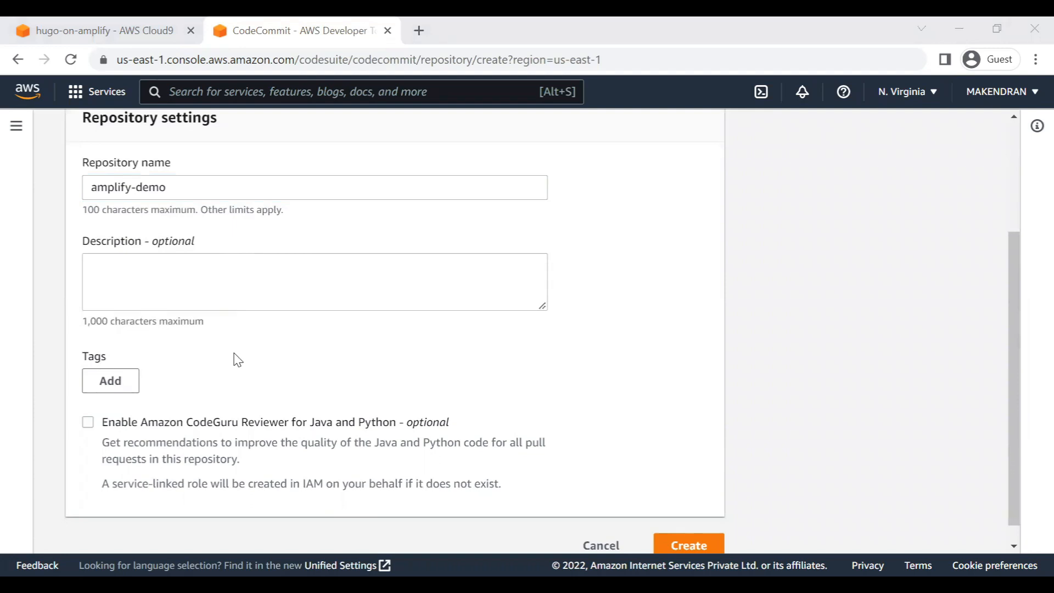
triple_click(147, 187)
key("ctrl+c")
left_click(158, 282)
key("ctrl+v")
type("repository")
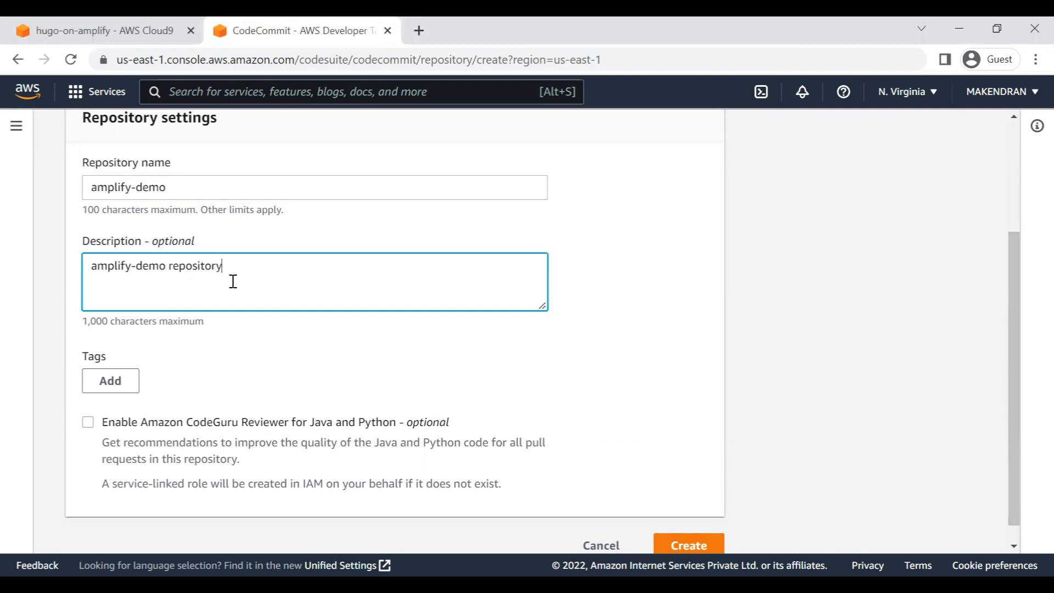
key("alt+Tab")
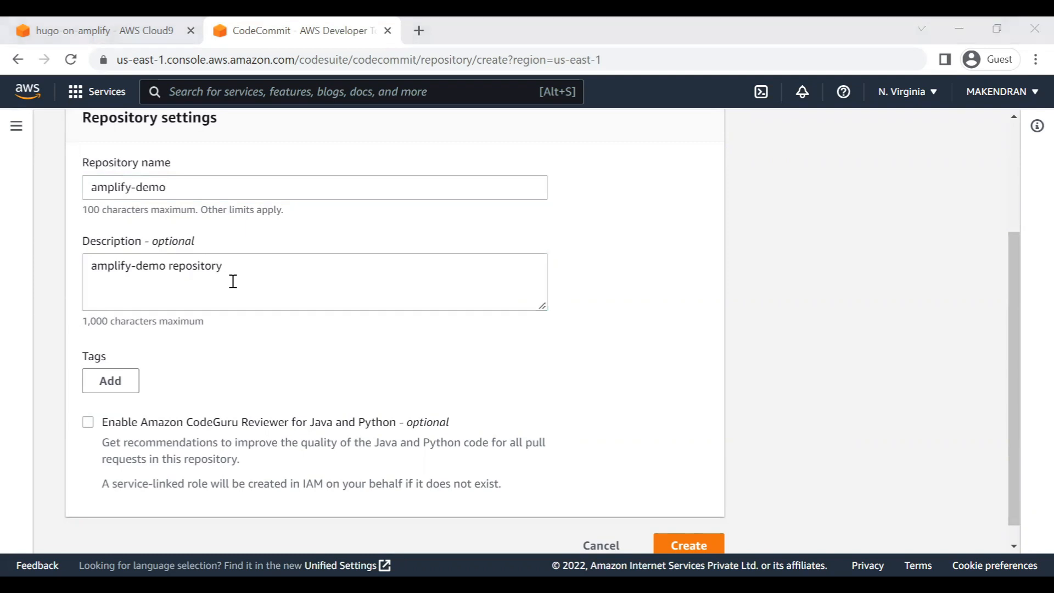
left_click(269, 297)
type("to store ")
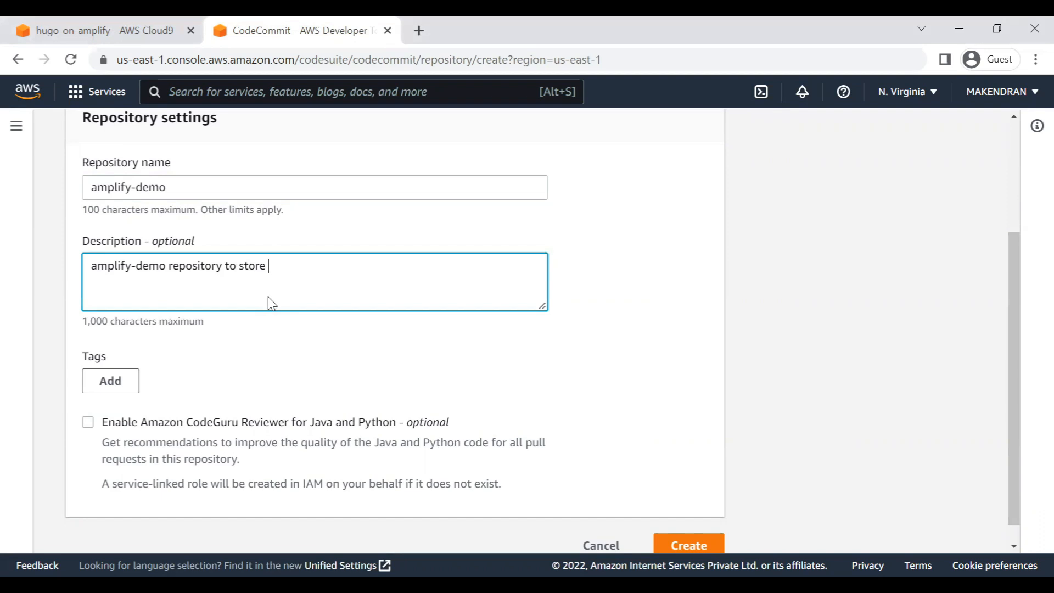
type("Hugo wesite content")
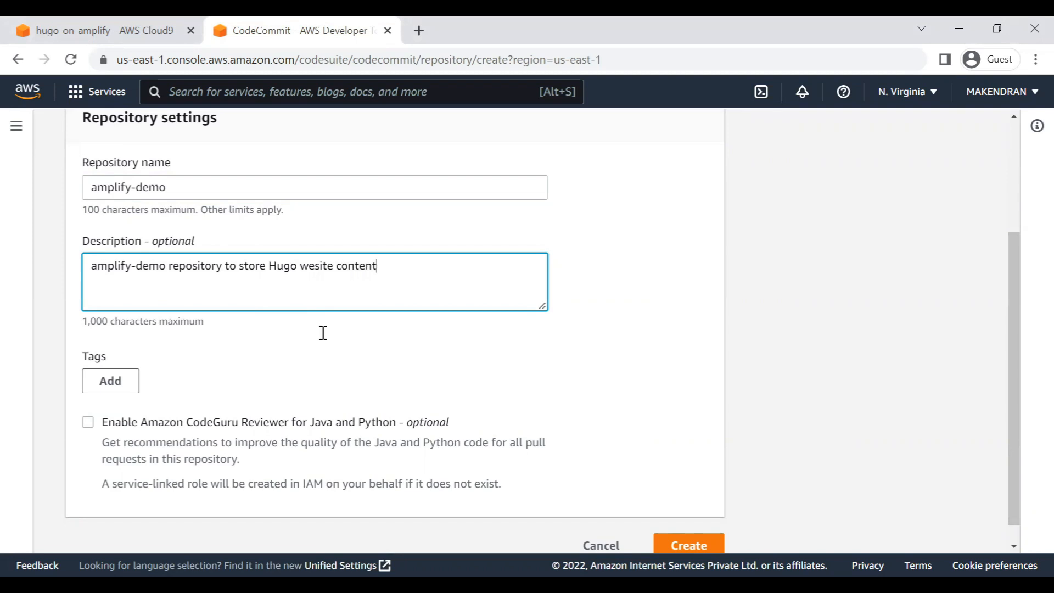
Correct "wesite" to "website" in the repository description and create the amplify-demo repository
left_click(313, 266)
type("b")
scroll(701, 503, "down", 1)
left_click(706, 519)
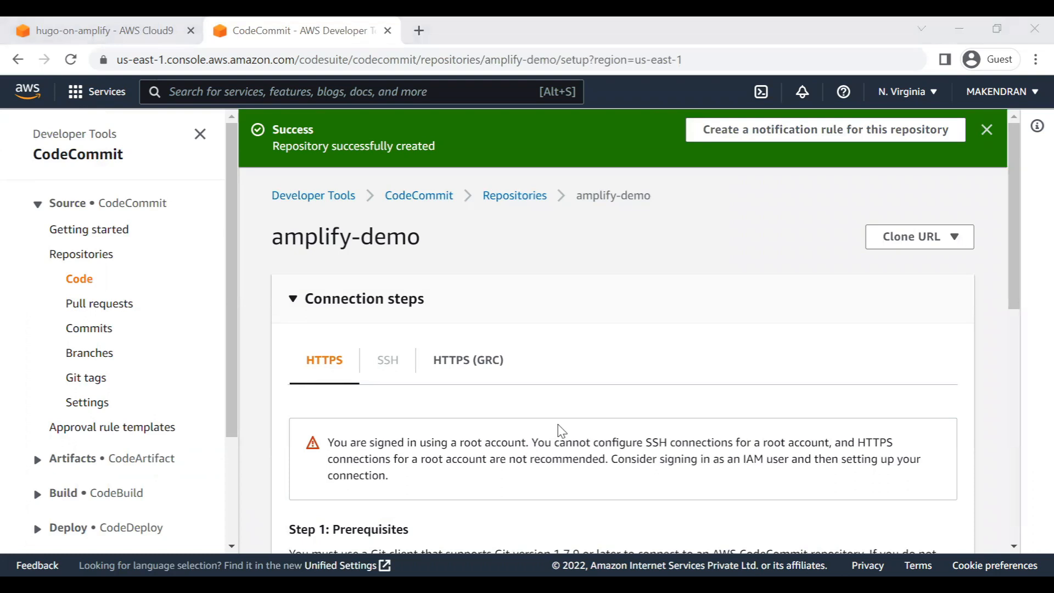
left_click(559, 432)
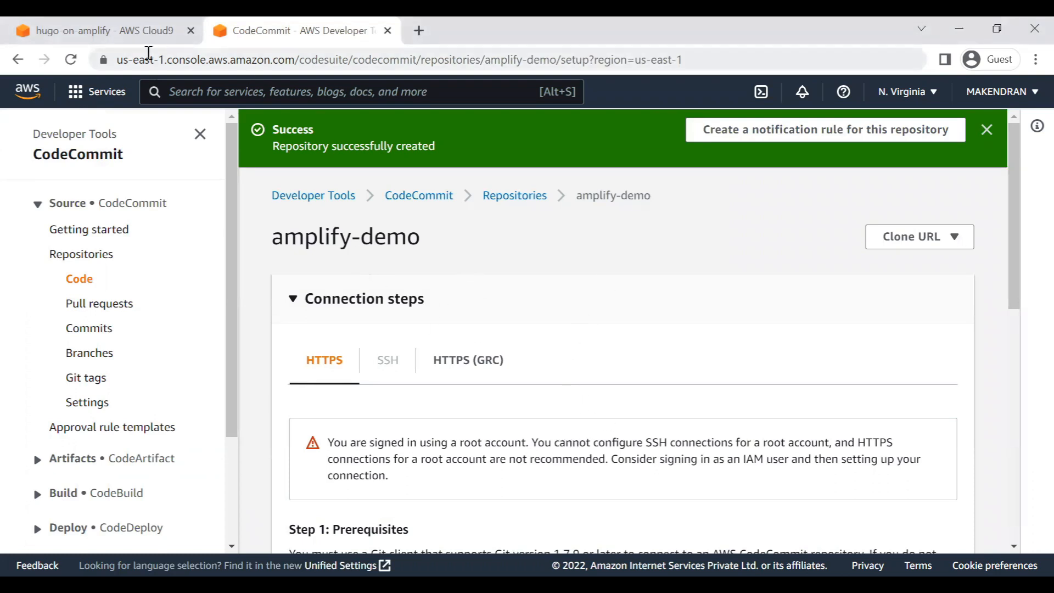
Return to the hugo-on-amplify Cloud9 IDE and discard the project settings changed on disk
left_click(65, 27)
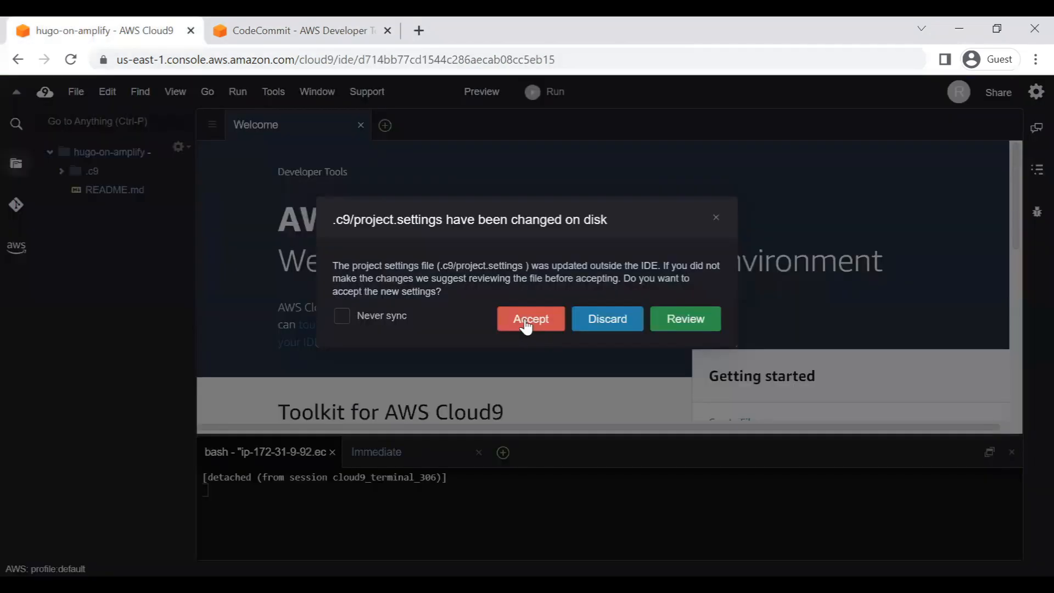
left_click(608, 320)
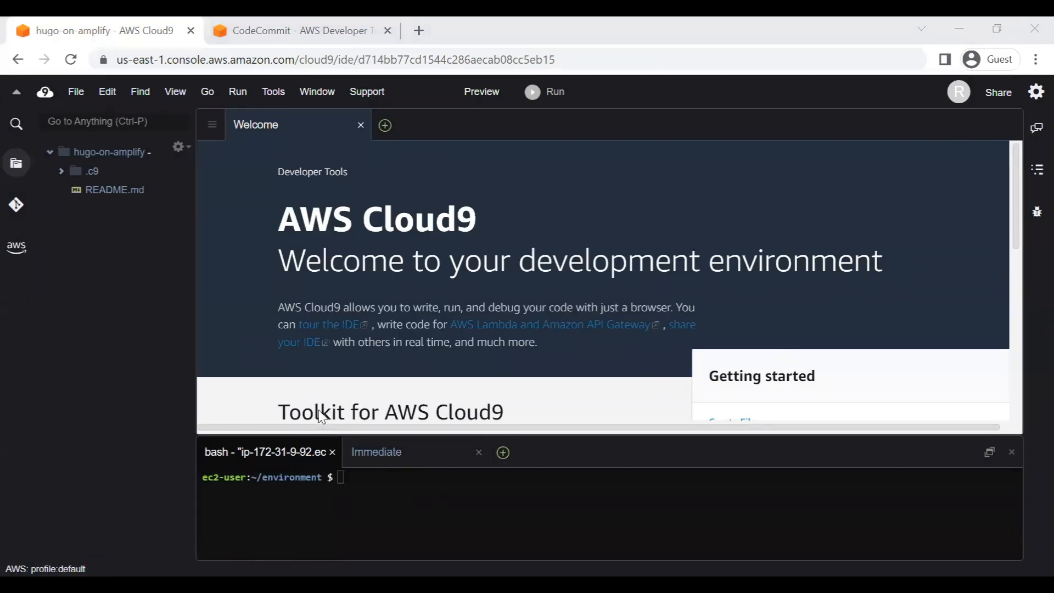
Enlarge the terminal pane to about half the IDE's height and print the current working directory with pwd
left_click(430, 435)
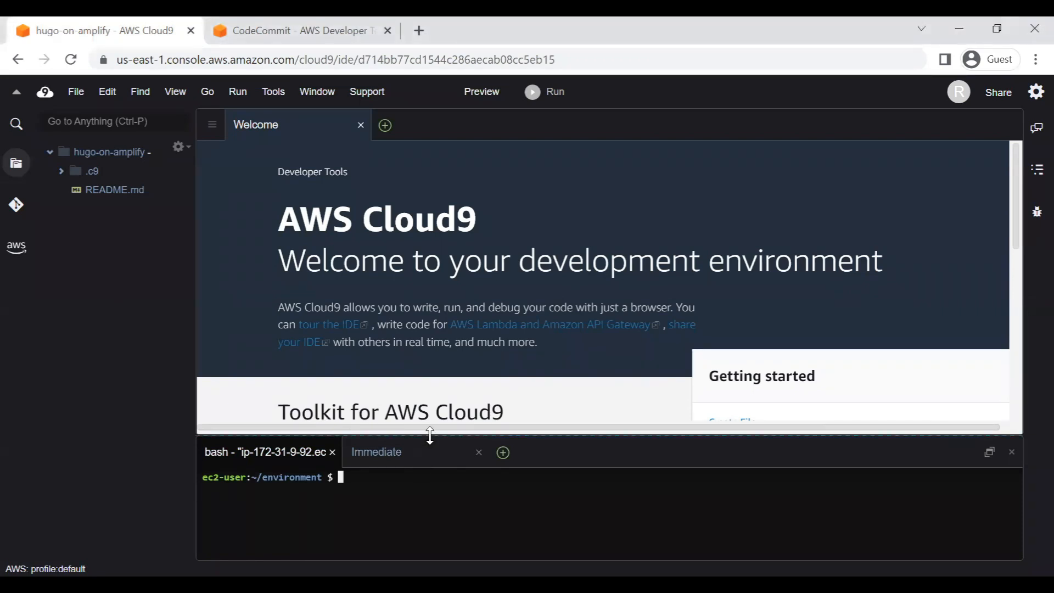
key("alt+Tab")
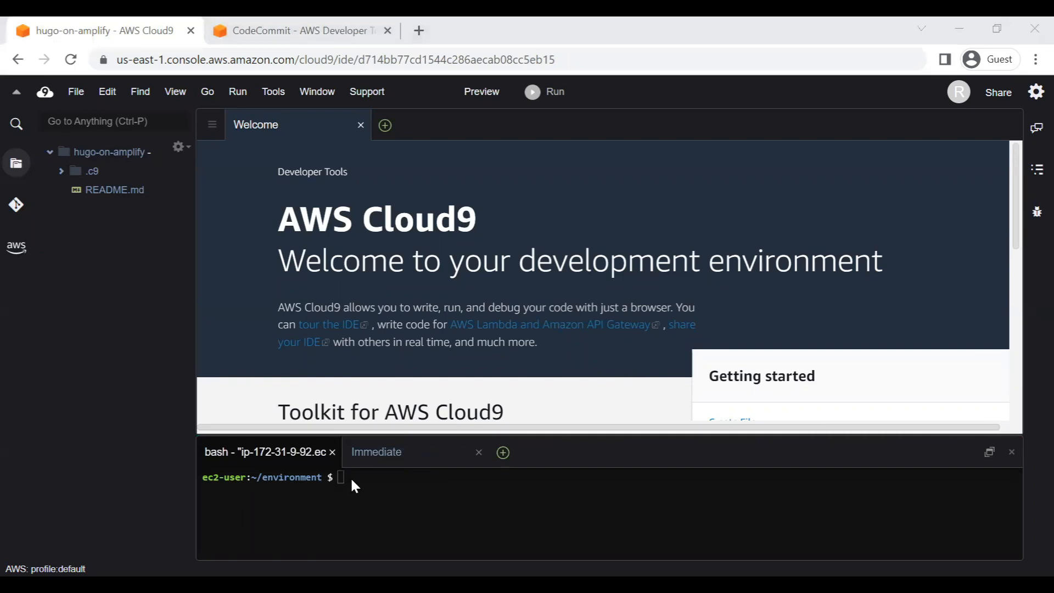
left_click_drag(452, 434, 452, 294)
left_click(396, 357)
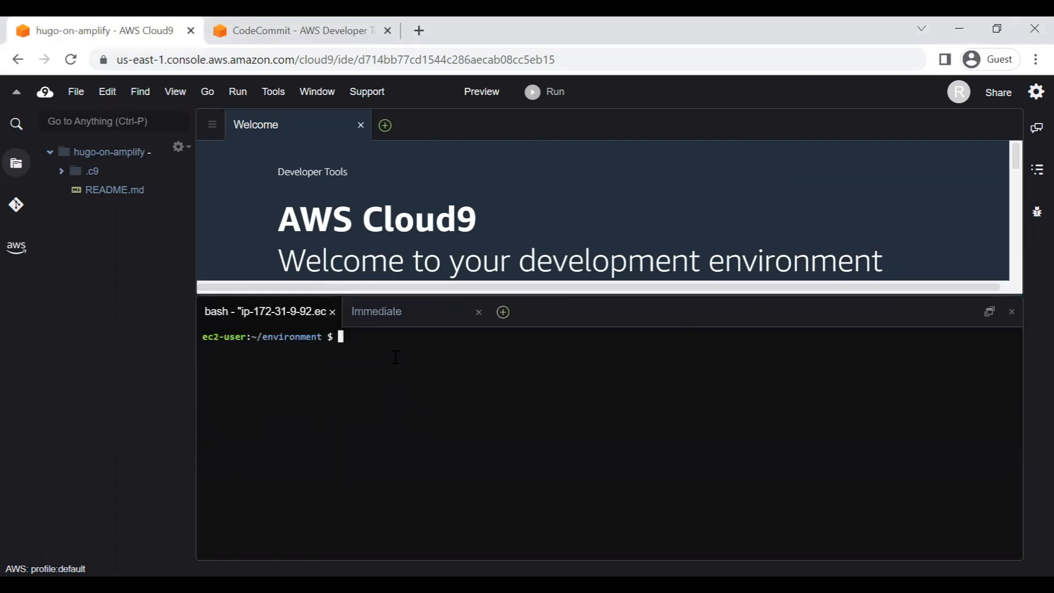
key("alt+Tab")
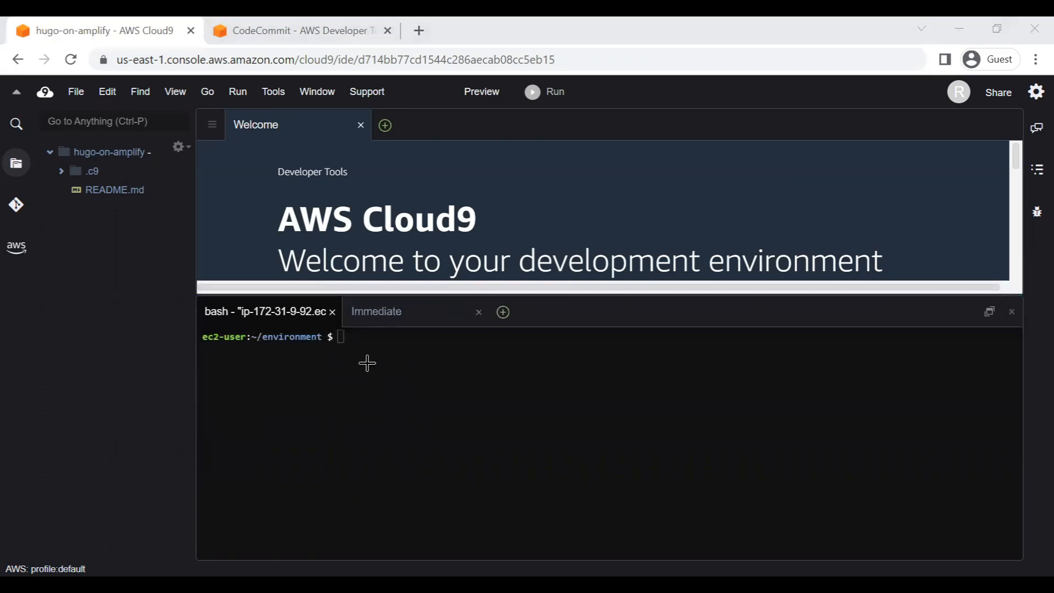
left_click(368, 364)
type("pwd")
key("Return")
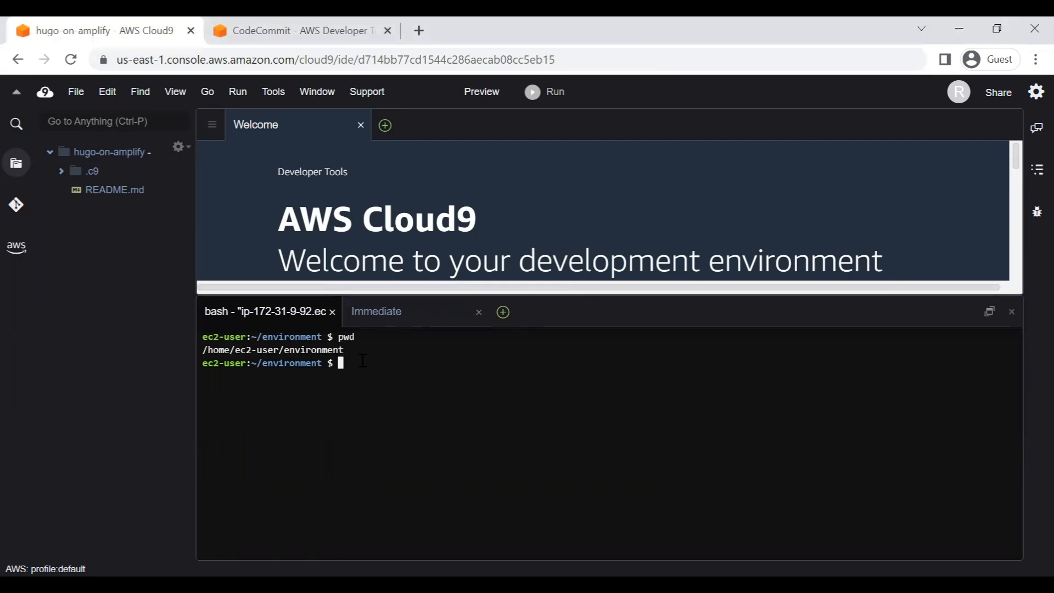
Download s3://ee-assets-prod-us-east-1/modules/3c5ba9cb6ff44465b96993d210f67147/v1/example-website.zip to ~/environment/example-website.zip with aws s3 cp in the terminal
key("alt+Tab")
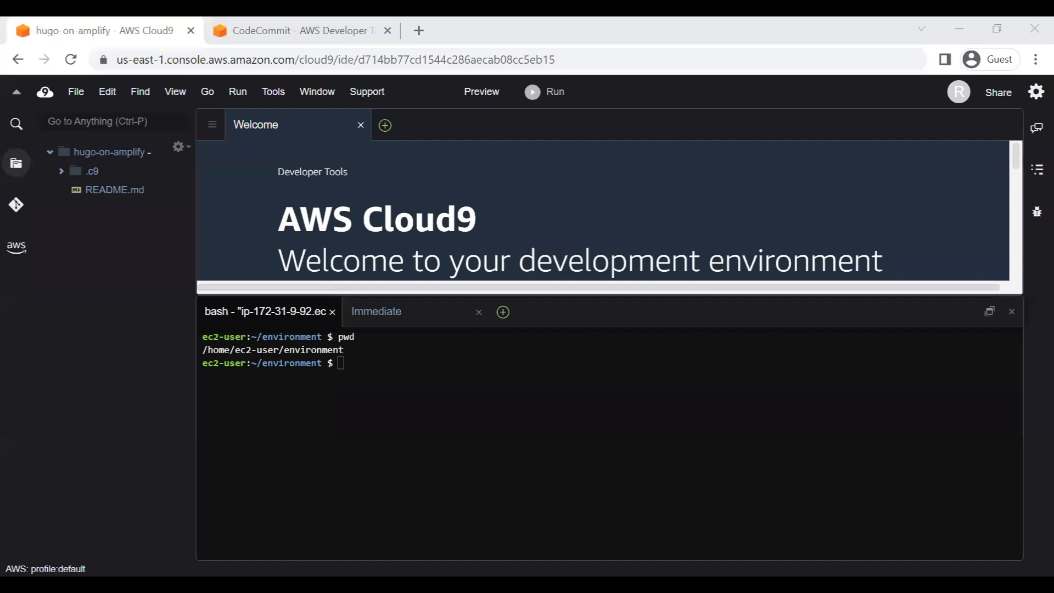
right_click(414, 372)
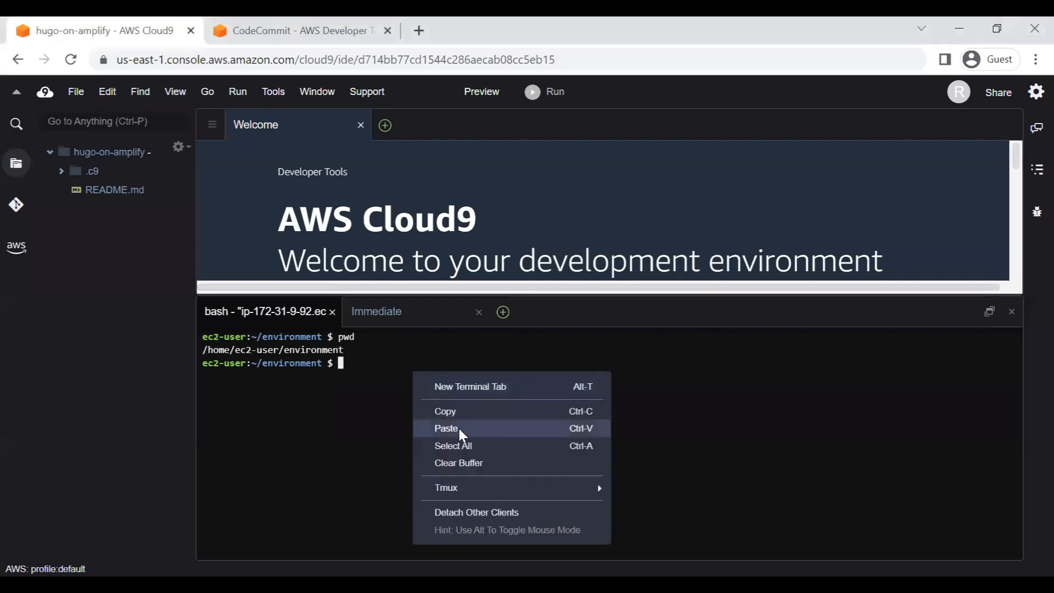
left_click(458, 427)
left_click(261, 154)
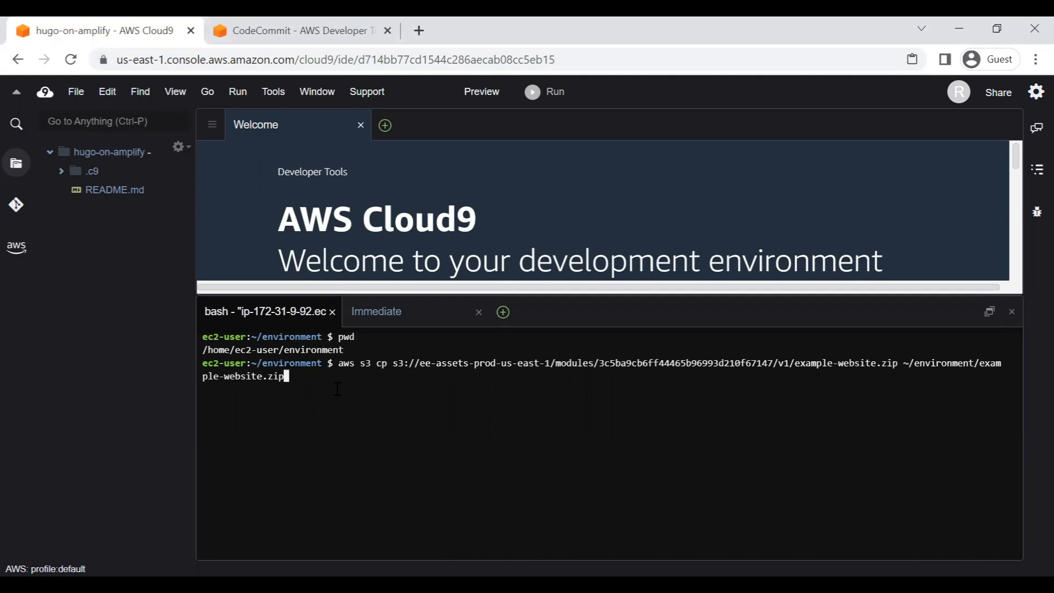
key("Return")
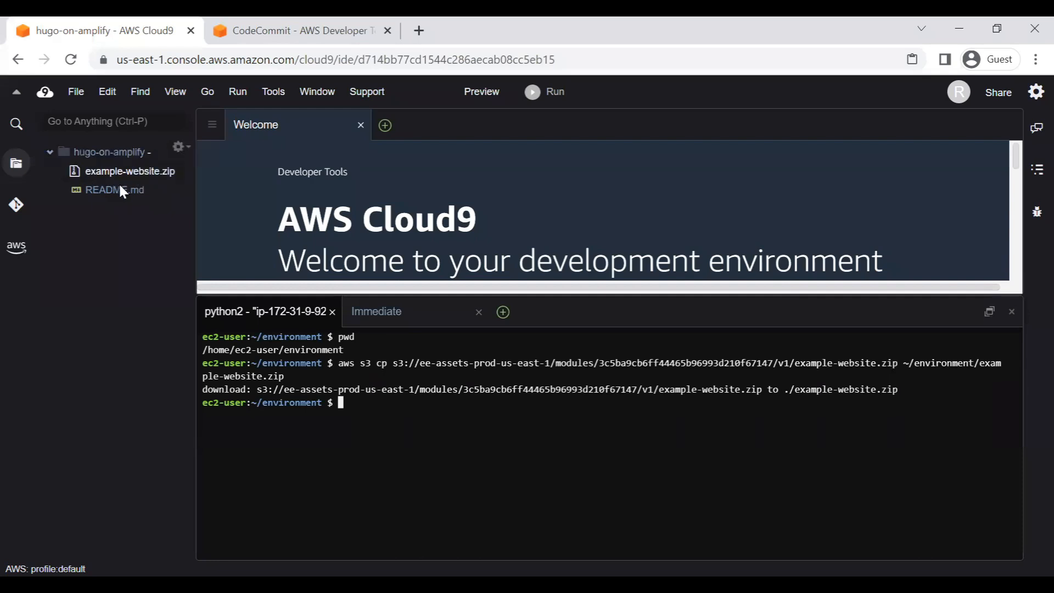
Extract example-website.zip in the environment directory by running unzip example-website.zip
key("alt+Tab")
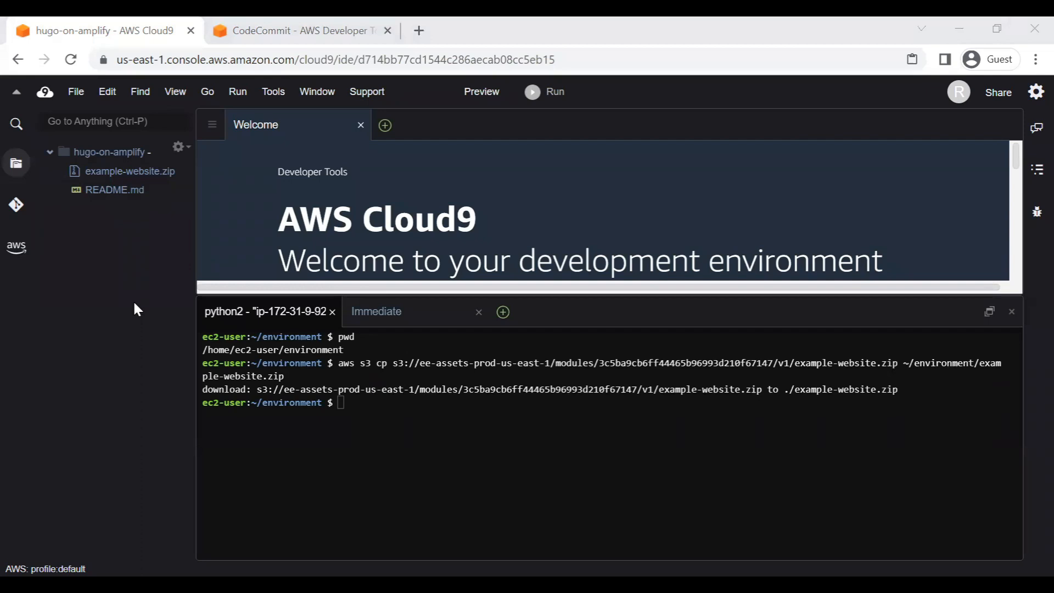
key("alt+Tab")
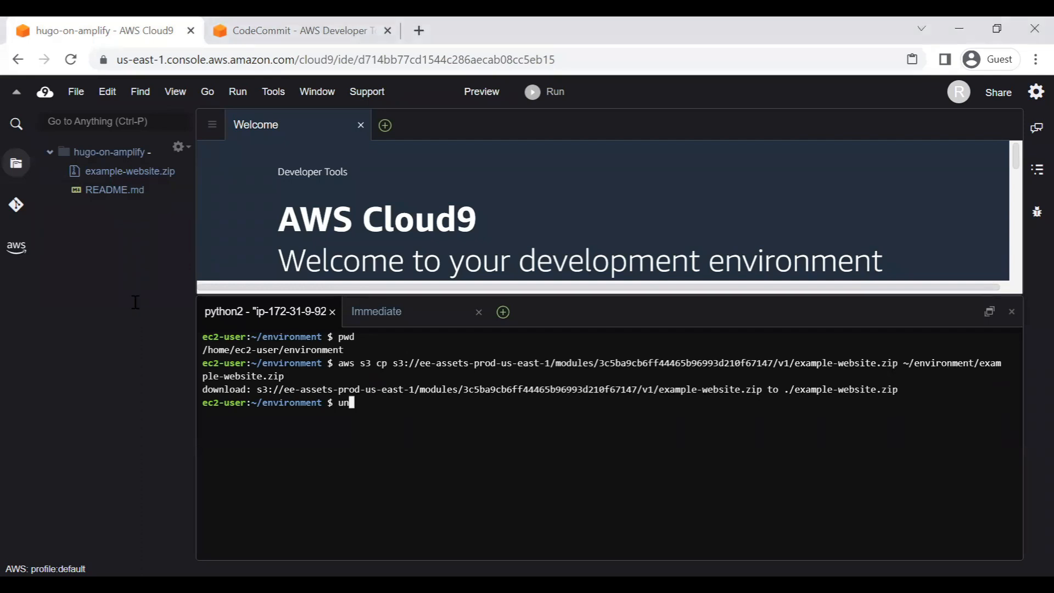
type("unzip")
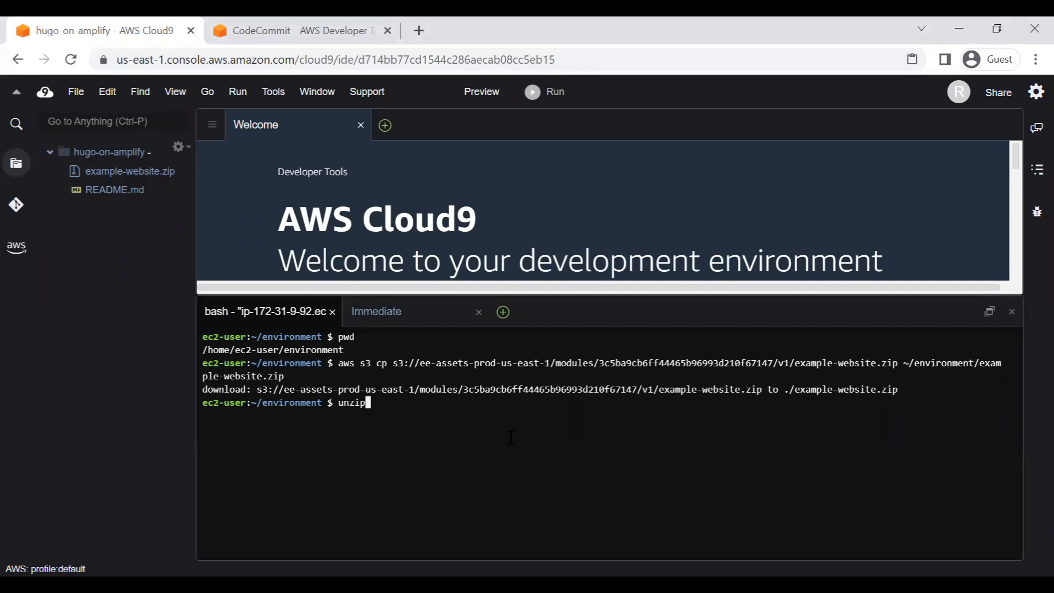
type(" ex")
key("Tab")
key("BackSpace")
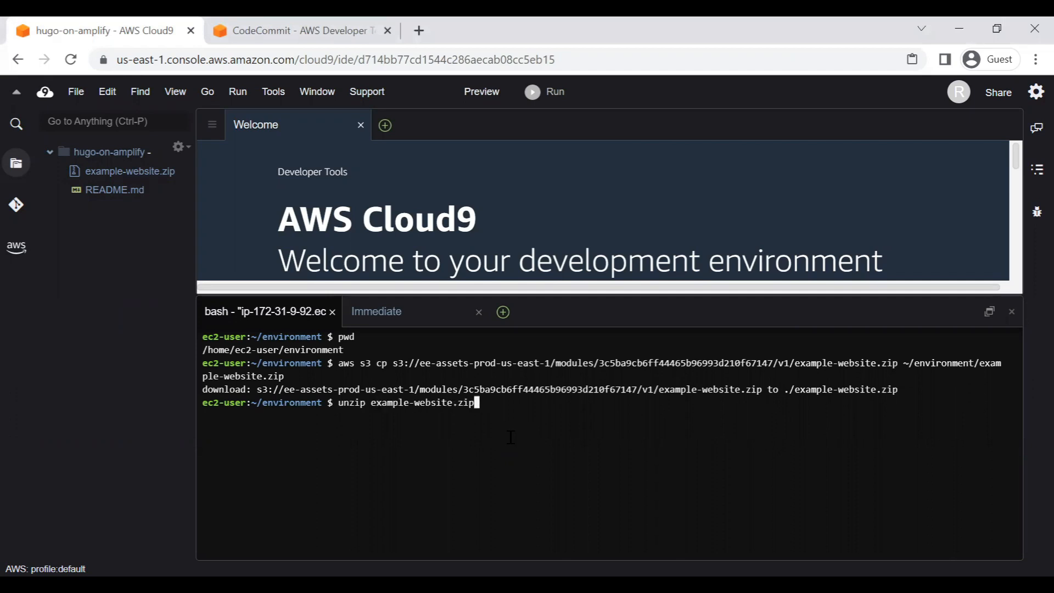
key("Return")
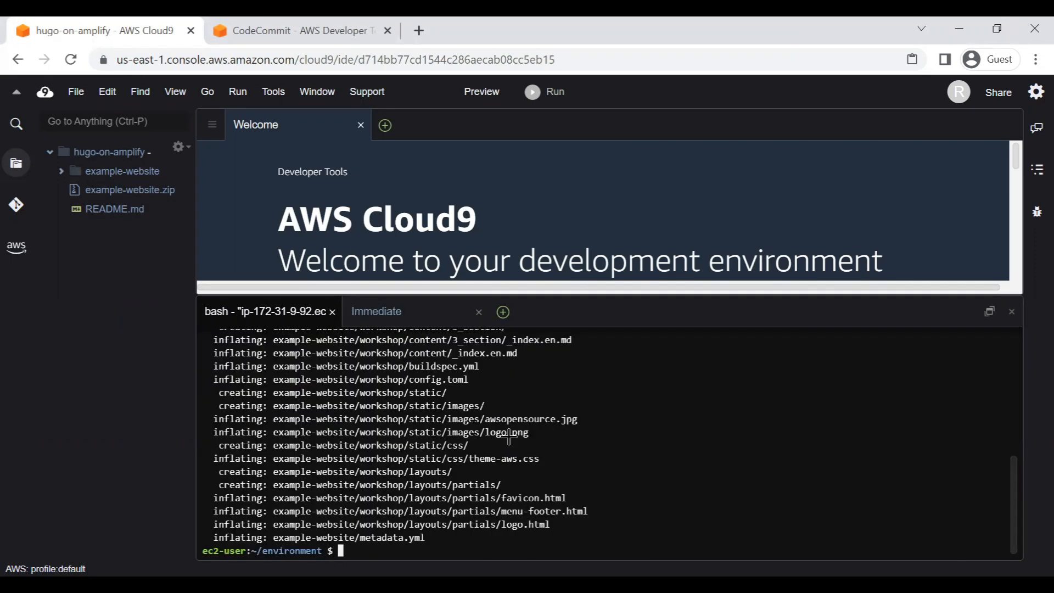
Clear the unzip output from the terminal
key("alt+Tab")
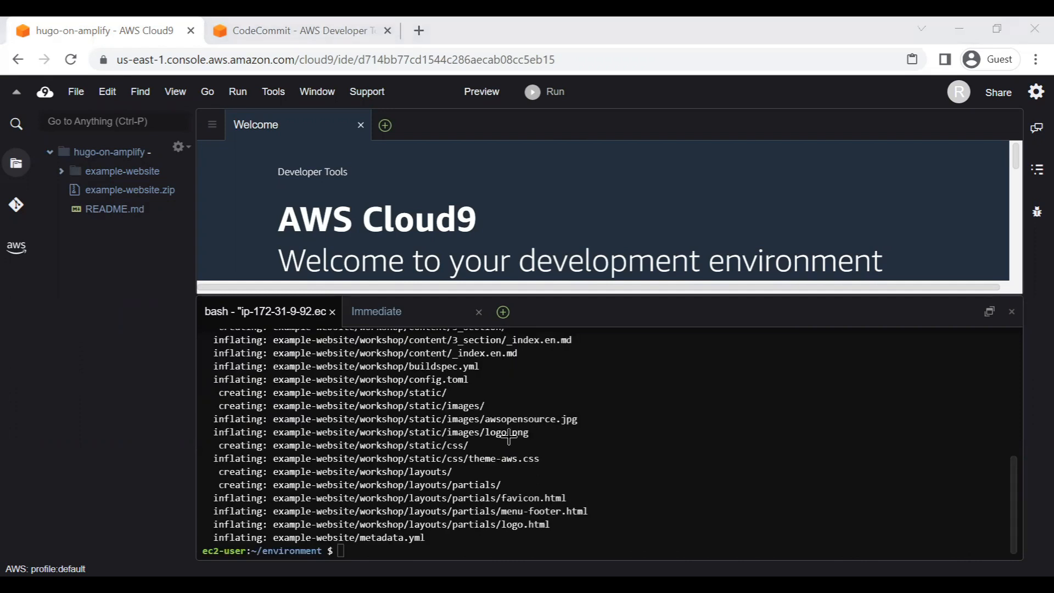
left_click(459, 545)
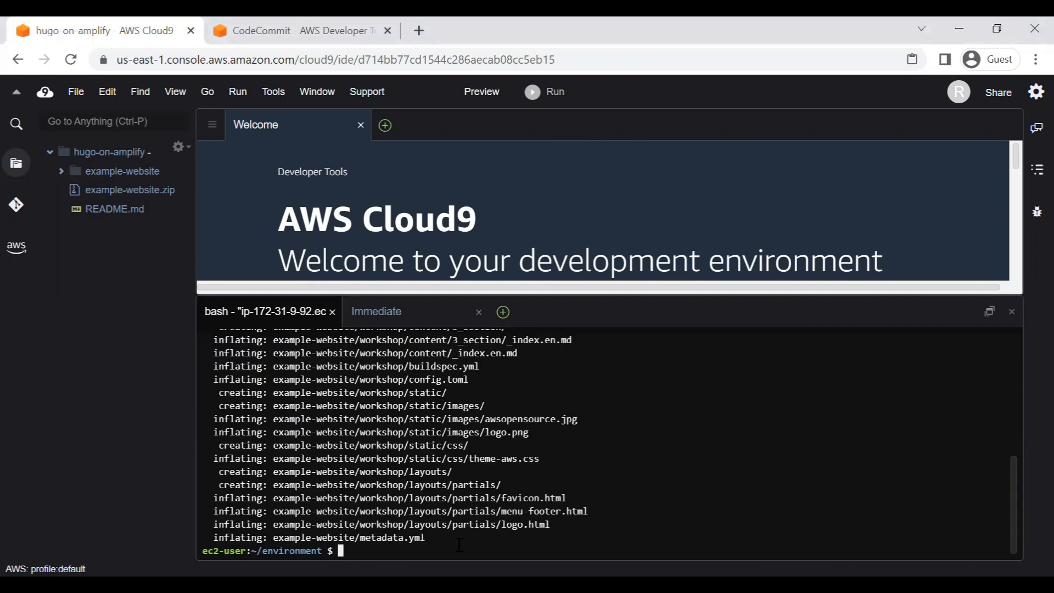
type("clear")
key("Return")
key("Return")
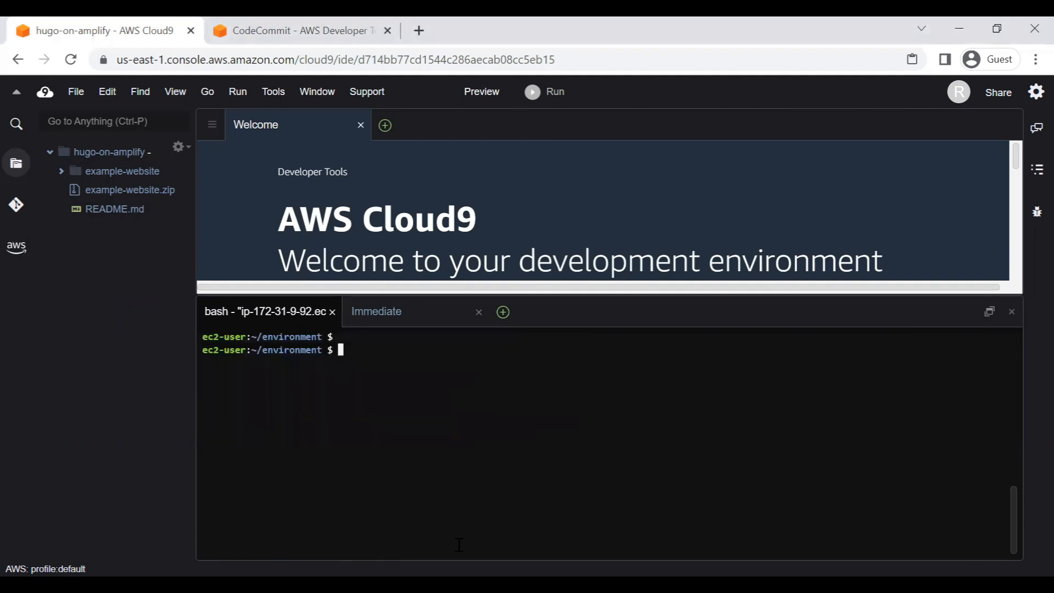
Delete the downloaded archive by running rm example-website.zip in the terminal
type("rm exa")
key("Tab")
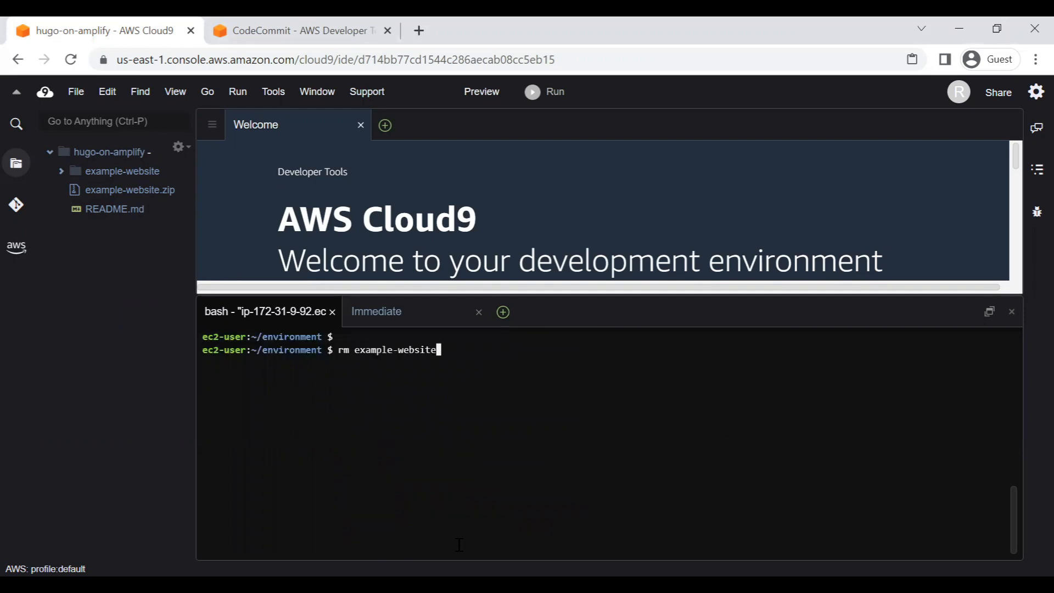
type(".")
key("Tab")
key("Return")
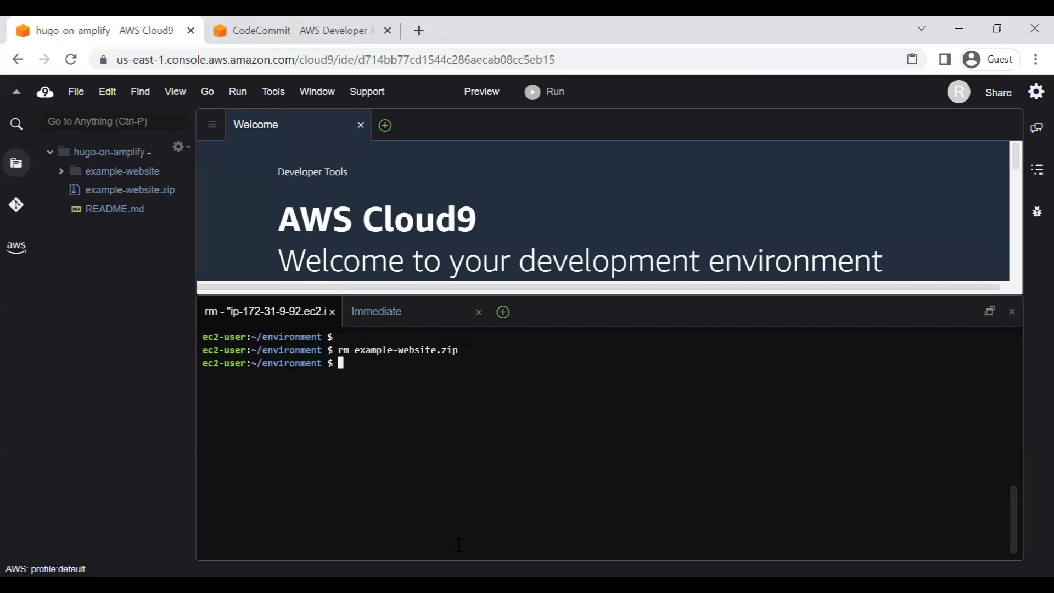
Create a directory for the new site by running mkdir ~/environment/amplify-website/
key("alt+Tab")
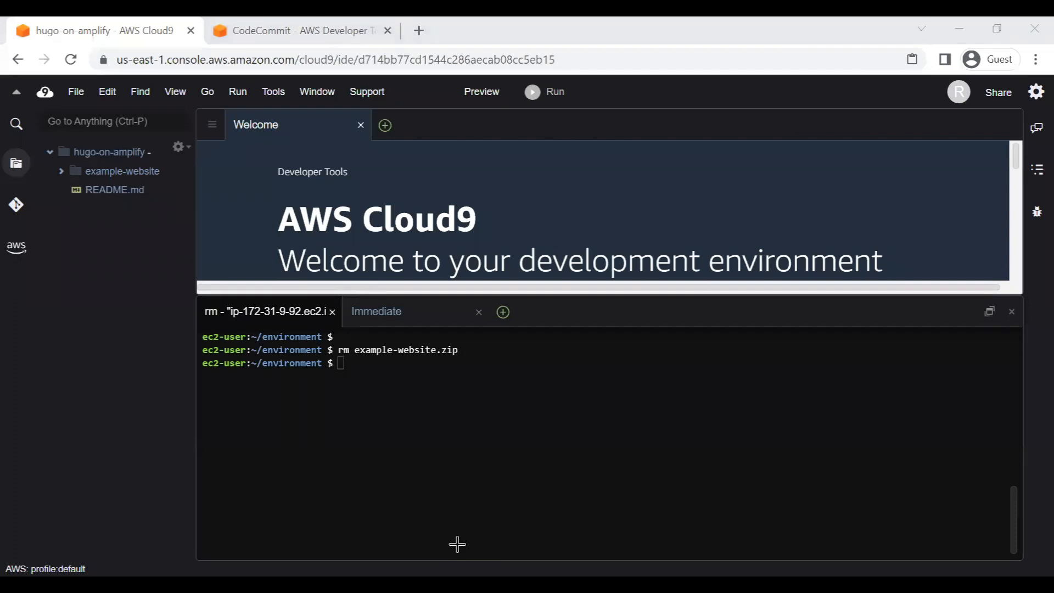
key("alt+Tab")
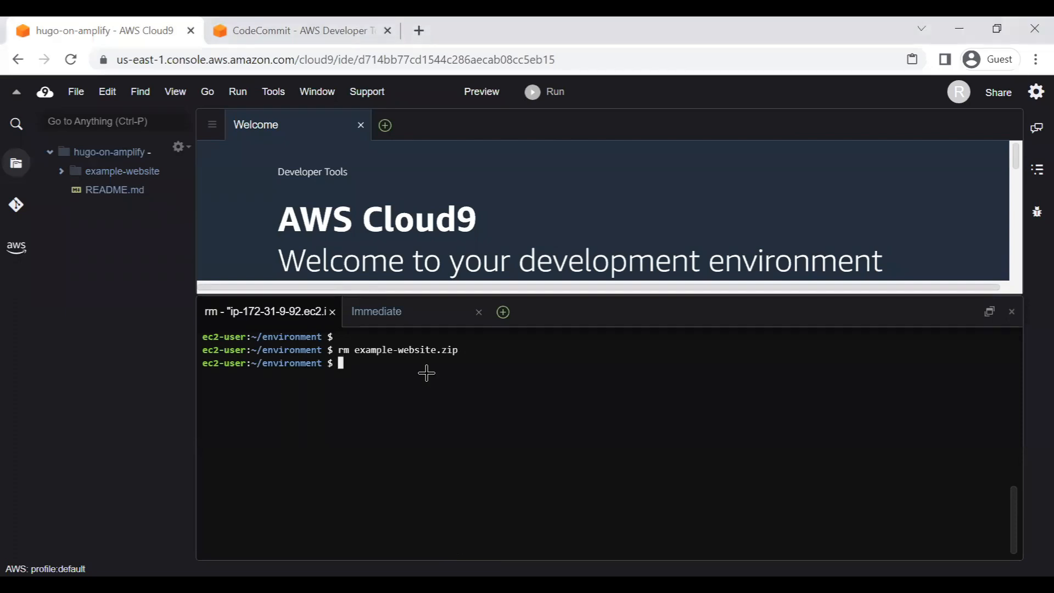
key("alt+Tab")
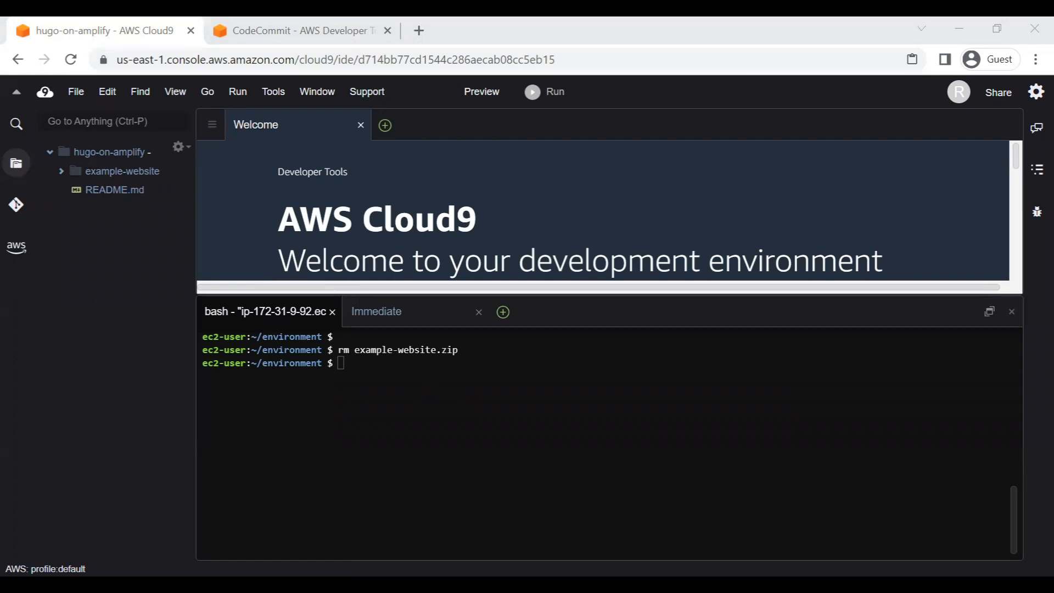
right_click(402, 424)
left_click(403, 426)
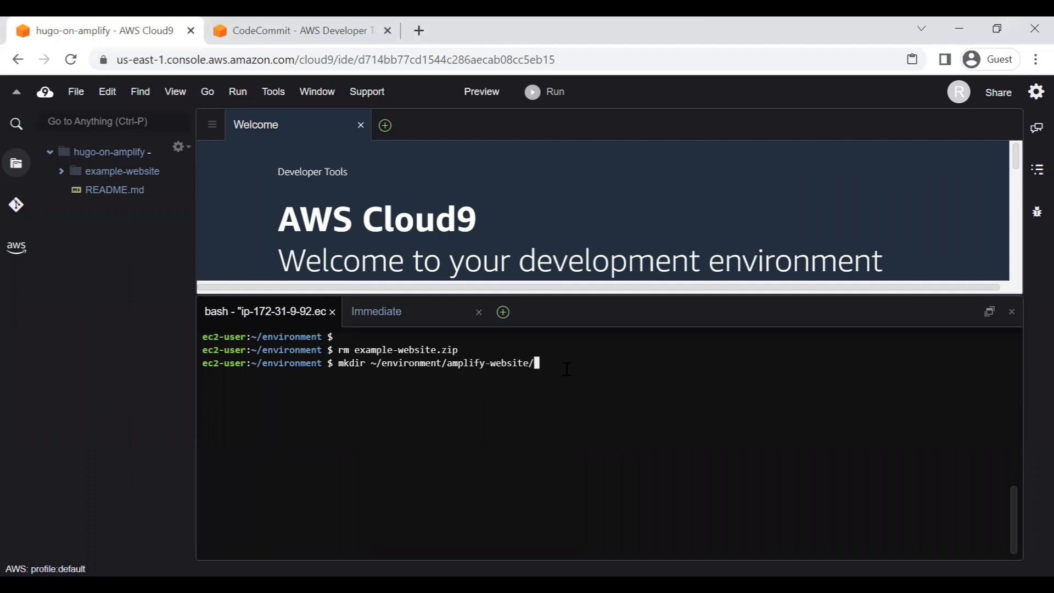
key("Return")
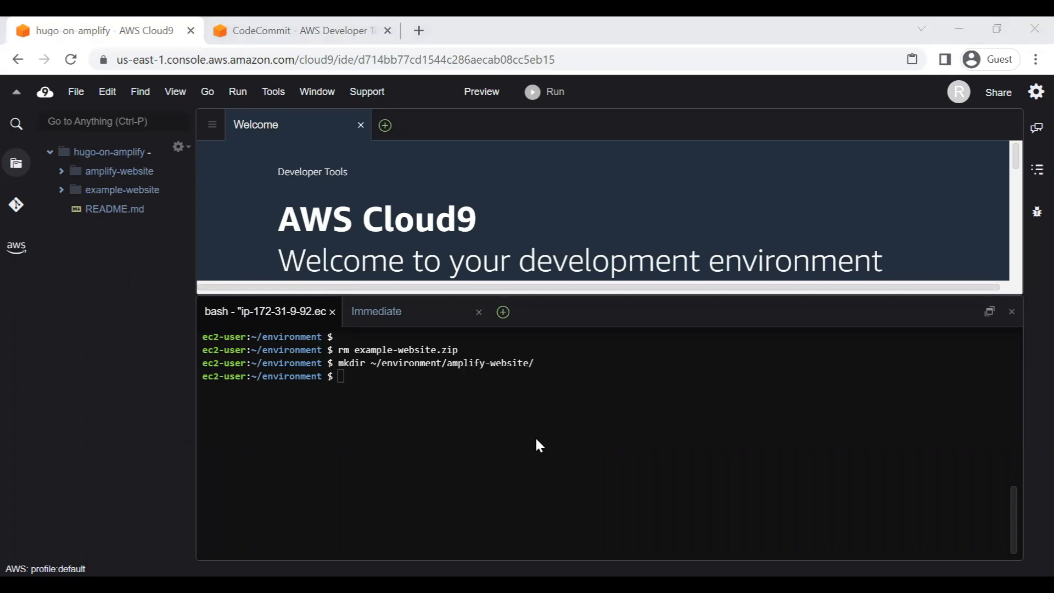
Change the terminal's working directory to ~/environment/amplify-website/
right_click(413, 391)
left_click(437, 441)
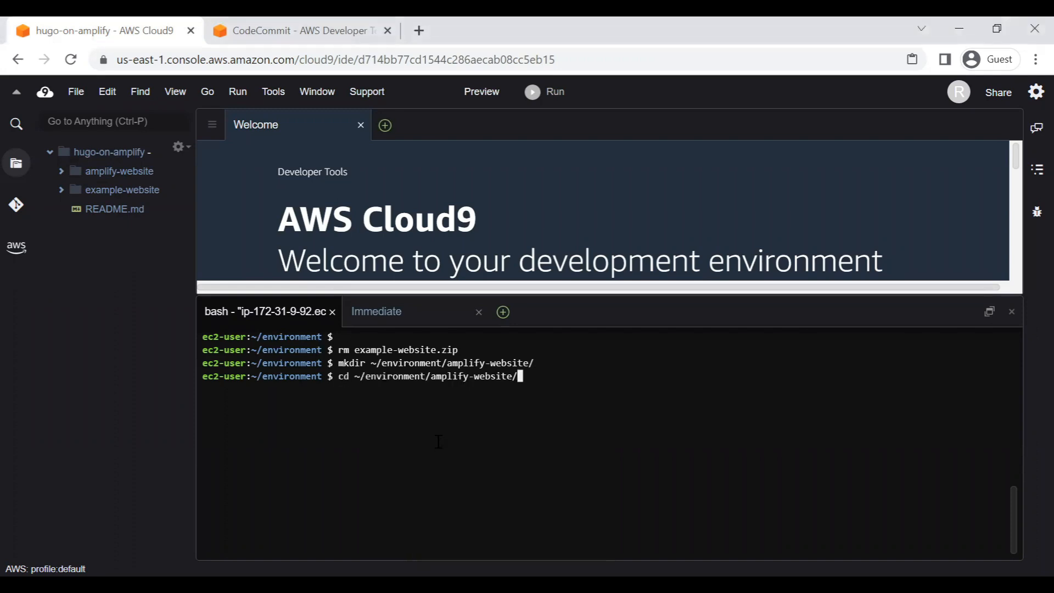
key("Return")
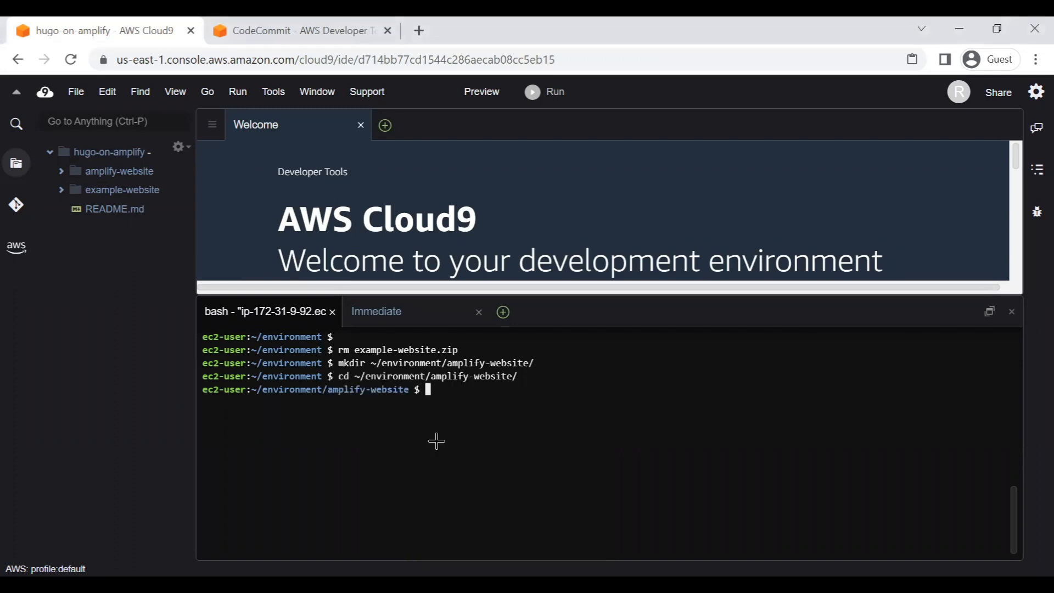
Initialize a Git repository in the amplify-website directory with git init
key("alt+Tab")
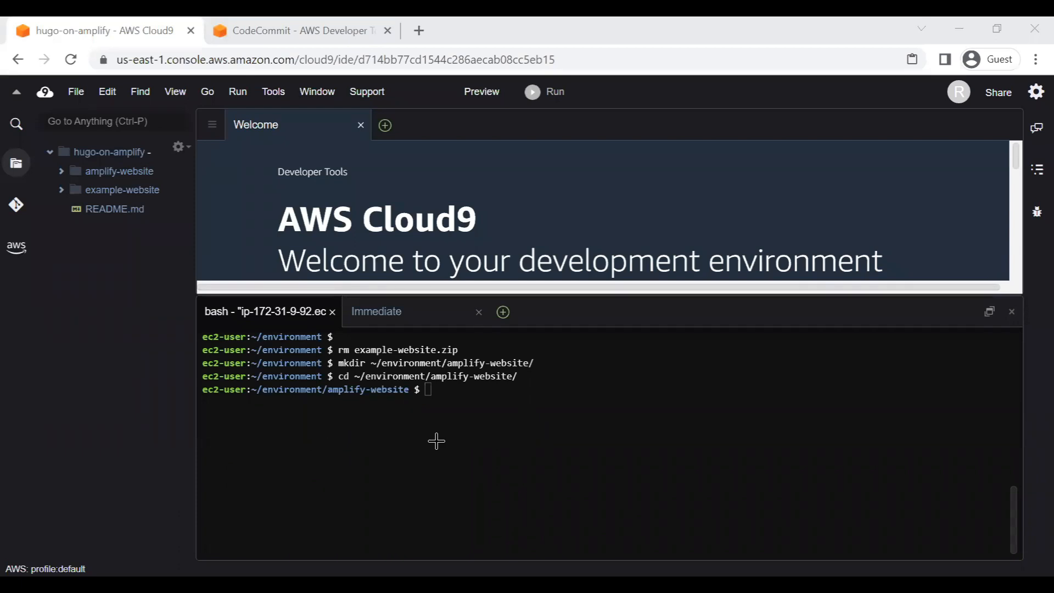
right_click(499, 390)
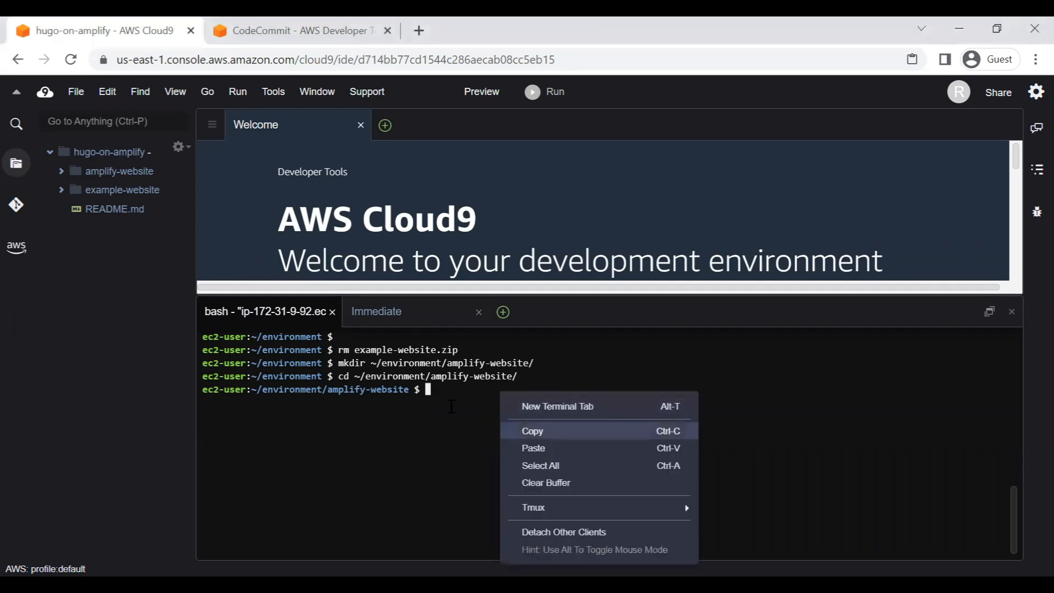
left_click(452, 407)
type("git init")
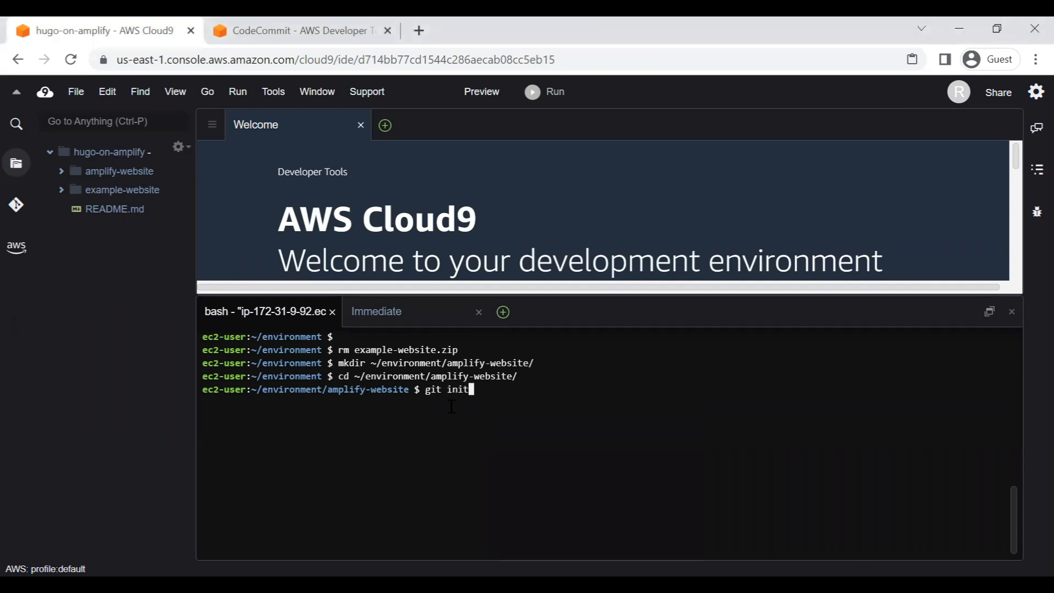
key("Return")
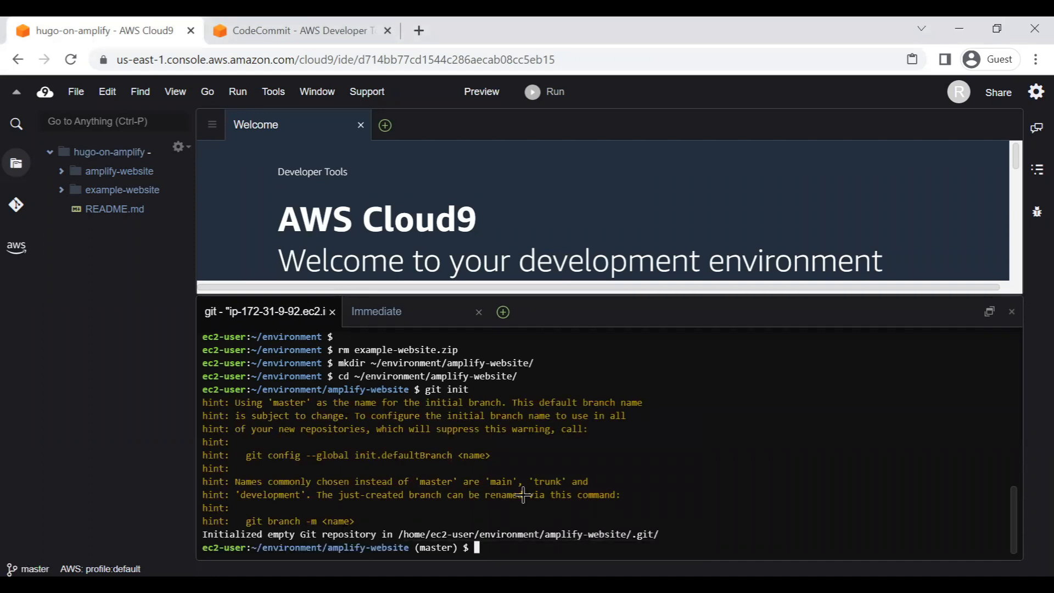
key("alt+Tab")
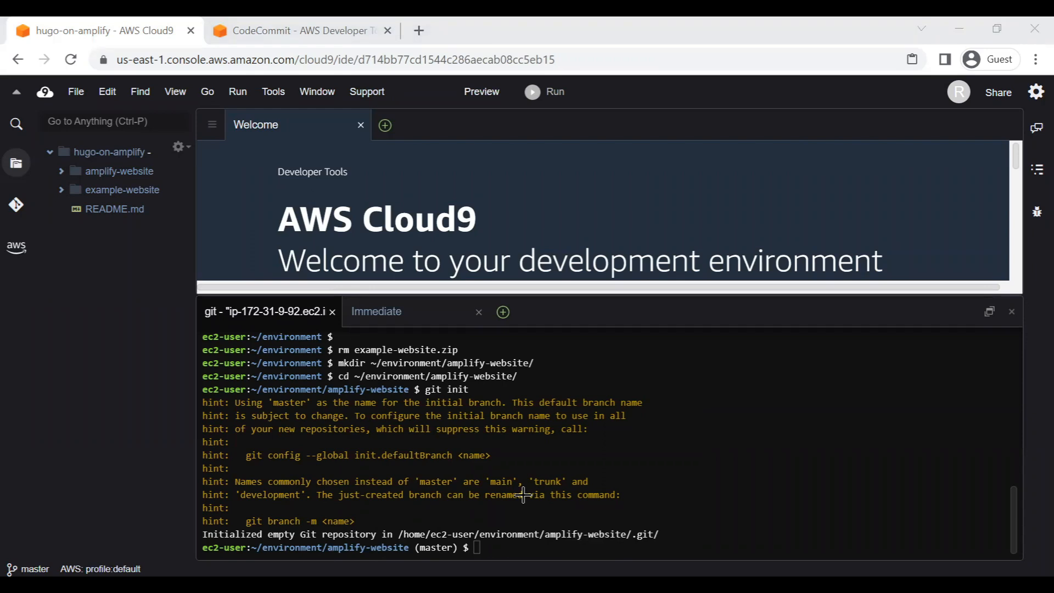
Clear the terminal output with the clear command
key("alt+Tab")
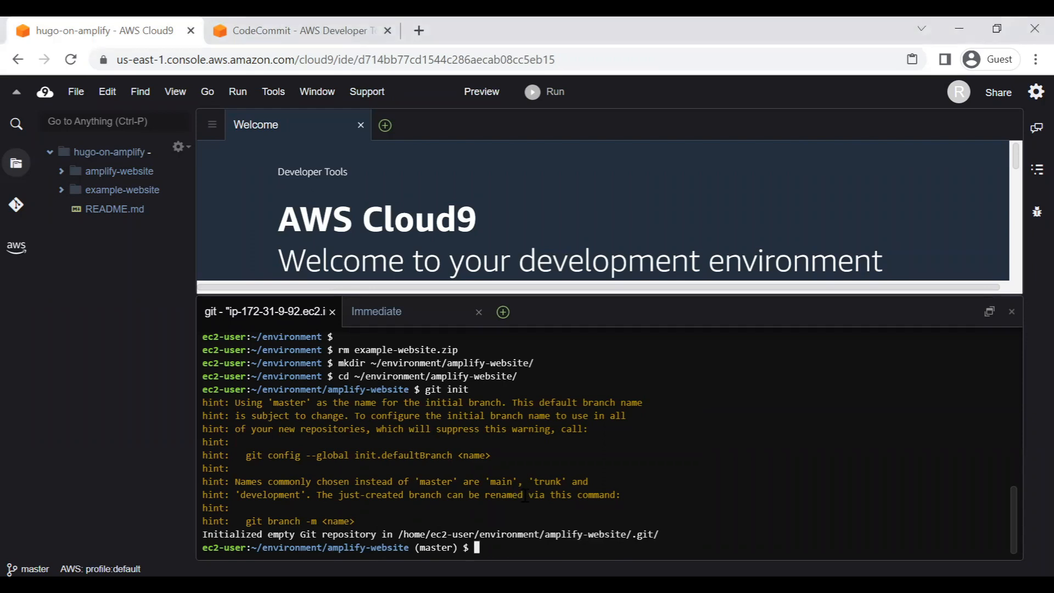
type("clear")
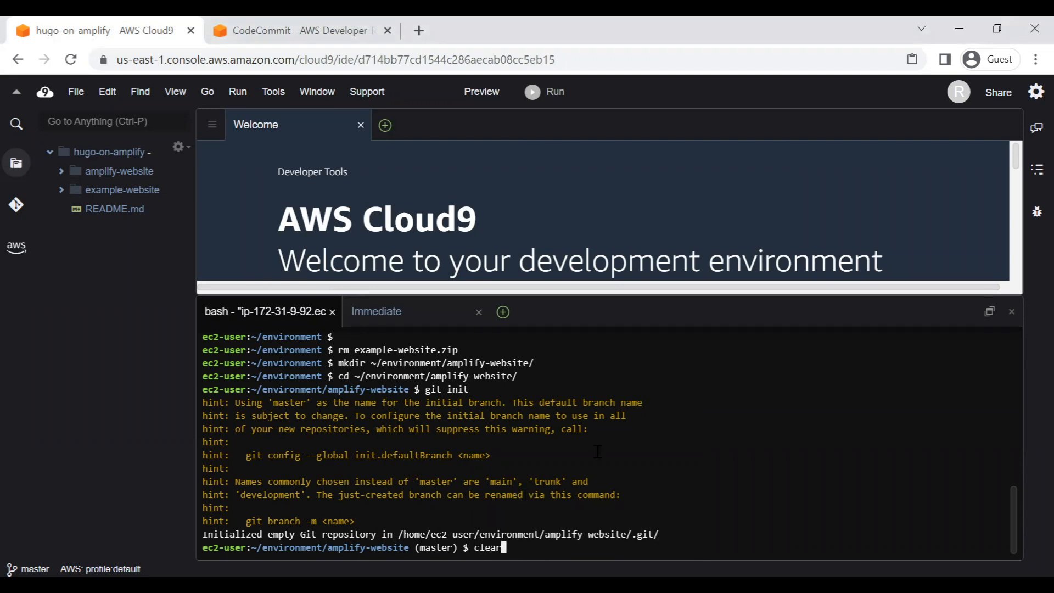
key("Return")
key("Return")
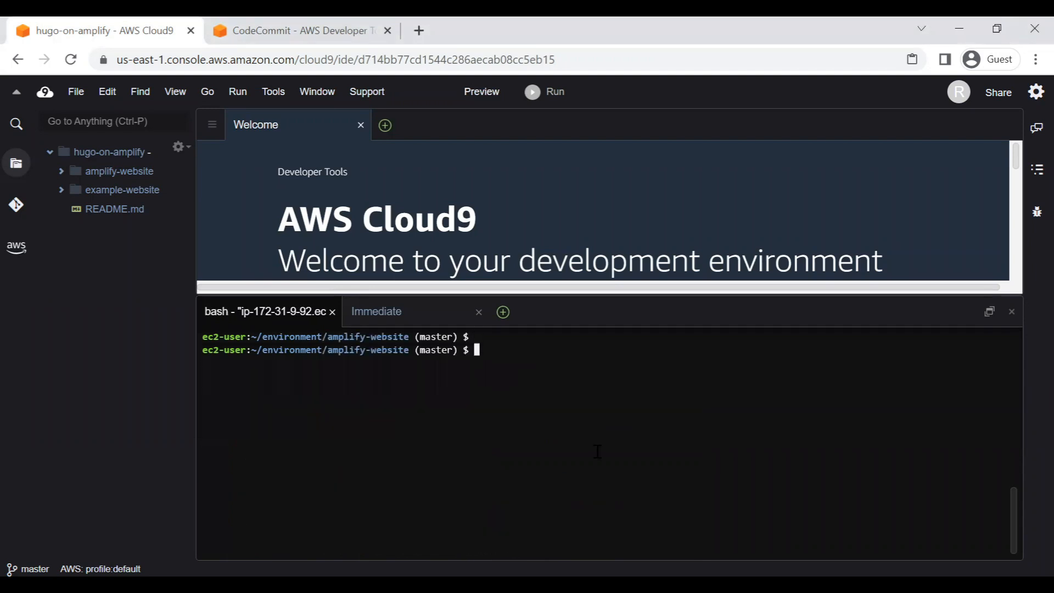
Enter git remote add origin codecommit::us-east-1://amplify-website at the terminal prompt without running it, and check its region and repository name
right_click(534, 360)
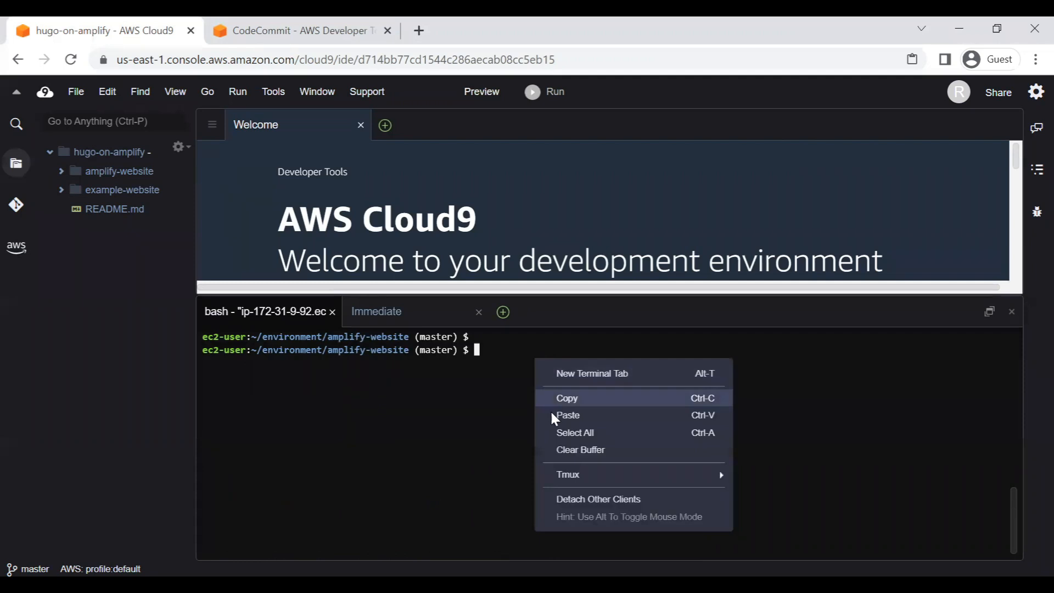
left_click(551, 414)
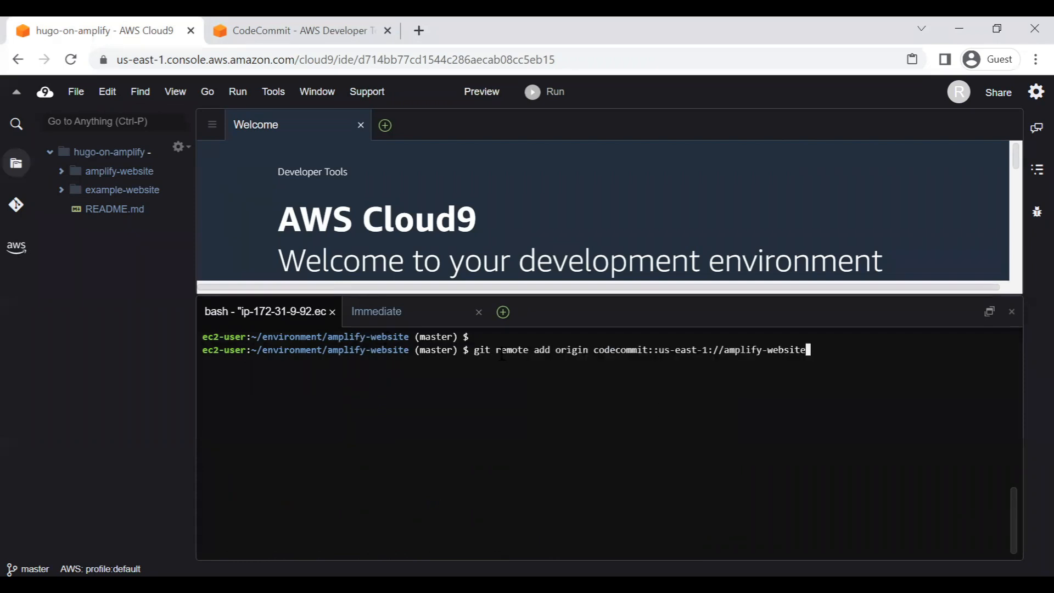
left_click_drag(661, 349, 710, 350)
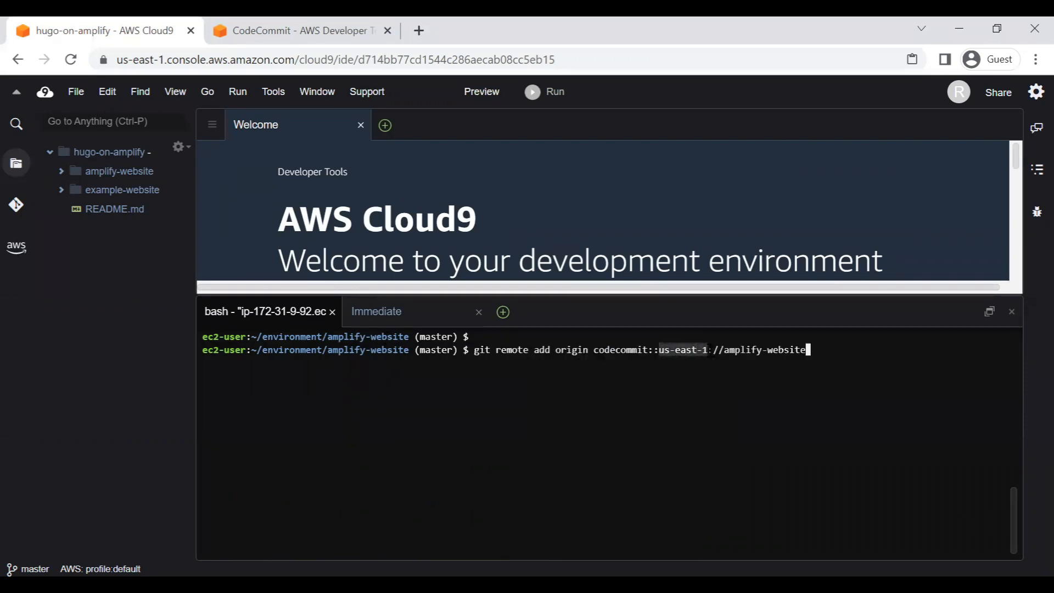
left_click(702, 396)
left_click_drag(725, 359, 805, 361)
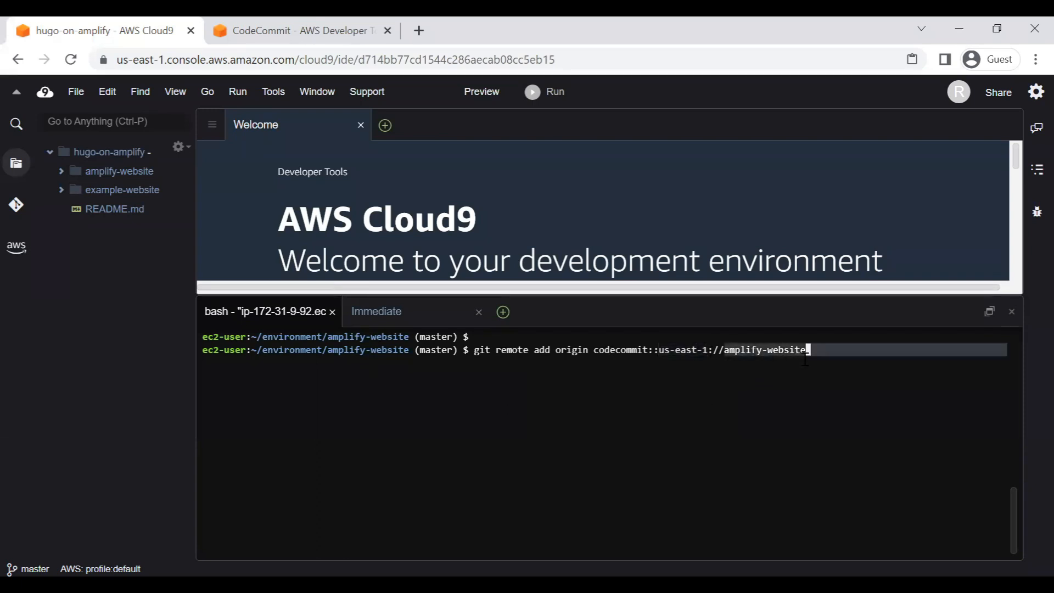
Check the repository name in CodeCommit, change the remote URL's ending to amplify-demo, and run the git remote add command
left_click(264, 22)
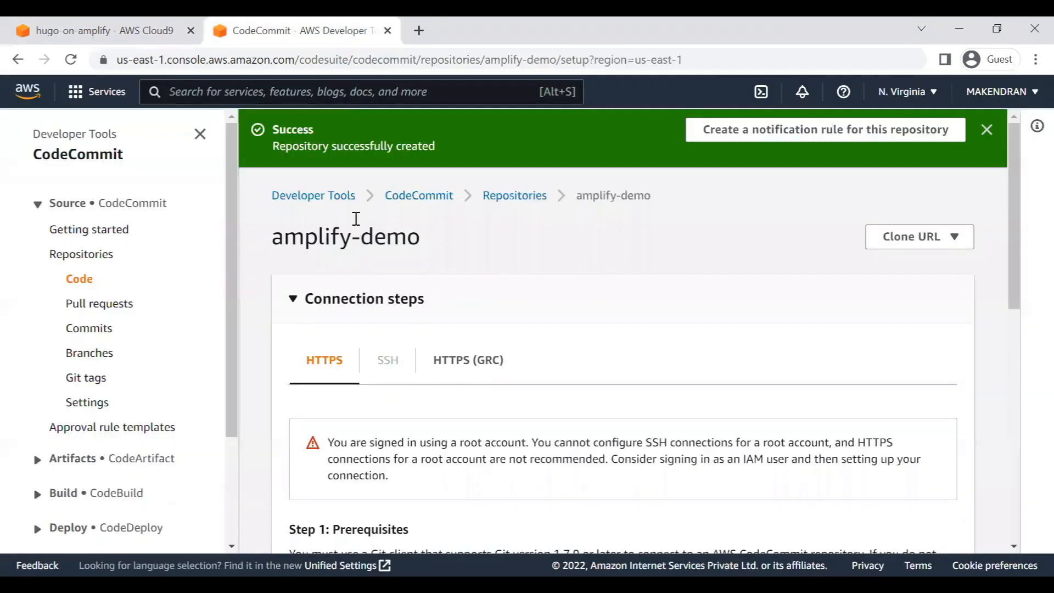
left_click(52, 24)
key("BackSpace")
key("BackSpace")
key("BackSpace")
key("BackSpace")
key("BackSpace")
key("BackSpace")
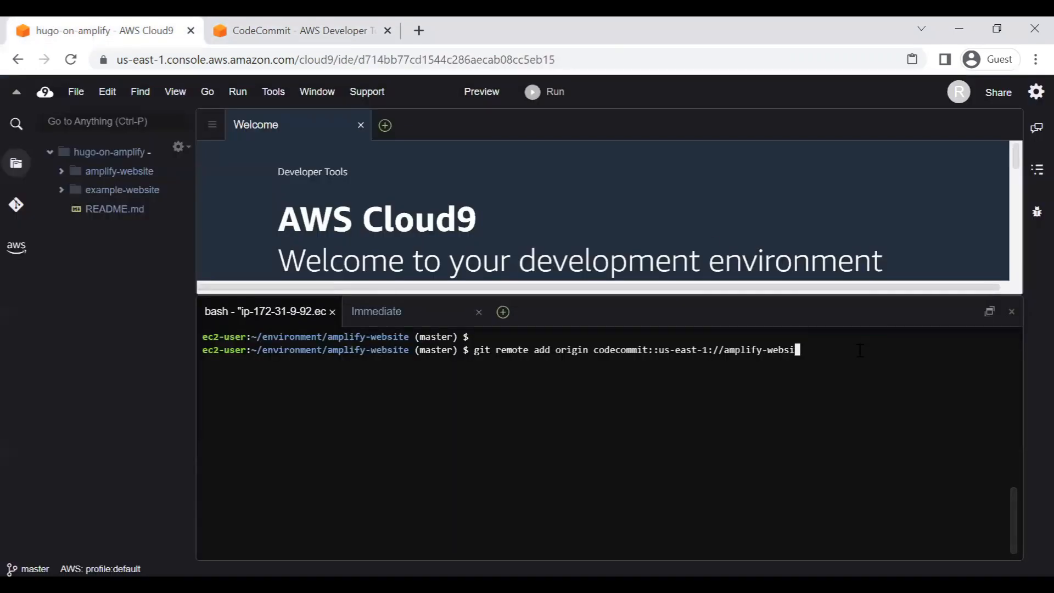
key("BackSpace")
type("demo")
key("Return")
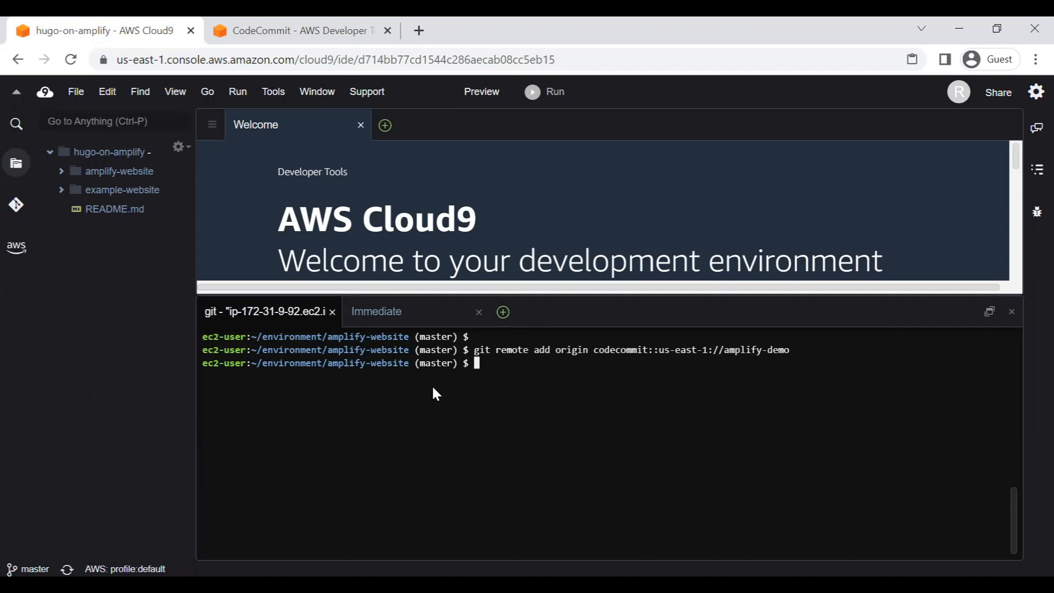
List the repository's configured remotes with git remote -v
key("alt+Tab")
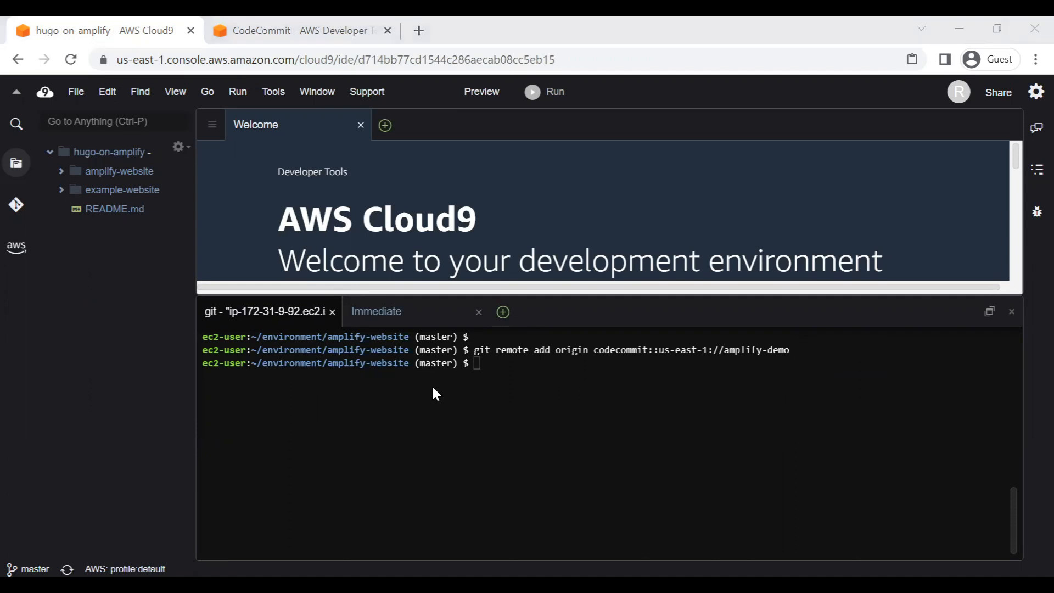
left_click(433, 387)
type("git remote -v")
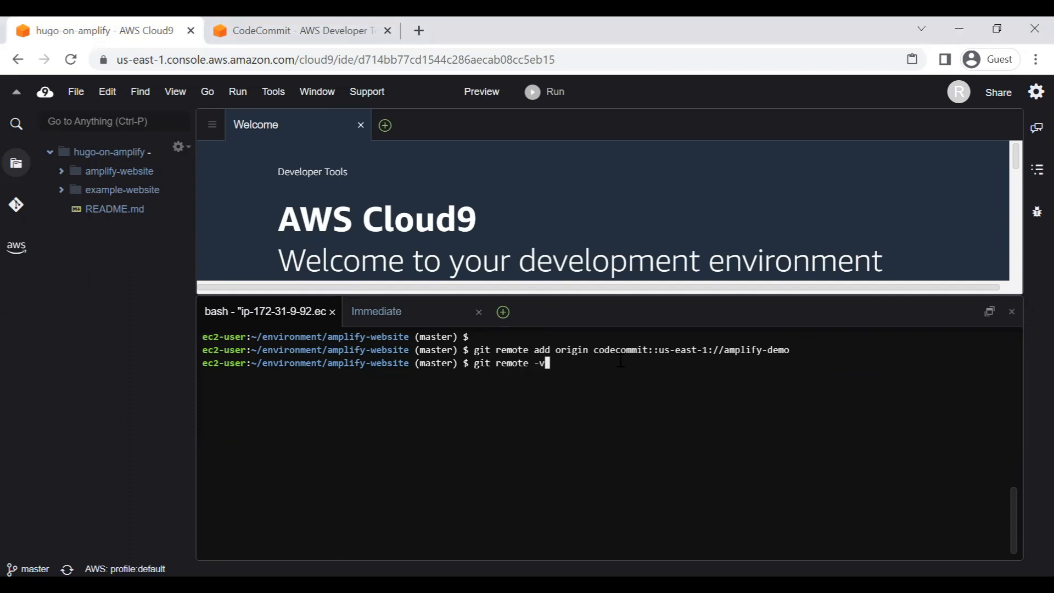
key("Return")
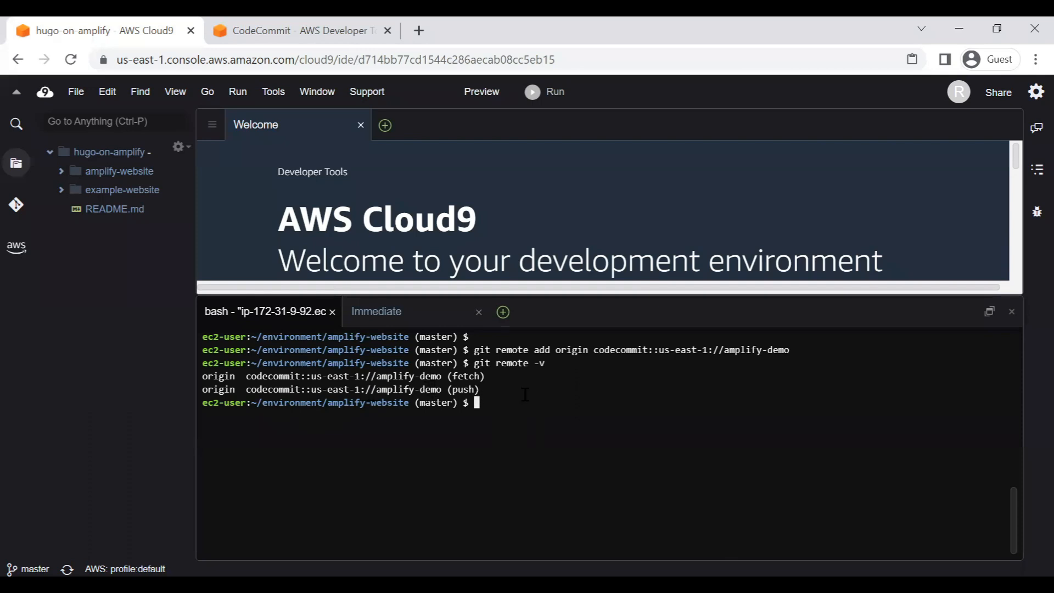
Create and switch to a new branch named main with git checkout -b main
key("alt+Tab")
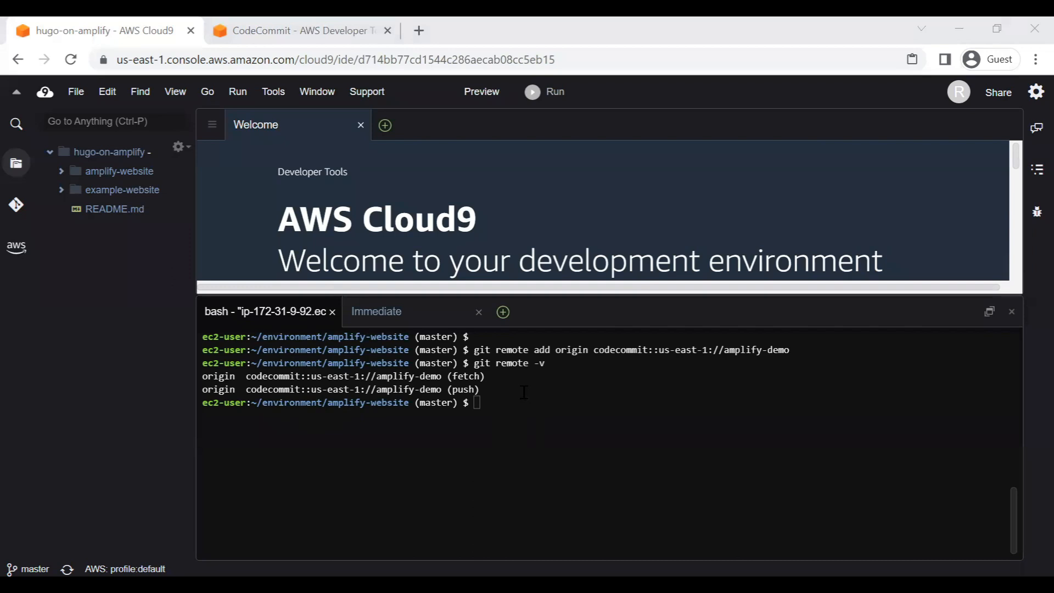
key("alt+Tab")
type("git checkout ")
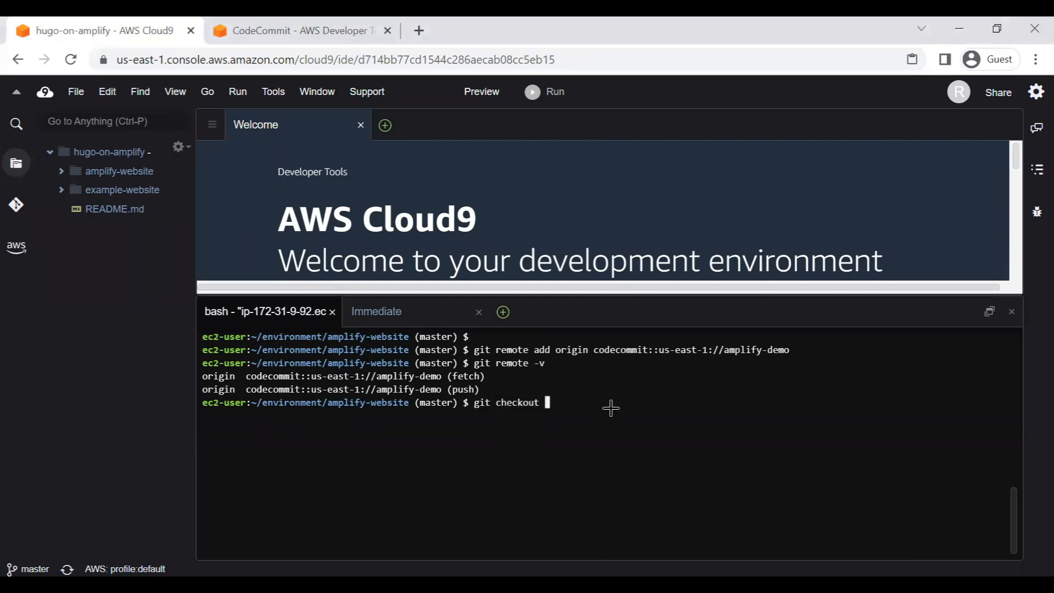
type("-b main")
key("Return")
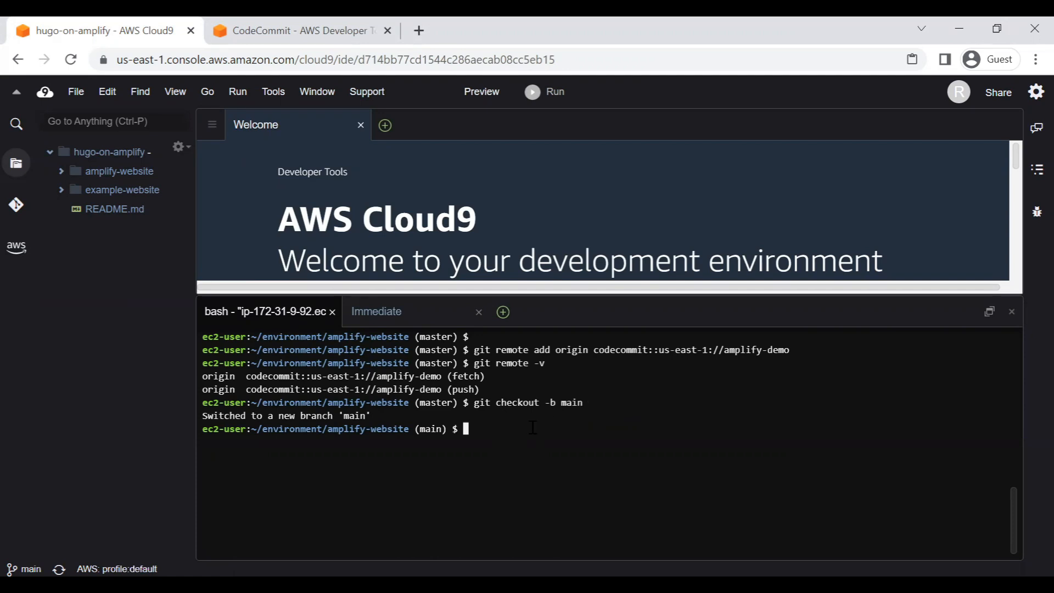
Copy the example content into the site directory by running cp -rp ~/environment/example-website/* ~/environment/amplify-website/
key("alt+Tab")
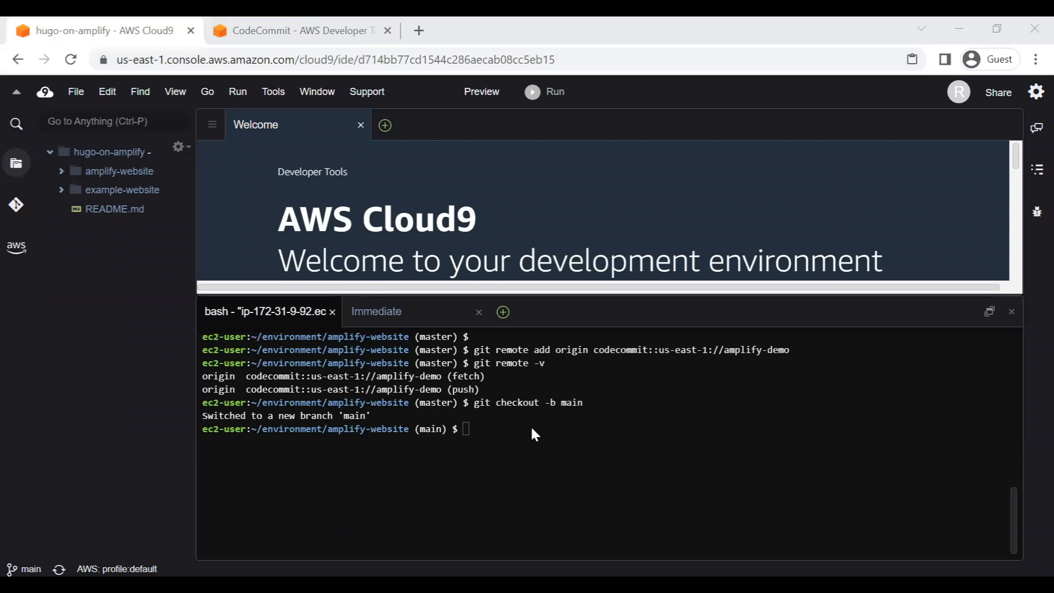
right_click(533, 427)
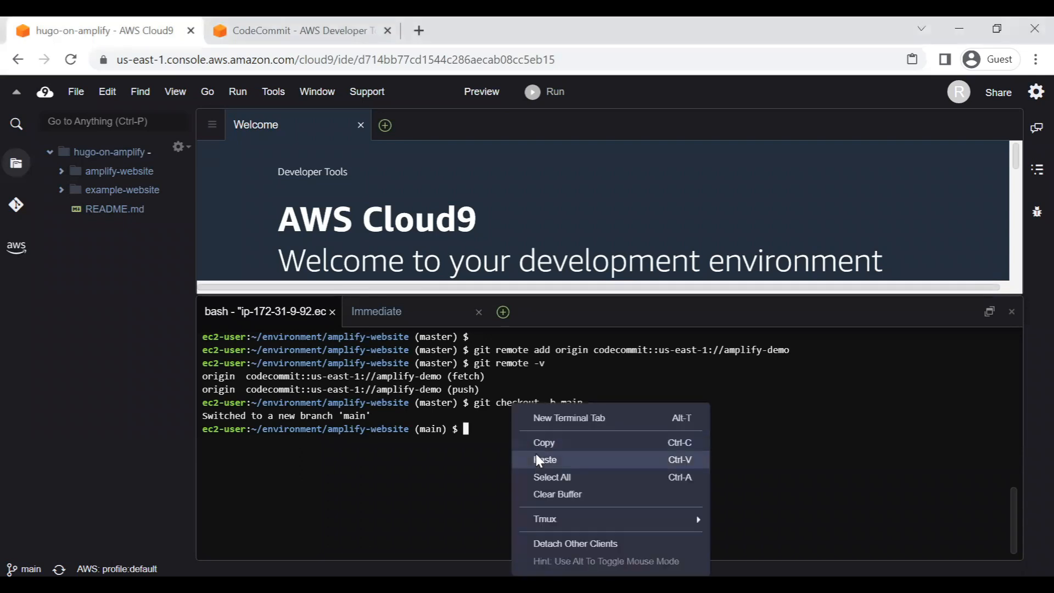
left_click(536, 453)
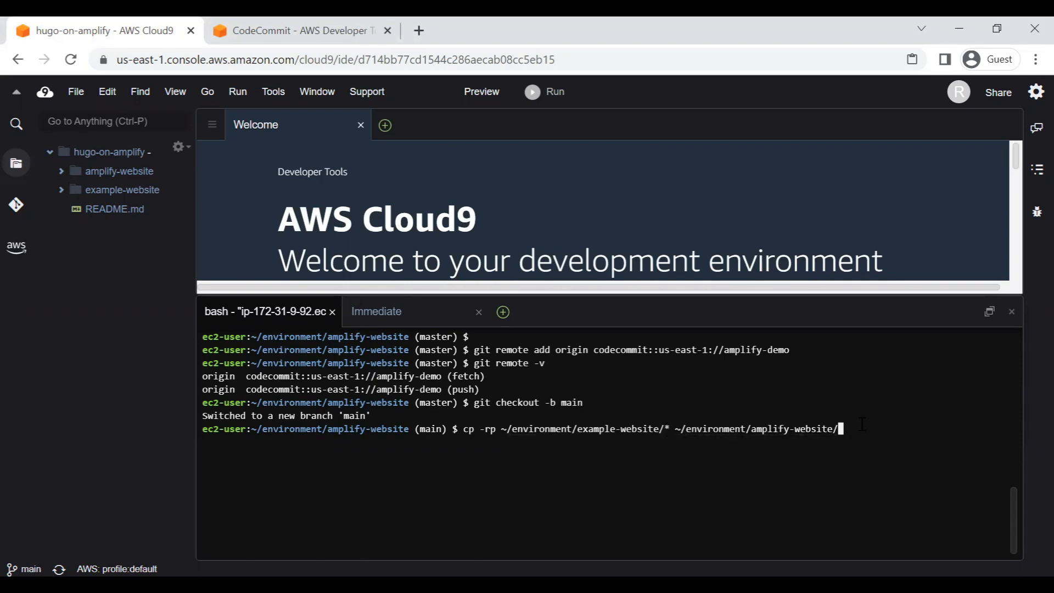
key("Return")
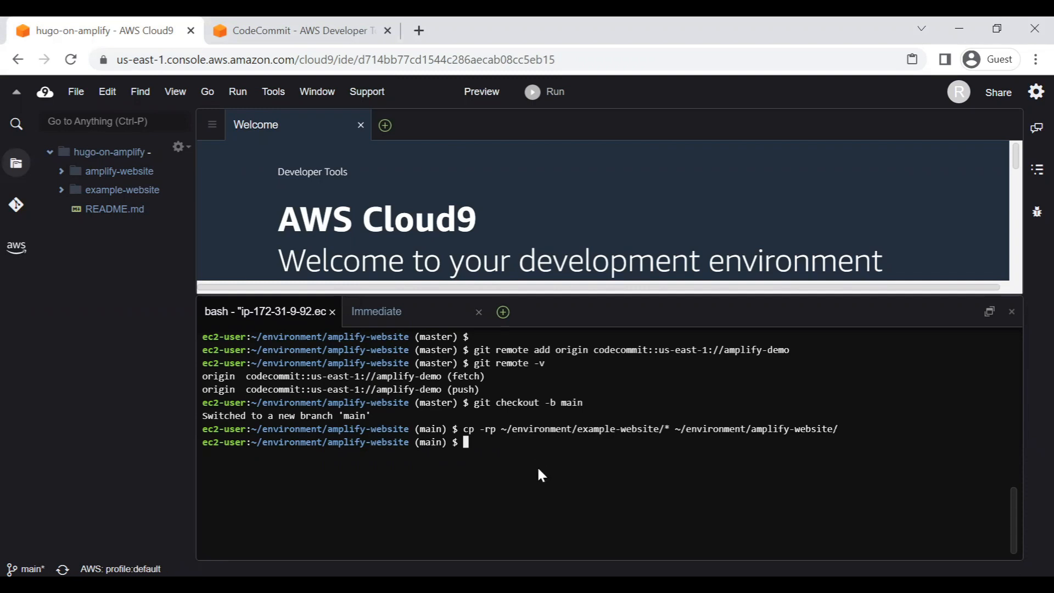
Stage all copied website files for commit with git add *
key("alt+Tab")
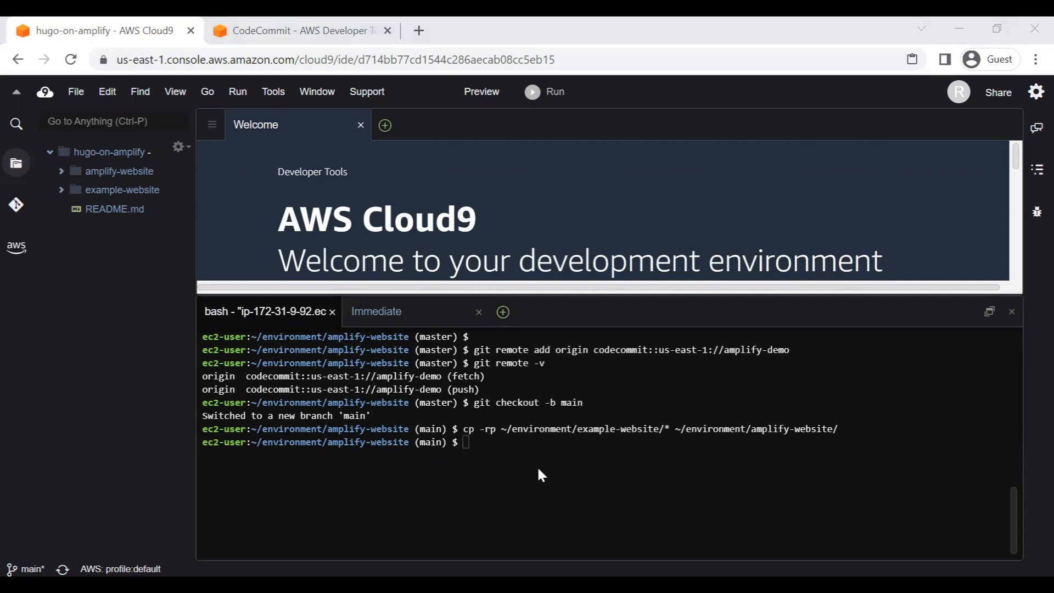
left_click(541, 475)
type("git ")
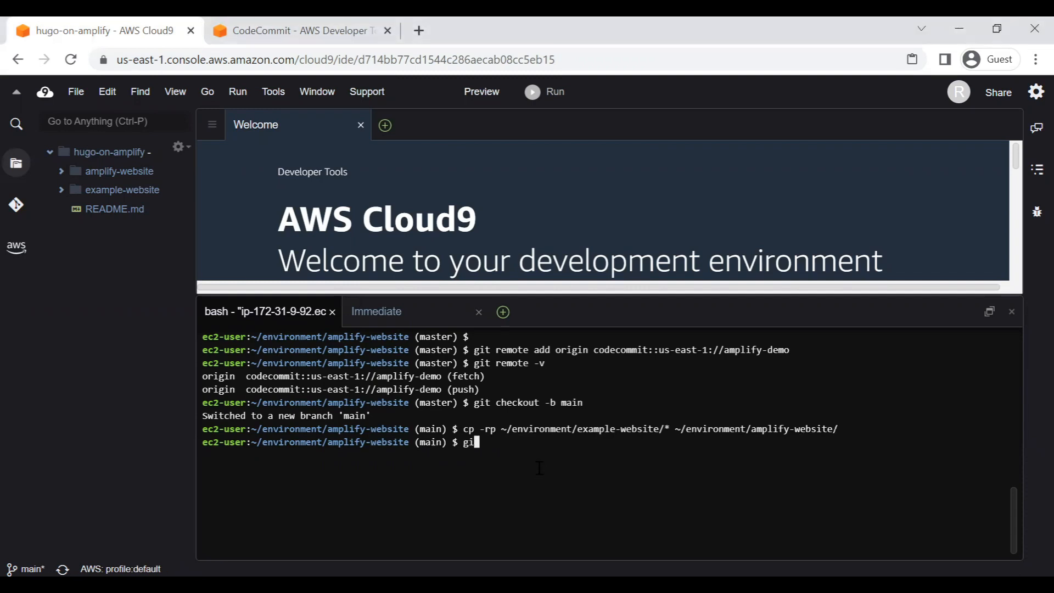
type("add")
key("alt+Tab")
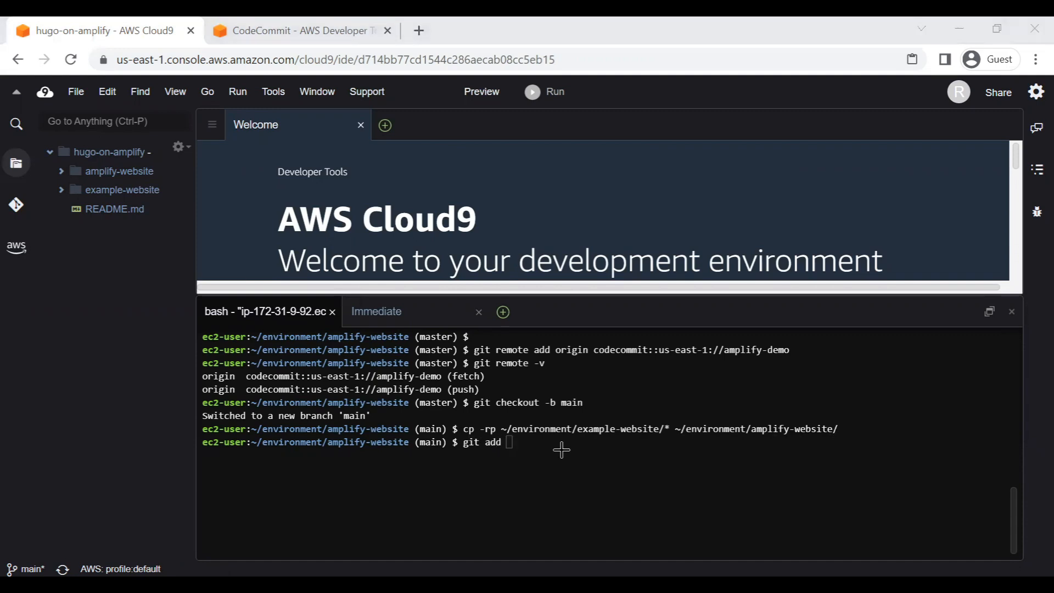
left_click(561, 449)
type("*")
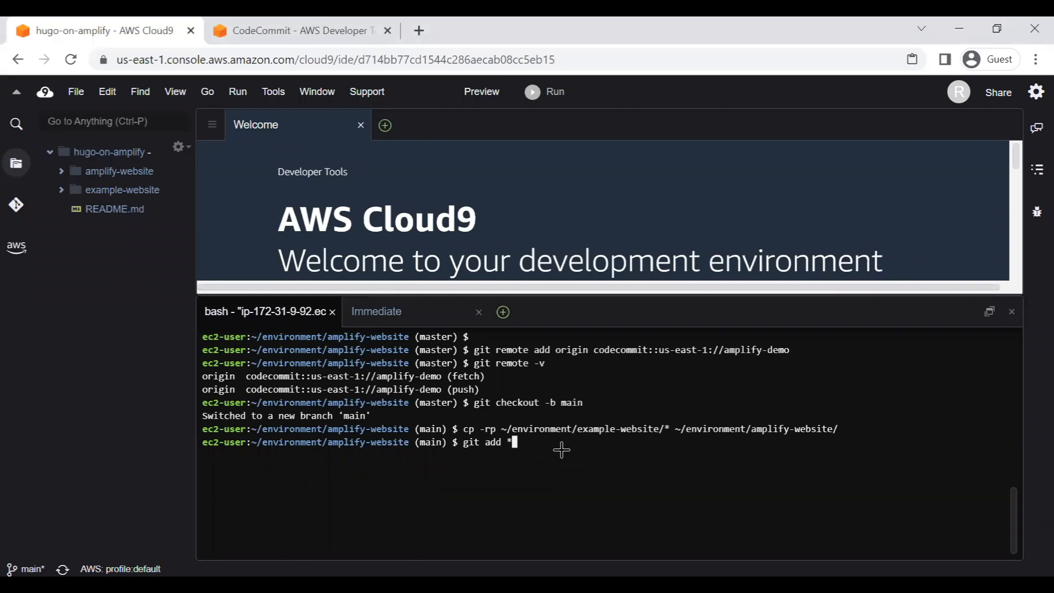
key("Return")
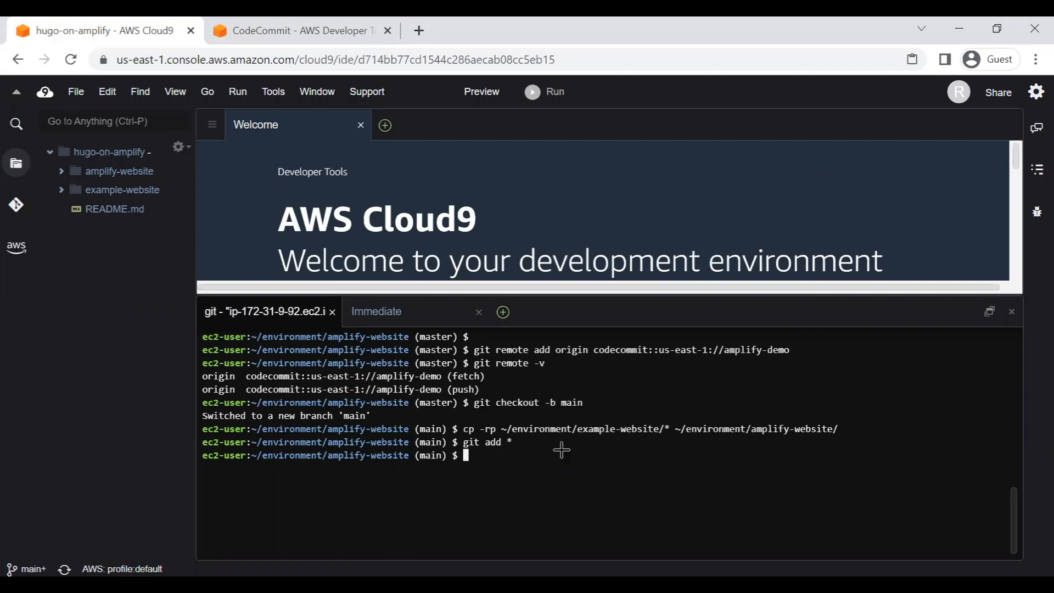
Commit the staged files by running git commit -am "first commit" and look through the output
type("git commit ")
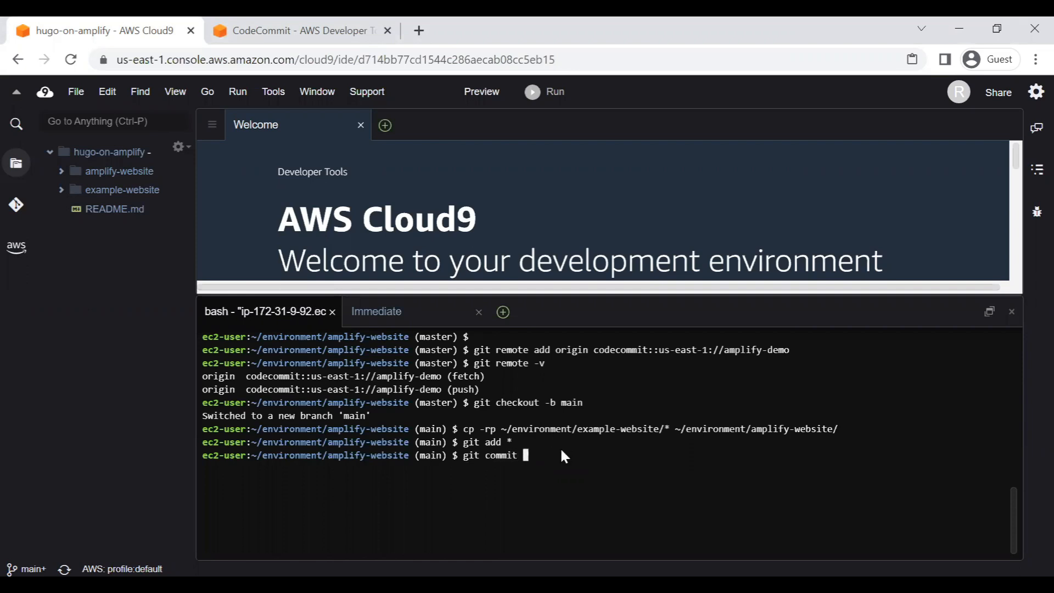
type("-am \"first commit\"")
key("Return")
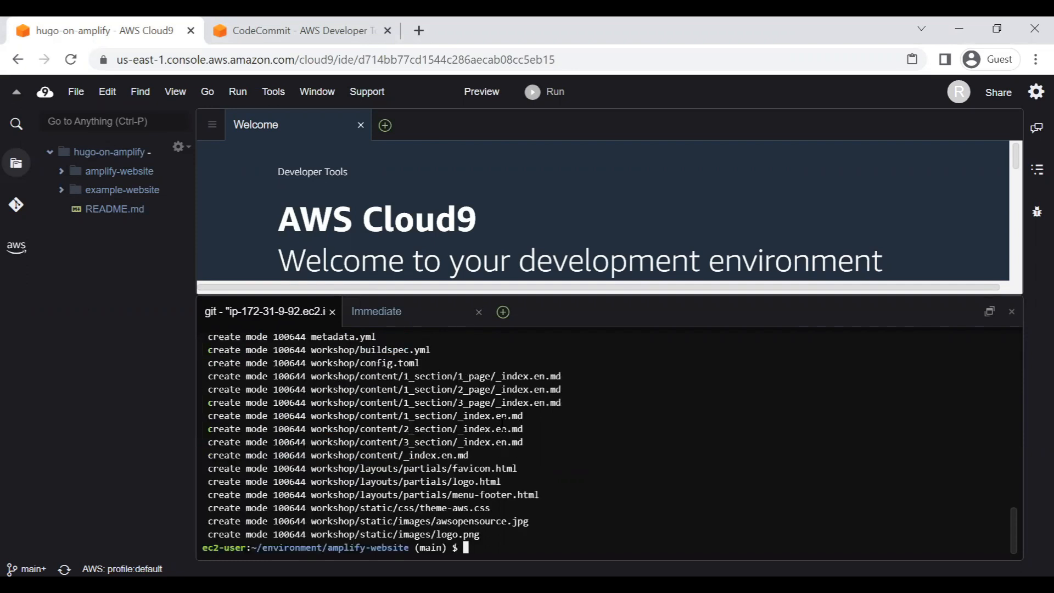
scroll(371, 468, "up", 4)
scroll(371, 468, "down", 5)
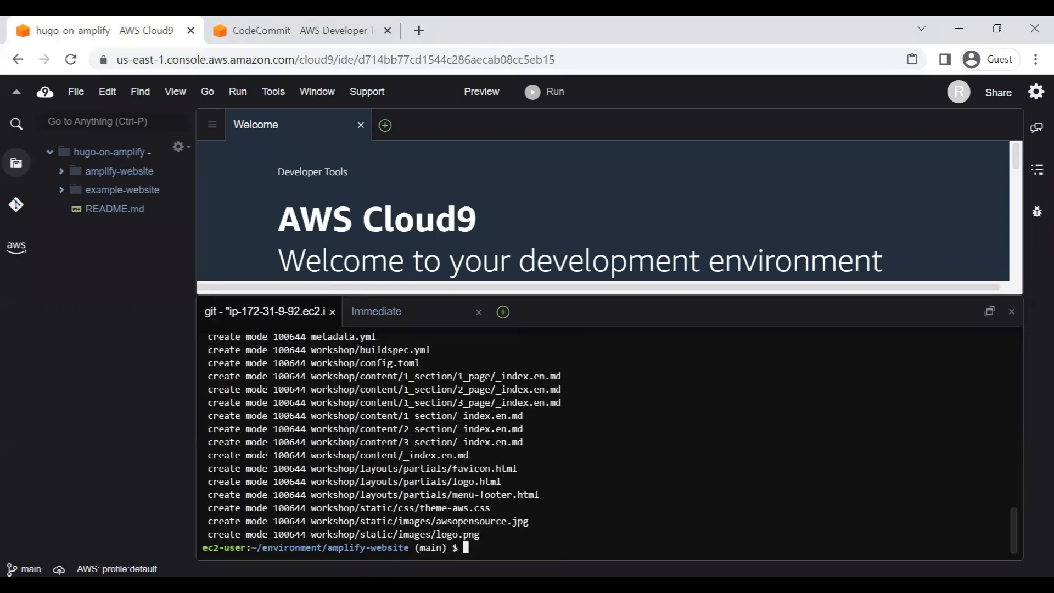
Push the main branch to CodeCommit with upstream tracking by running git push -u origin main, and check the destination repository
key("alt+Tab")
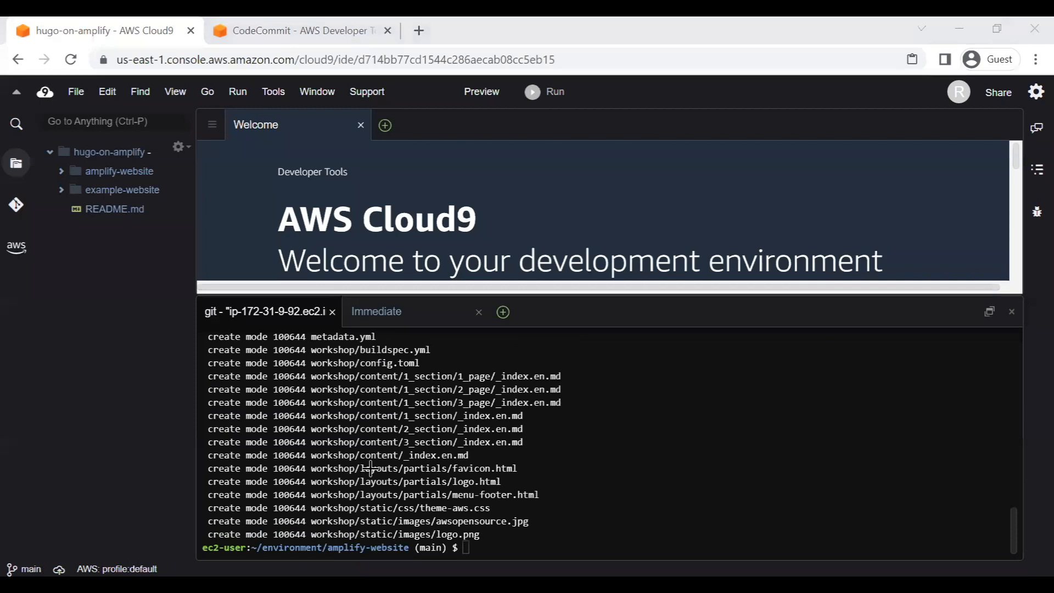
key("alt+Tab")
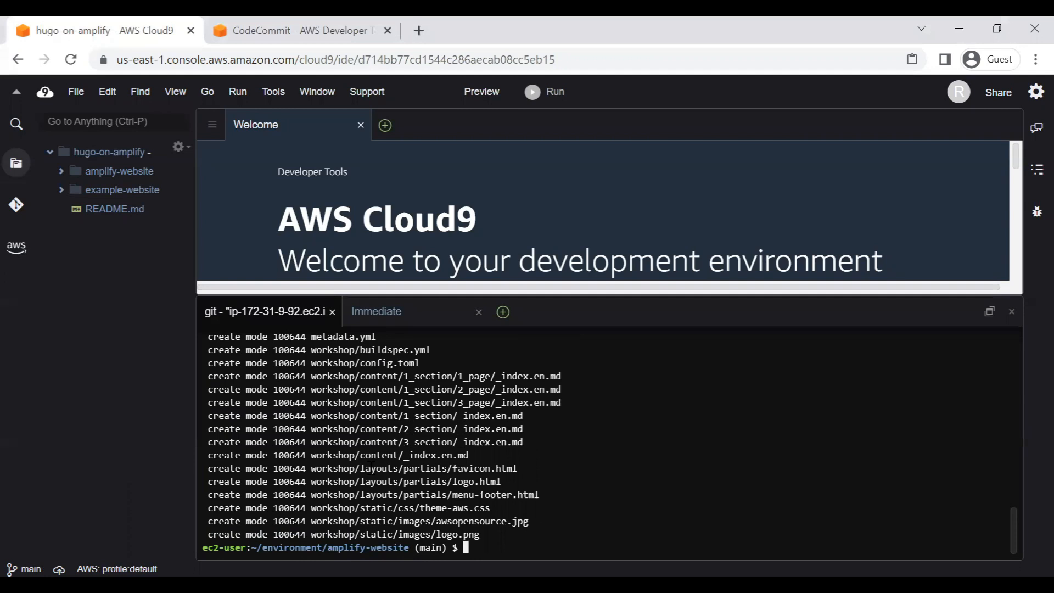
type("git push")
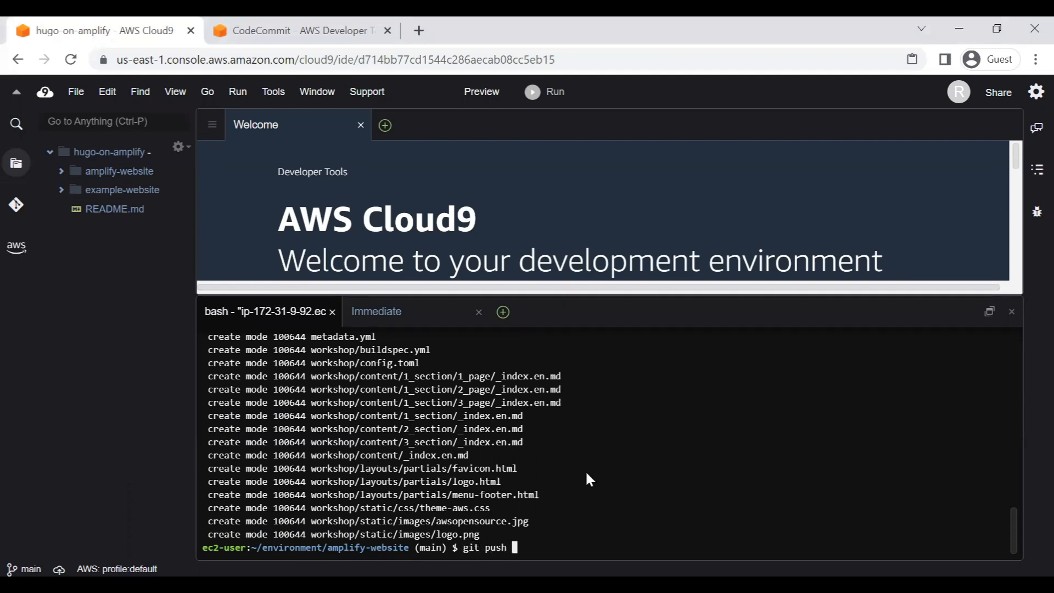
key("alt+Tab")
key("alt+Tab")
type("-u origin main")
key("Return")
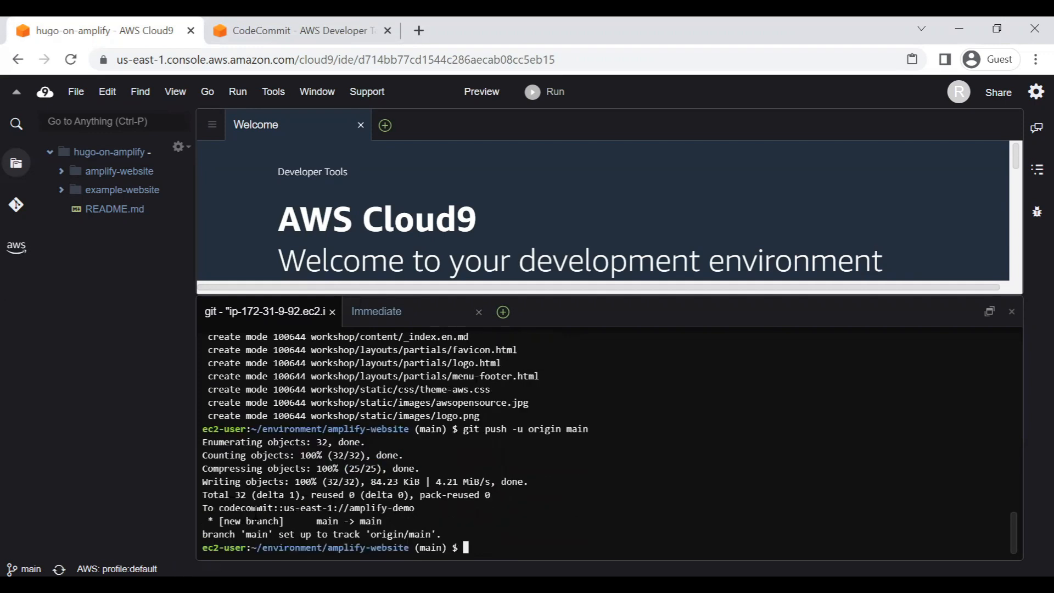
double_click(317, 508)
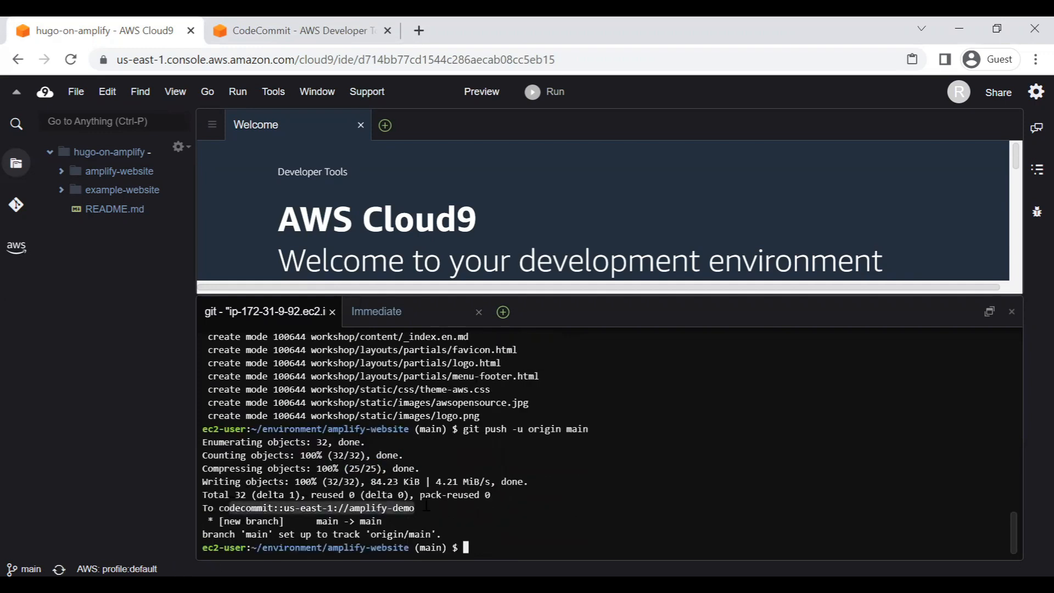
left_click(580, 491)
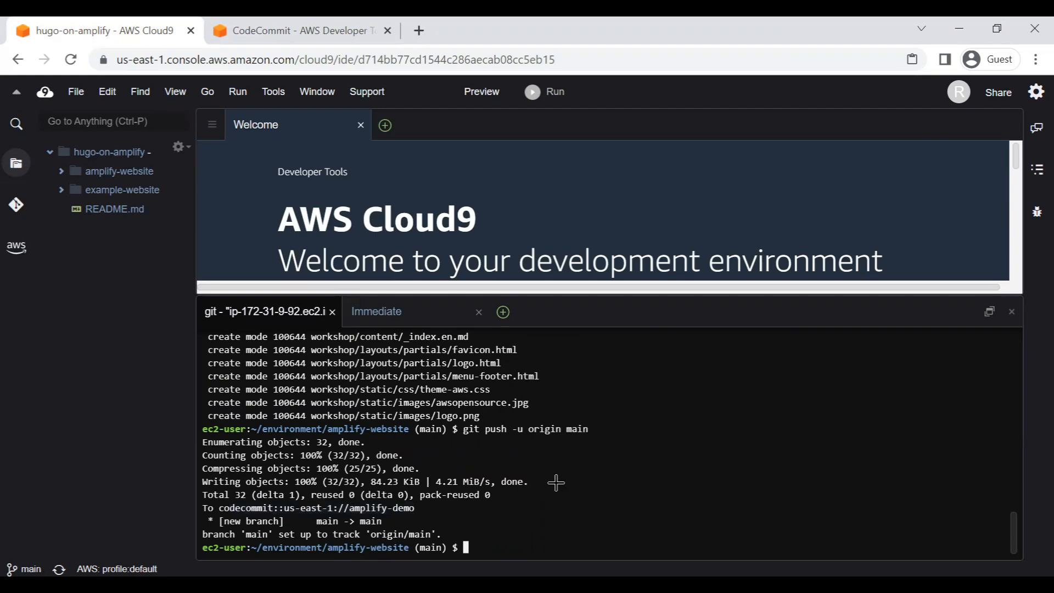
key("alt+Tab")
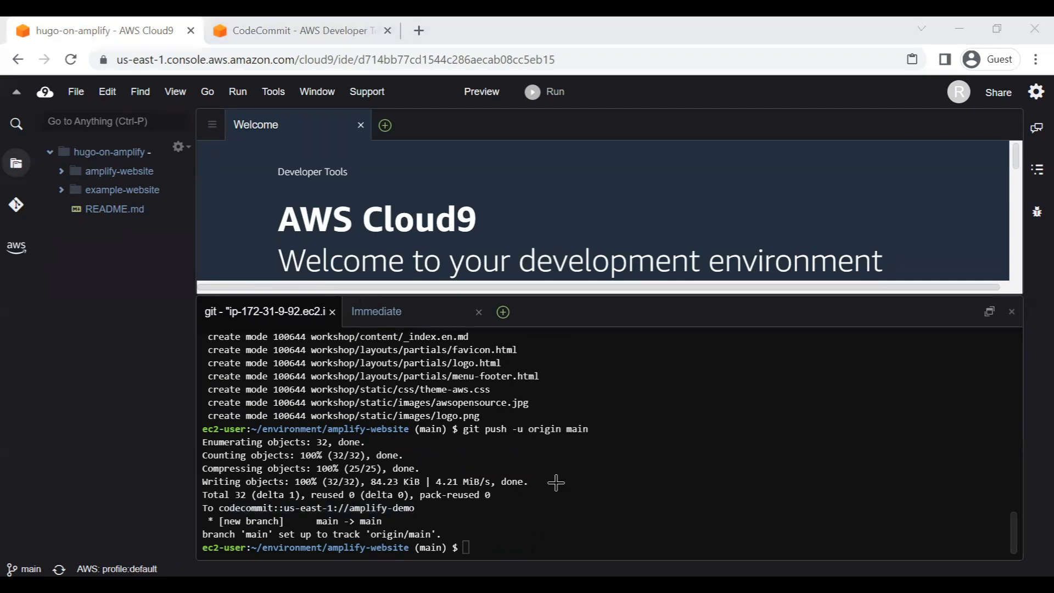
Switch to CodeCommit and open the workshop folder of the amplify-demo repository to check the pushed files
left_click(297, 32)
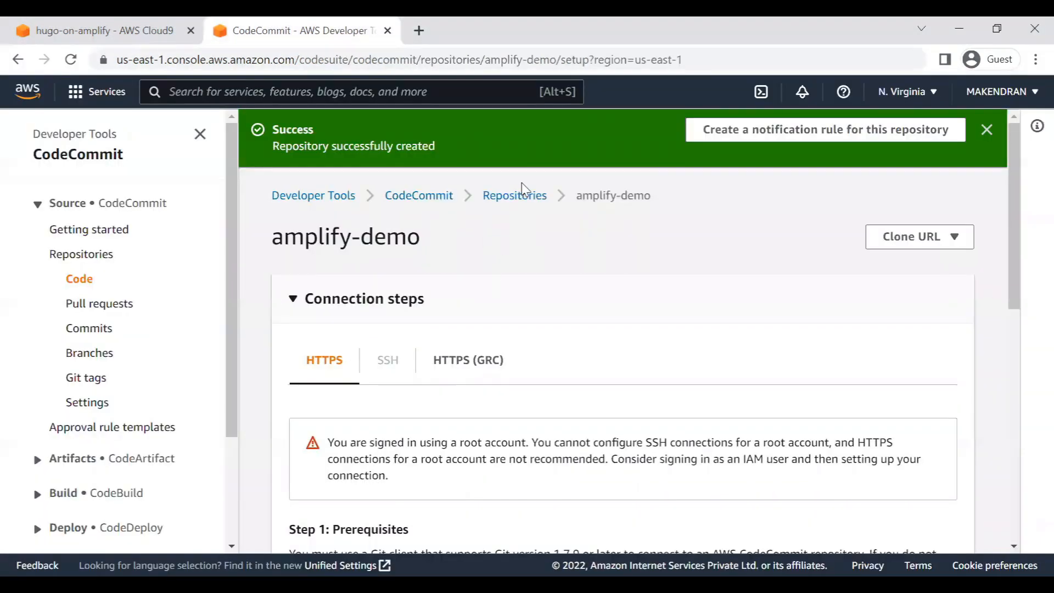
left_click(515, 198)
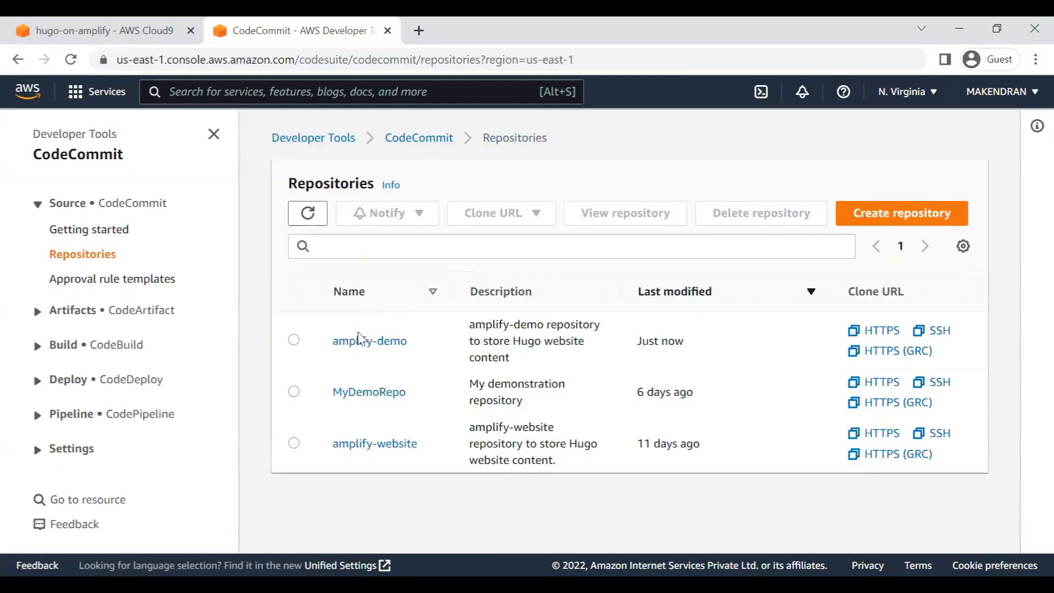
left_click(358, 342)
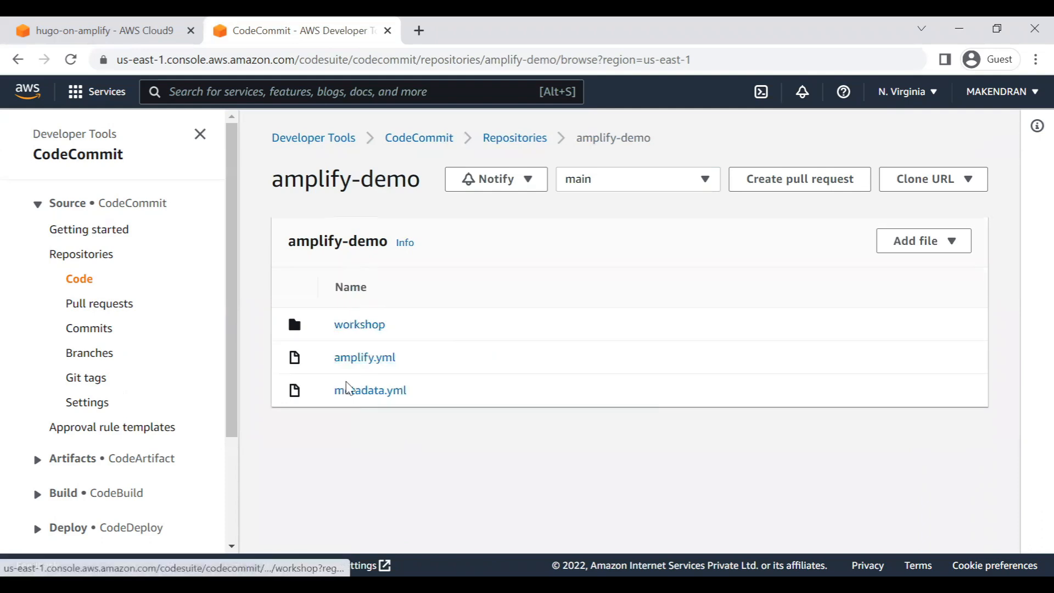
left_click(359, 330)
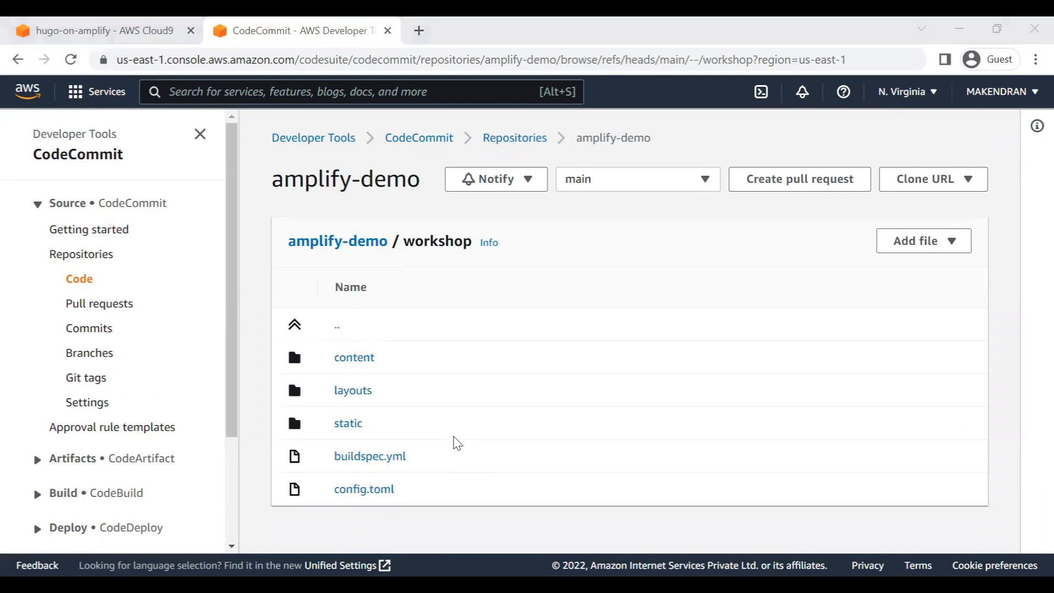
Search the AWS console for "amplify", open AWS Amplify, and get started with Amplify Hosting to host a web app
left_click(358, 94)
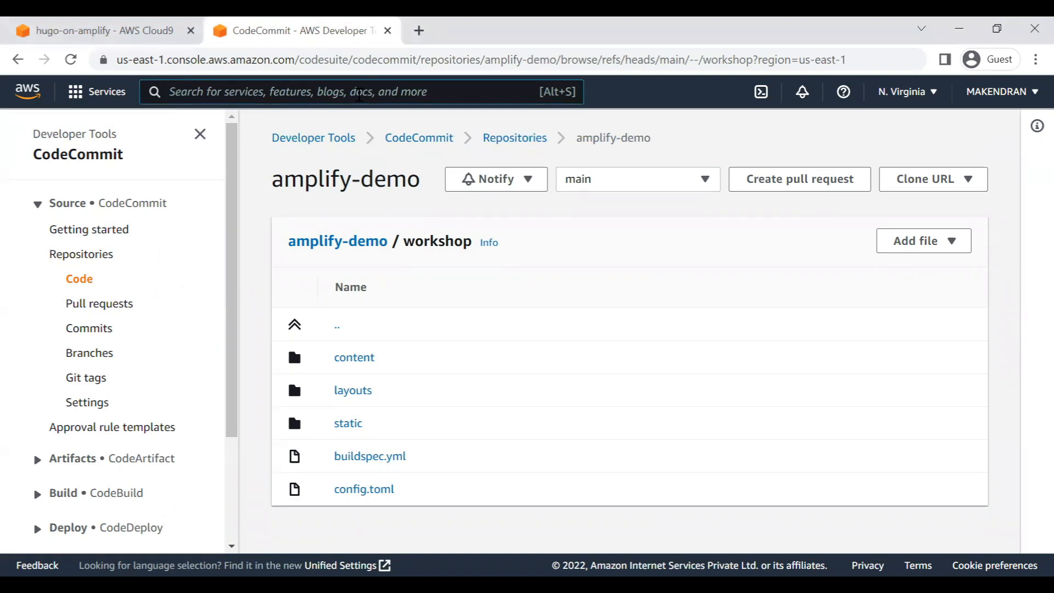
type("amplify")
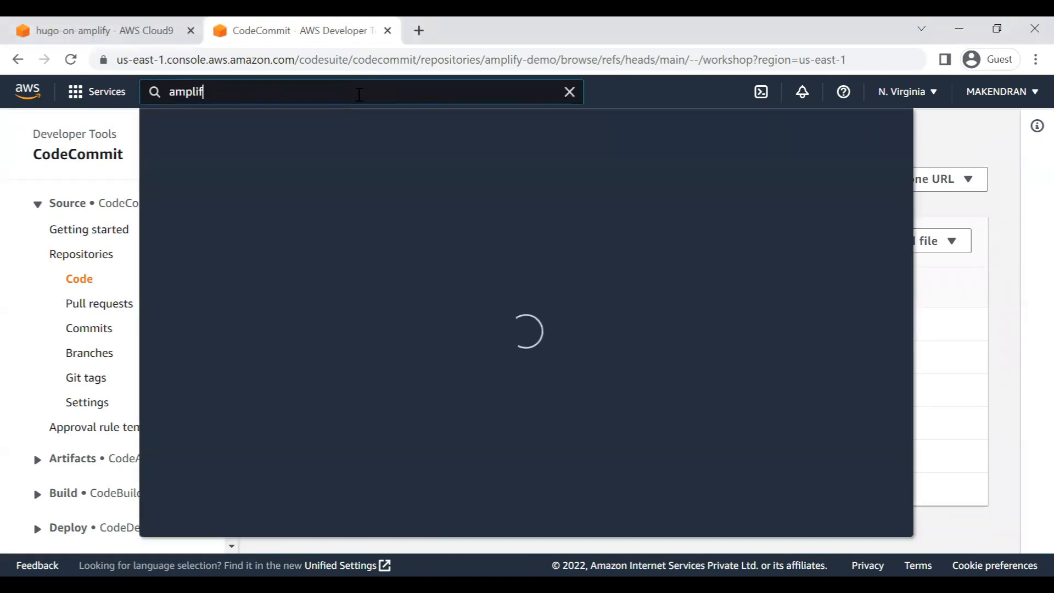
mouse_move(447, 217)
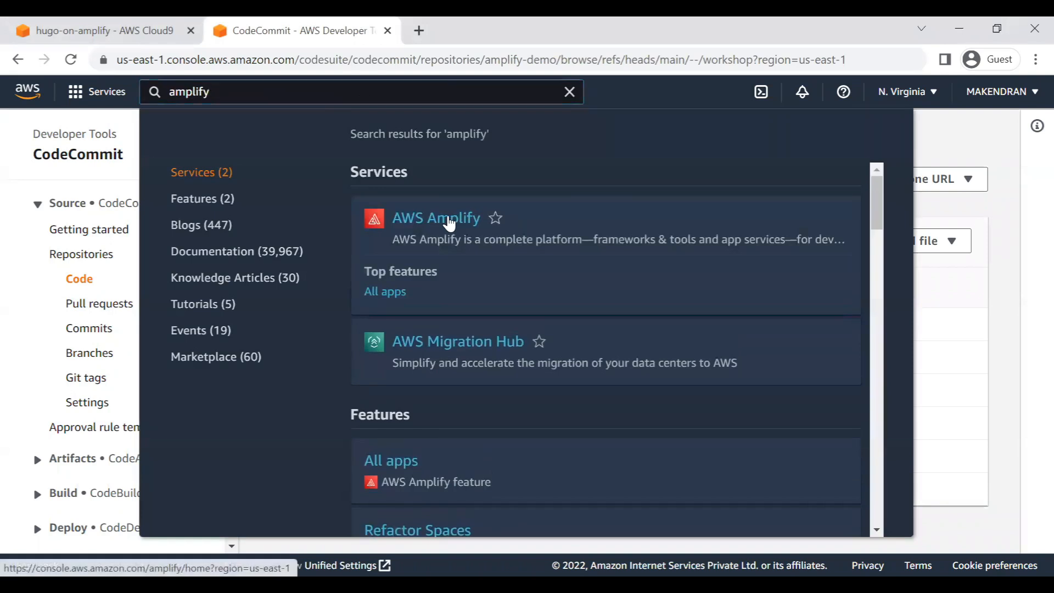
left_click(449, 221)
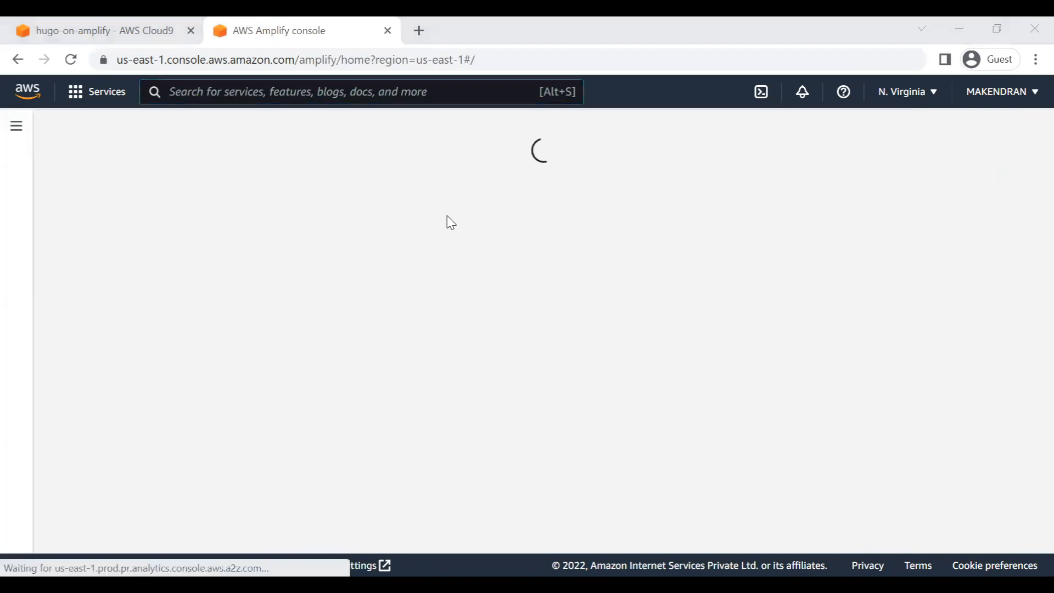
scroll(528, 377, "down", 10)
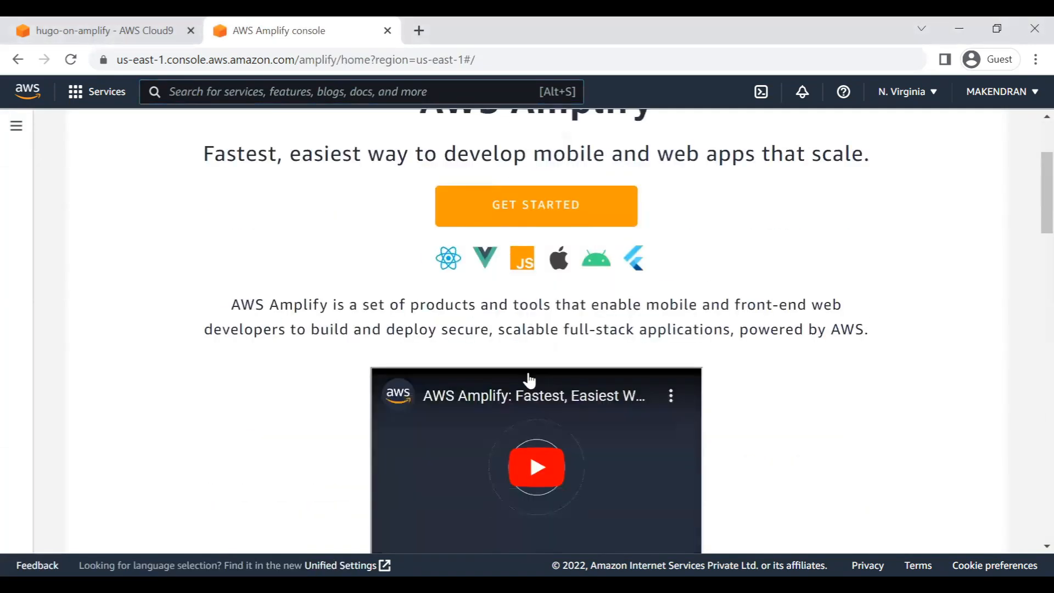
scroll(529, 379, "down", 8)
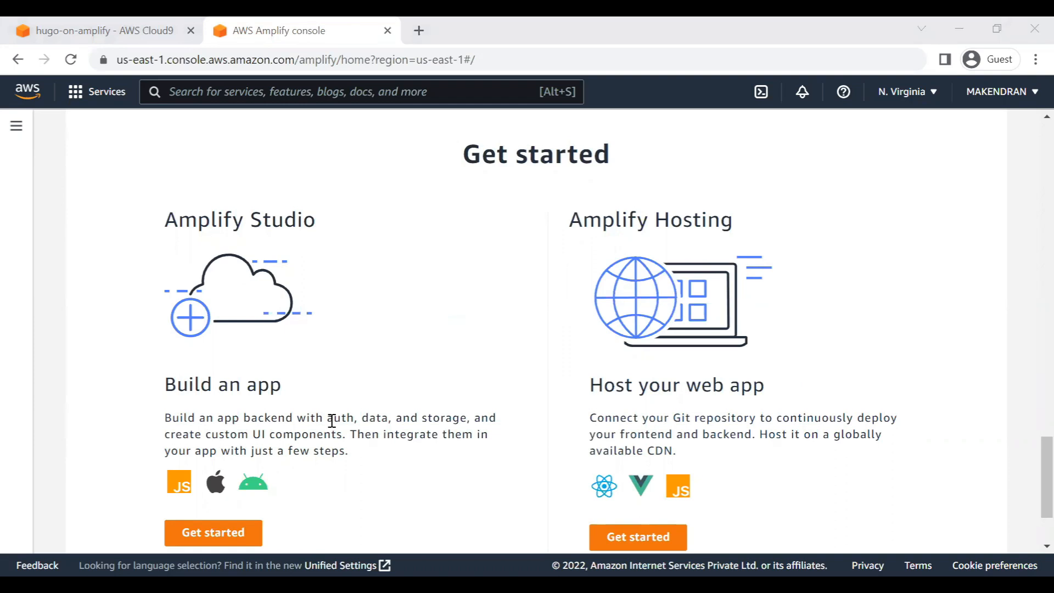
scroll(637, 385, "down", 2)
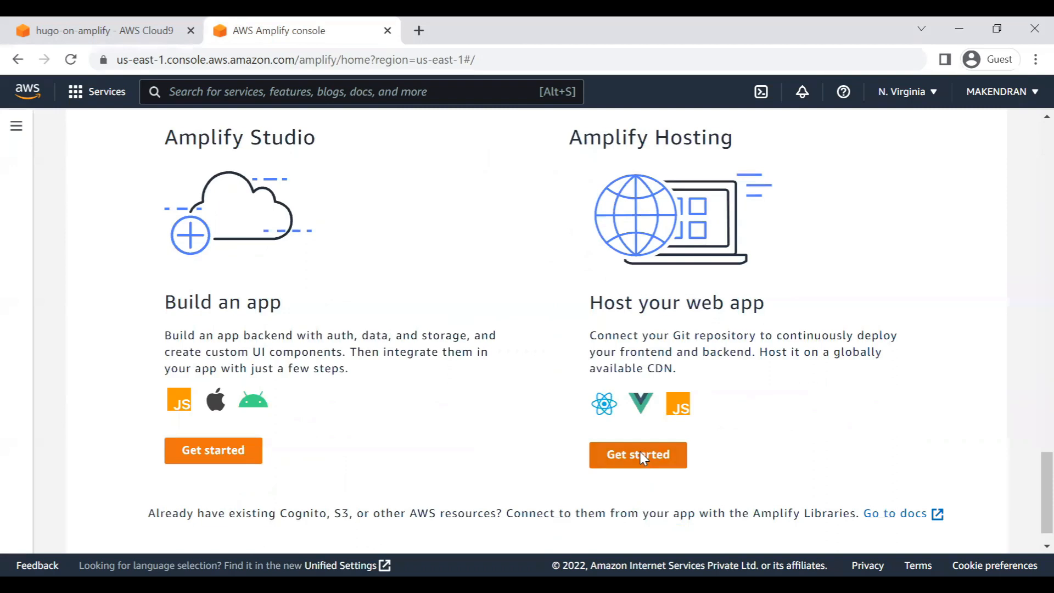
left_click(640, 453)
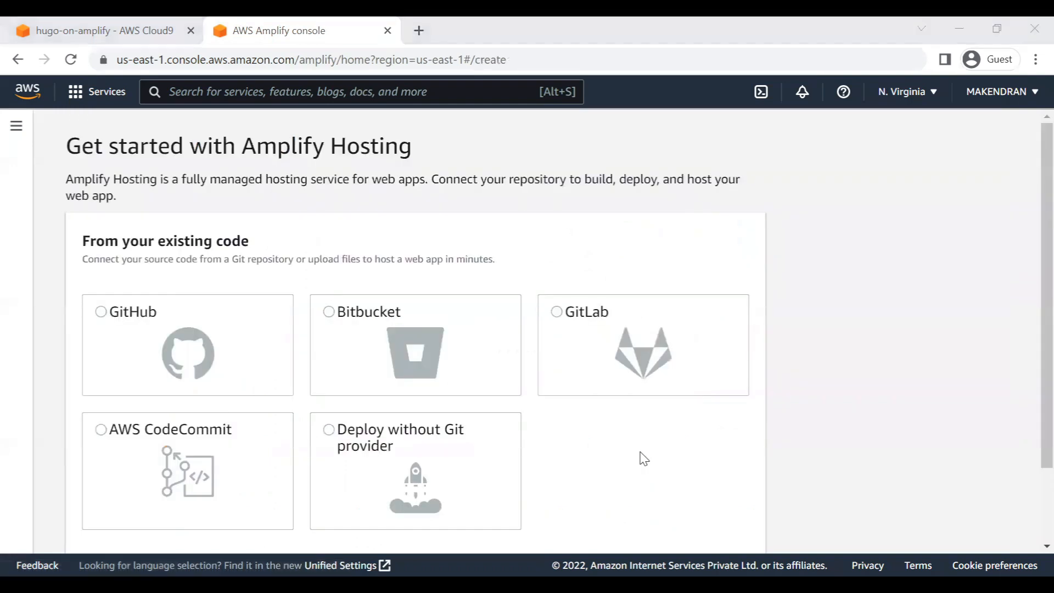
Choose AWS CodeCommit as the existing code source for Amplify Hosting and continue
left_click(298, 340)
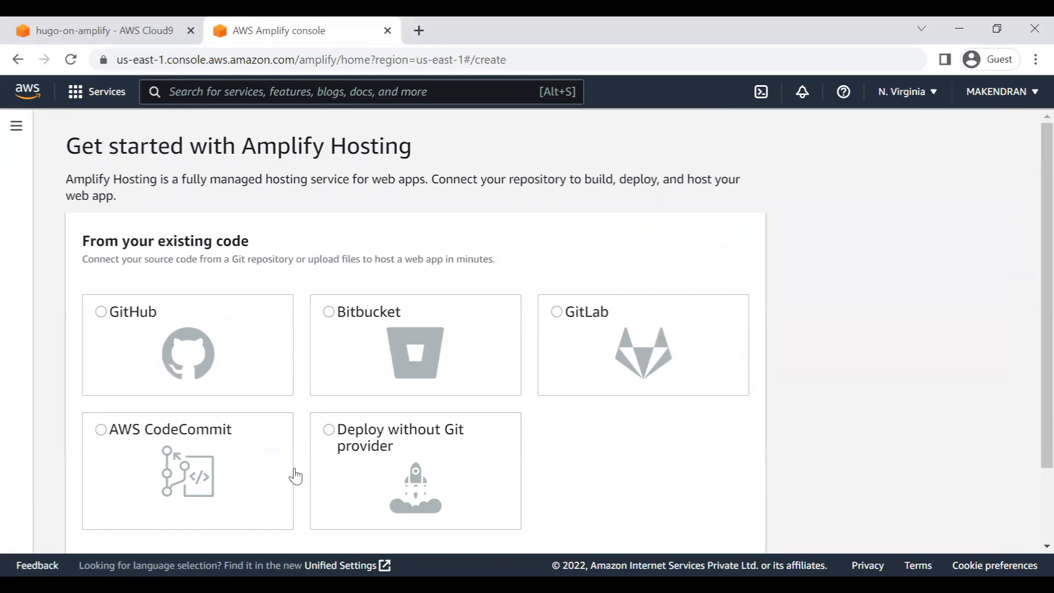
left_click(101, 431)
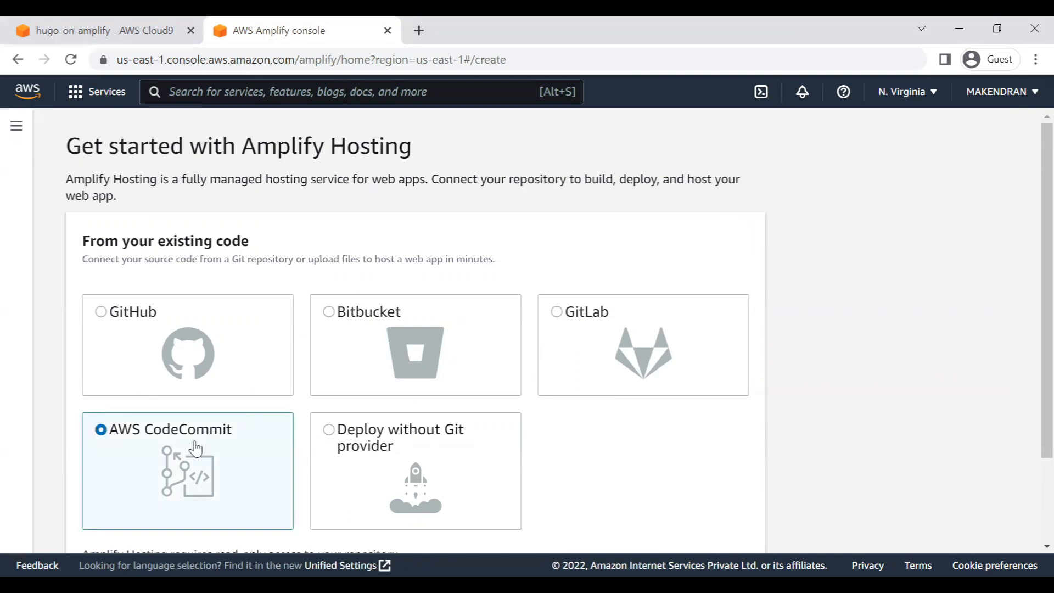
scroll(196, 448, "down", 2)
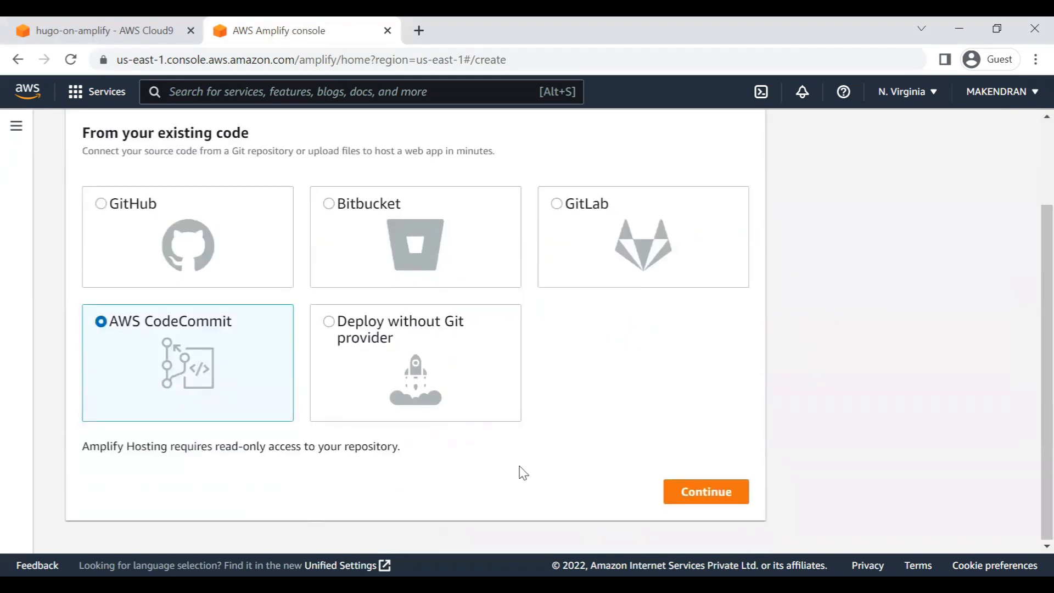
left_click(691, 498)
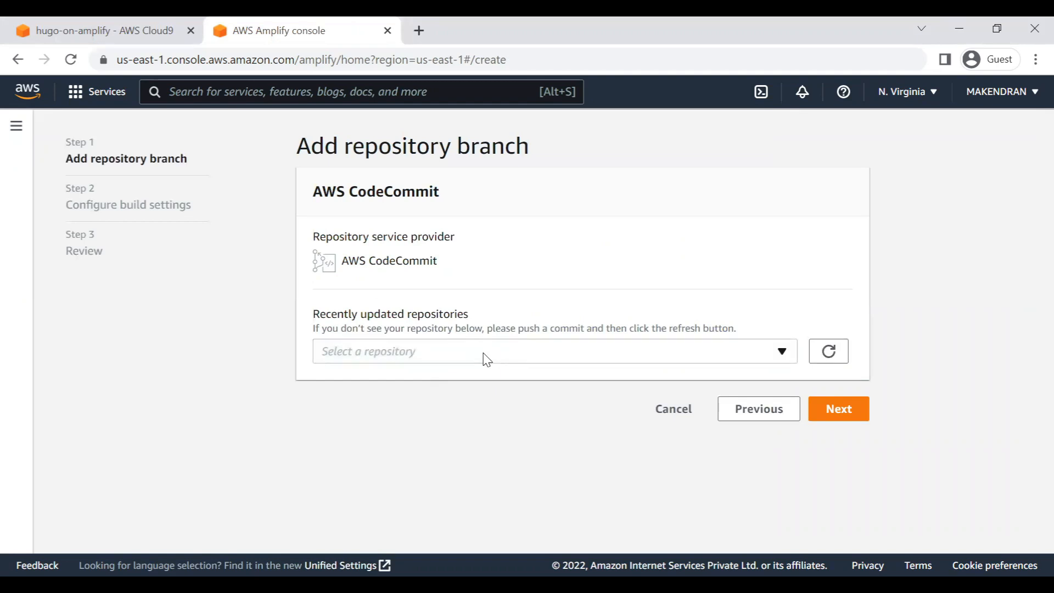
Connect the amplify-demo repository with its main branch and proceed to the build settings
left_click(487, 360)
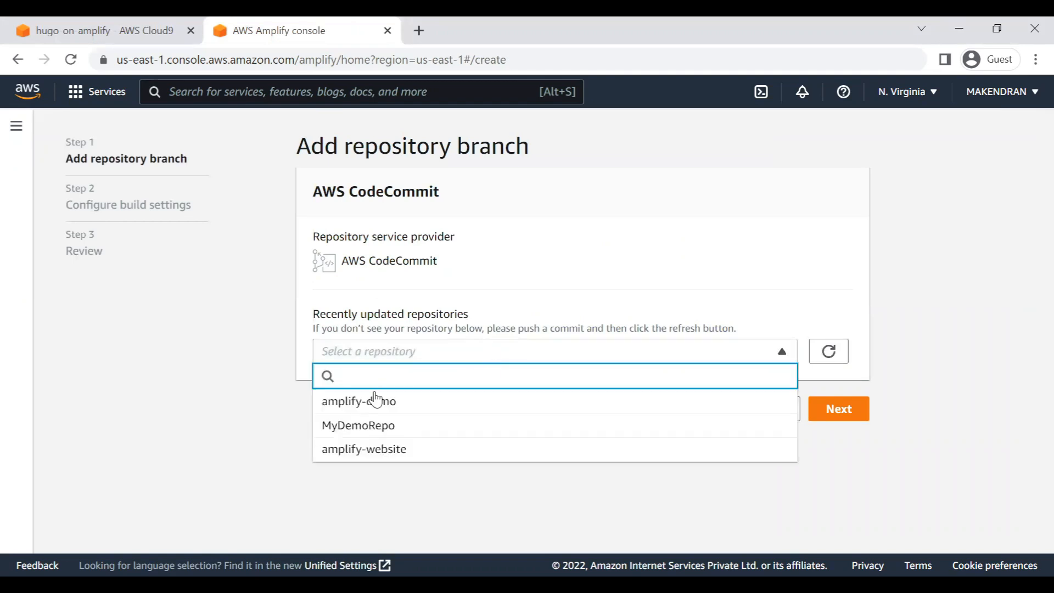
left_click(362, 407)
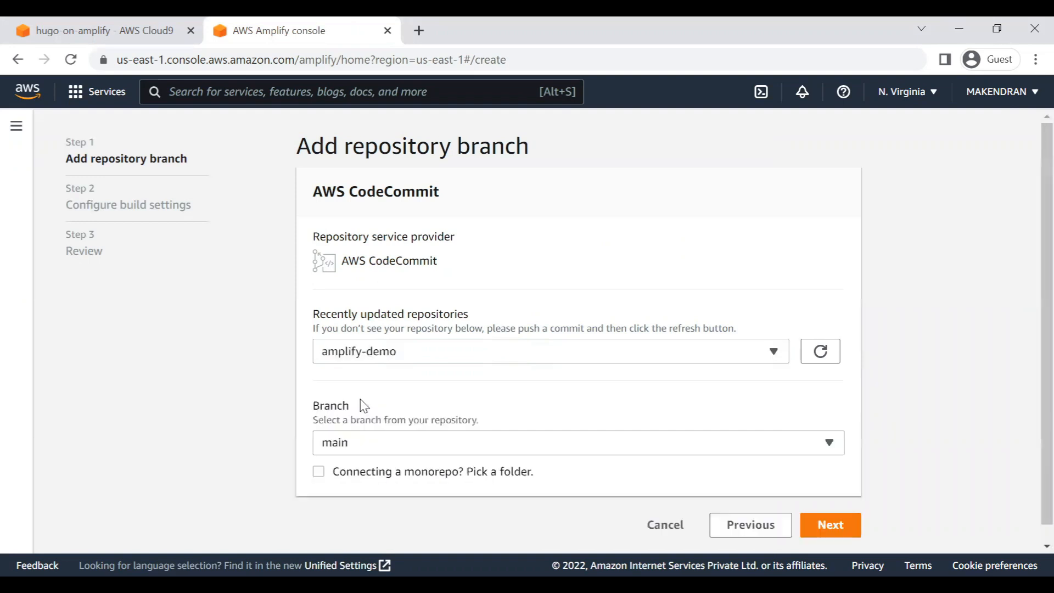
scroll(374, 401, "down", 1)
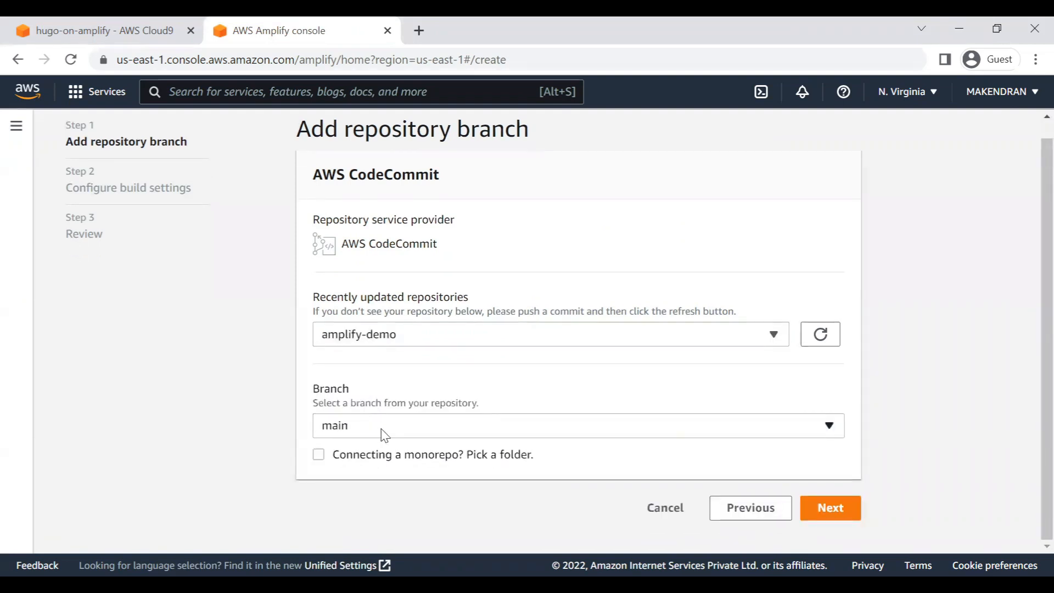
left_click(409, 432)
left_click(409, 431)
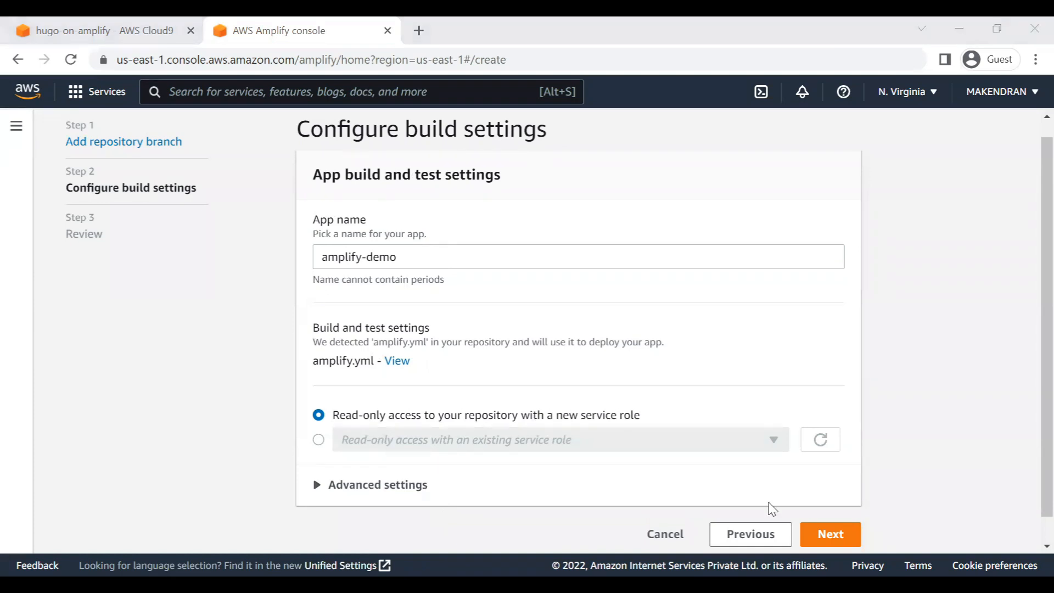
Accept the default build settings for amplify-demo, review the app configuration, and save and deploy it
left_click(829, 534)
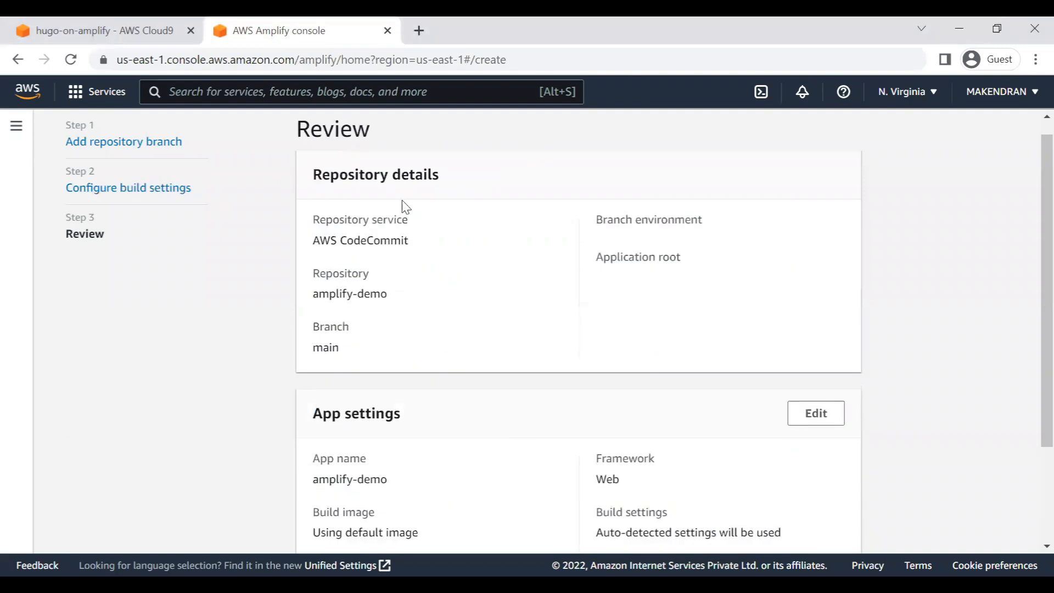
scroll(395, 326, "down", 3)
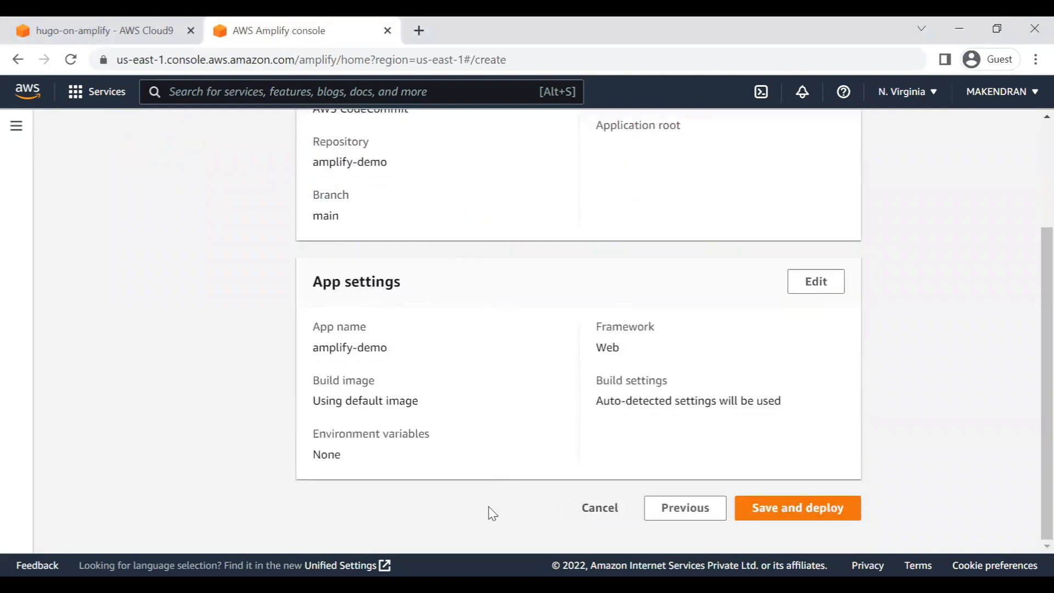
left_click(803, 511)
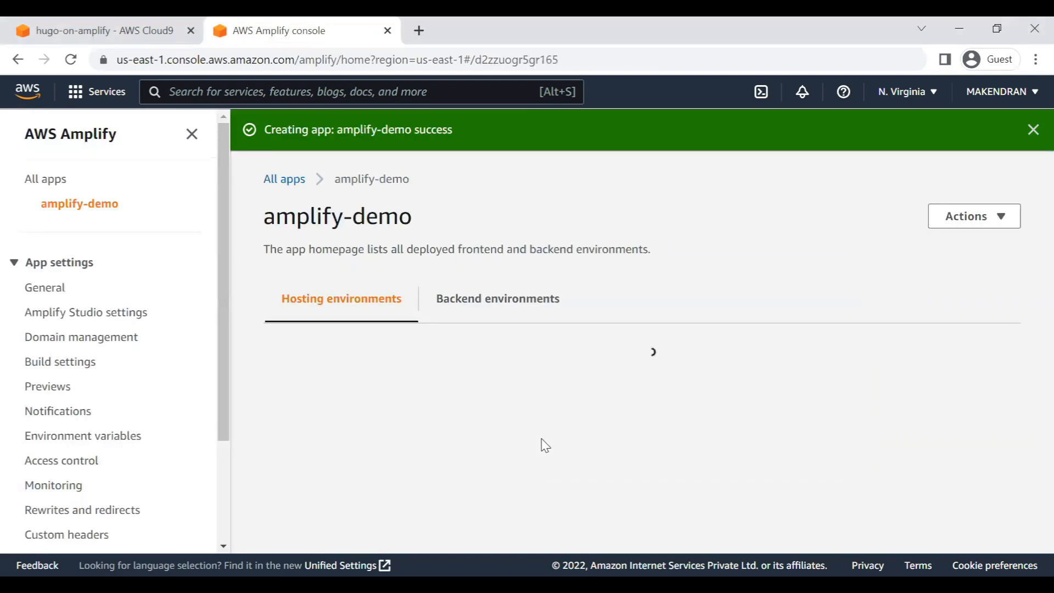
Open the Provision stage of the main branch deployment and examine its build image Dockerfile and the stage progress
scroll(545, 445, "down", 2)
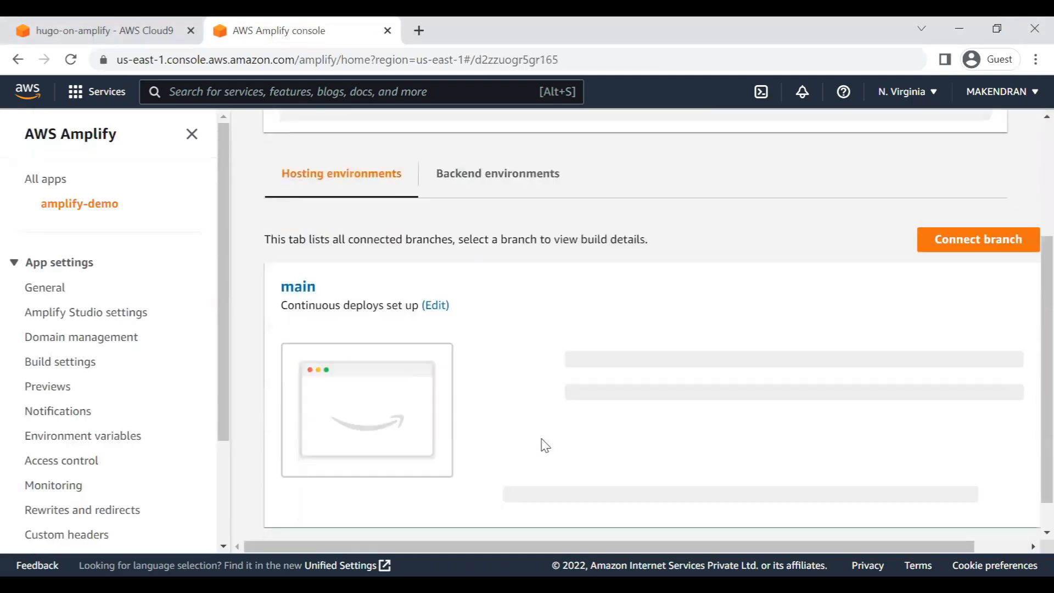
scroll(543, 443, "down", 1)
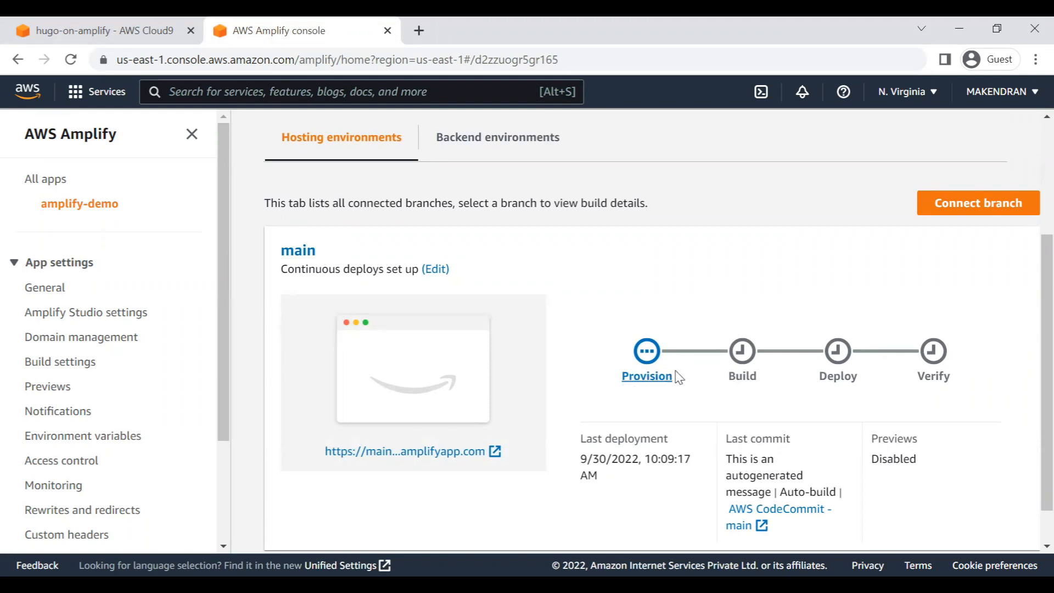
left_click(641, 378)
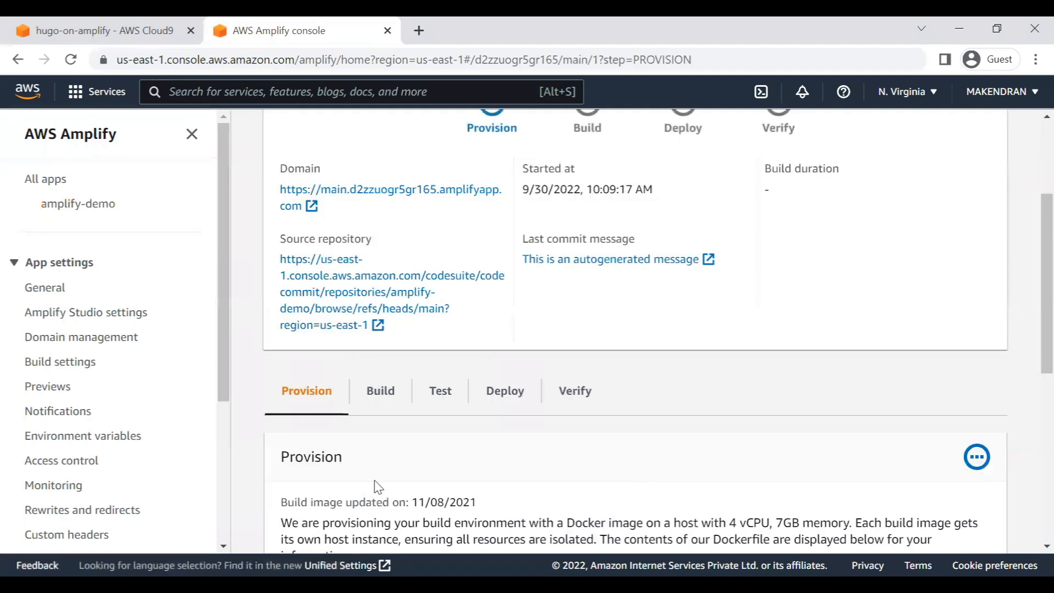
scroll(379, 483, "down", 7)
scroll(437, 439, "down", 1)
scroll(550, 384, "up", 5)
scroll(550, 384, "up", 7)
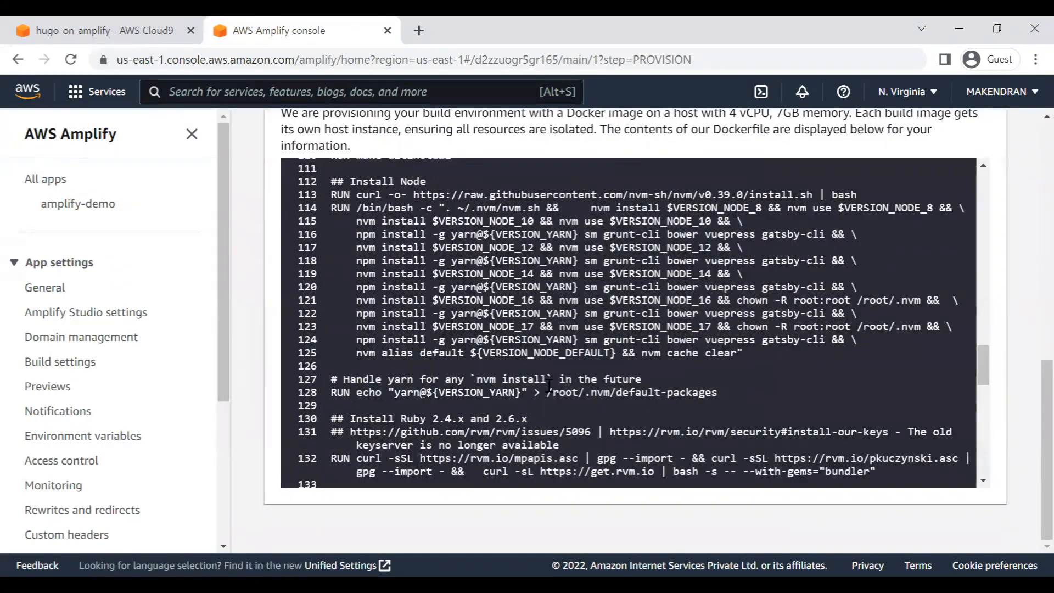
scroll(549, 386, "down", 12)
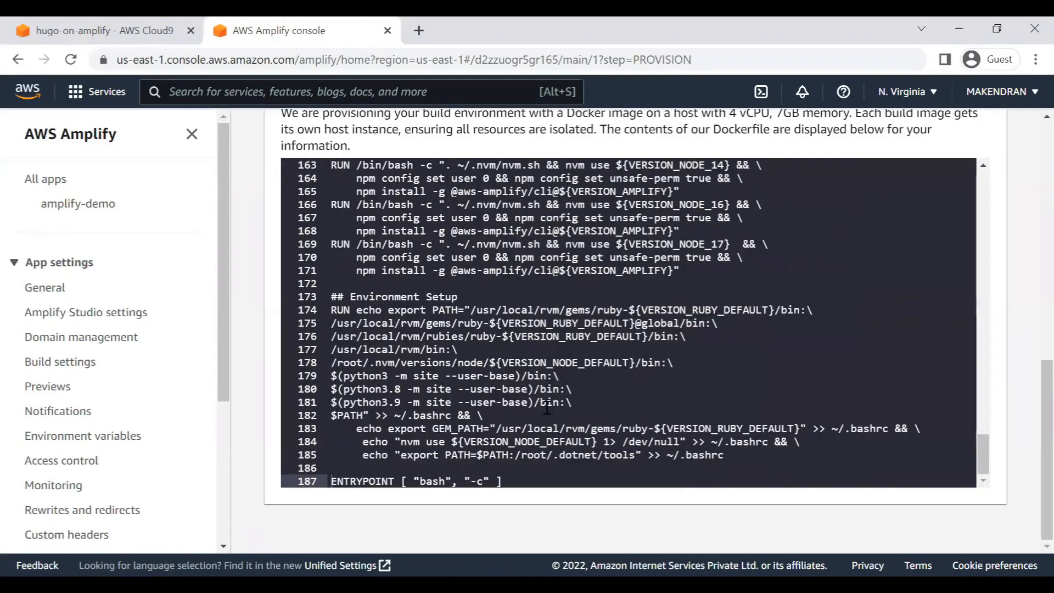
scroll(531, 428, "up", 14)
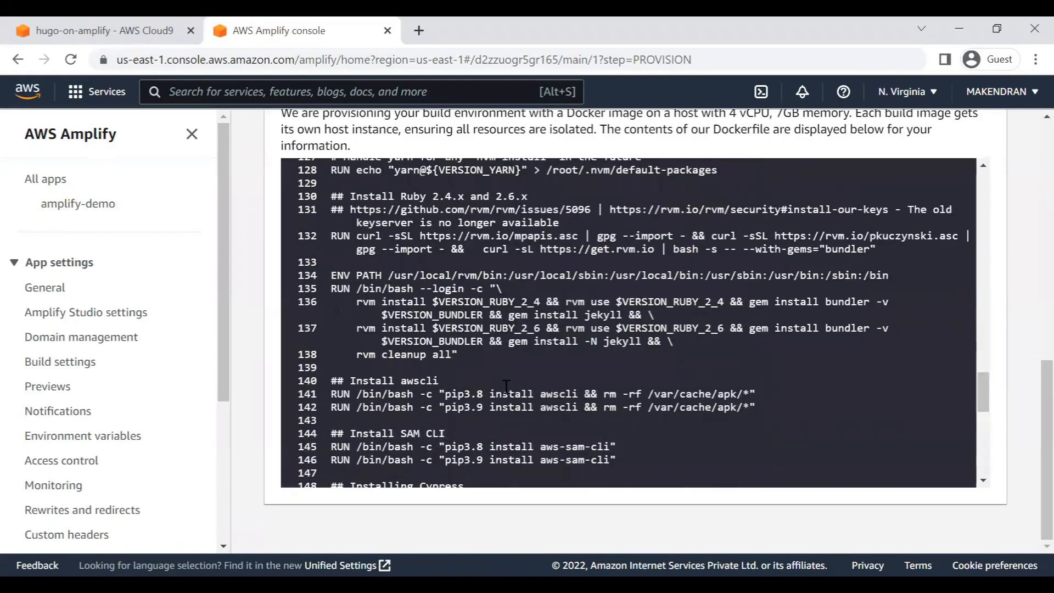
scroll(320, 360, "up", 4)
scroll(254, 364, "up", 5)
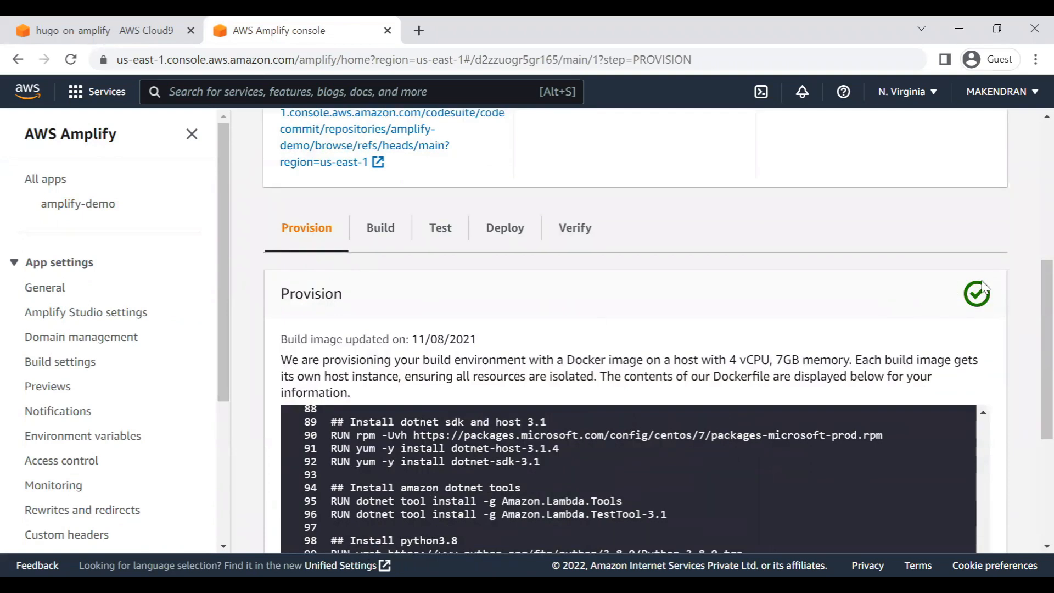
scroll(450, 322, "up", 3)
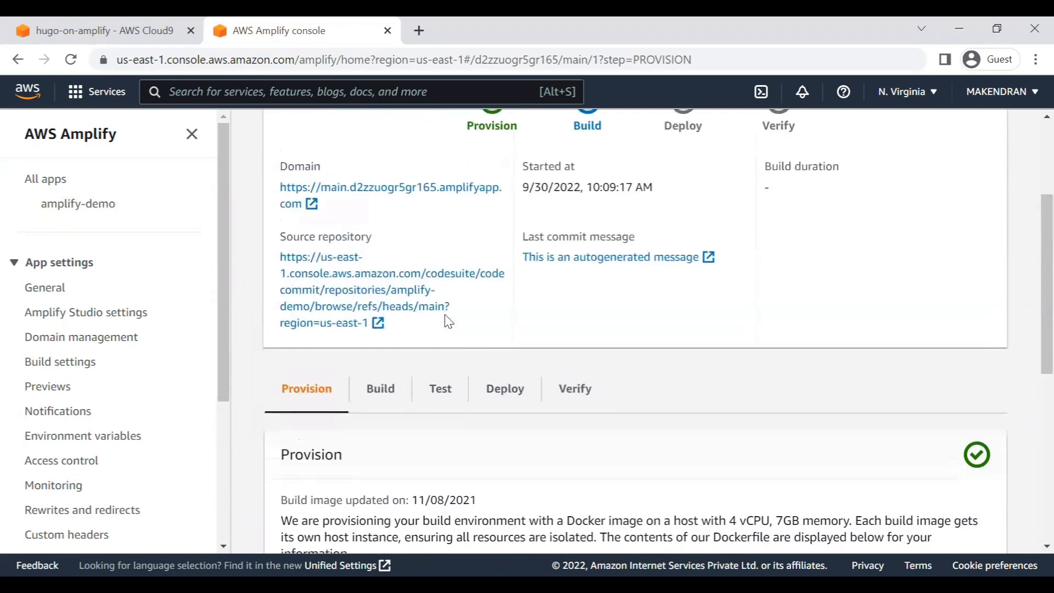
scroll(432, 384, "up", 1)
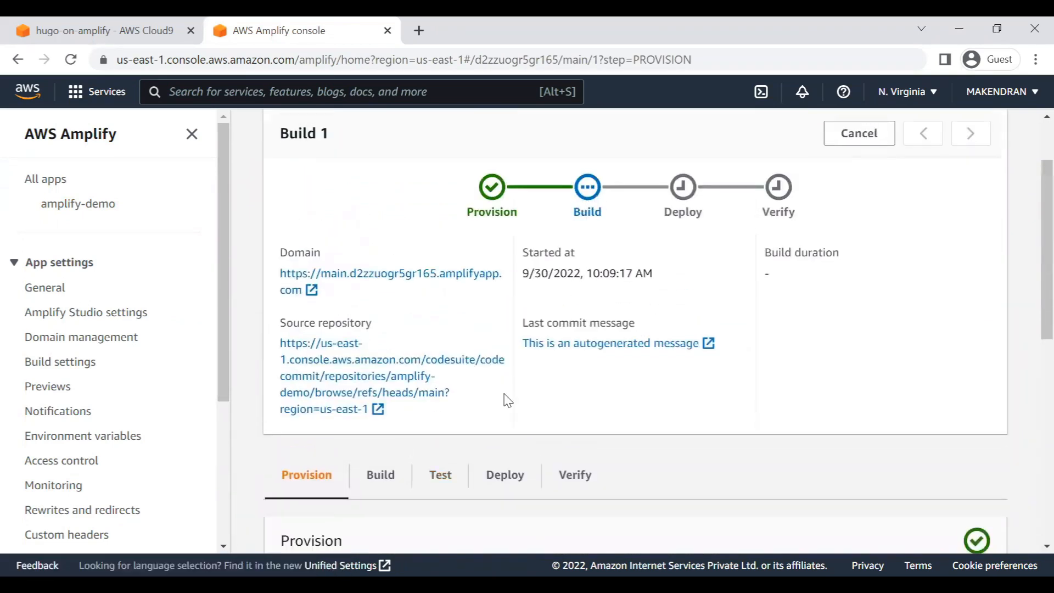
Open the Build stage details and expand the Cloning repository log to examine its output
left_click(382, 476)
scroll(516, 472, "down", 1)
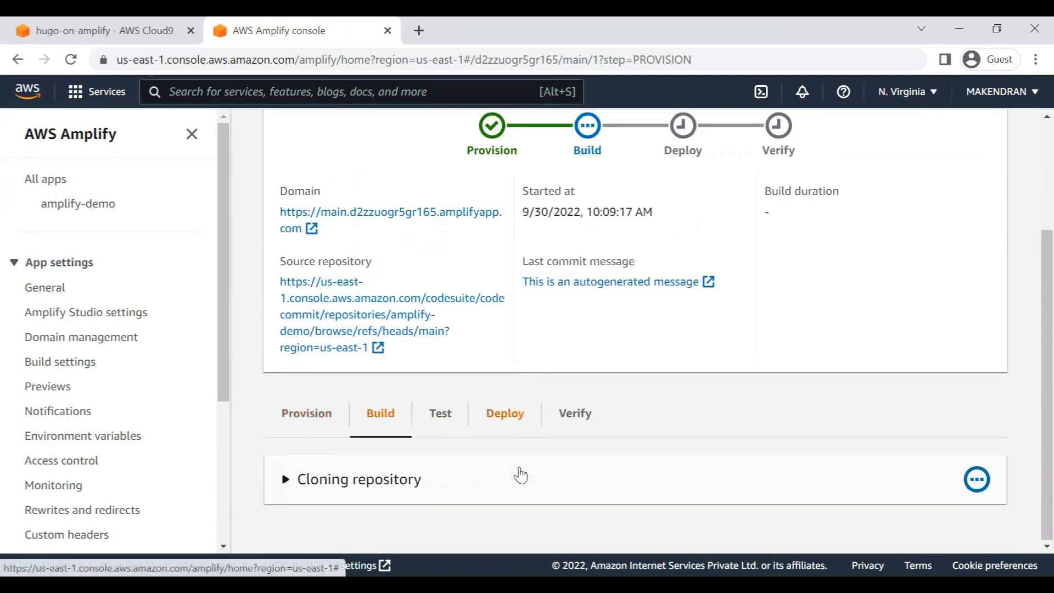
left_click(373, 480)
scroll(461, 434, "down", 4)
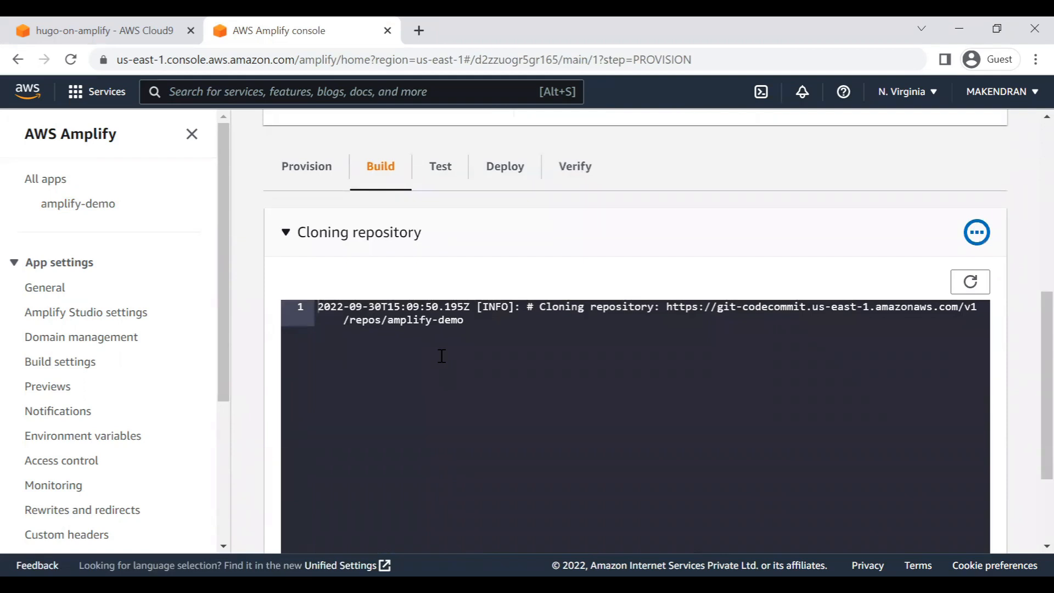
scroll(441, 356, "down", 3)
scroll(445, 356, "up", 5)
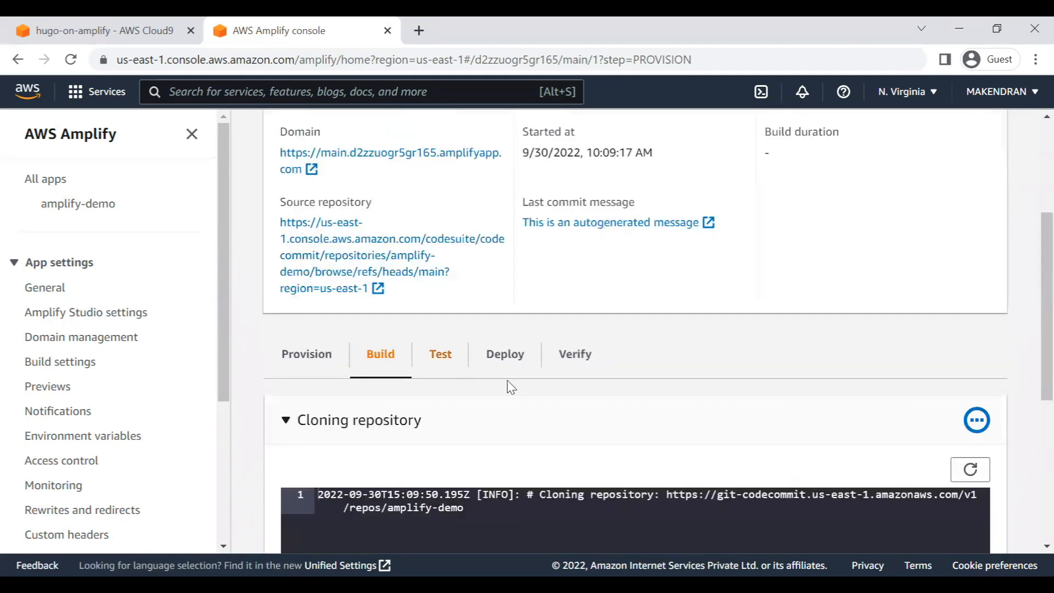
Check the stage progress of Build 1 and refresh the Cloning repository log to follow its output
scroll(796, 418, "up", 4)
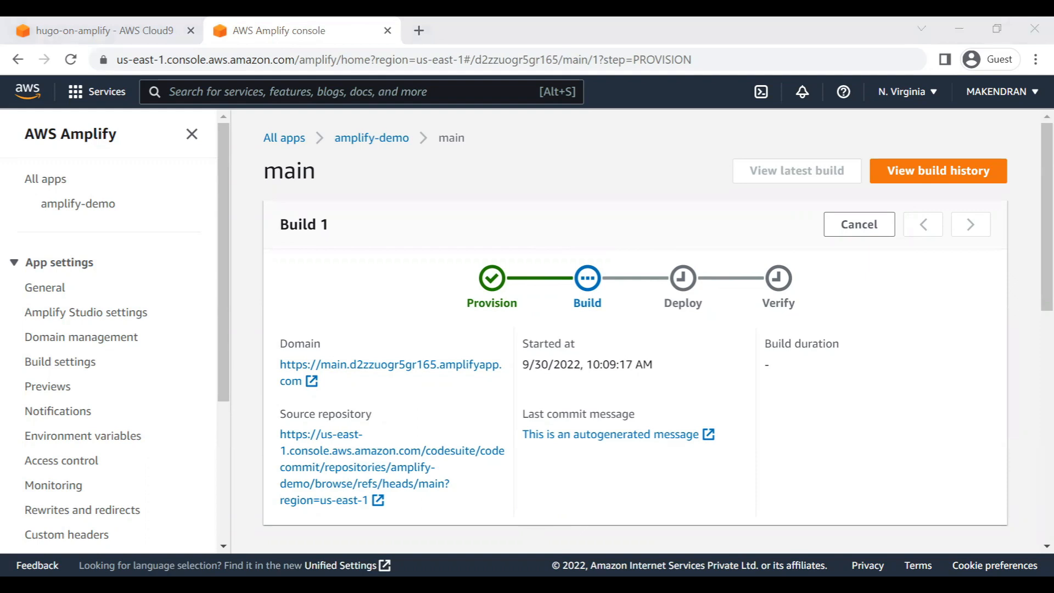
left_click(462, 442)
left_click(462, 437)
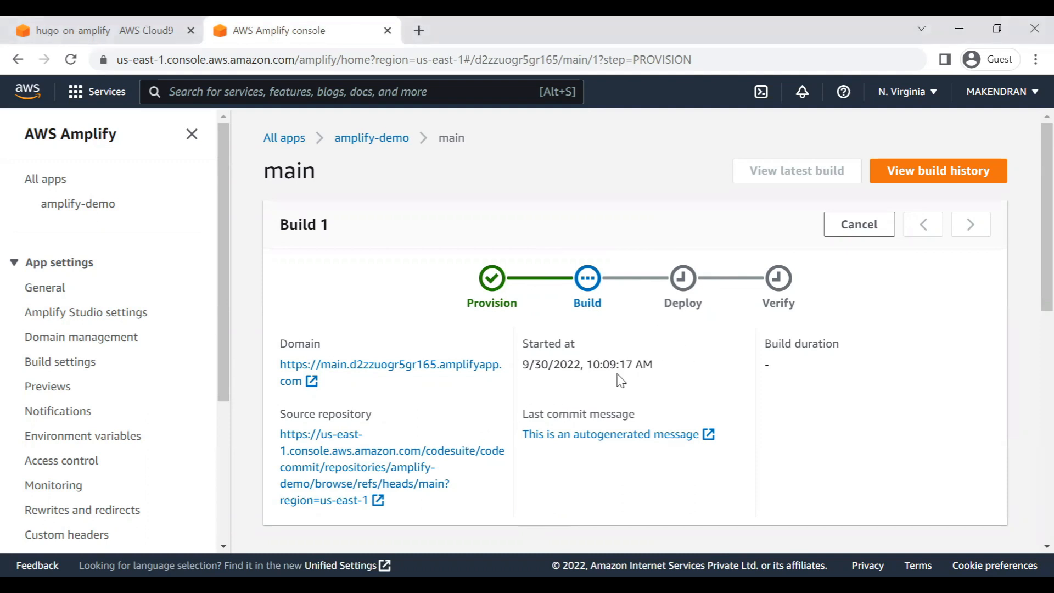
scroll(565, 413, "down", 7)
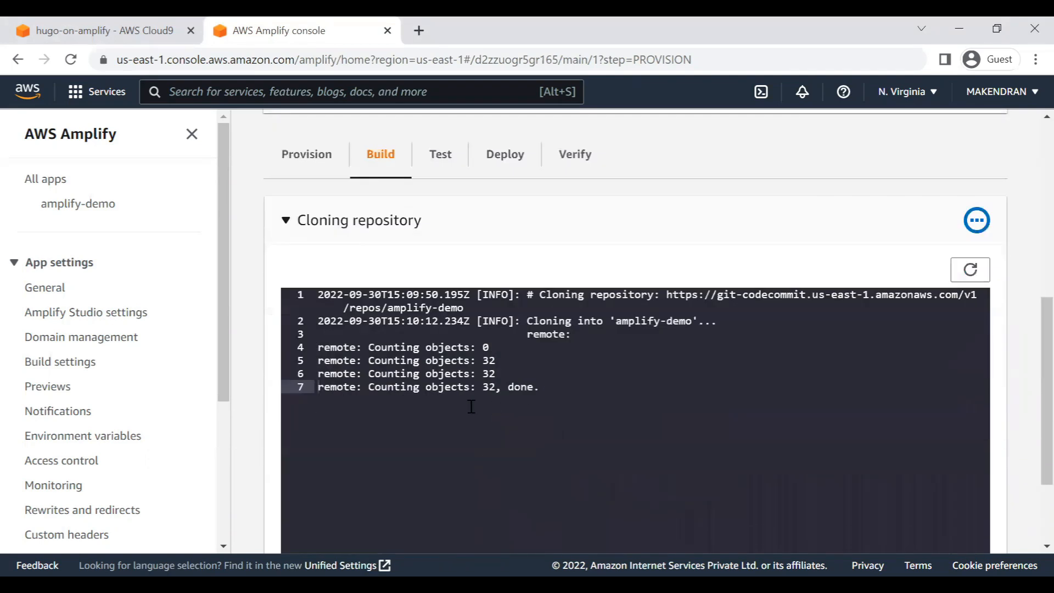
scroll(555, 401, "down", 2)
scroll(555, 400, "up", 2)
left_click(970, 271)
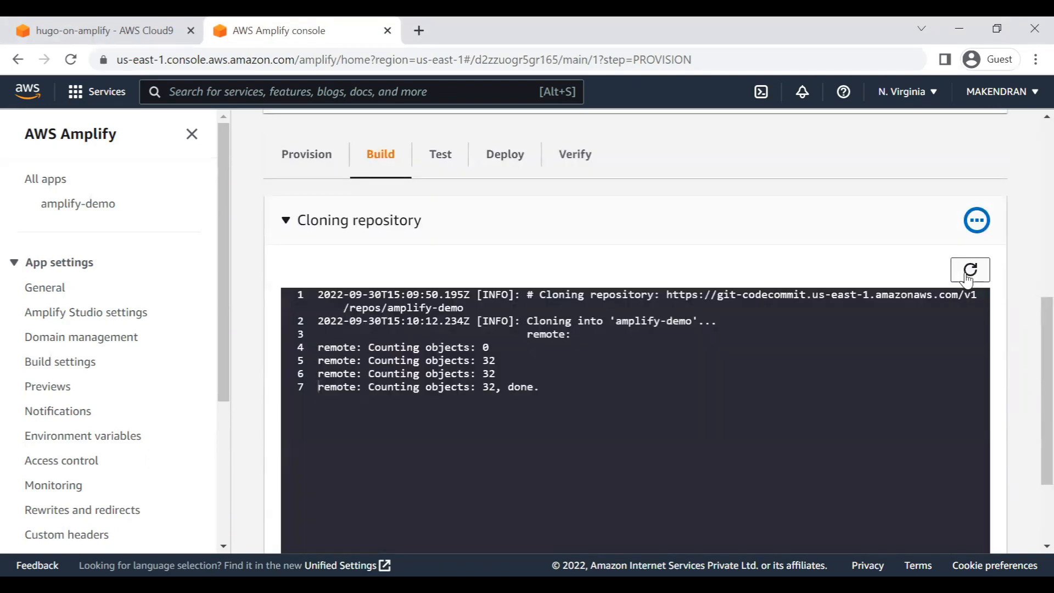
left_click(969, 274)
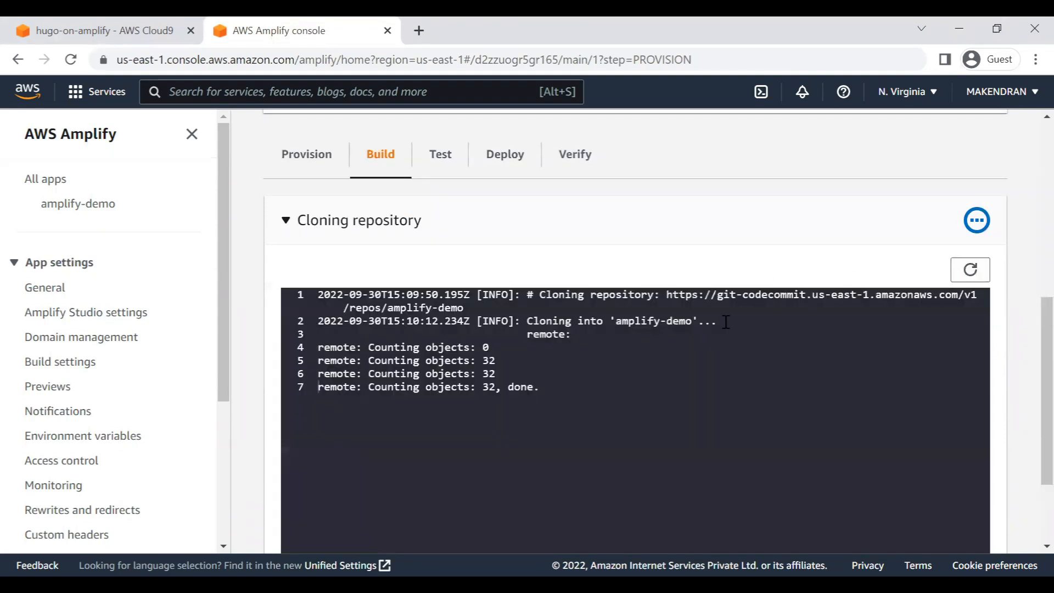
left_click(968, 270)
scroll(612, 456, "down", 3)
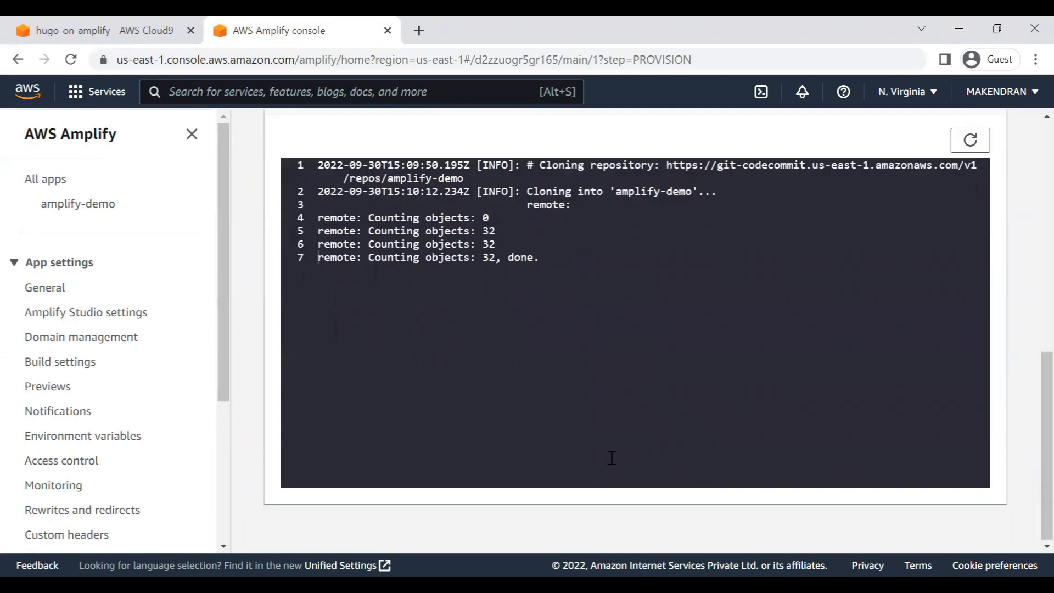
View the Test stage details, return to the Build details, and recheck the stage progress and cloning output
scroll(612, 456, "up", 7)
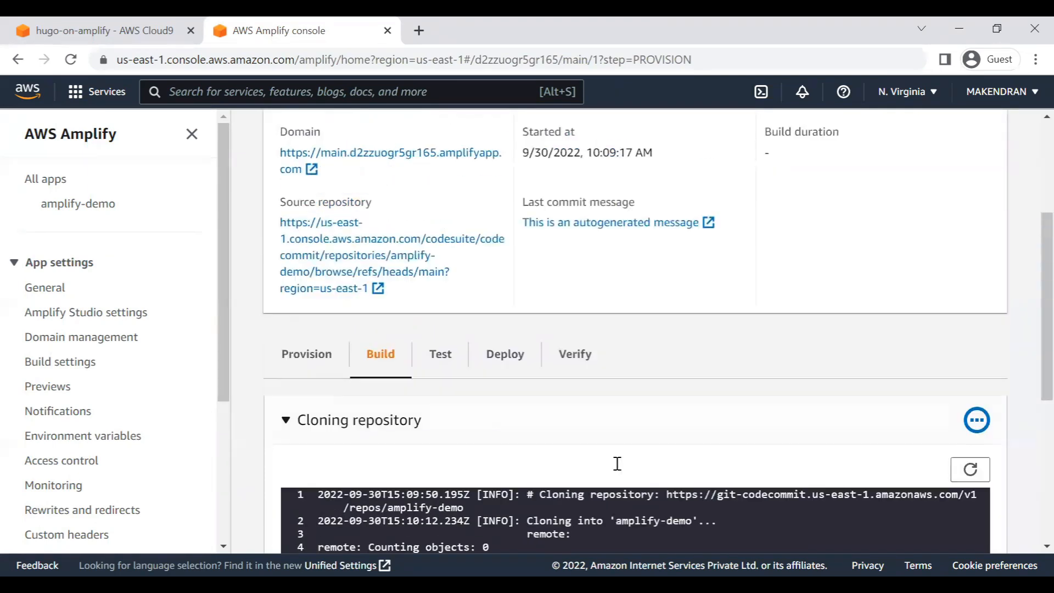
scroll(619, 469, "up", 5)
scroll(616, 465, "down", 6)
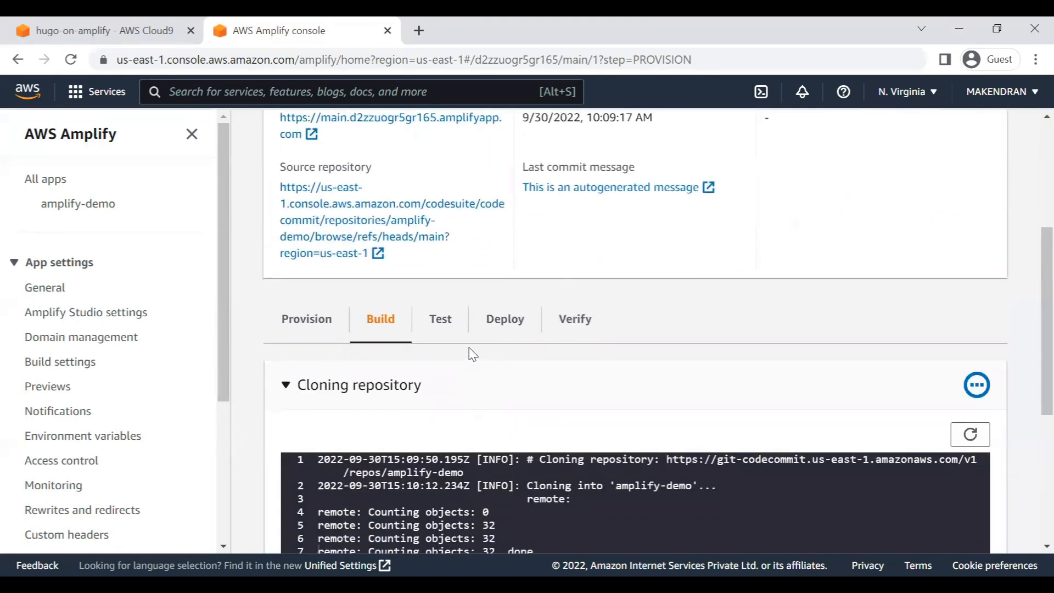
left_click(456, 339)
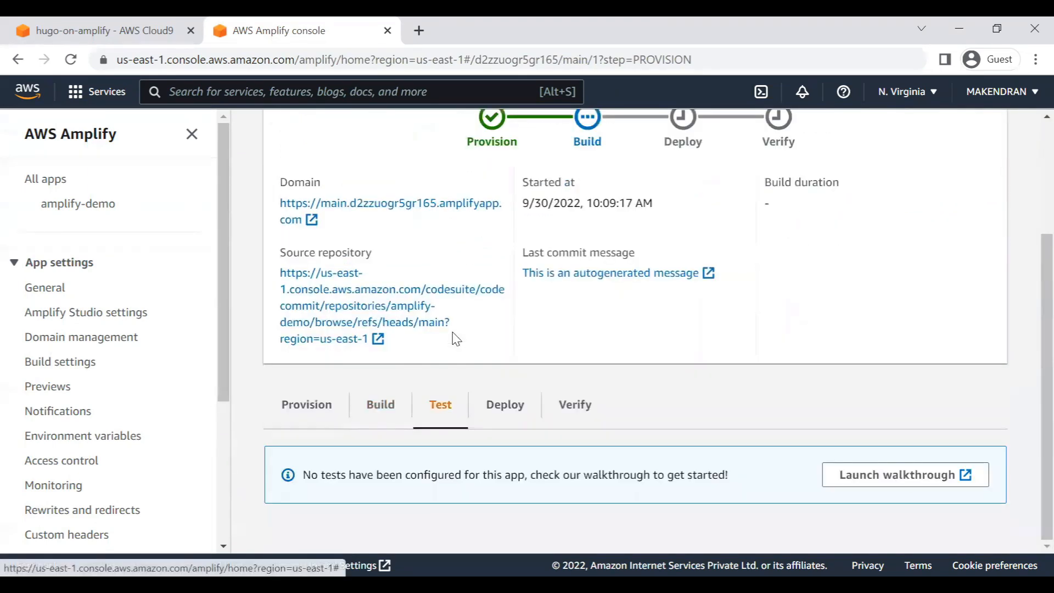
left_click(380, 420)
scroll(578, 434, "down", 6)
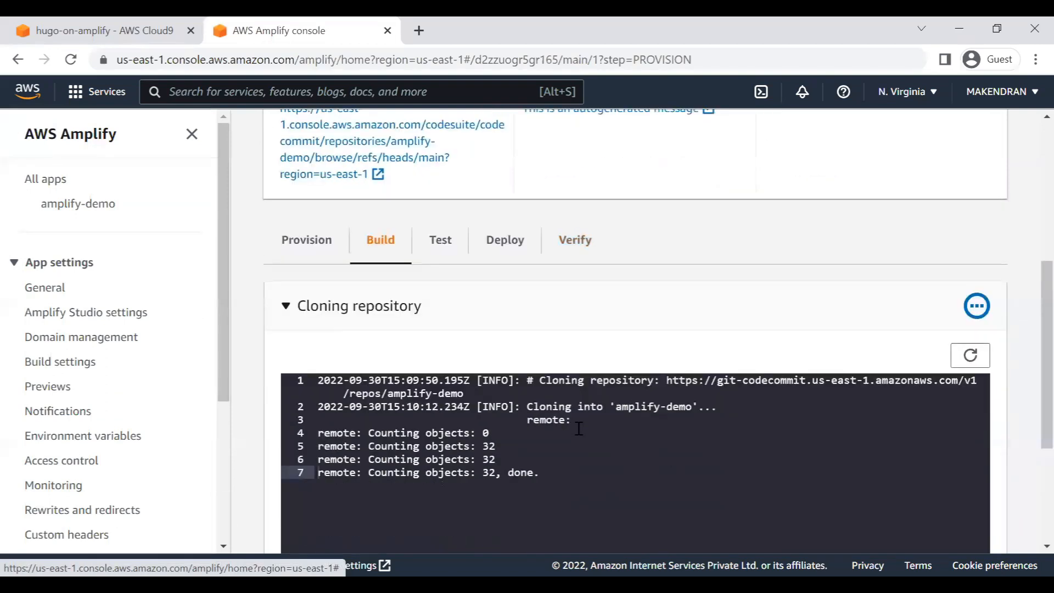
scroll(579, 428, "up", 9)
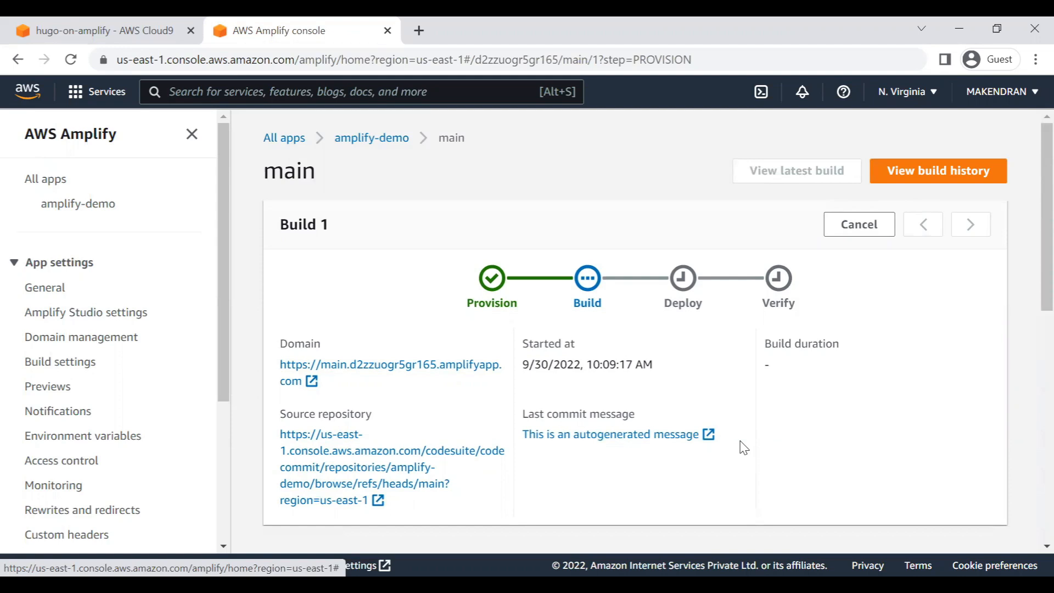
scroll(741, 445, "down", 6)
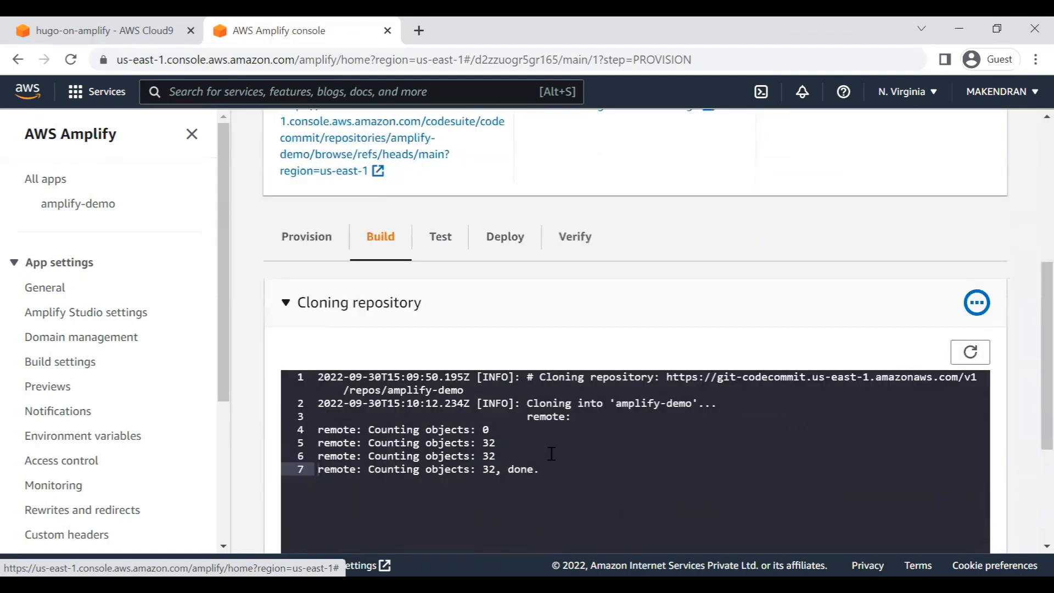
scroll(581, 442, "down", 3)
scroll(623, 404, "up", 3)
scroll(689, 384, "up", 4)
scroll(901, 429, "down", 3)
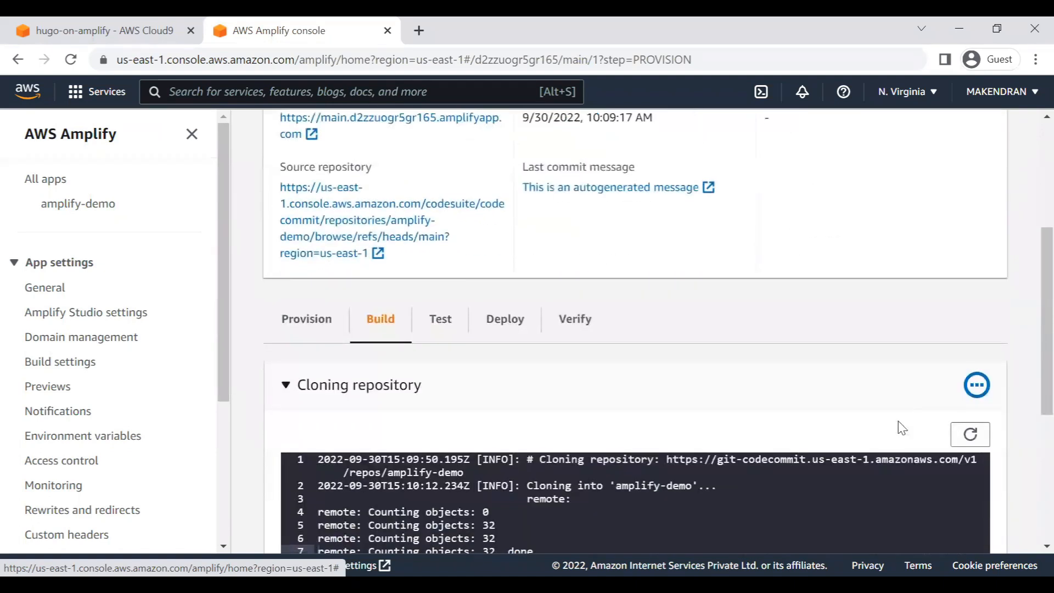
Refresh the Cloning repository log and examine its entries, including the one about setting up SSM secrets
left_click(970, 434)
scroll(638, 427, "down", 5)
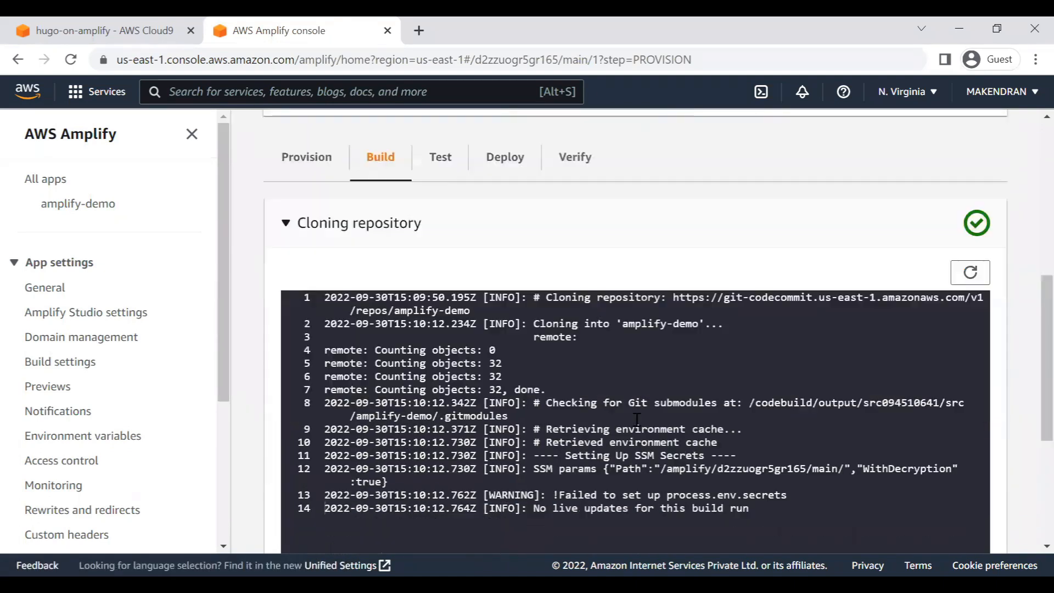
left_click_drag(553, 371, 686, 371)
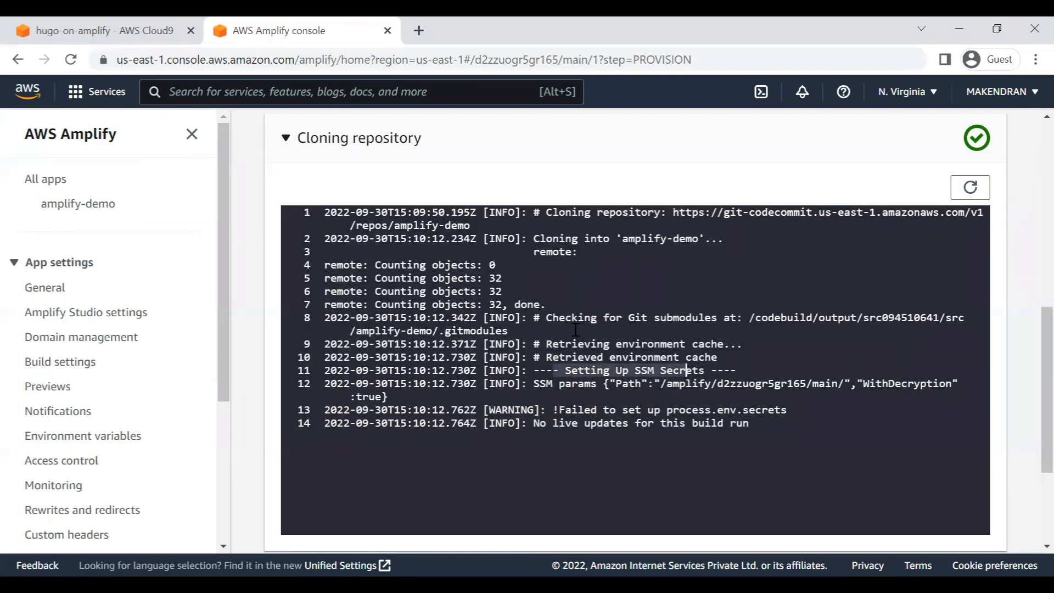
left_click(496, 391)
scroll(526, 412, "up", 3)
scroll(537, 367, "up", 6)
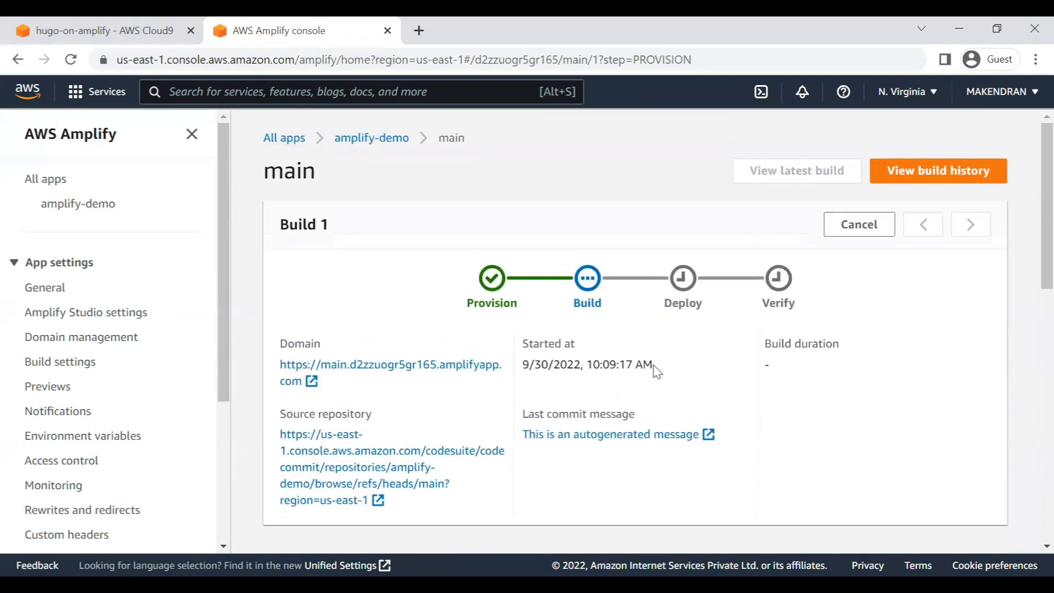
Refresh the cloning log once more and recheck how far the deployment stages have progressed
scroll(940, 406, "down", 5)
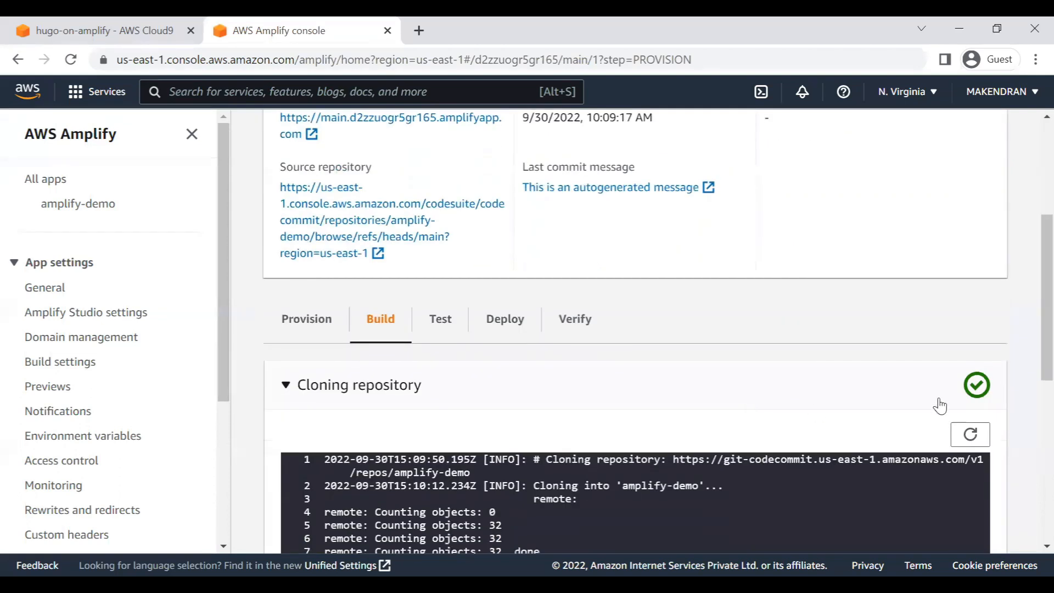
left_click(966, 432)
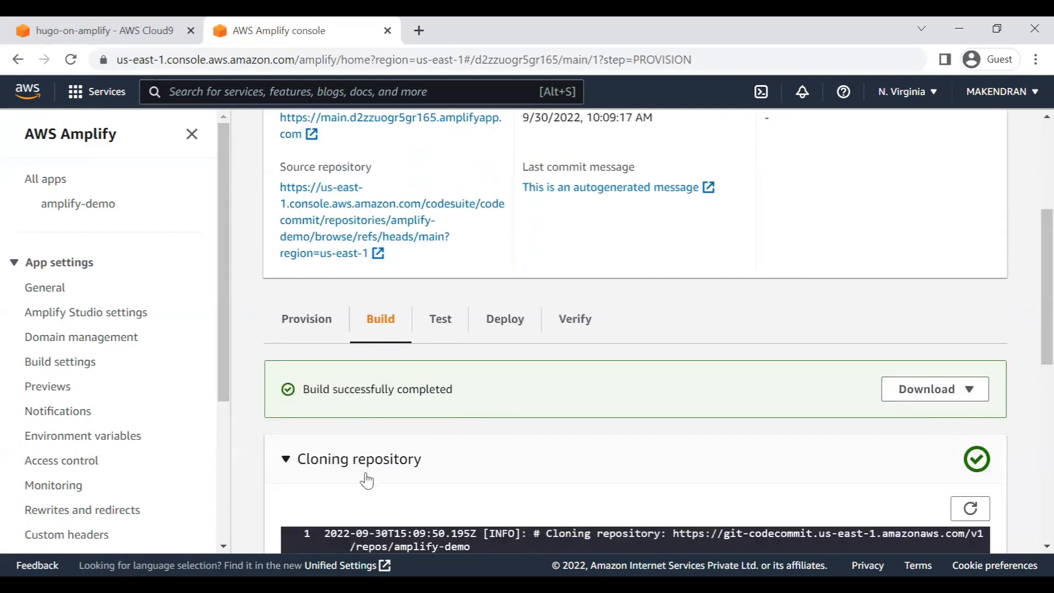
scroll(546, 480, "up", 5)
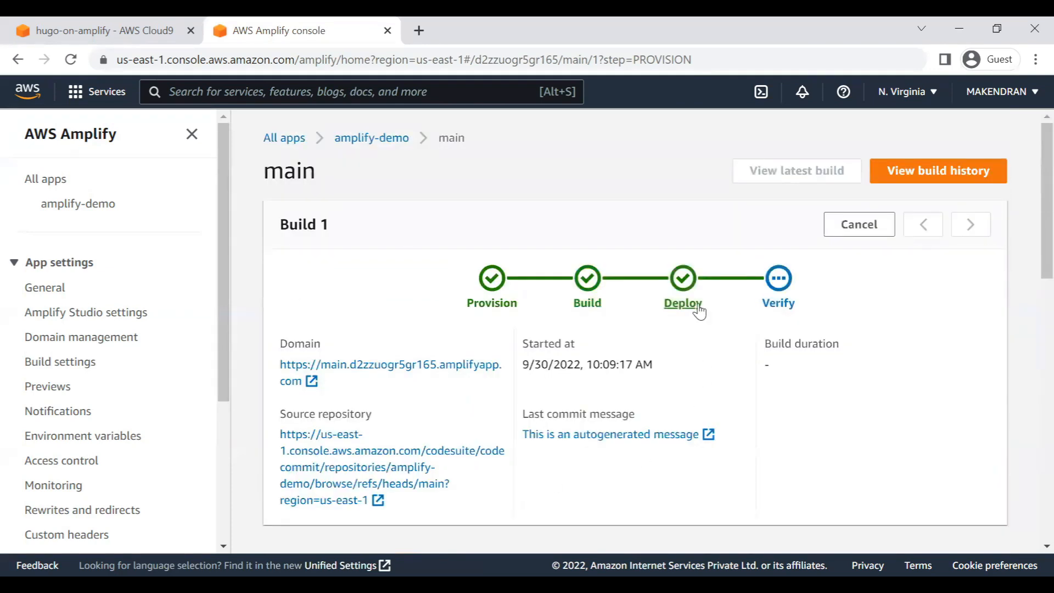
Open the Deploy stage details of the main branch and examine the deployment log
scroll(537, 365, "down", 6)
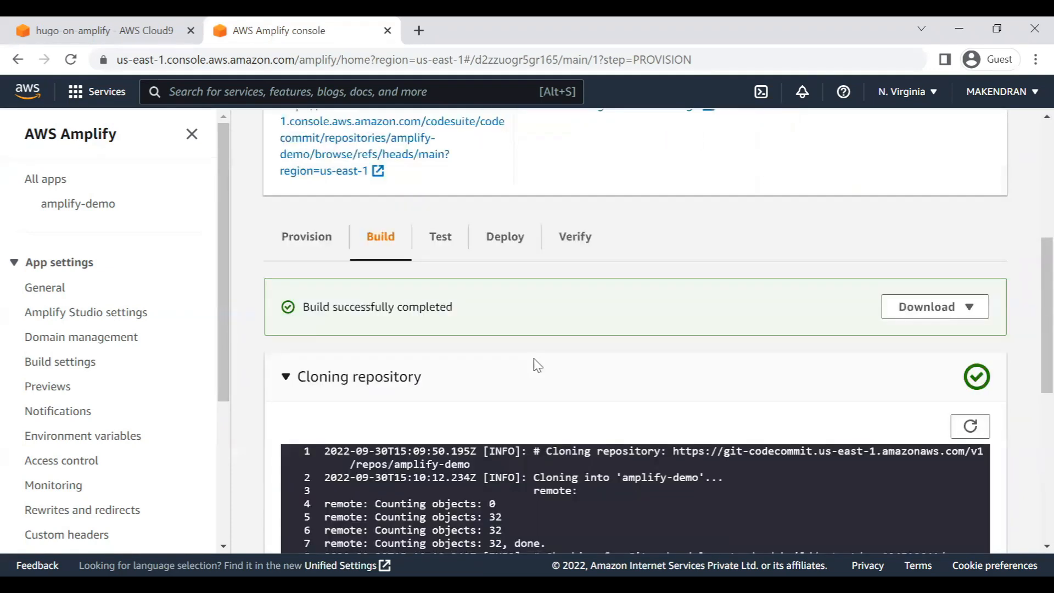
left_click(440, 236)
left_click(497, 423)
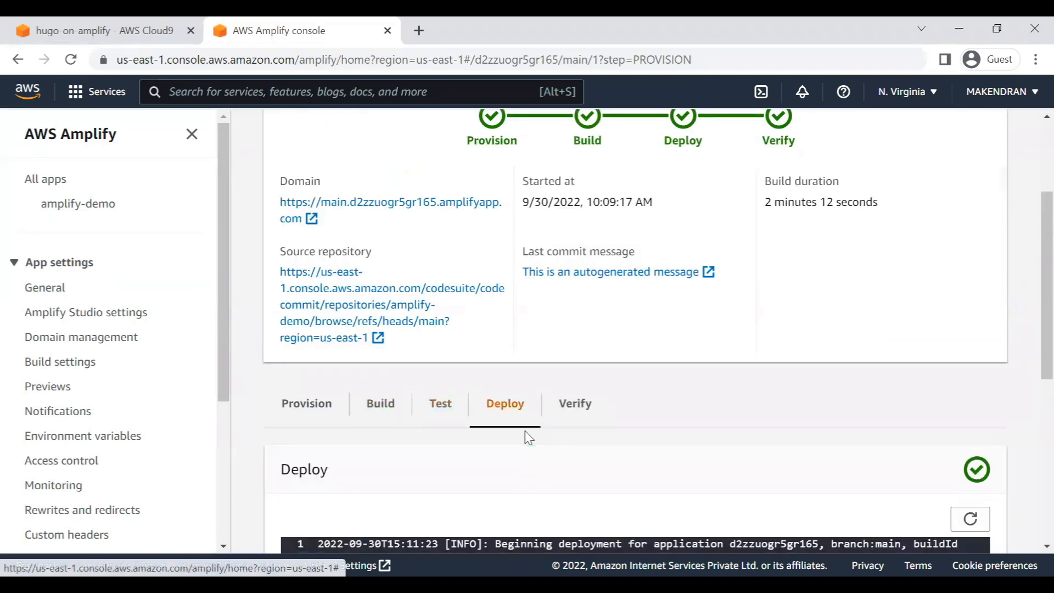
scroll(527, 434, "down", 4)
left_click(597, 337)
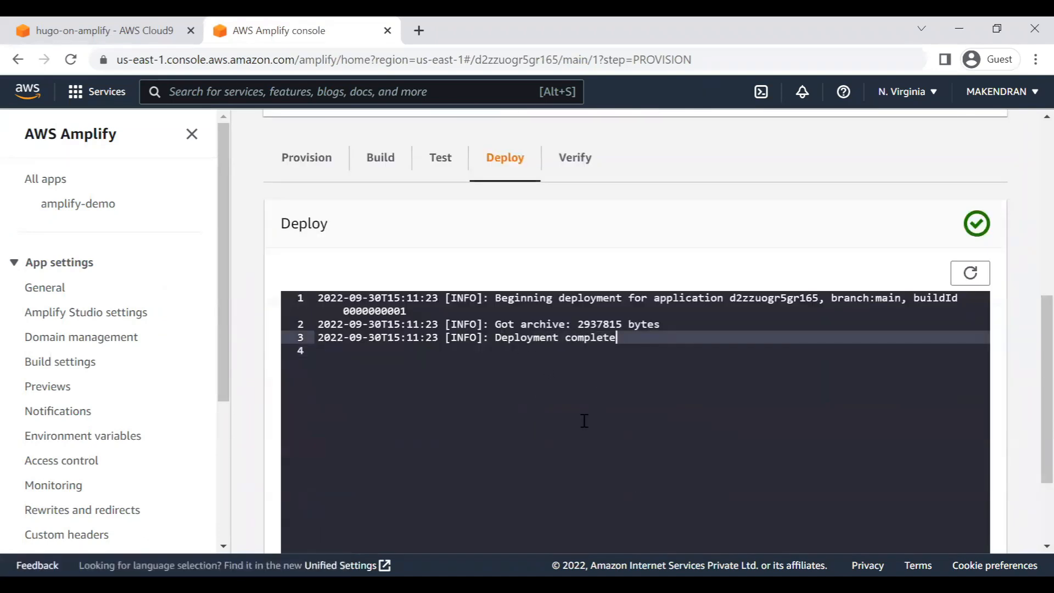
scroll(584, 423, "up", 6)
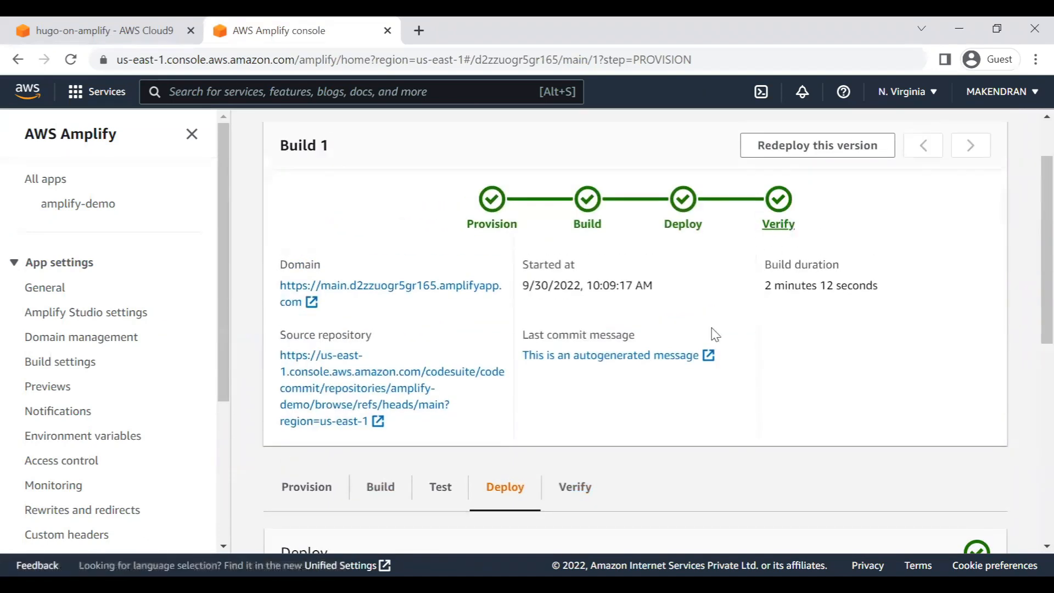
Review the Verify stage details and open the deployed Hugo site from the main branch's domain link
left_click(574, 494)
scroll(653, 489, "down", 3)
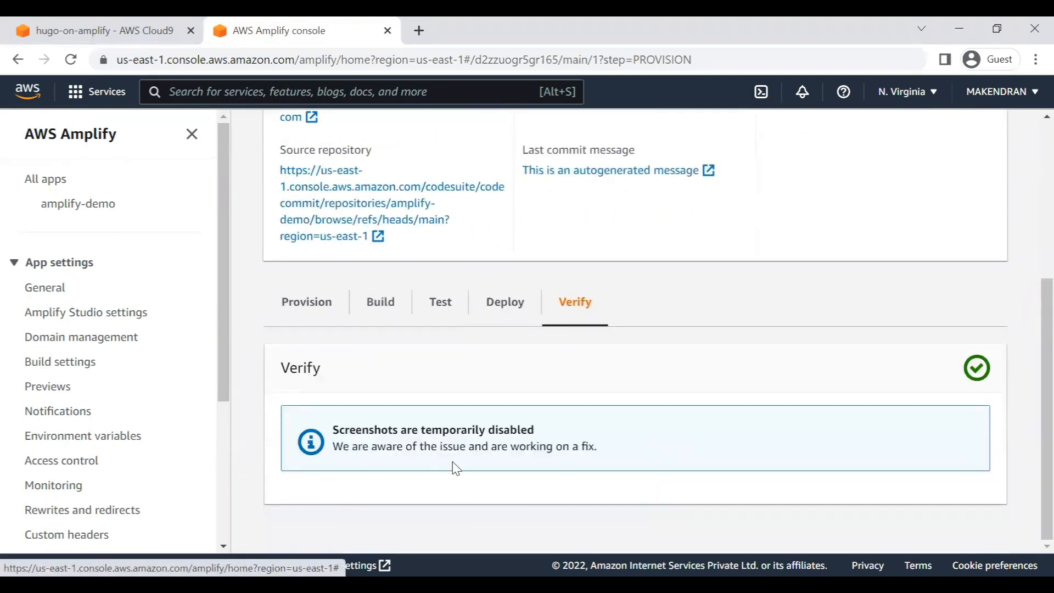
scroll(583, 466, "up", 5)
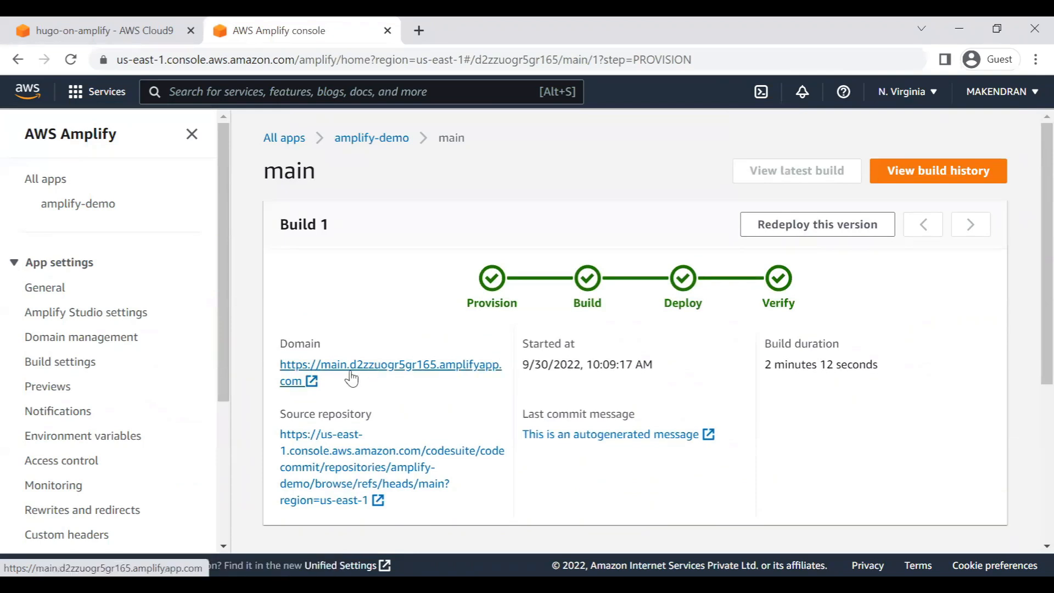
left_click(390, 372)
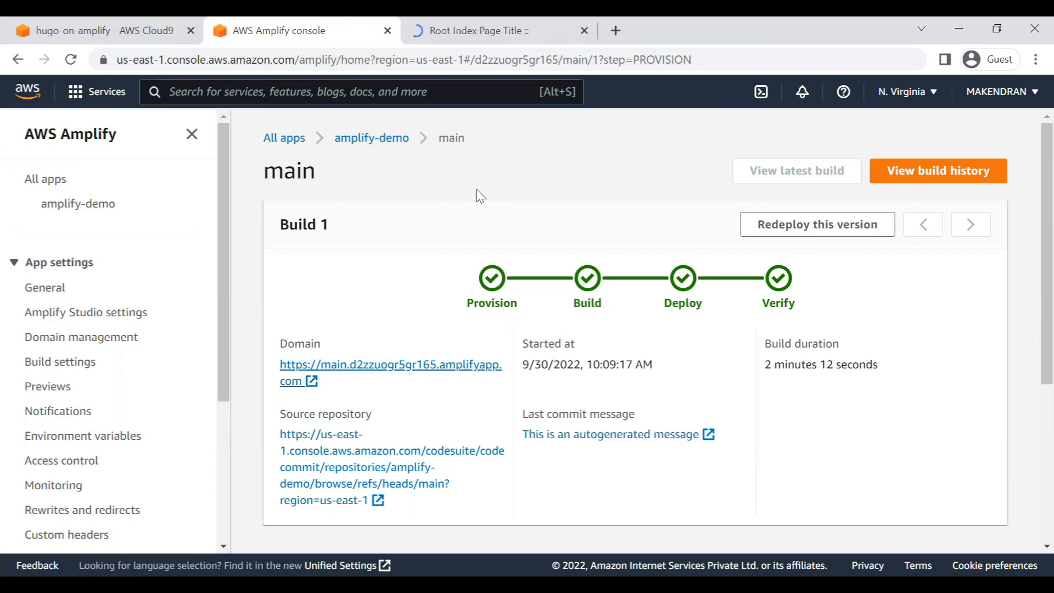
left_click(495, 34)
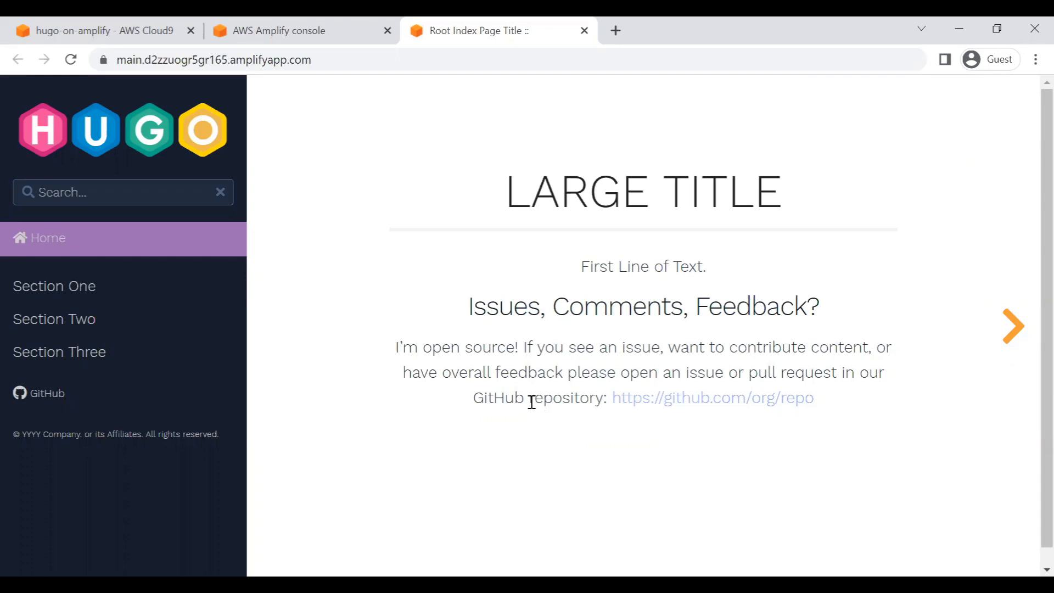
Switch to the Cloud9 environment, open _index.en.md from amplify-website/workshop/content, and enlarge the editor area above the terminal
left_click(60, 22)
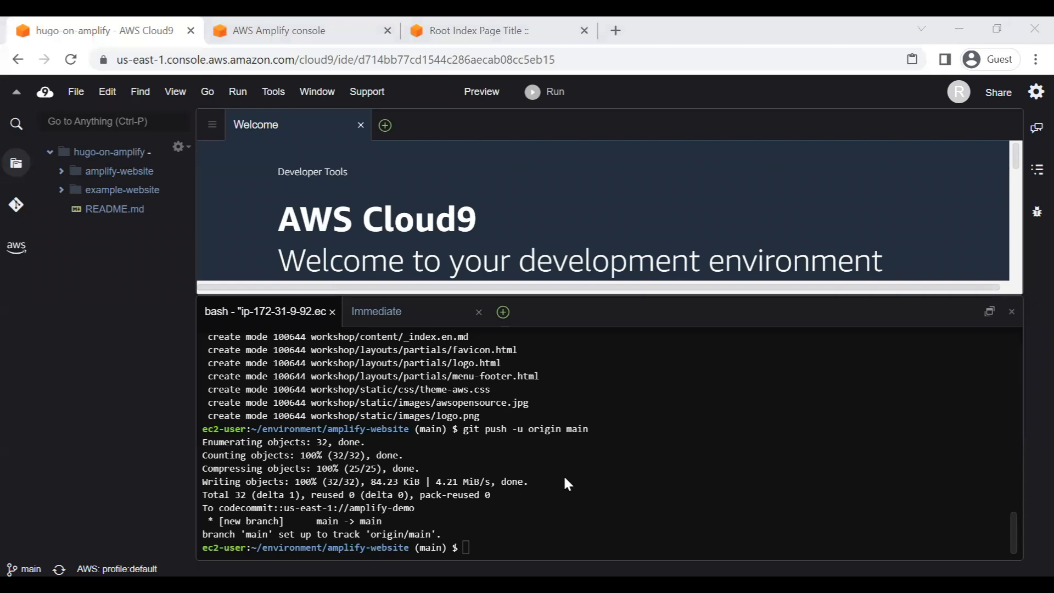
left_click(62, 171)
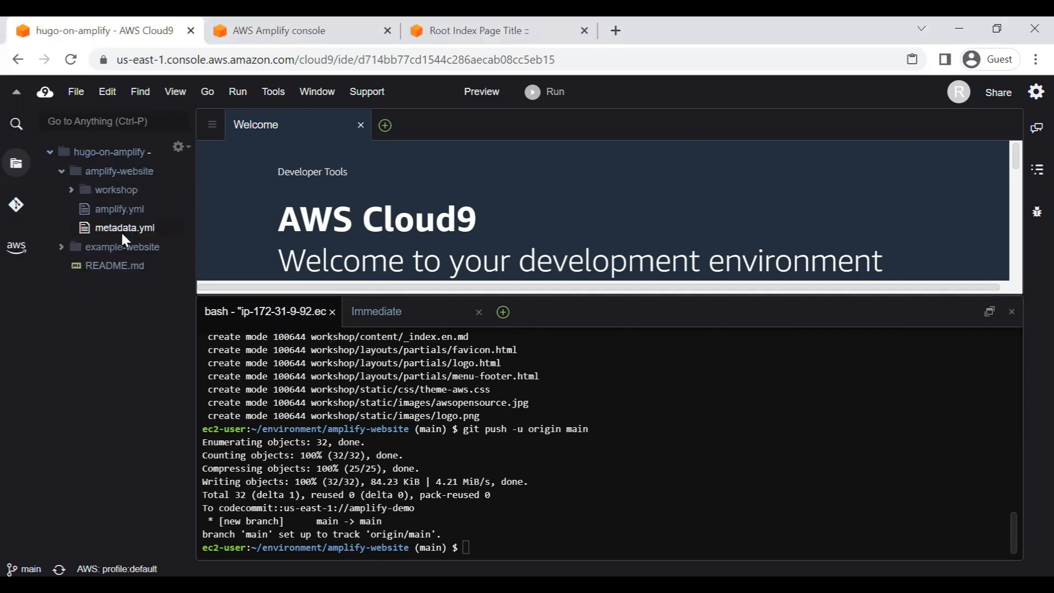
left_click(70, 191)
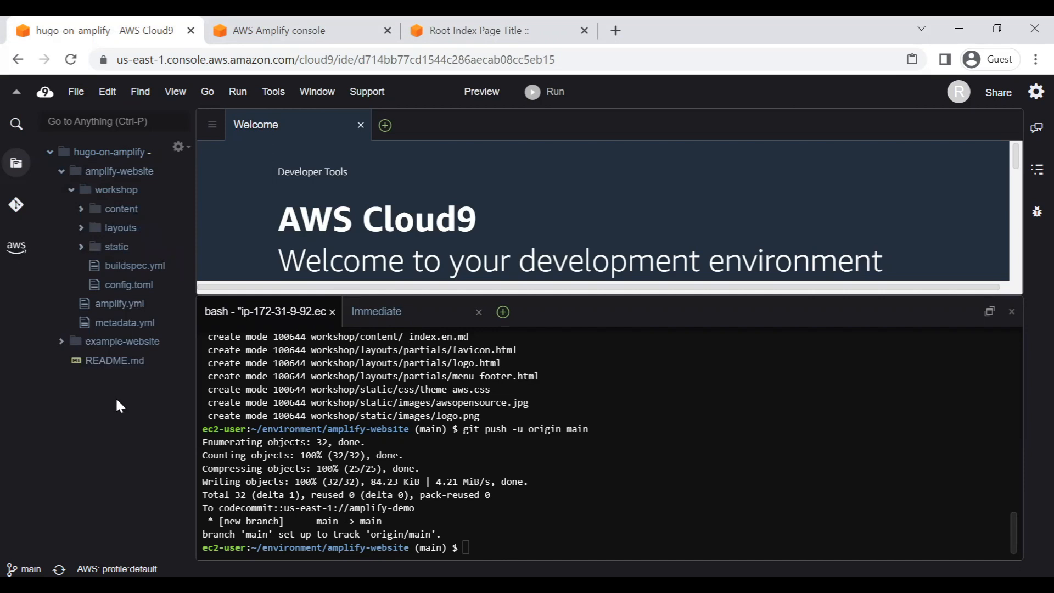
left_click(80, 209)
left_click(134, 285)
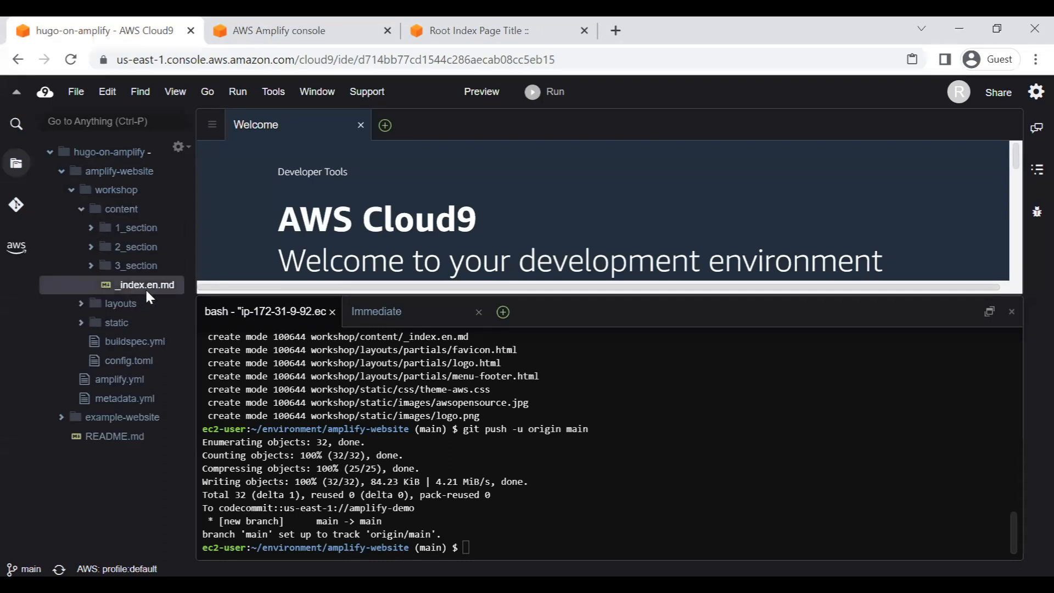
double_click(130, 285)
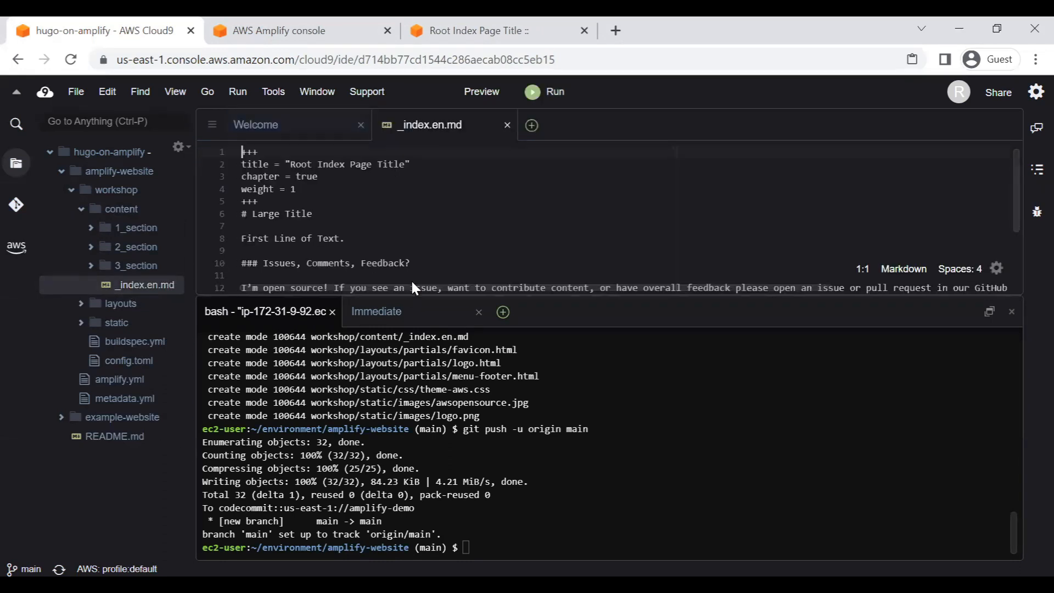
left_click_drag(569, 293, 547, 410)
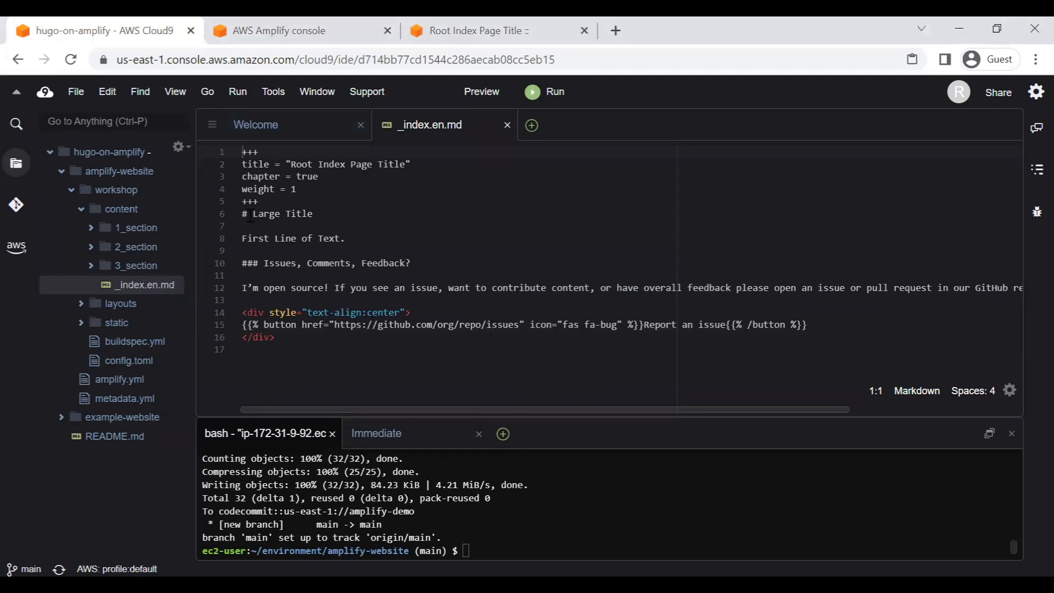
Replace the "Large Title" heading text in _index.en.md with the site owner's name followed by "Docs"
left_click_drag(254, 215, 315, 214)
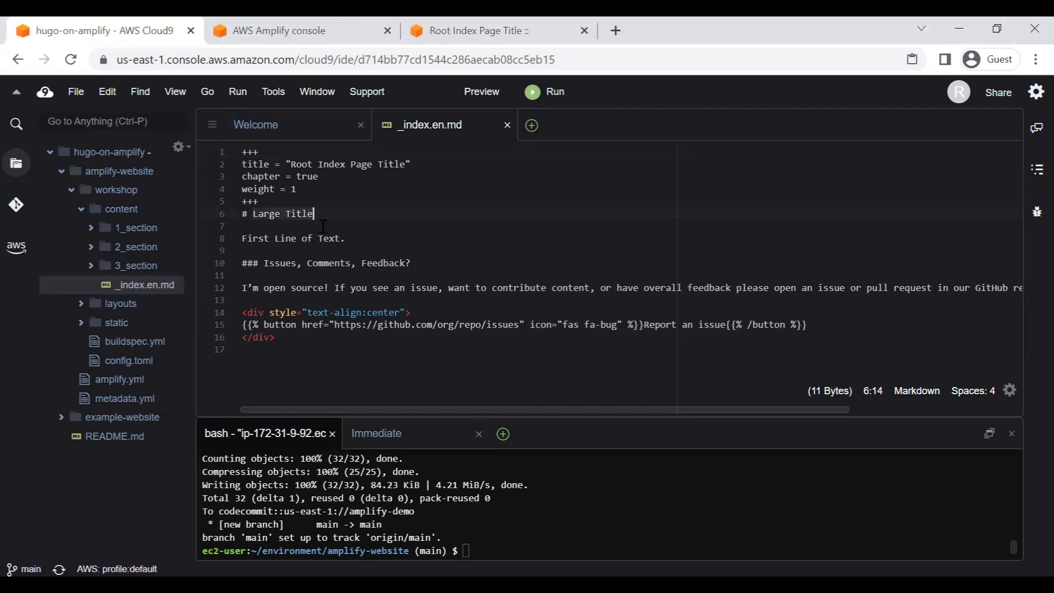
left_click_drag(315, 215, 253, 214)
type("Makendran Docs")
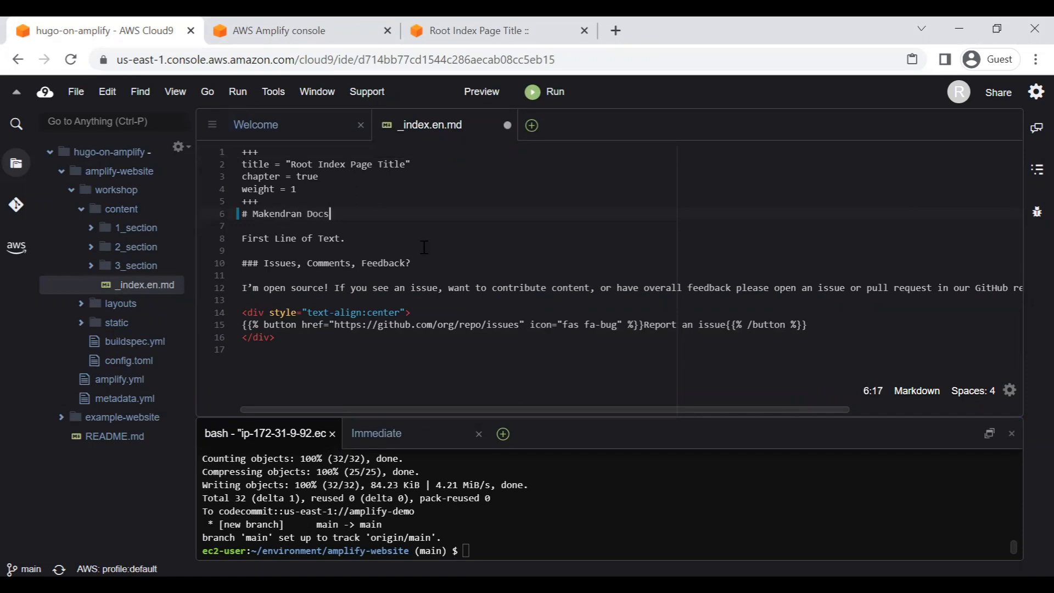
Check the current heading on the deployed site and save the edited _index.en.md in Cloud9
left_click(446, 32)
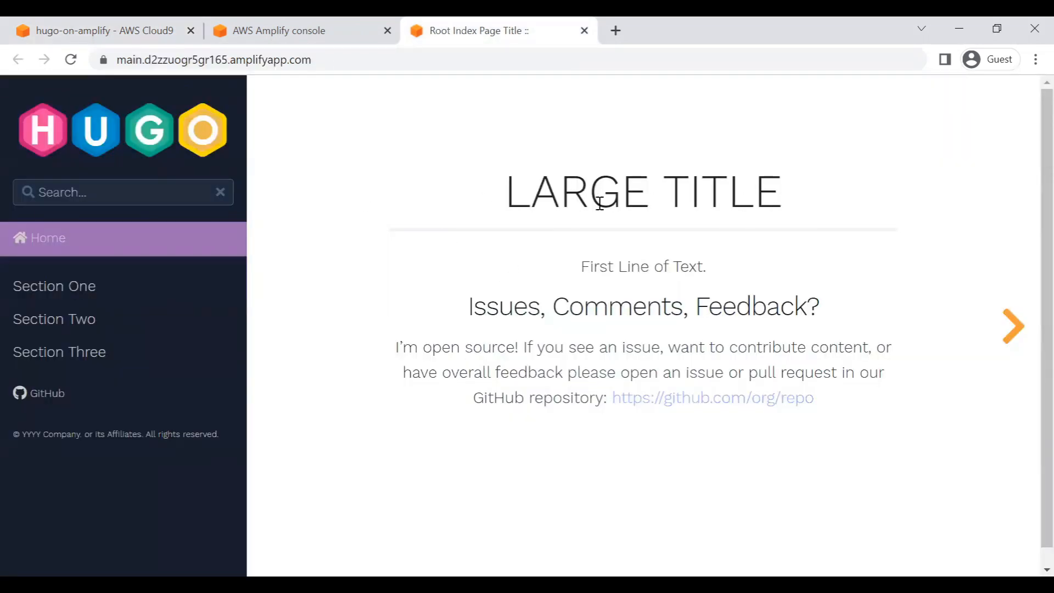
left_click(85, 35)
left_click(387, 237)
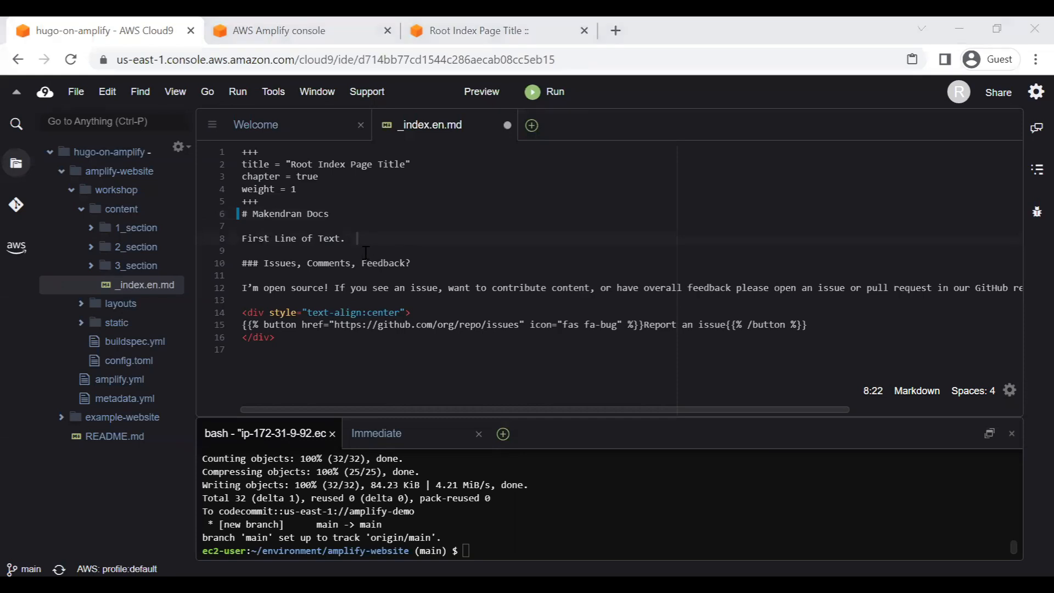
key("ctrl+s")
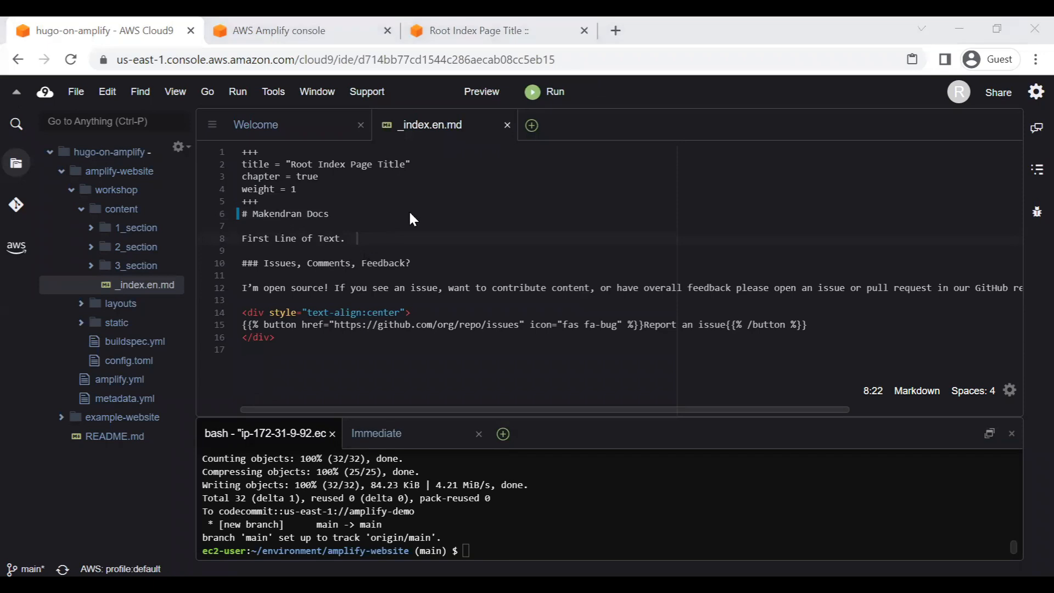
left_click(76, 91)
left_click(464, 240)
Enlarge the terminal area below the editor and clear the terminal output
left_click(551, 425)
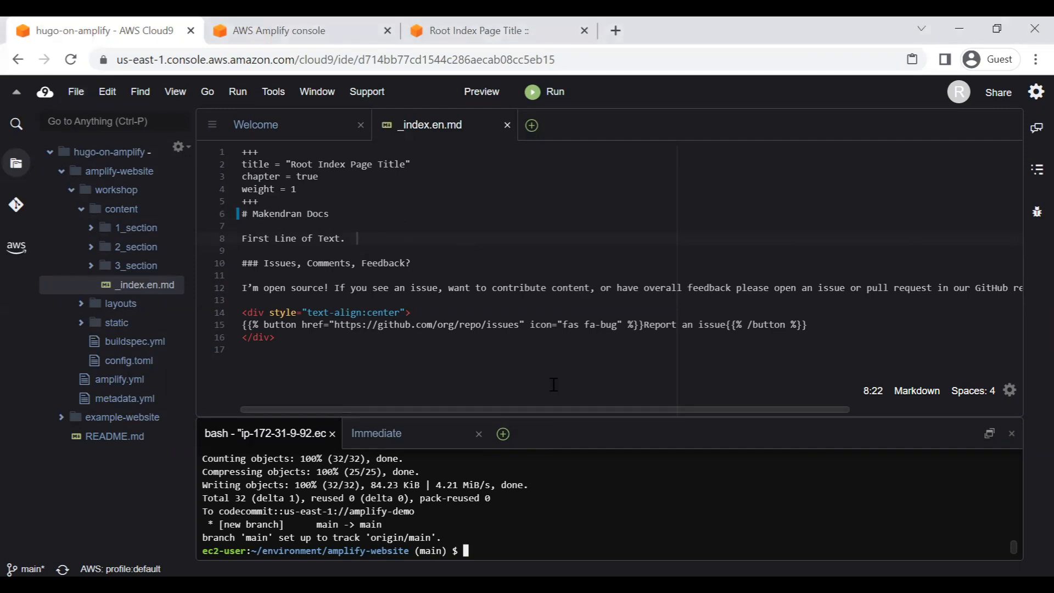
left_click_drag(549, 412, 549, 413)
left_click_drag(541, 354, 542, 354)
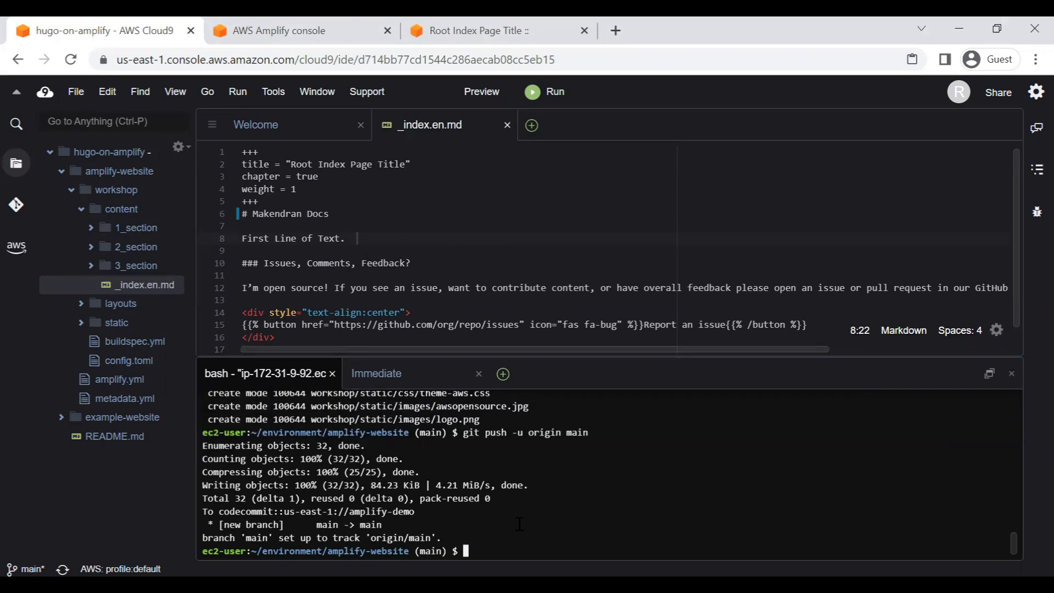
type("clear")
key("Return")
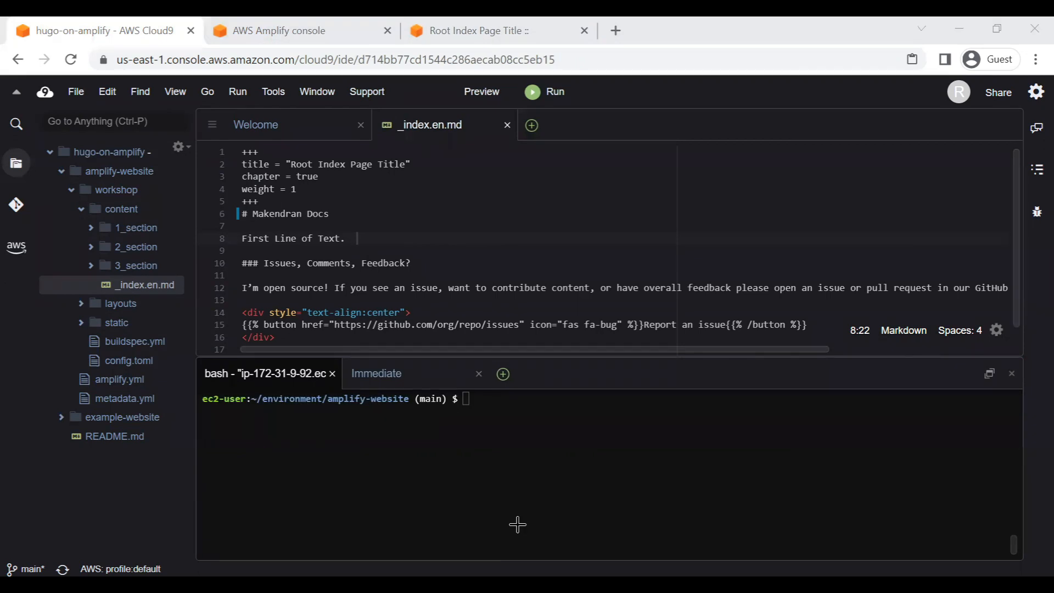
Stage all changes with git add * and commit them with the message "homepage update"
left_click(519, 523)
type("git add ")
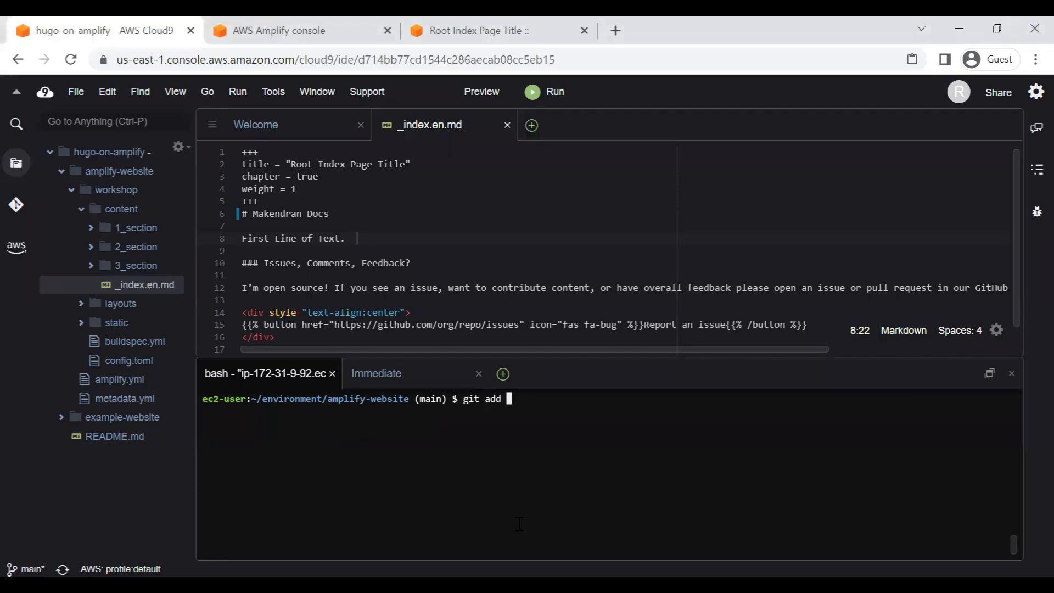
type("*")
key("Return")
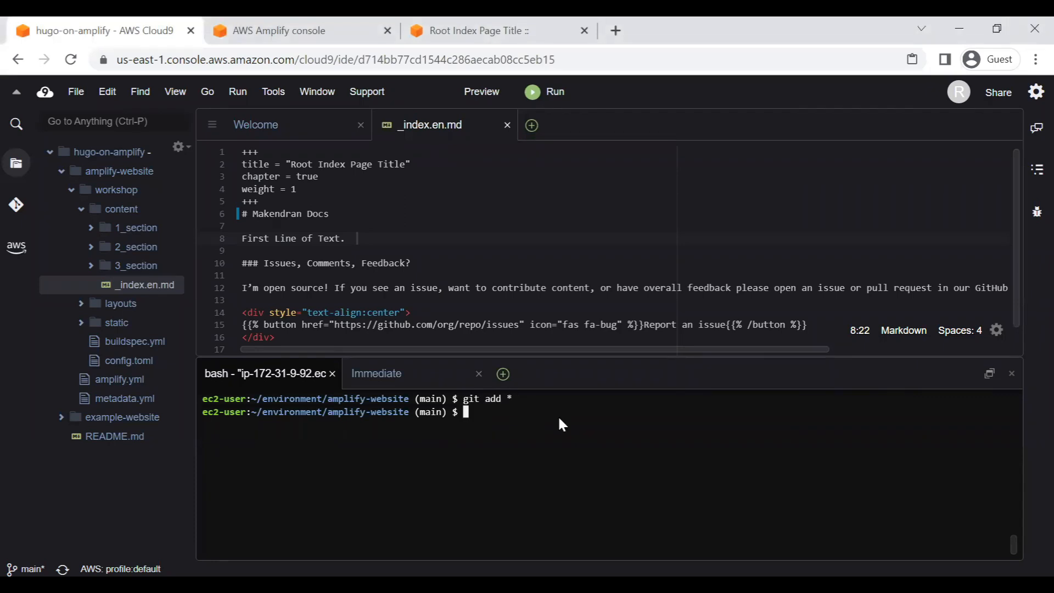
type("git commit -am")
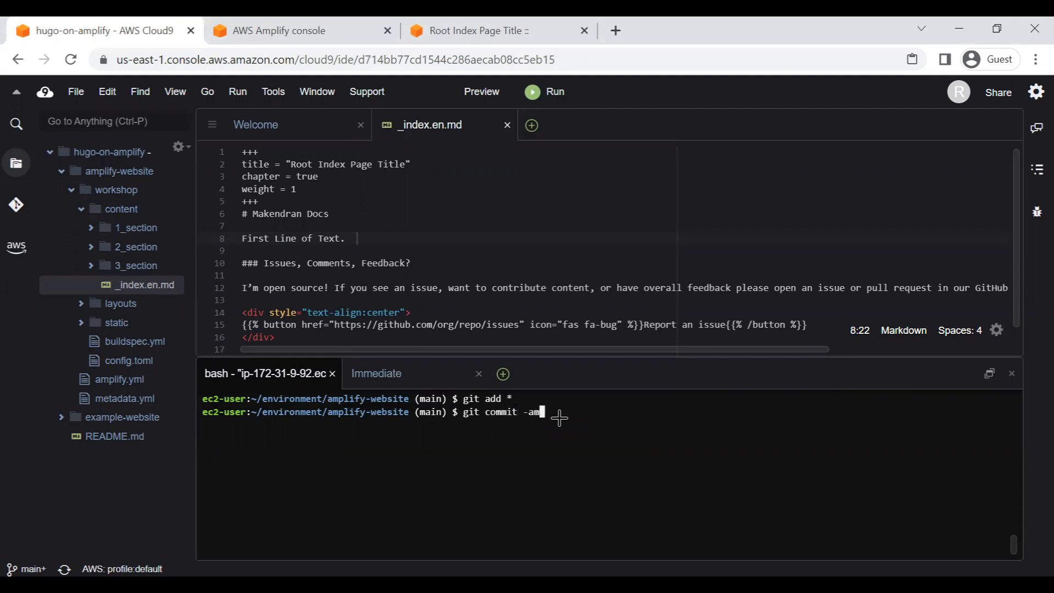
type(" \"homepage update\"")
key("Return")
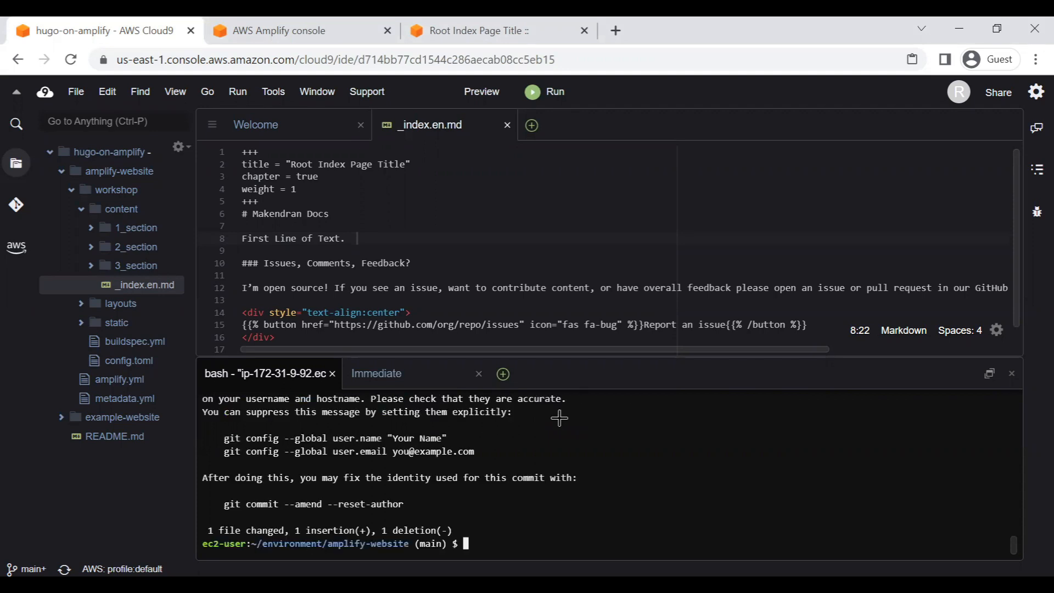
Push the commit to the remote repository with git push origin main
key("alt+Tab")
key("alt+Tab")
type("git push origi")
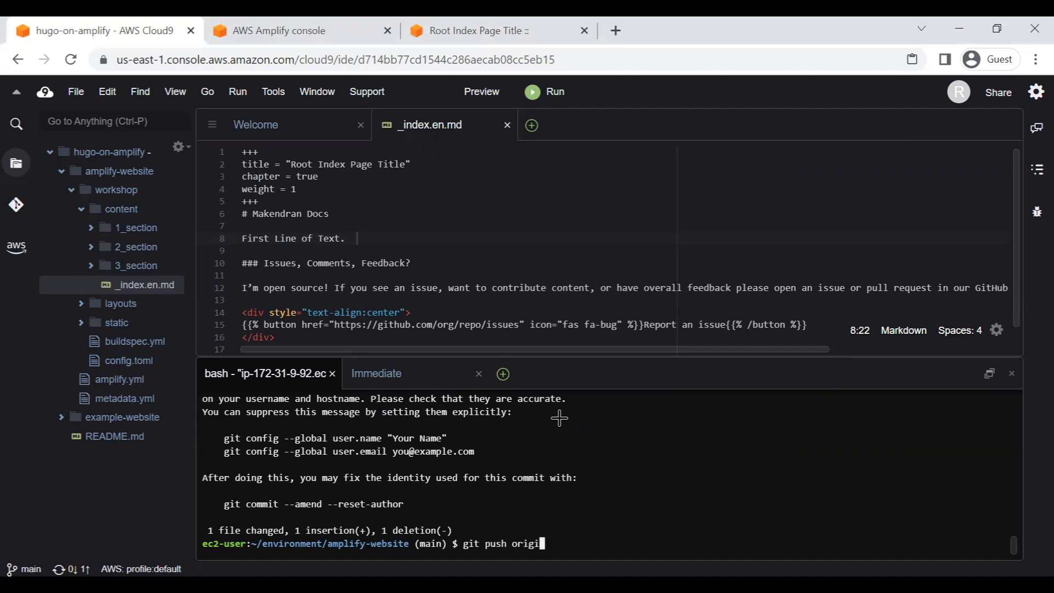
type("n main")
key("Return")
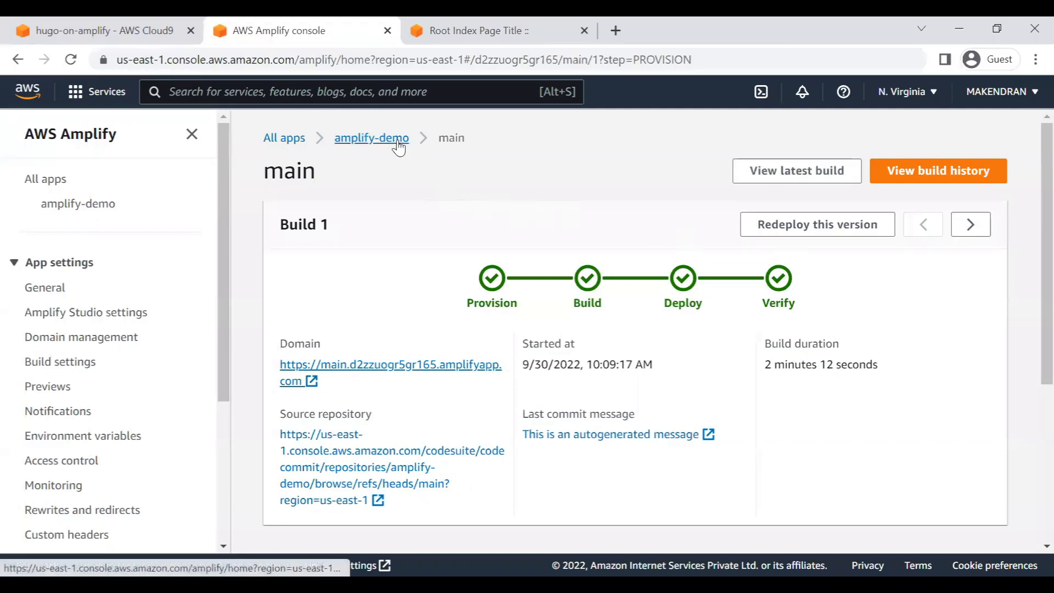
Switch to the Amplify console, open the amplify-demo app overview and examine the main branch's deployment stages
left_click(397, 144)
scroll(521, 418, "down", 3)
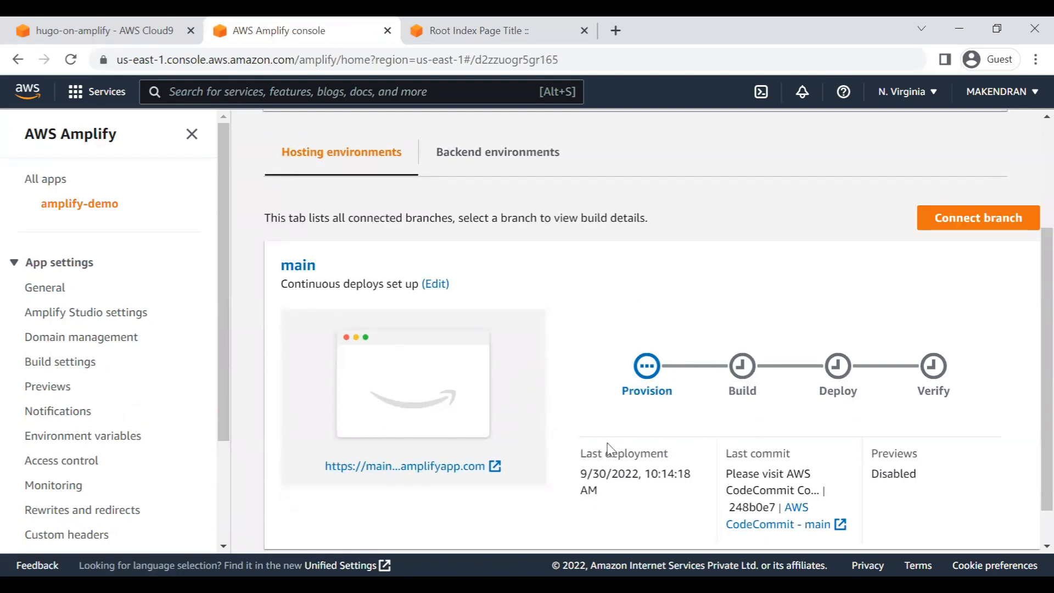
scroll(608, 451, "down", 1)
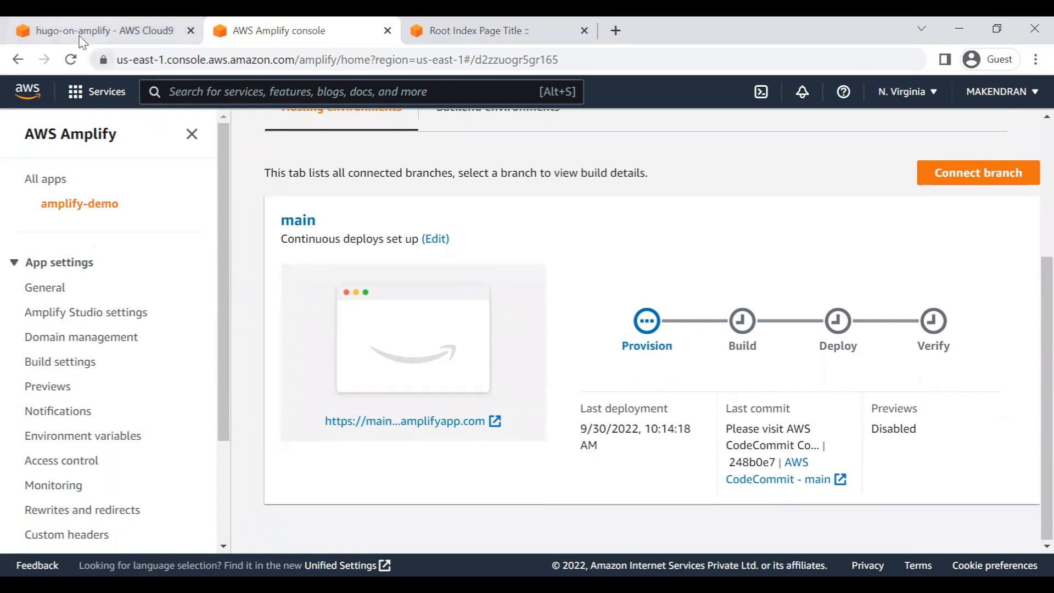
mouse_move(82, 42)
scroll(617, 464, "up", 4)
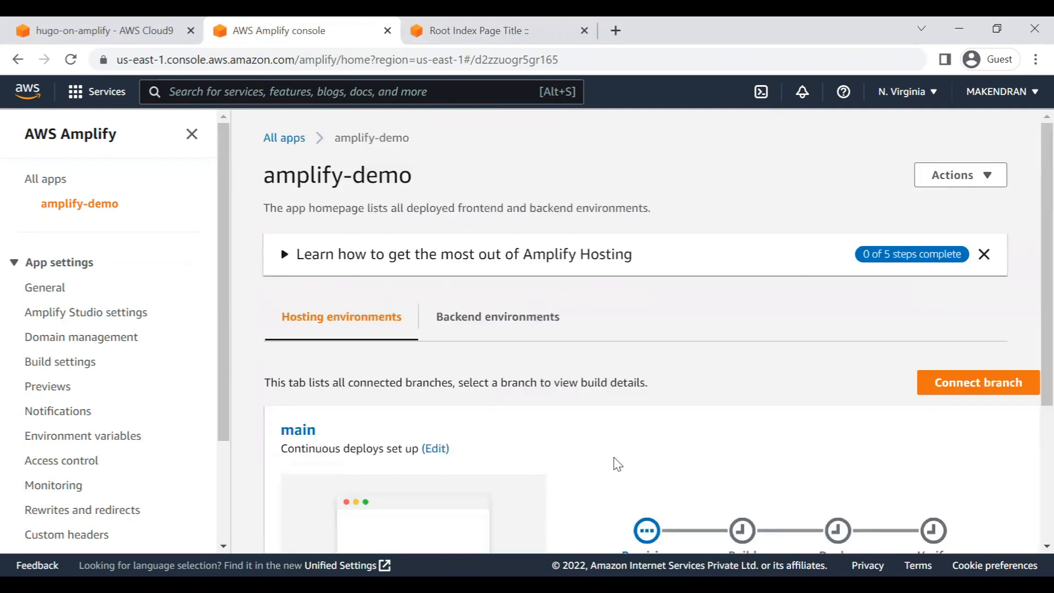
scroll(617, 464, "down", 4)
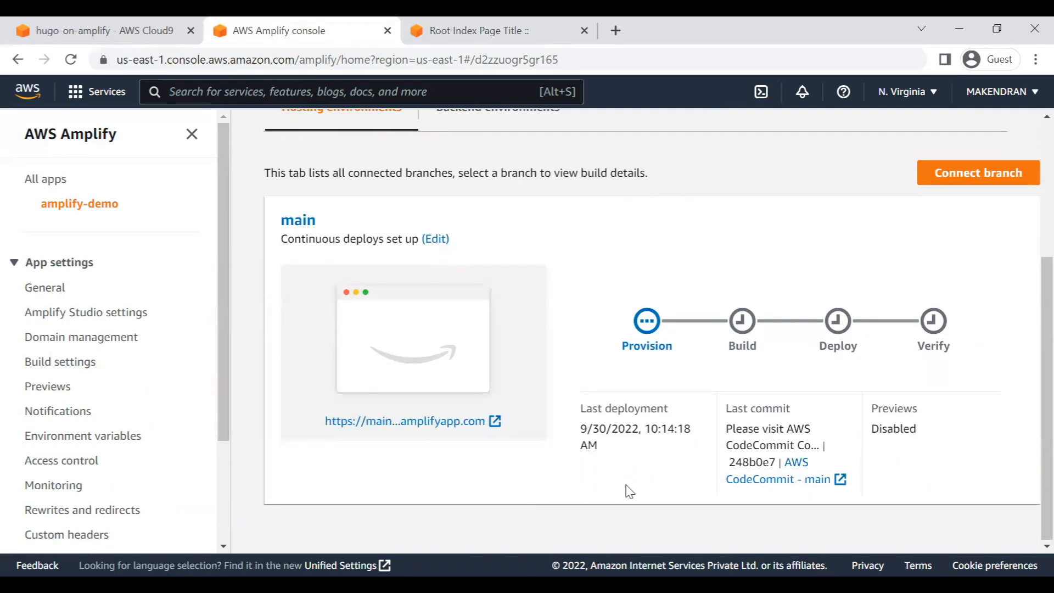
scroll(624, 490, "up", 2)
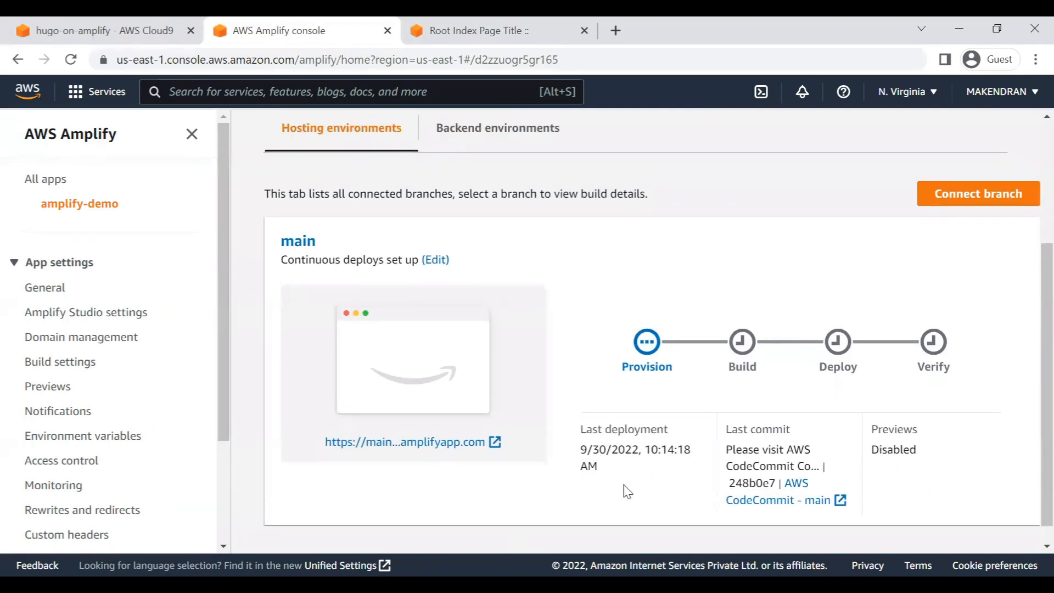
Open the main branch's latest build details and look through the Provision stage's Dockerfile contents
left_click(665, 436)
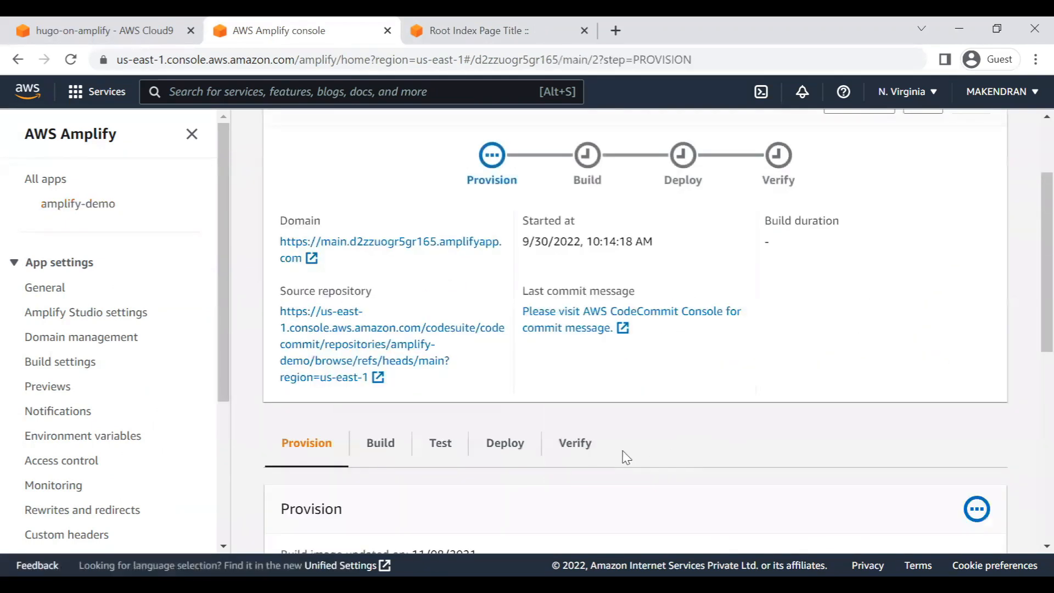
scroll(590, 445, "down", 3)
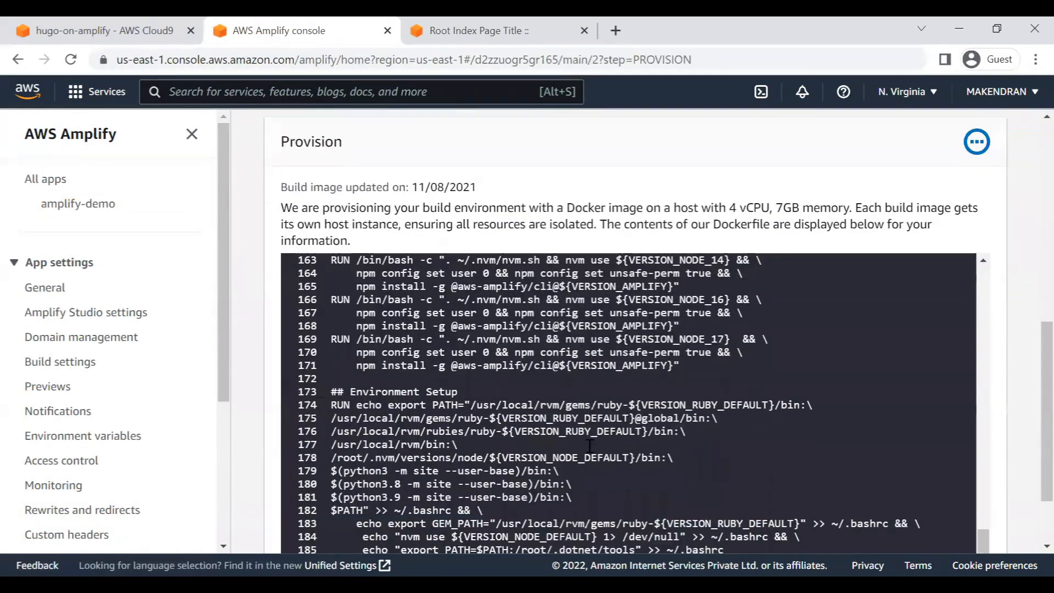
scroll(590, 446, "up", 4)
scroll(829, 168, "up", 1)
scroll(834, 160, "up", 6)
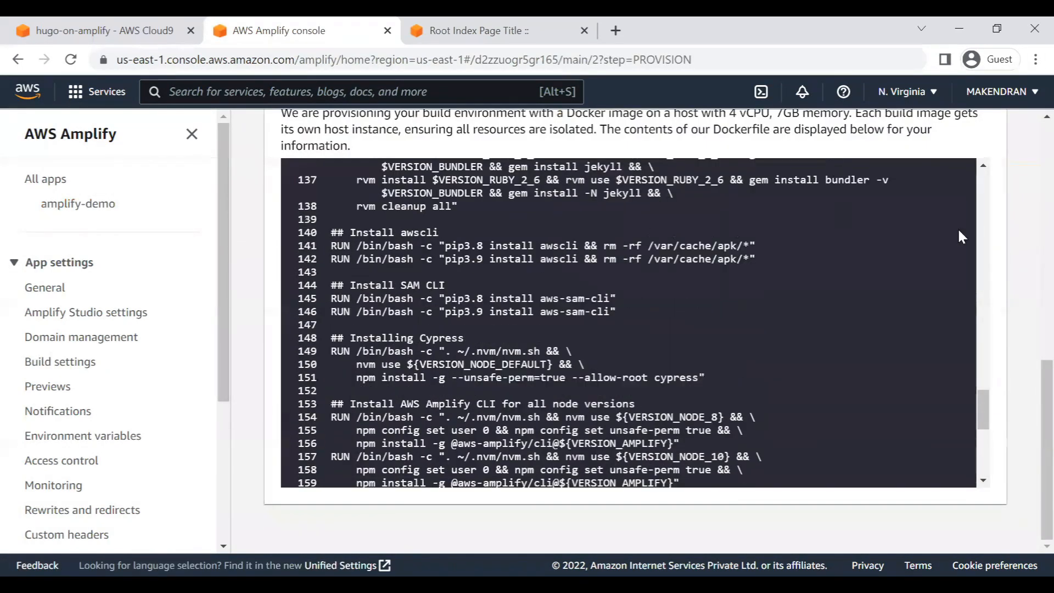
scroll(618, 311, "up", 10)
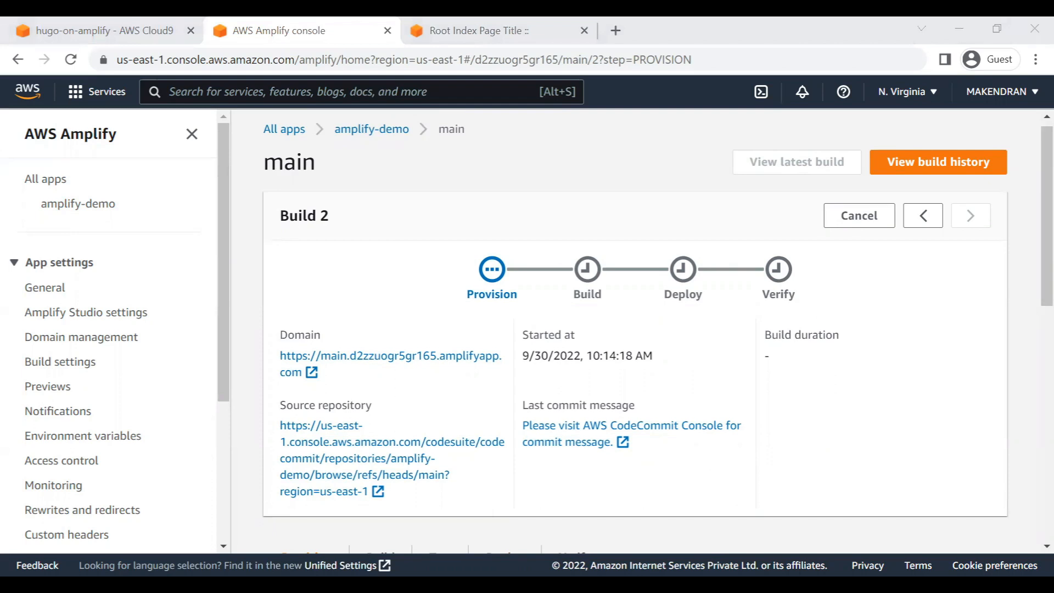
left_click(847, 440)
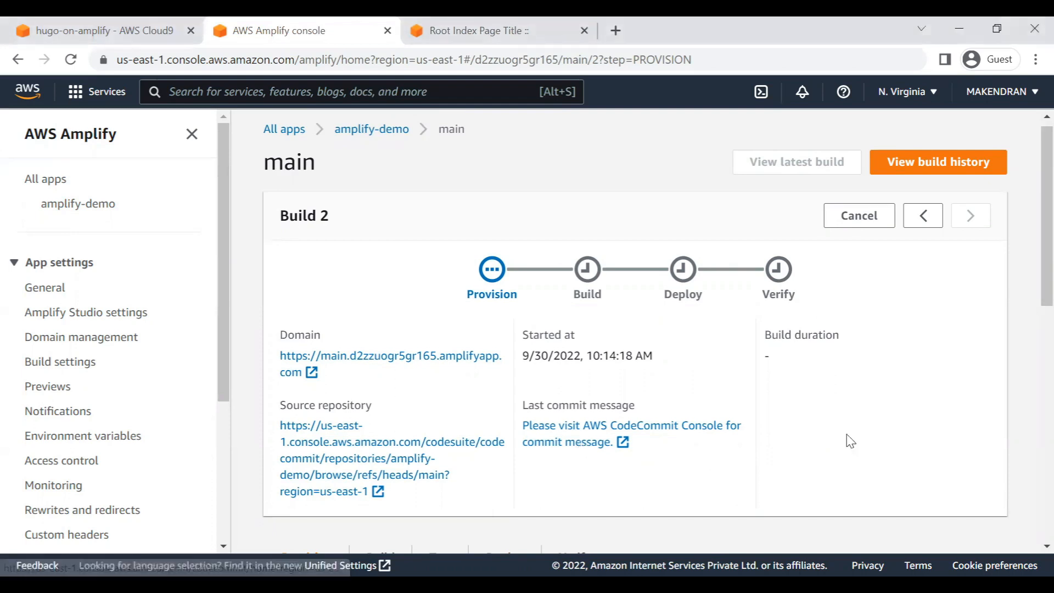
Reload the deployed site and return to the Amplify console to check the latest build's progress
left_click(522, 24)
left_click(71, 60)
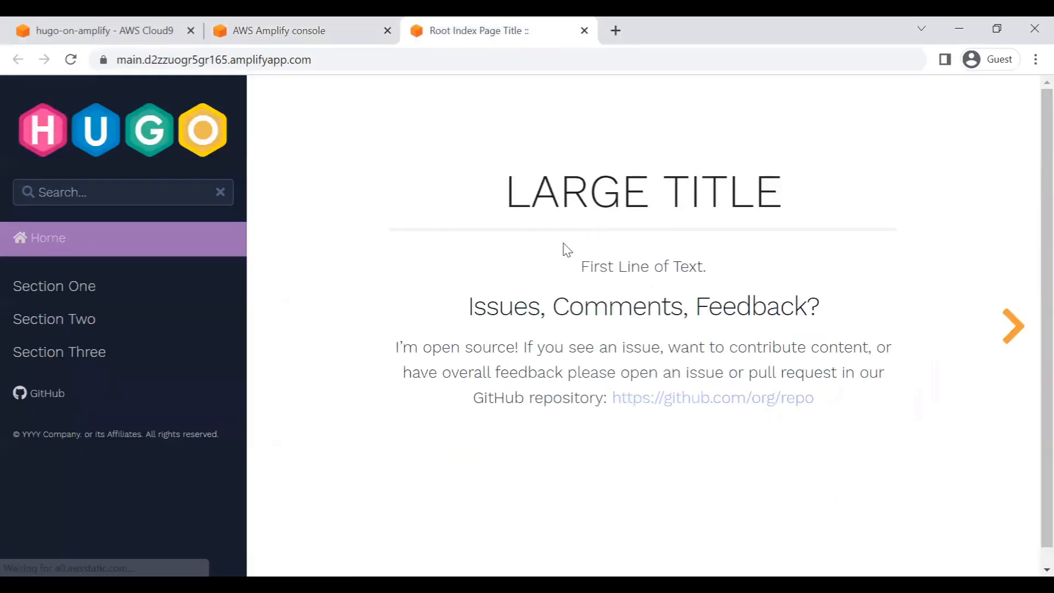
left_click(293, 18)
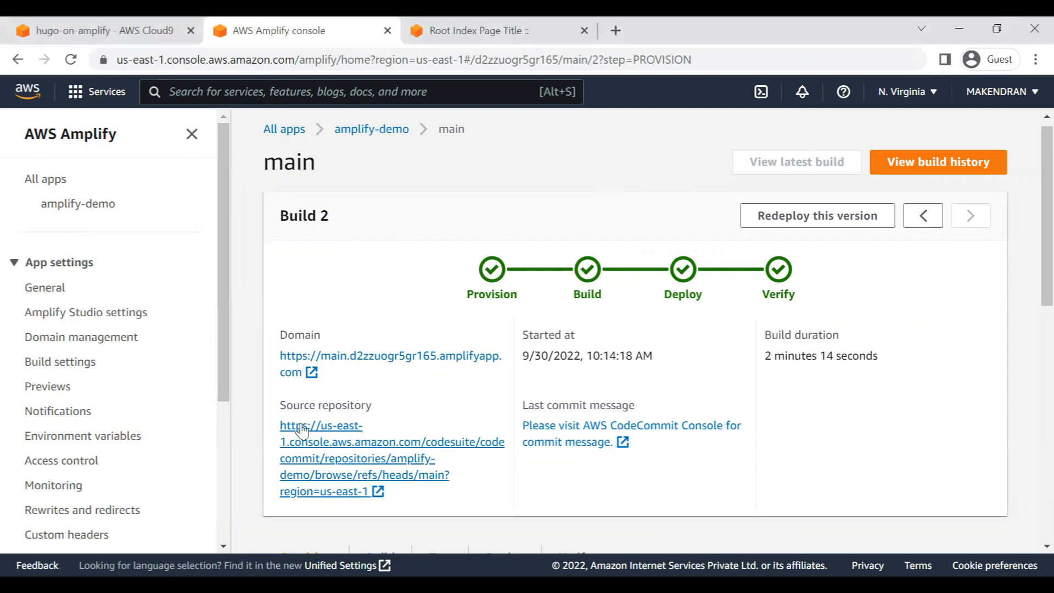
Close the old site tab, reopen the deployed site from the main branch's domain link, and check the home page heading
left_click(483, 41)
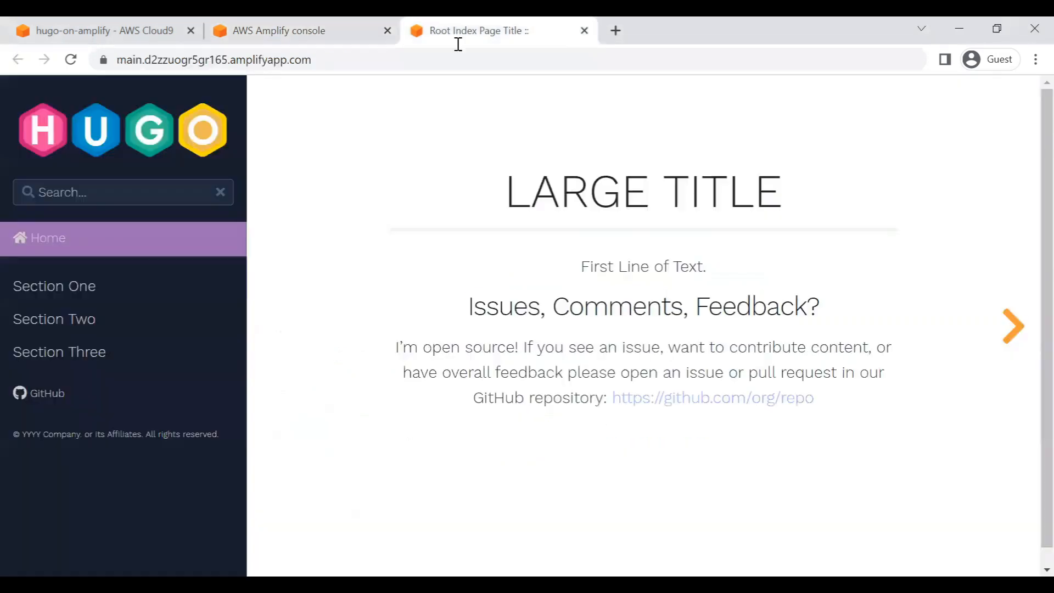
left_click(585, 31)
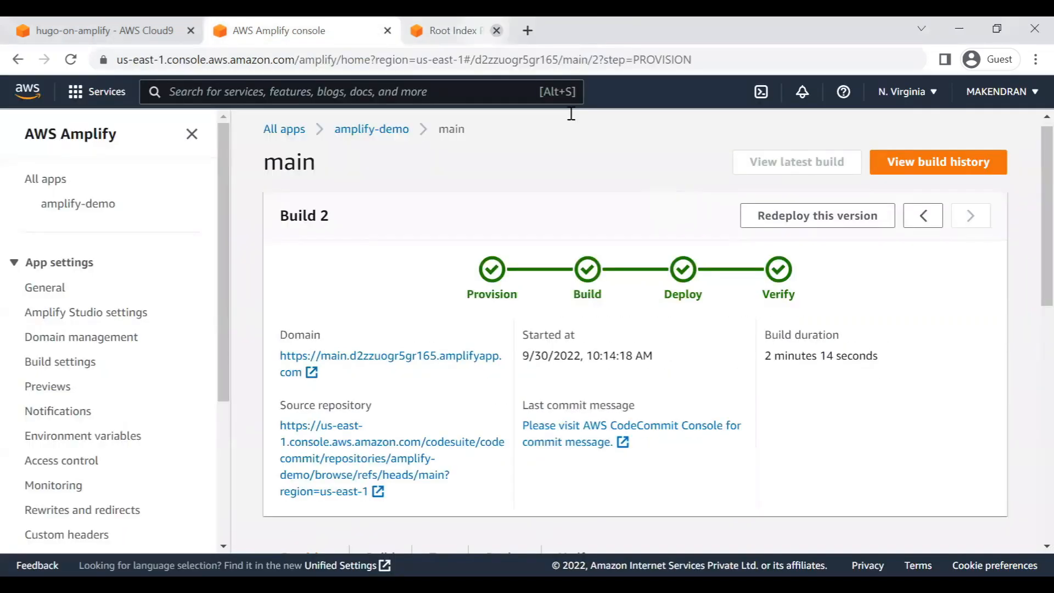
left_click(415, 363)
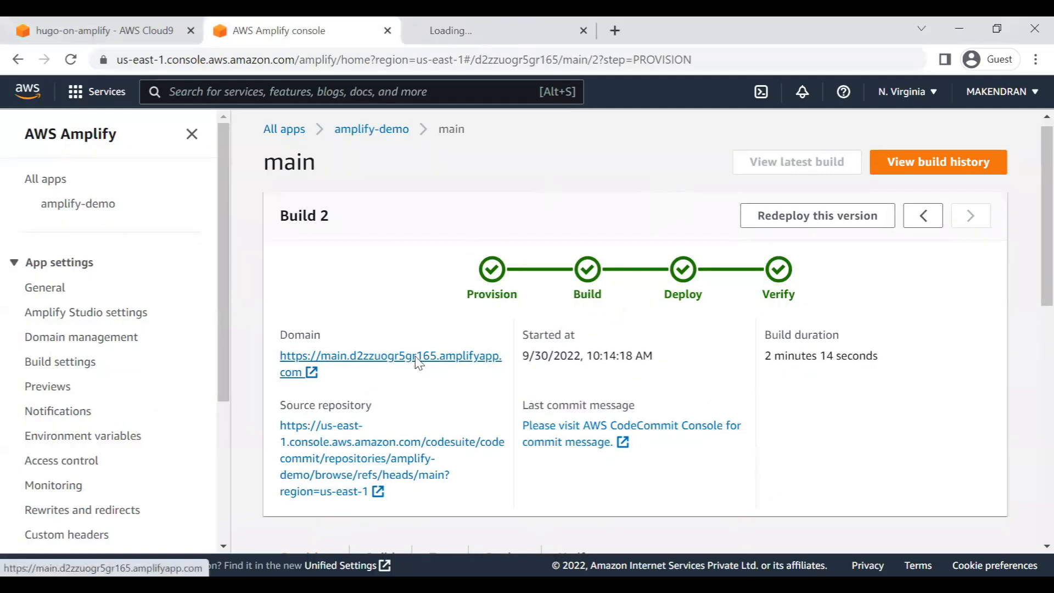
left_click(501, 32)
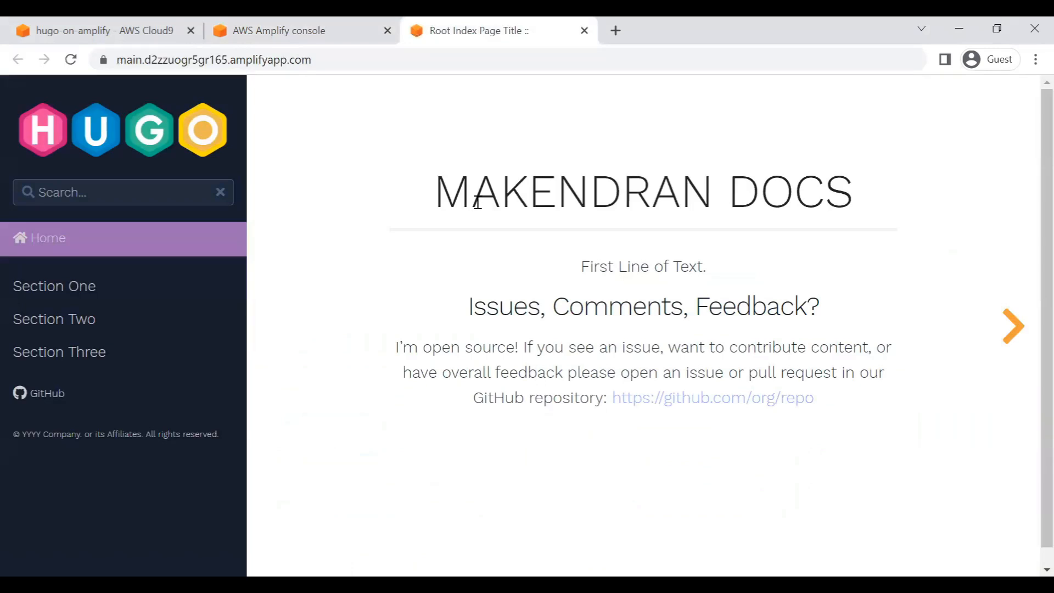
left_click_drag(435, 190, 833, 197)
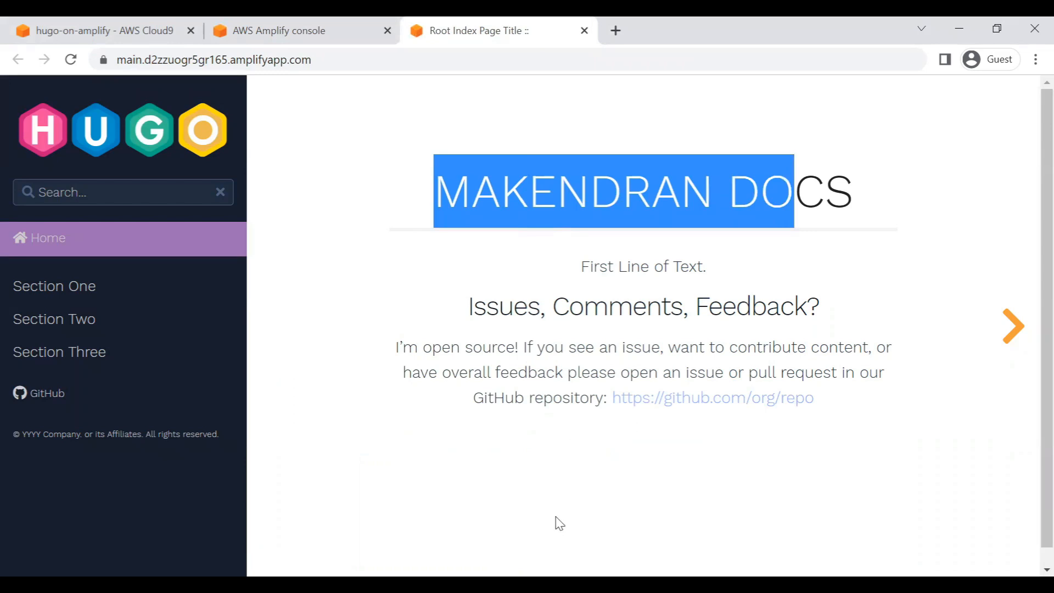
Return to the main branch's Build 2 page in the Amplify console
key("alt+Tab")
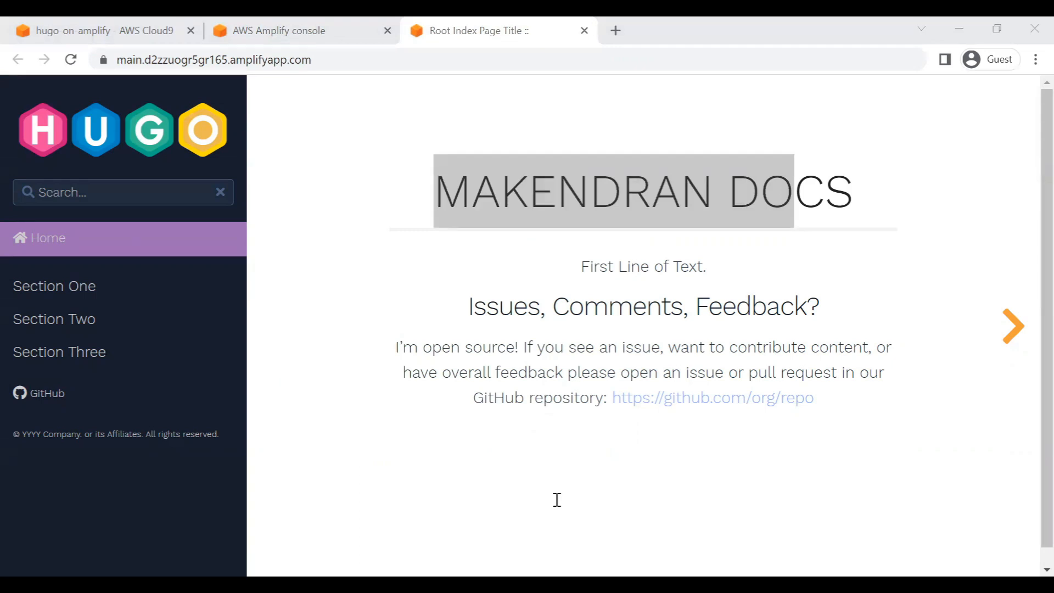
left_click(327, 21)
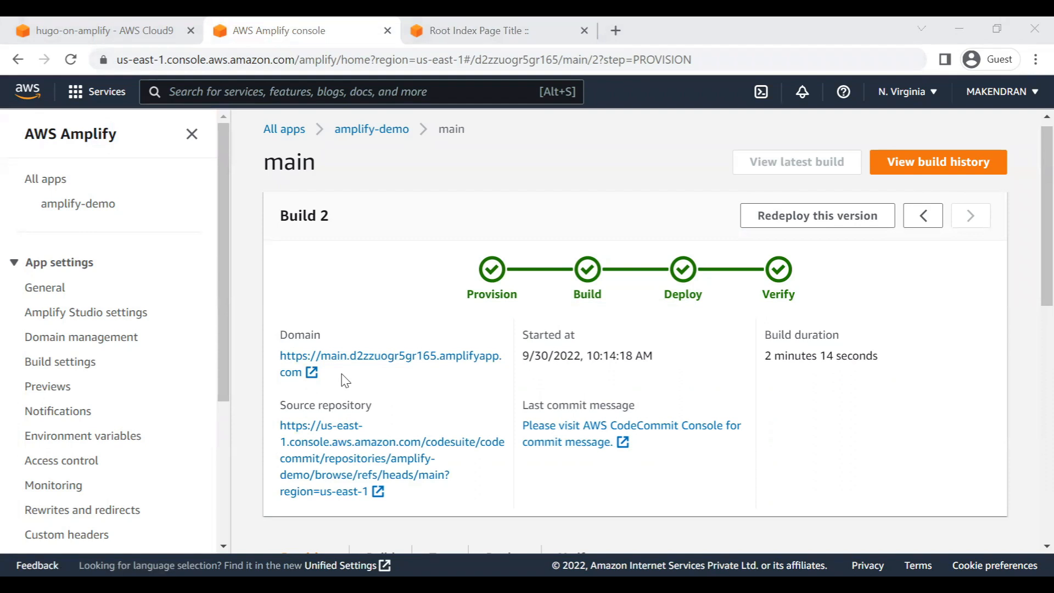
left_click(345, 380)
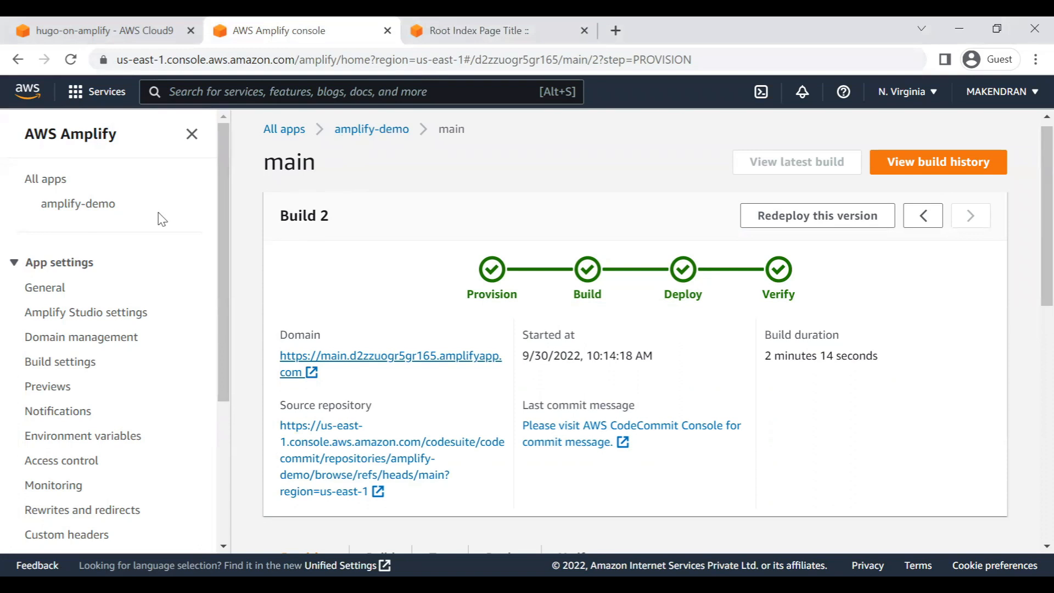
Search the AWS services for route53 and open the list of hosted zones in Route 53
left_click(326, 92)
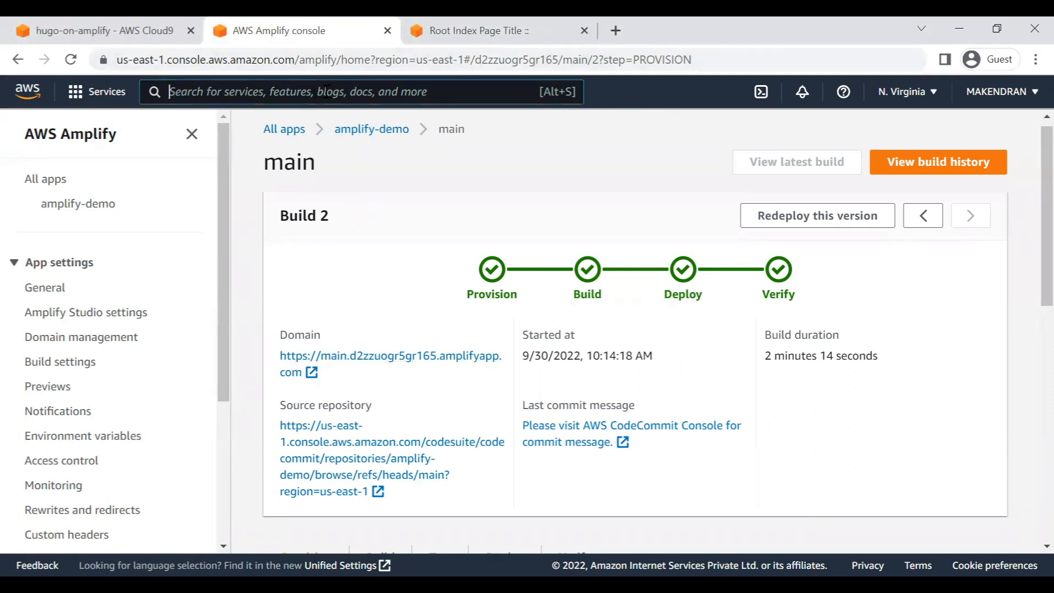
type("route53")
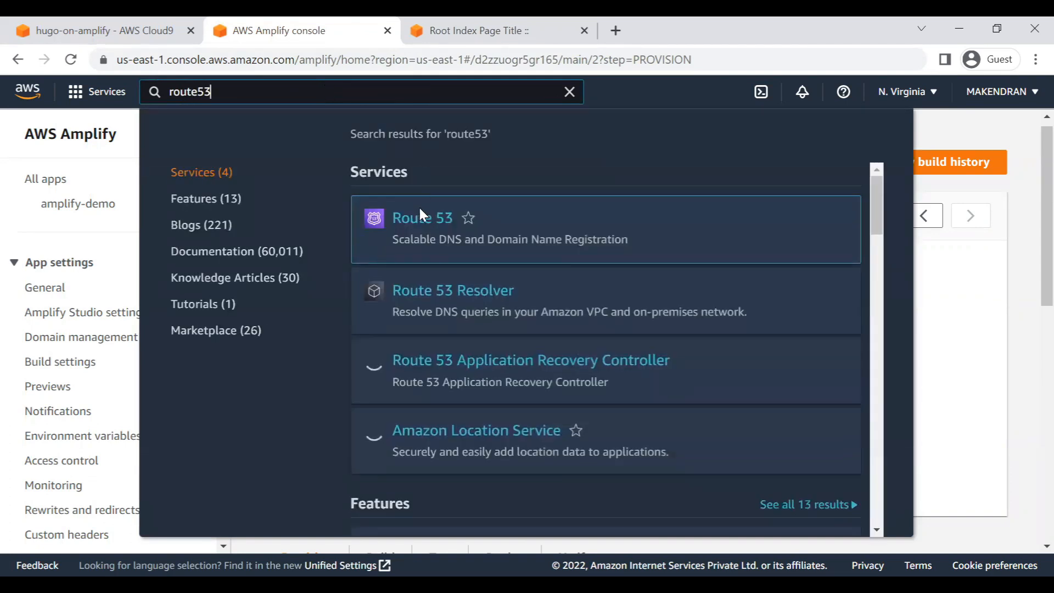
left_click(419, 222)
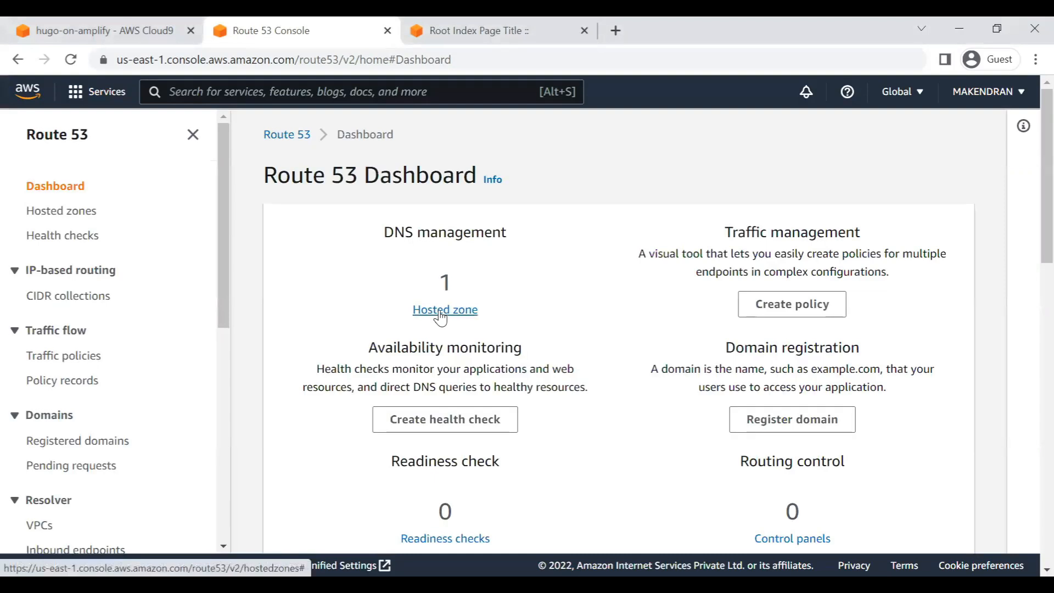
left_click(439, 318)
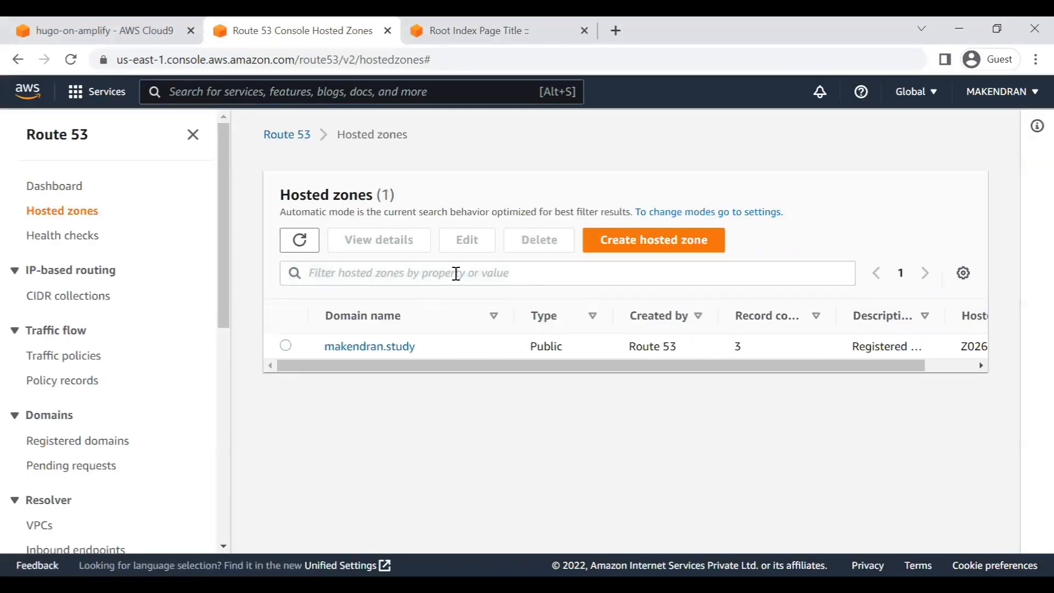
Review the form for creating a hosted zone and return to the hosted zones list without creating one
left_click(622, 241)
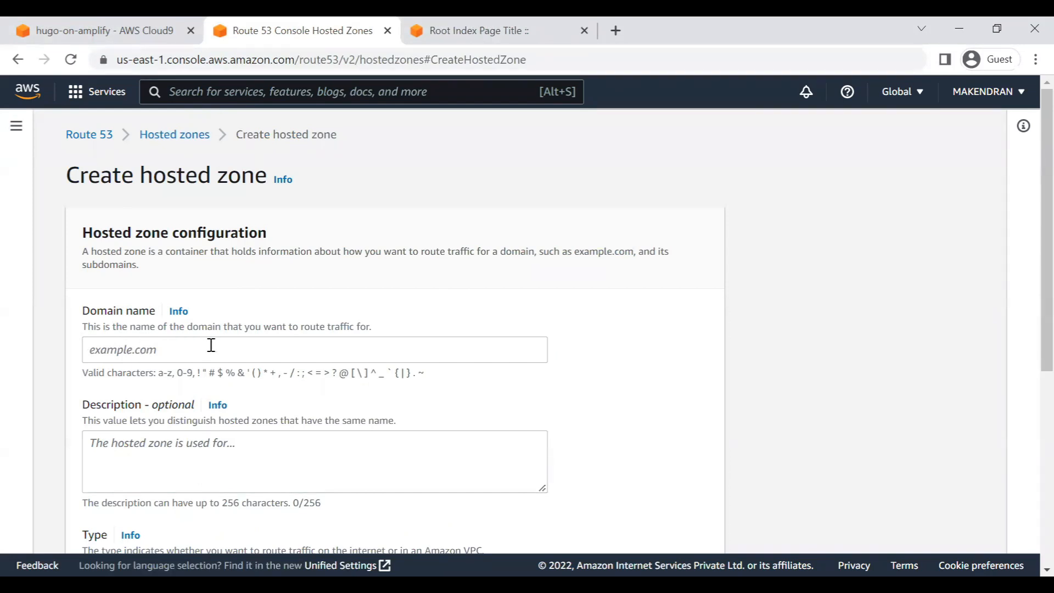
scroll(209, 415, "down", 6)
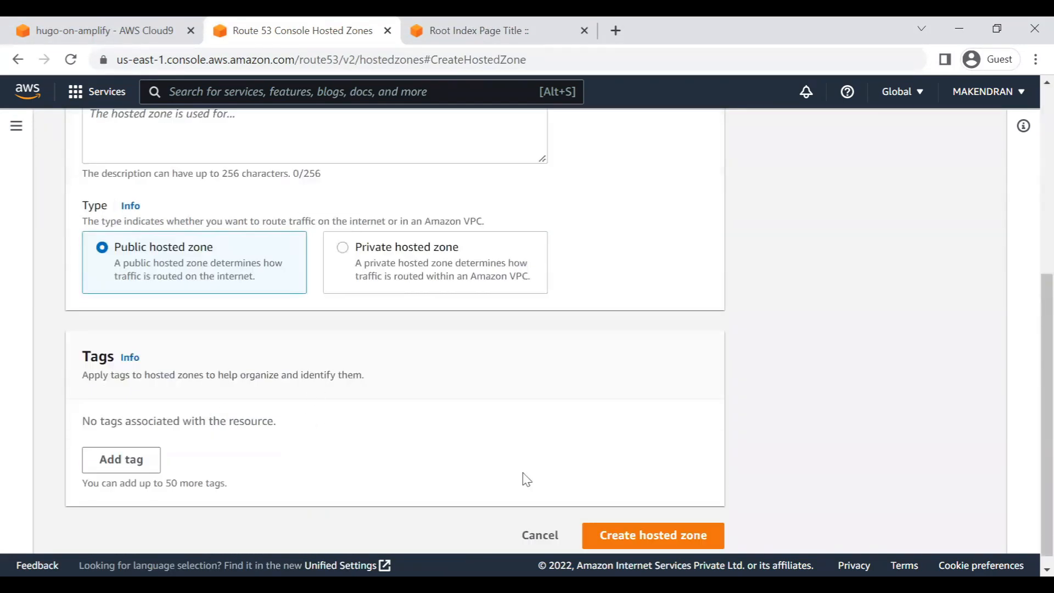
scroll(367, 440, "up", 6)
left_click(183, 137)
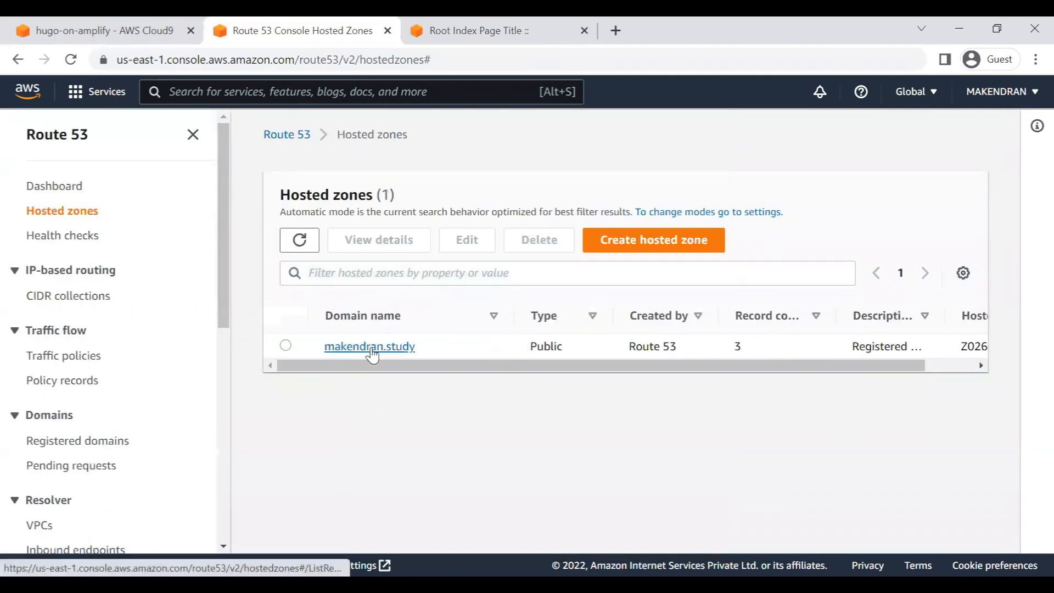
Open the existing public hosted zone and review its DNS records
left_click(372, 347)
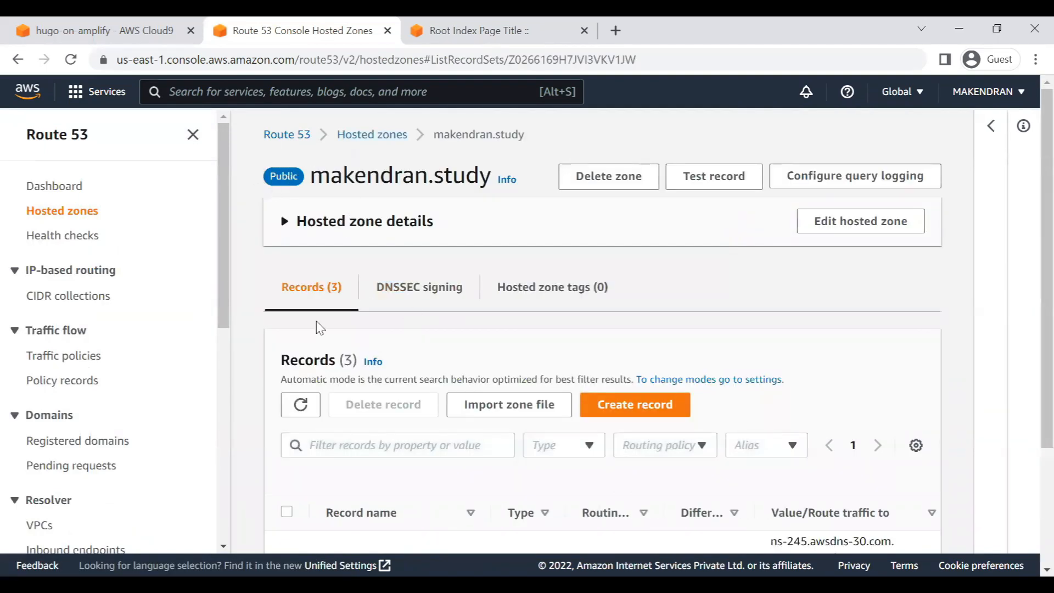
scroll(320, 328, "down", 3)
scroll(719, 429, "up", 2)
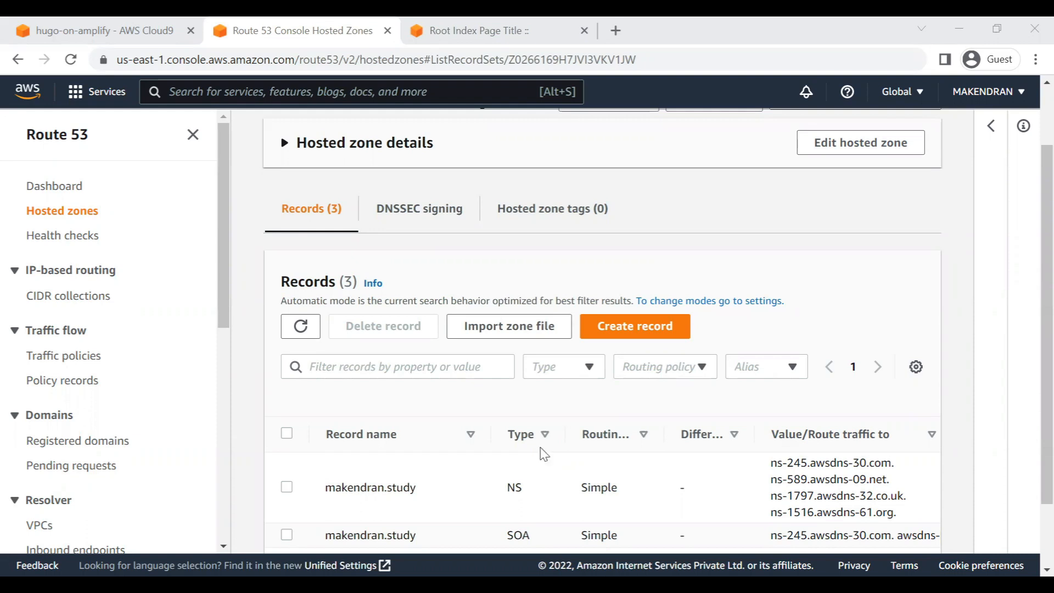
Go to AWS Amplify and open the domain management settings of the amplify-demo app
left_click(351, 96)
type("a")
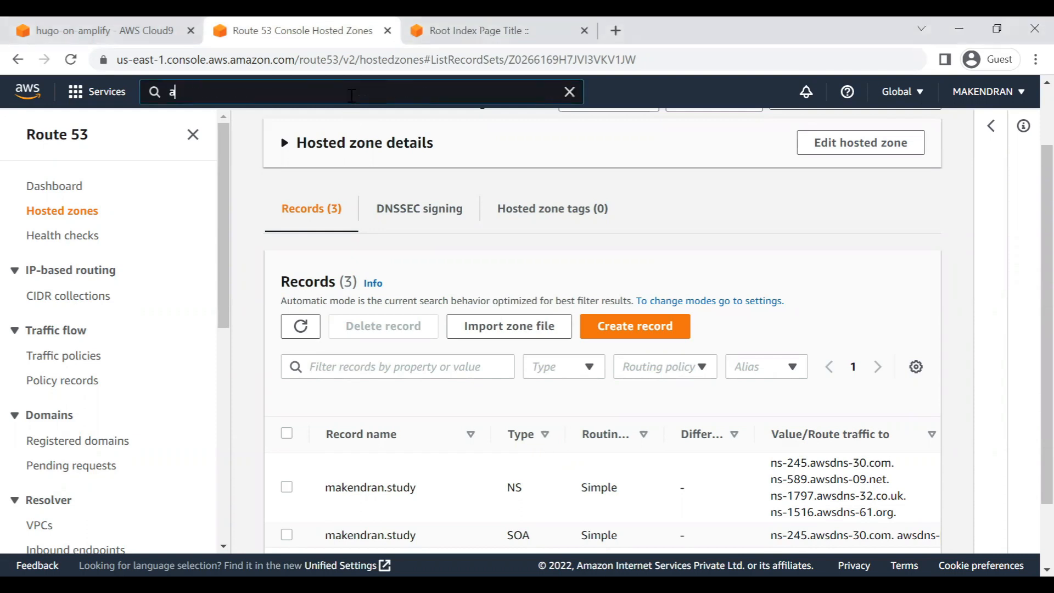
type("mplify")
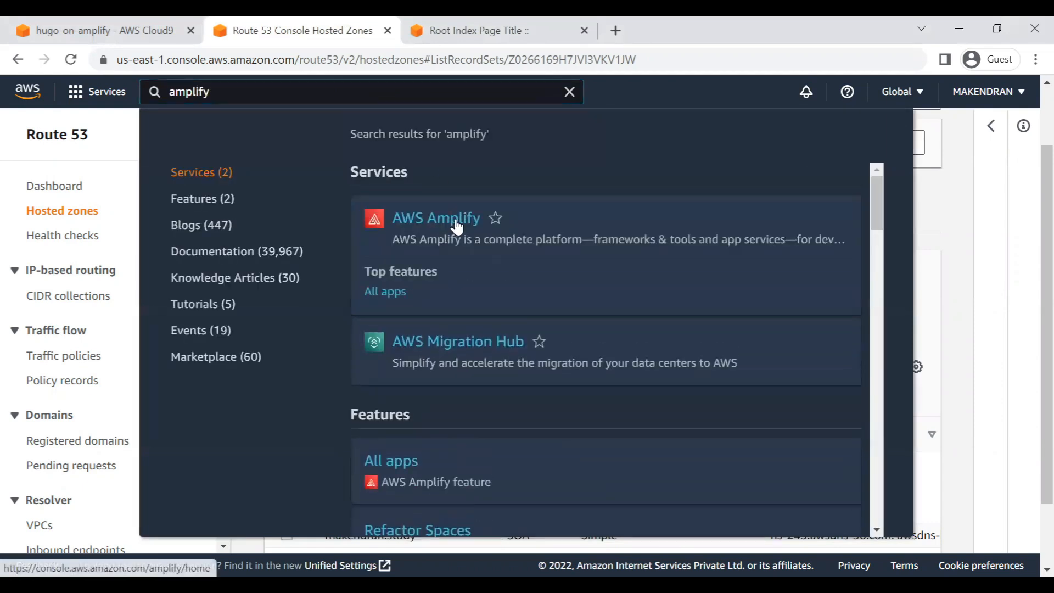
left_click(456, 223)
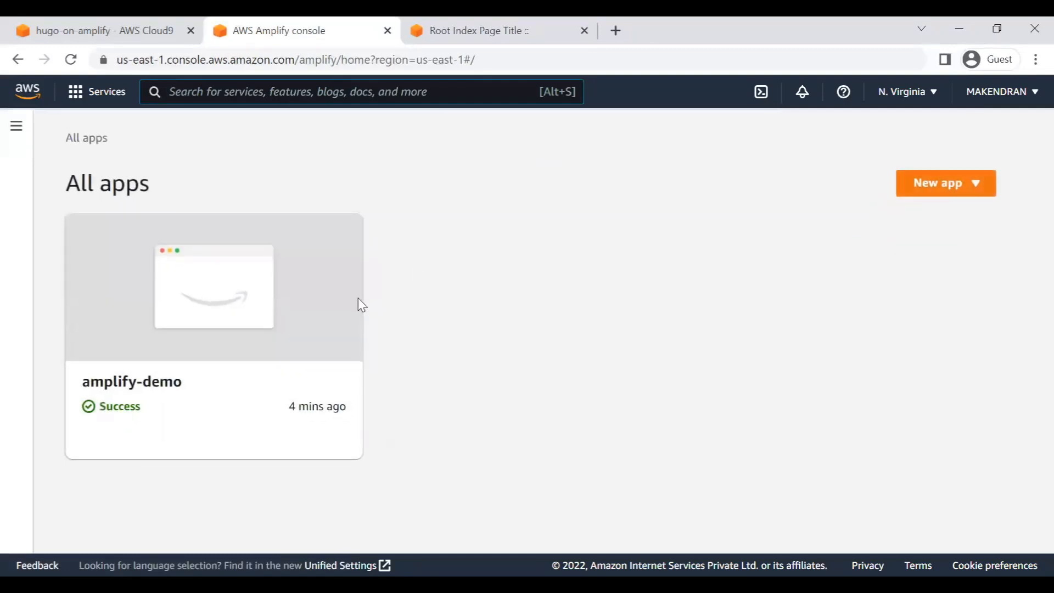
left_click(172, 387)
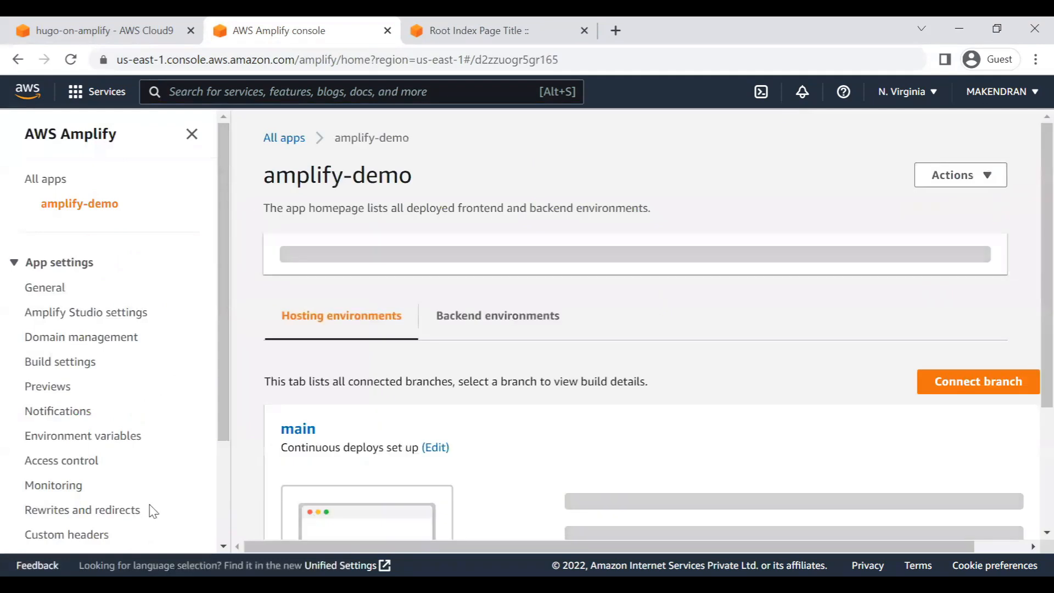
left_click(97, 339)
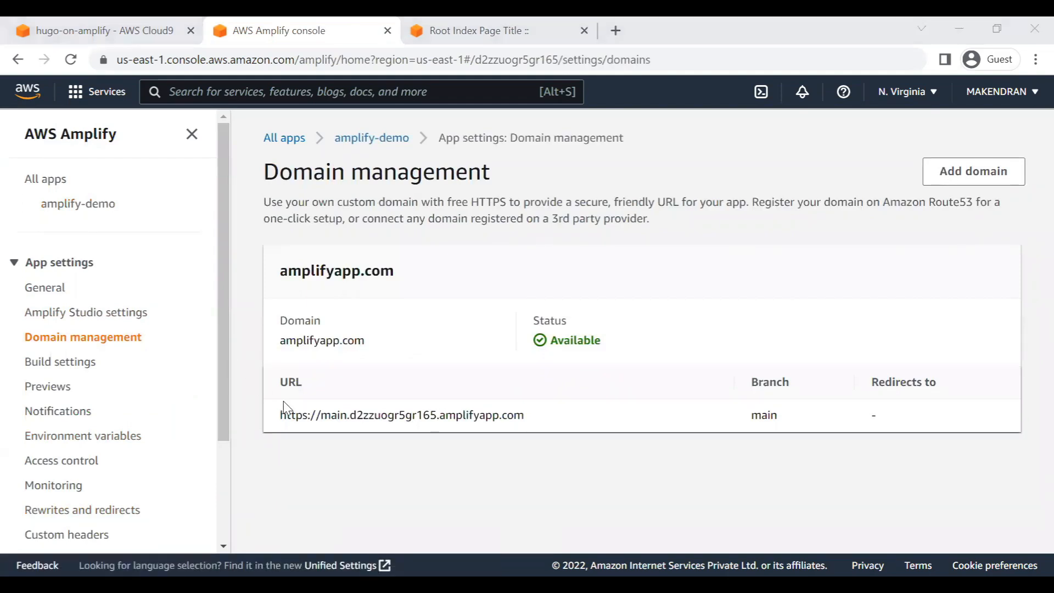
Add the suggested root domain to the app, keeping root and www on the main branch with the redirect to www enabled, and save
left_click(975, 176)
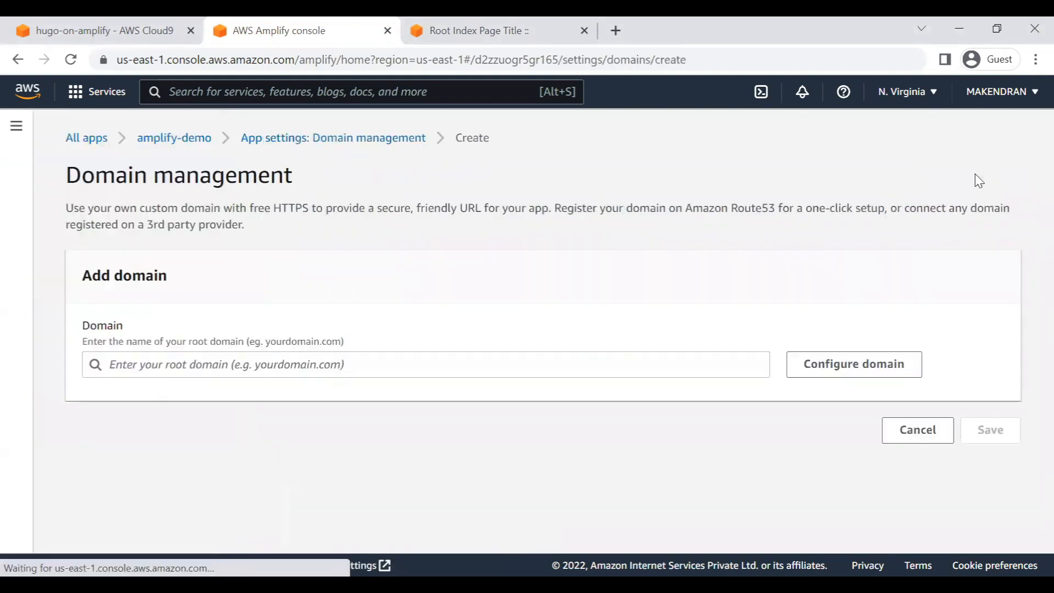
key("Tab")
key("alt")
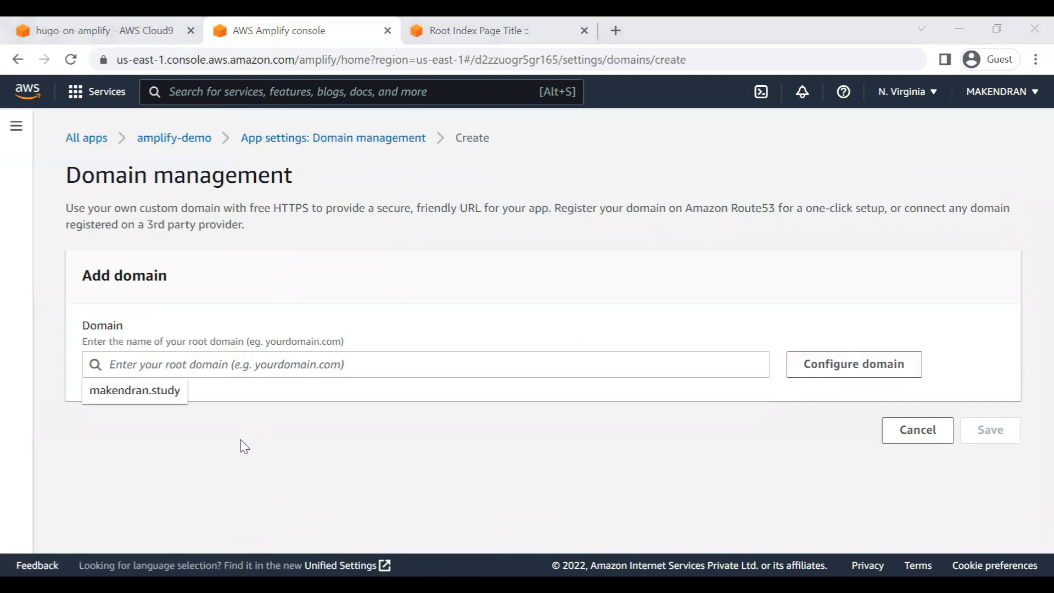
left_click(137, 396)
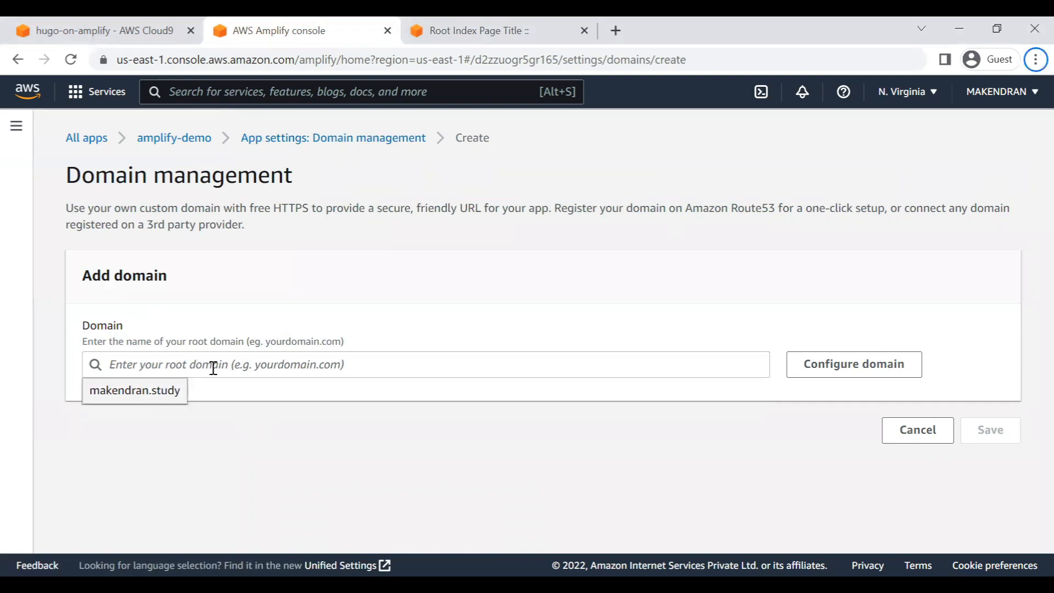
left_click(123, 396)
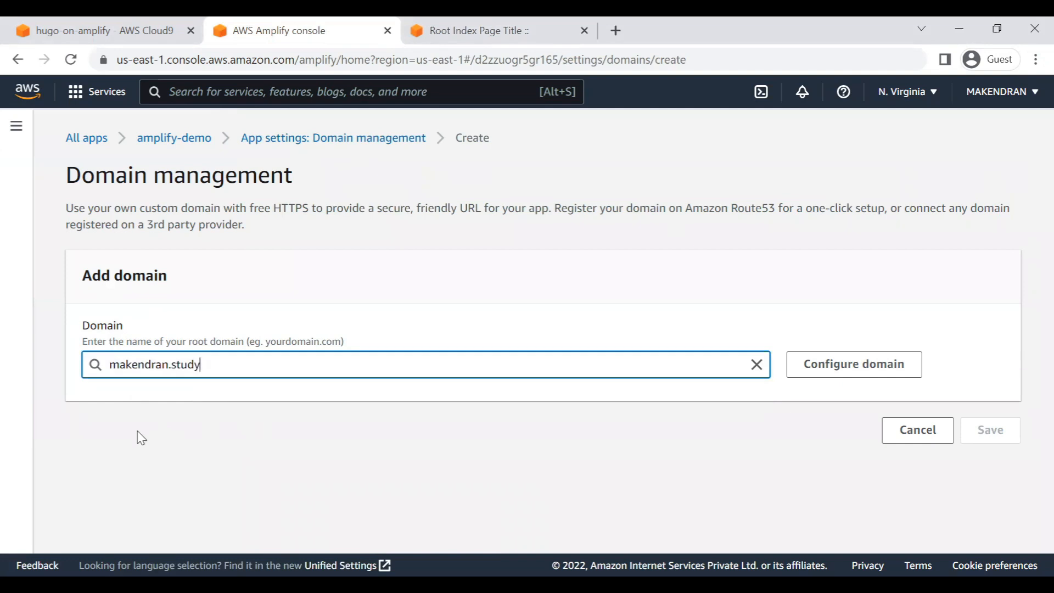
left_click(866, 365)
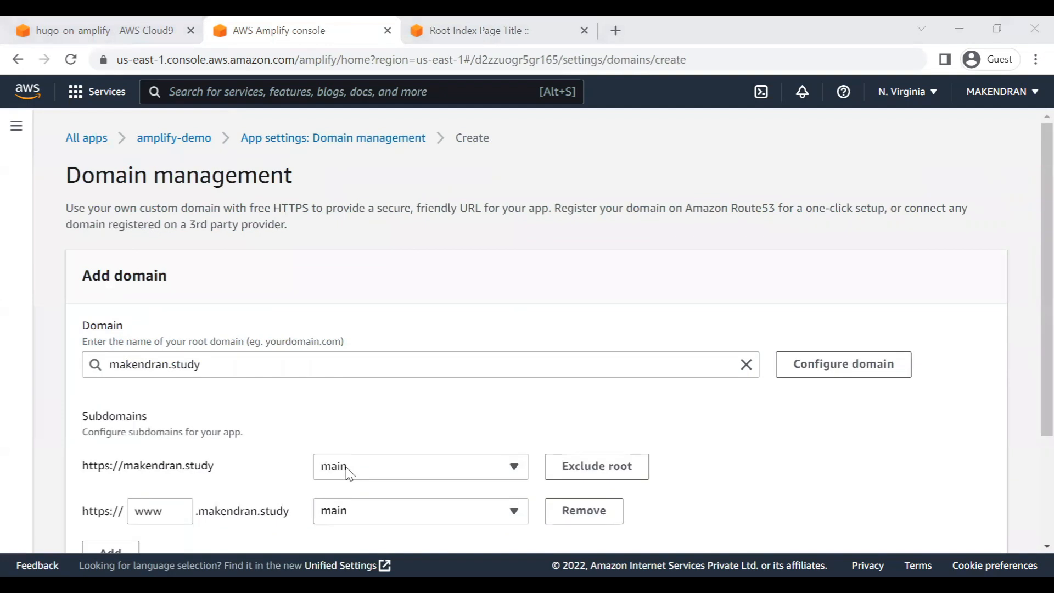
scroll(401, 424, "down", 3)
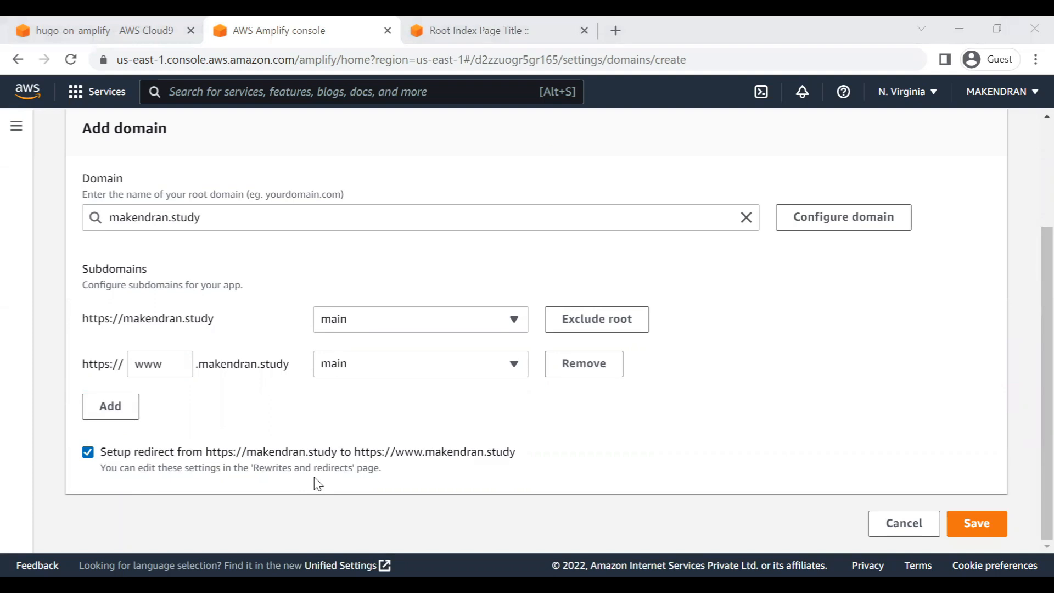
left_click(976, 523)
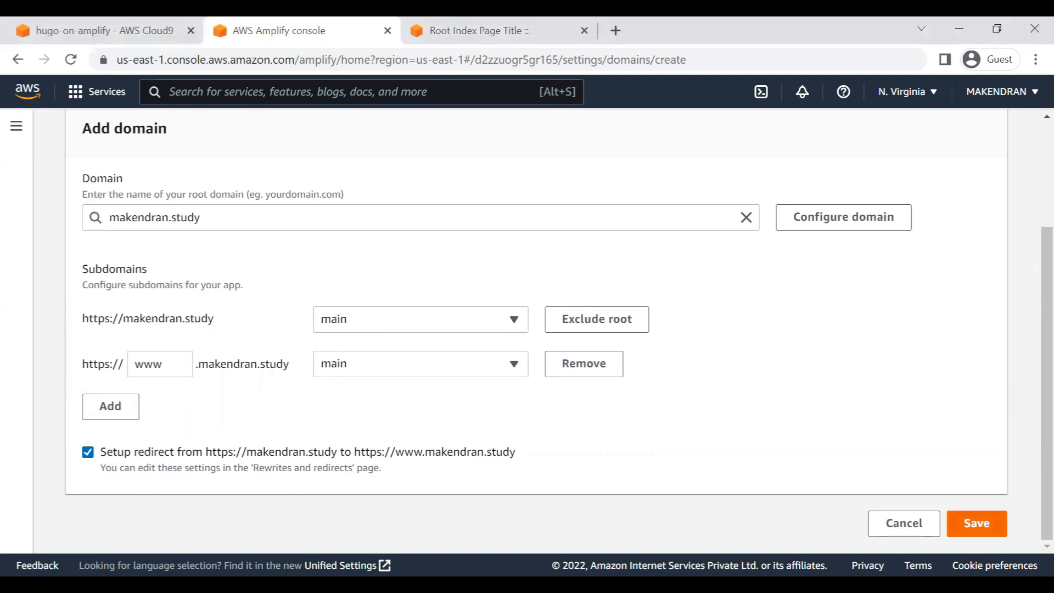
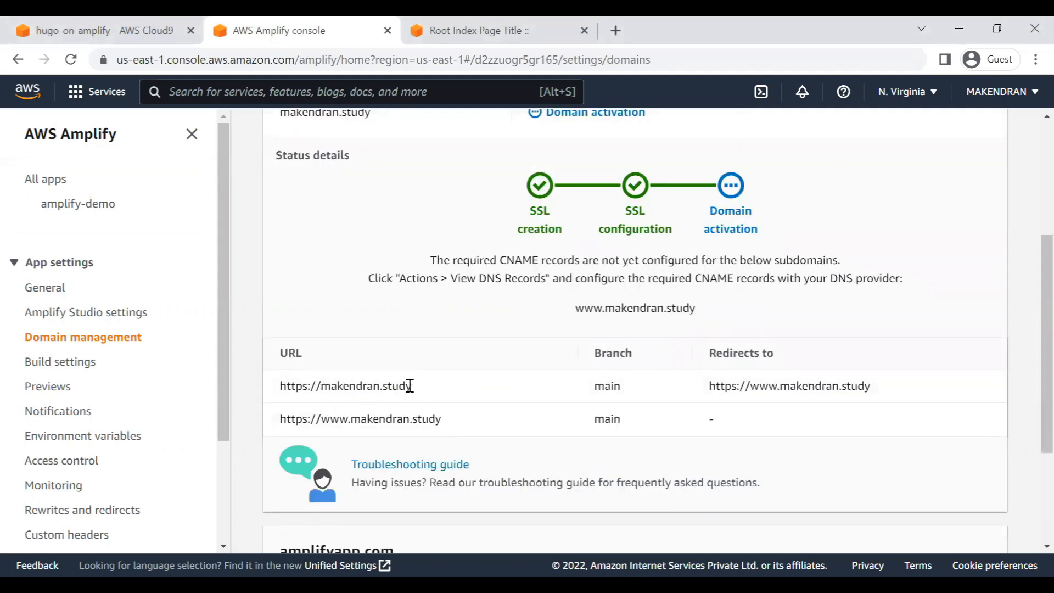
Compare the custom root domain's URL with the amplifyapp.com address of the deployed Hugo site
triple_click(329, 385)
left_click(434, 31)
left_click_drag(123, 59, 240, 71)
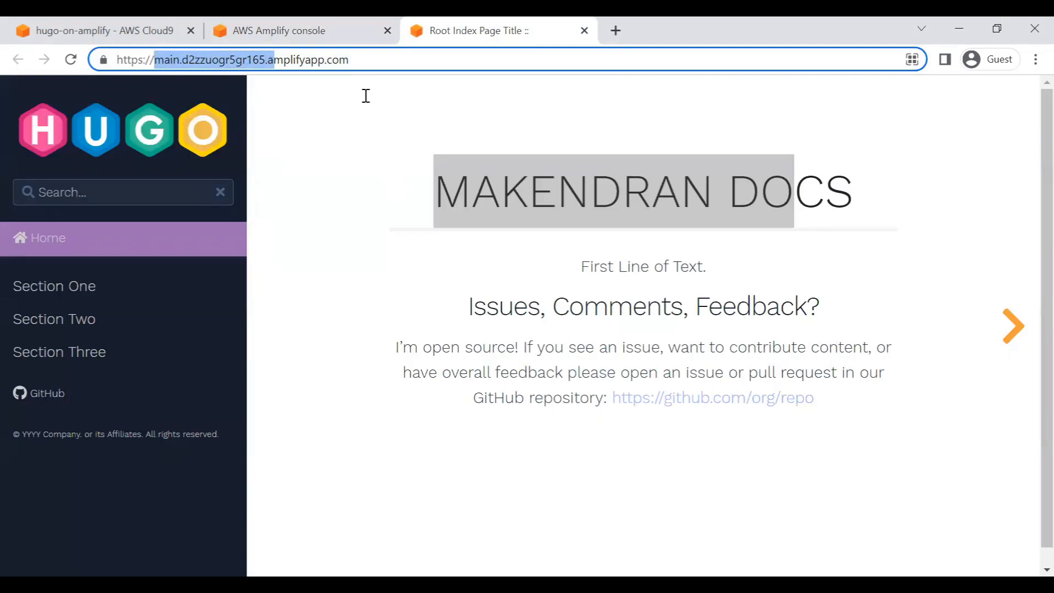
left_click(313, 22)
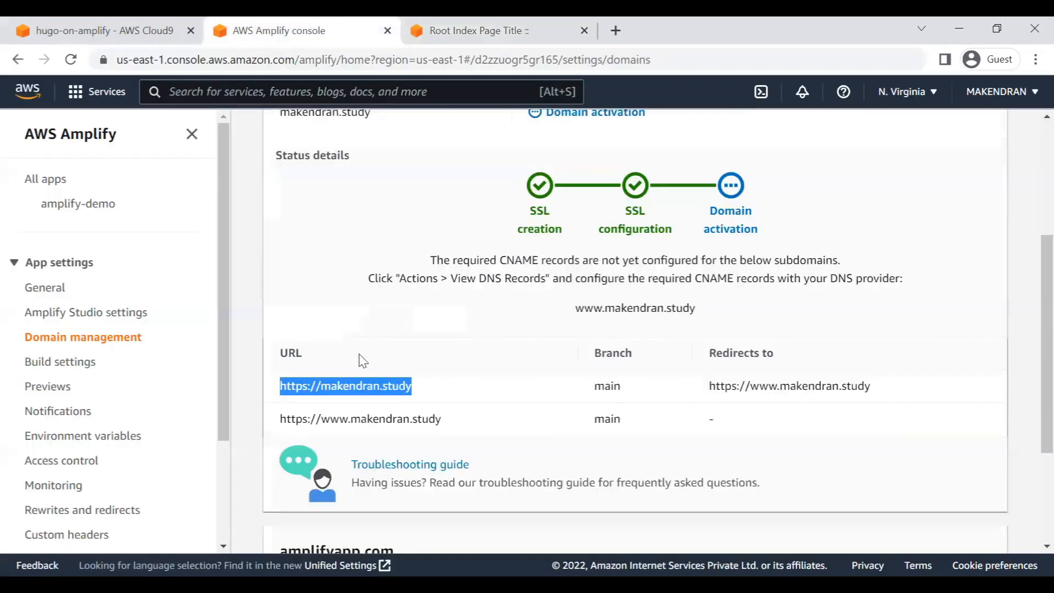
key("alt+Tab")
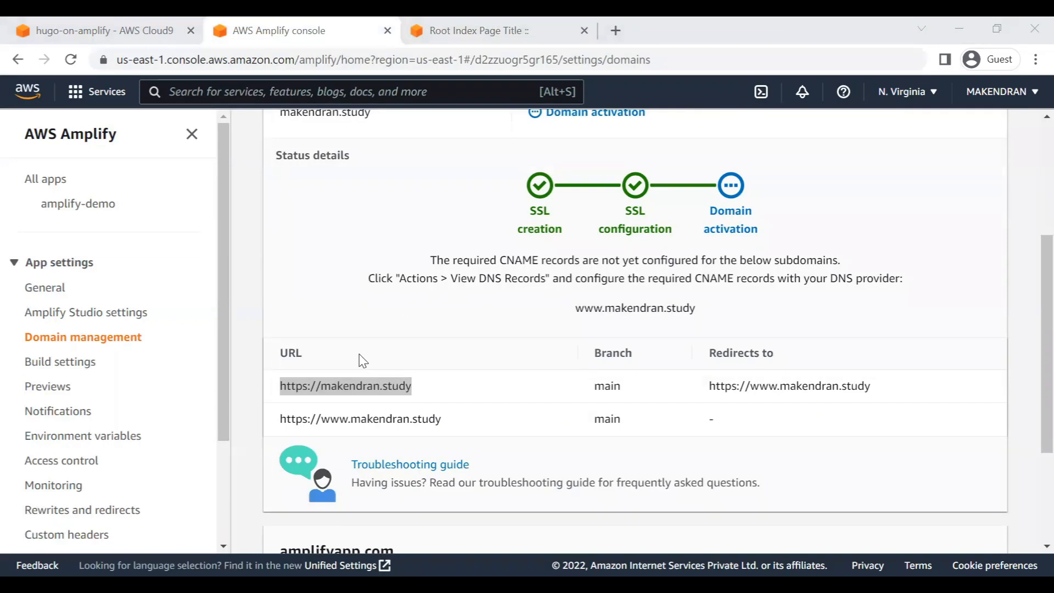
key("alt+Tab")
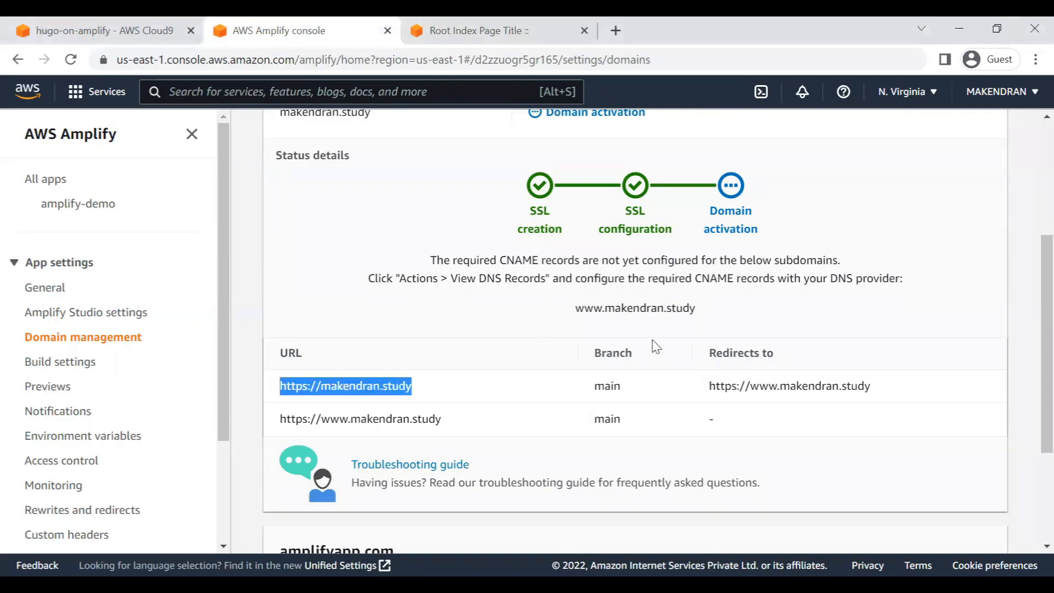
Copy the custom root domain's URL from the subdomain list and open it in a new browser tab
scroll(668, 352, "up", 3)
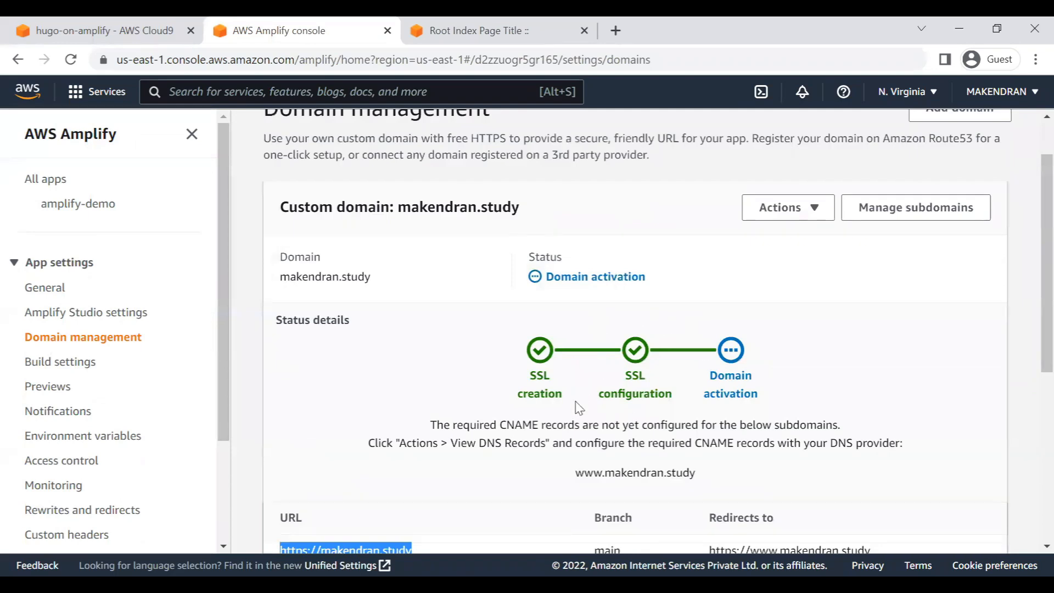
scroll(496, 437, "down", 6)
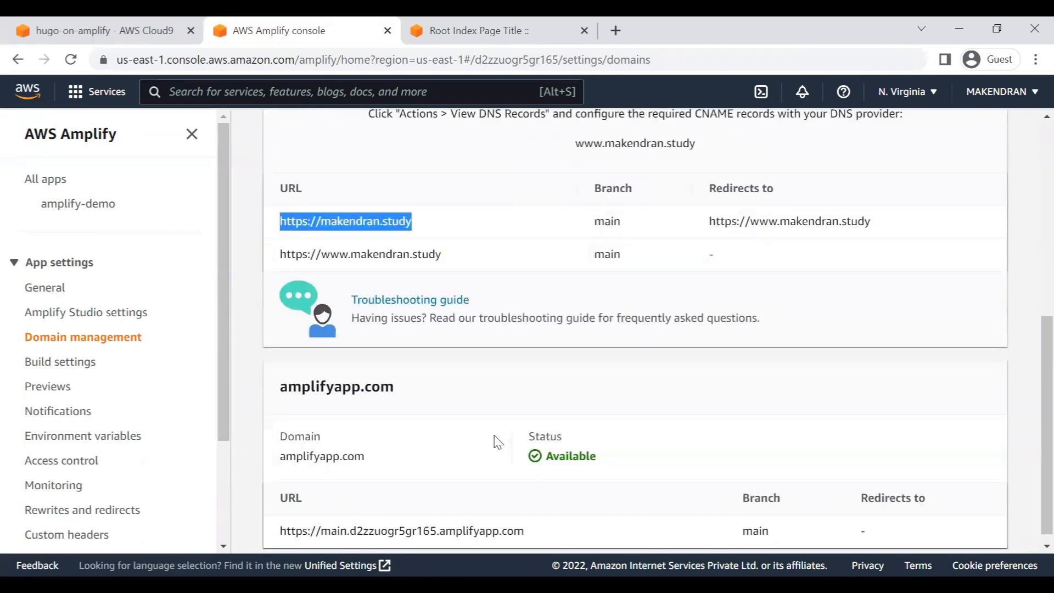
scroll(497, 442, "up", 3)
triple_click(376, 379)
key("ctrl+c")
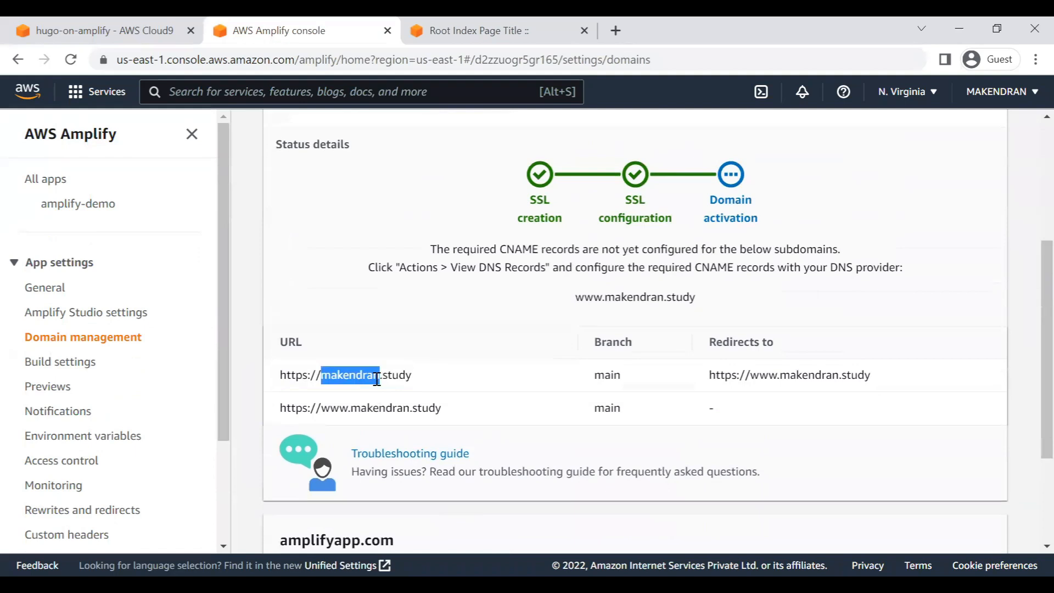
left_click(616, 31)
key("ctrl+v")
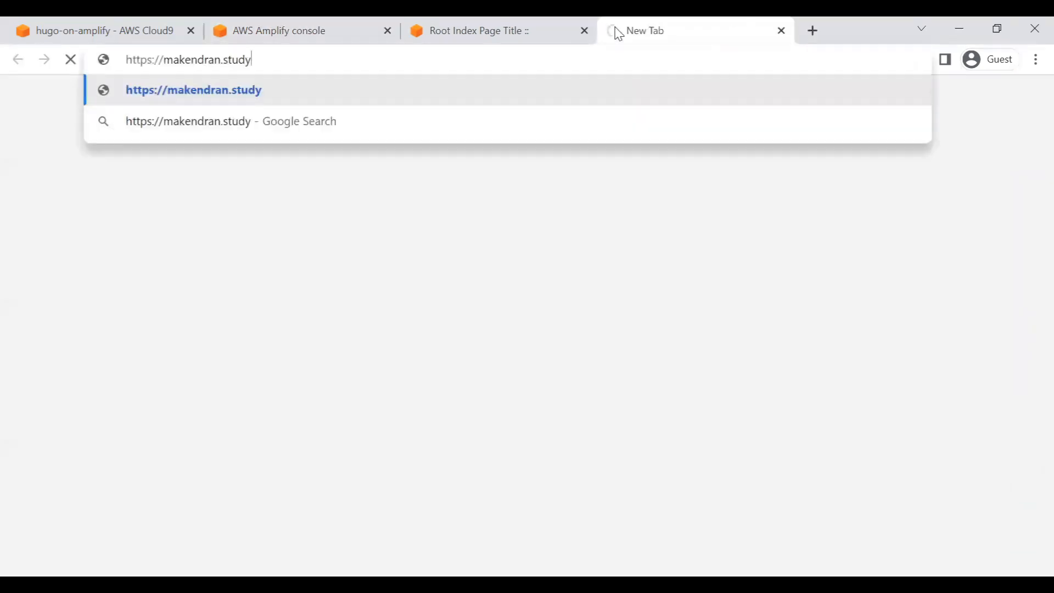
key("Return")
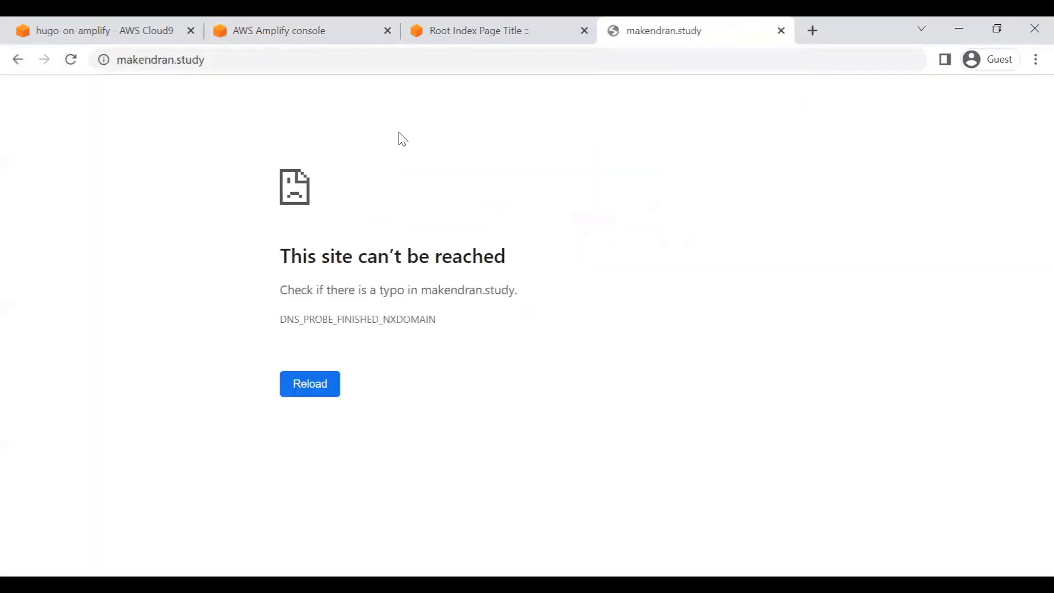
Return to the Amplify domain management page and review the custom domain's activation status
left_click(273, 20)
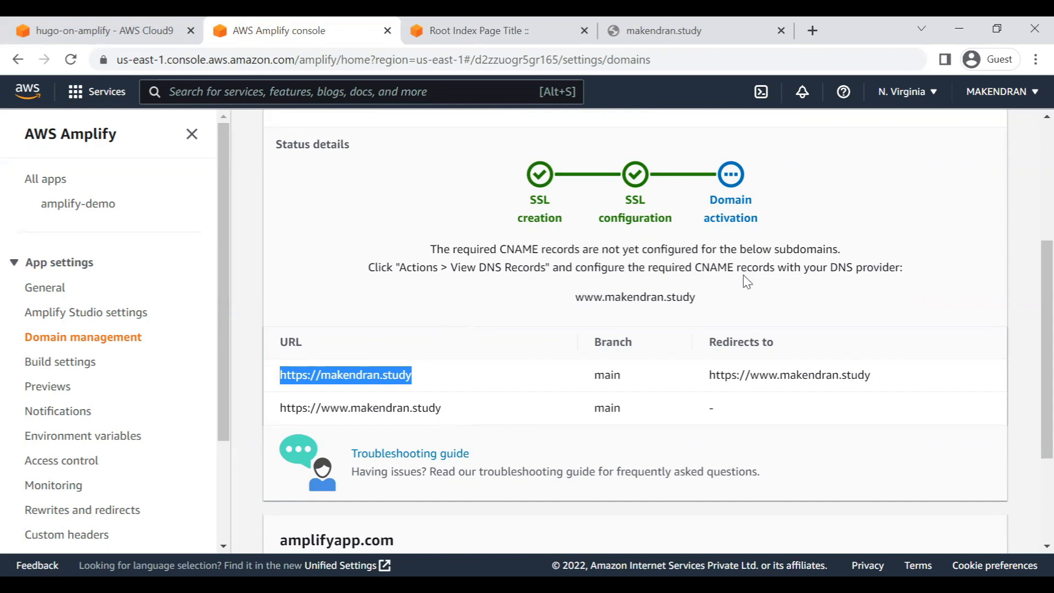
left_click(731, 314)
scroll(728, 321, "up", 3)
scroll(728, 321, "up", 2)
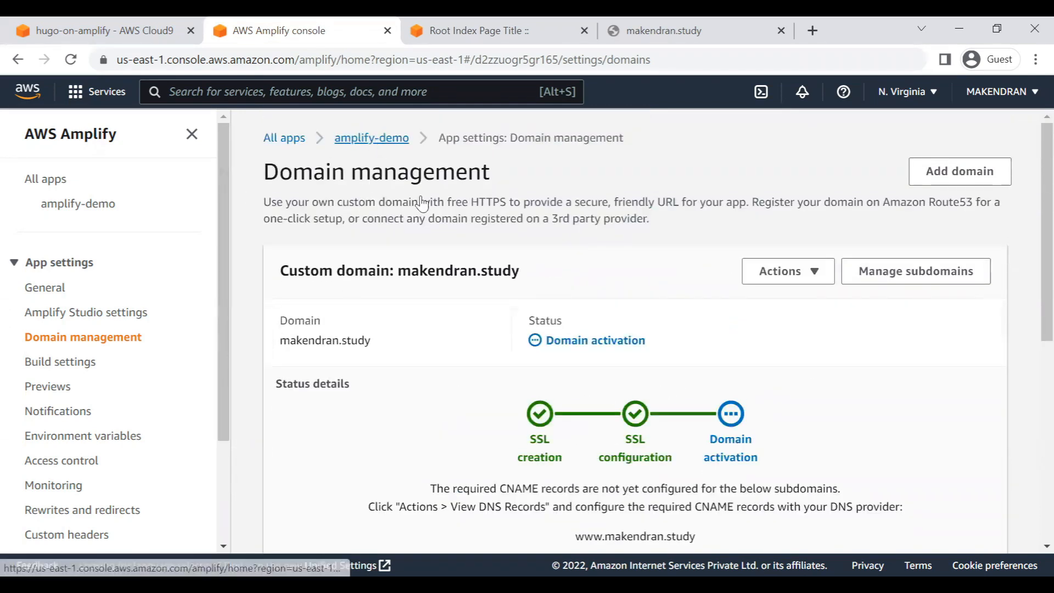
Open the amplify-demo app overview and review the main branch's deployment under the hosting environments
left_click(379, 139)
scroll(489, 364, "down", 2)
scroll(489, 363, "down", 3)
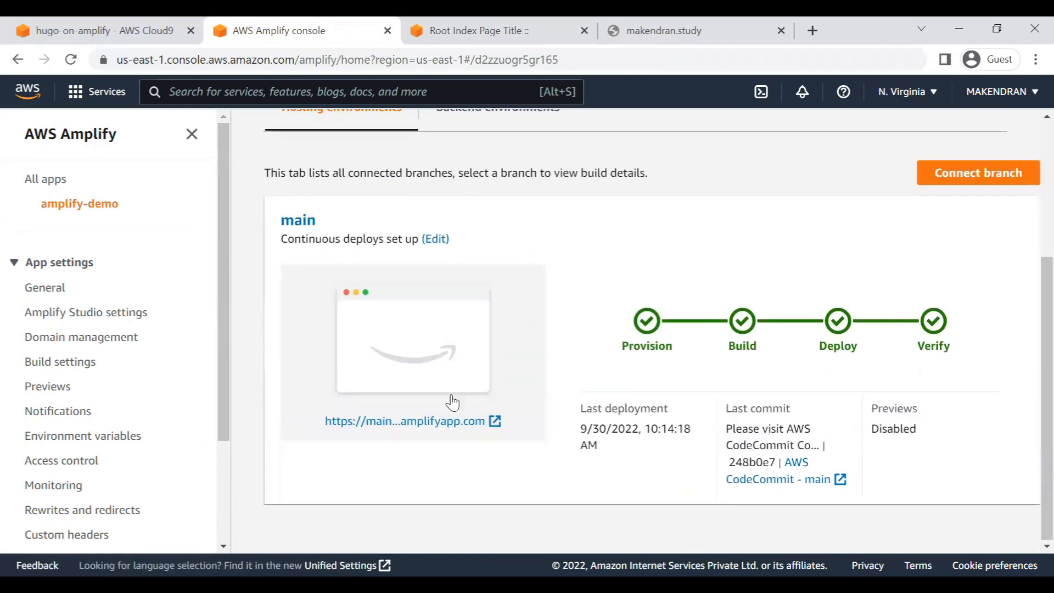
scroll(607, 273, "up", 4)
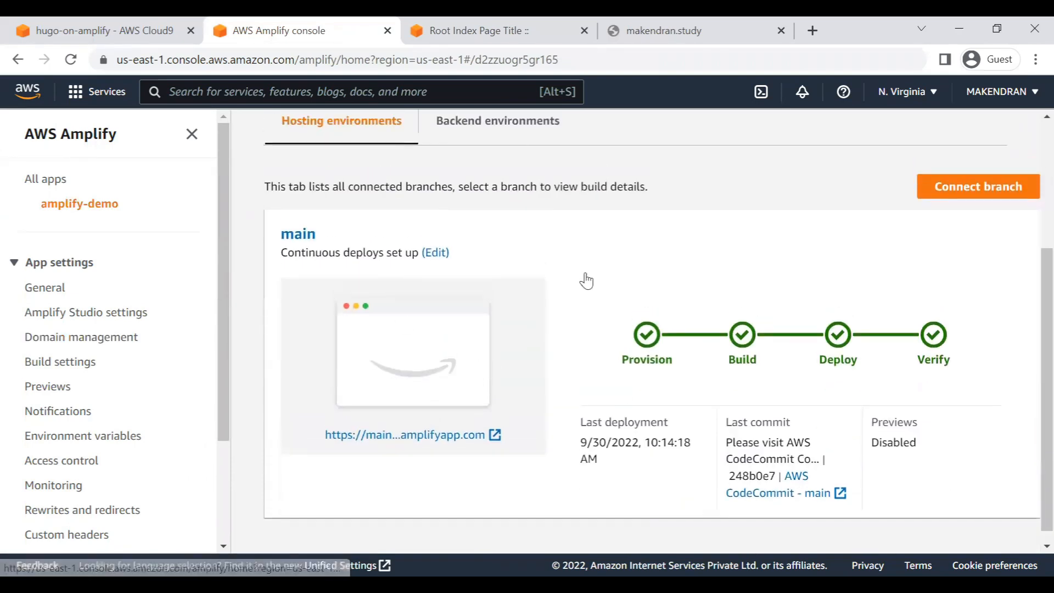
Open the Amplify app's domain management page and check the custom domain's status details
left_click(75, 345)
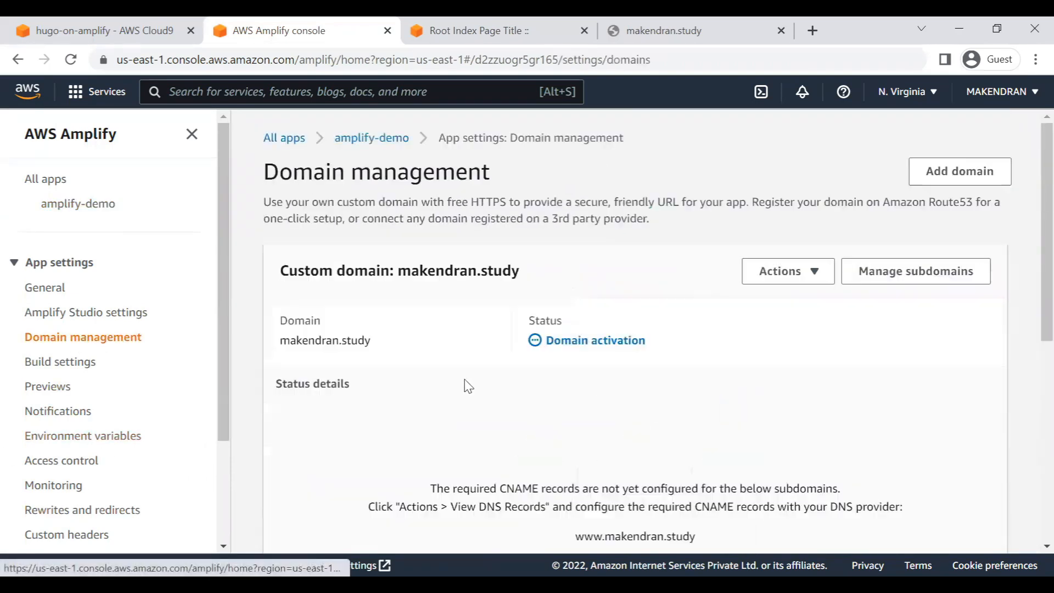
scroll(521, 453, "down", 2)
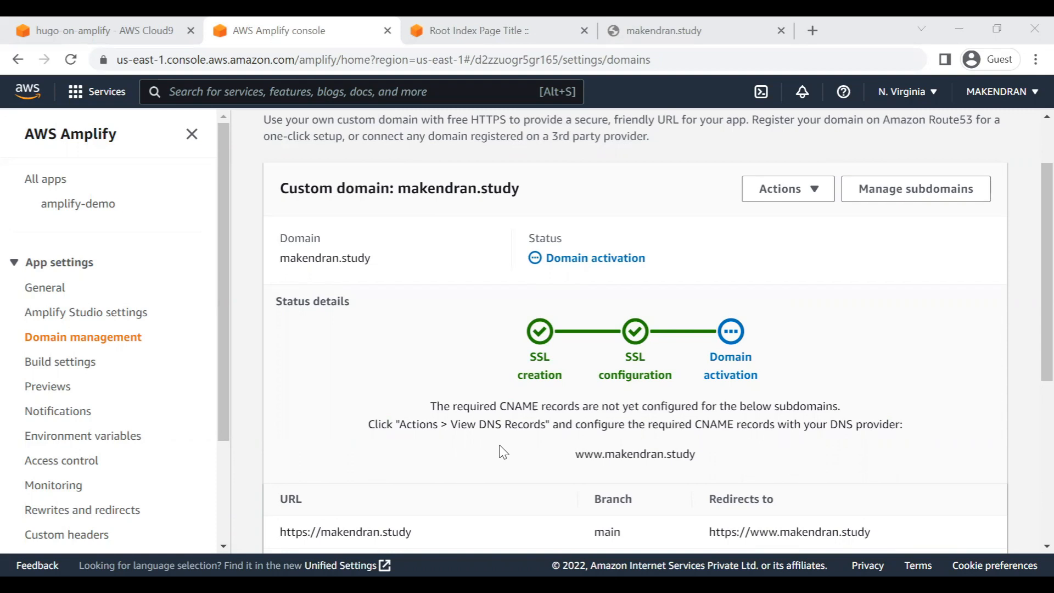
Switch to the hugo-on-amplify Cloud9 environment and clear its terminal
left_click(51, 18)
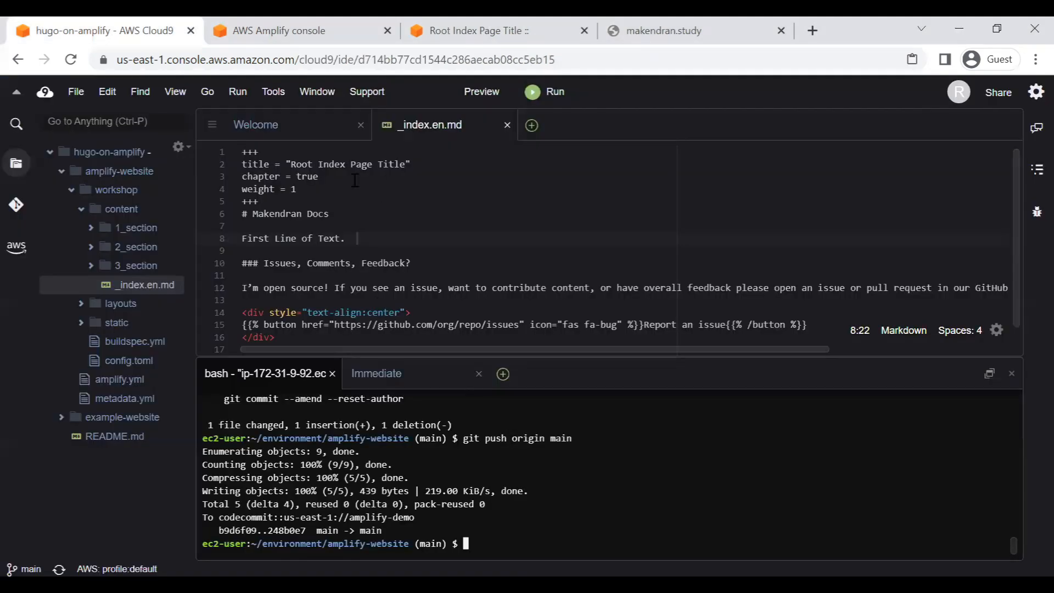
type("clear")
key("Return")
key("Return")
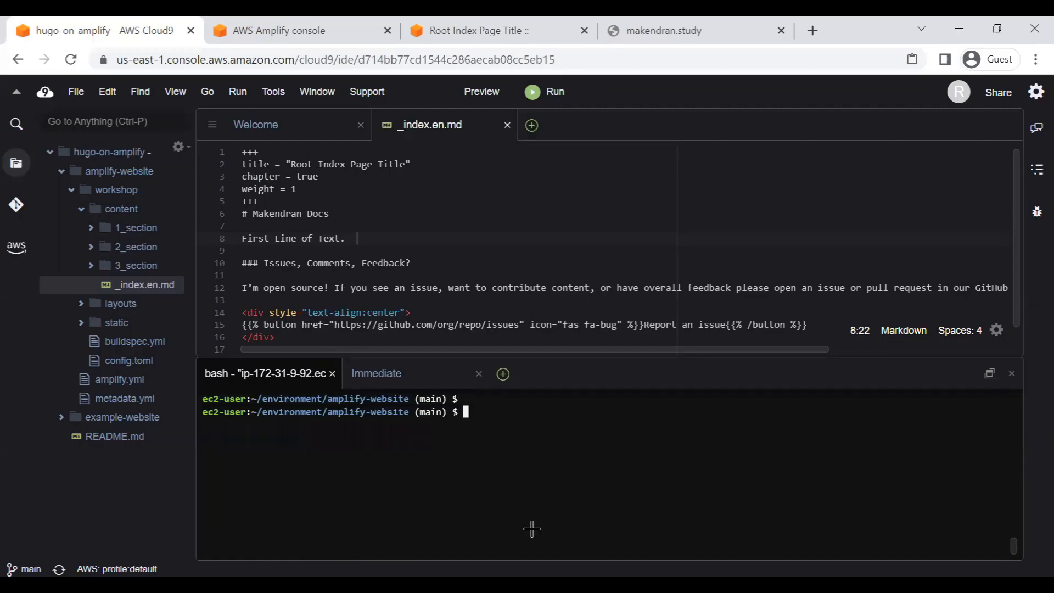
Create and check out a new Git branch named development in the amplify-website repository
key("alt+Tab")
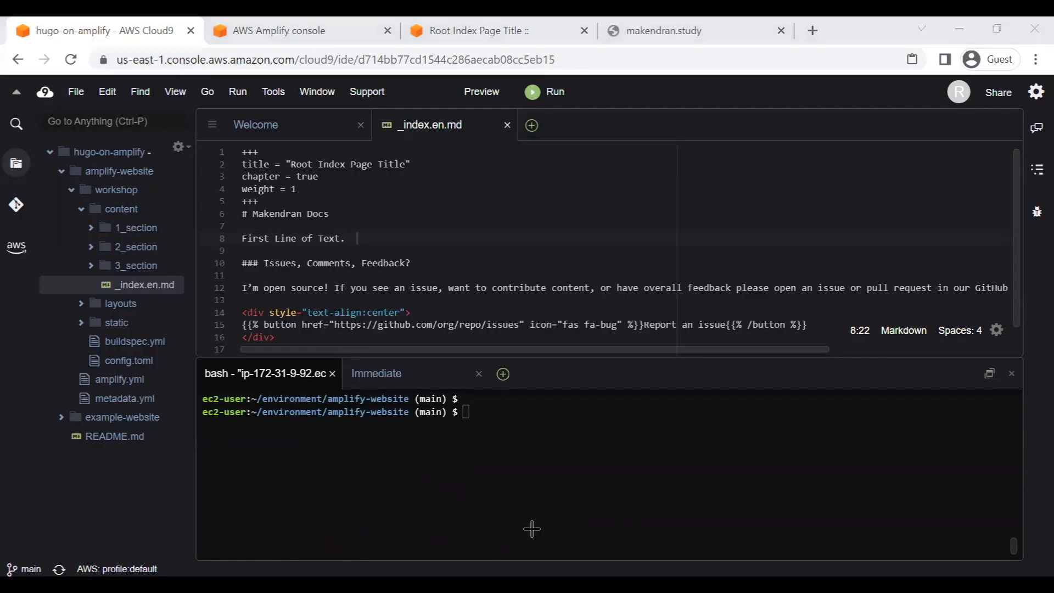
left_click(533, 528)
type("git checkout -b development")
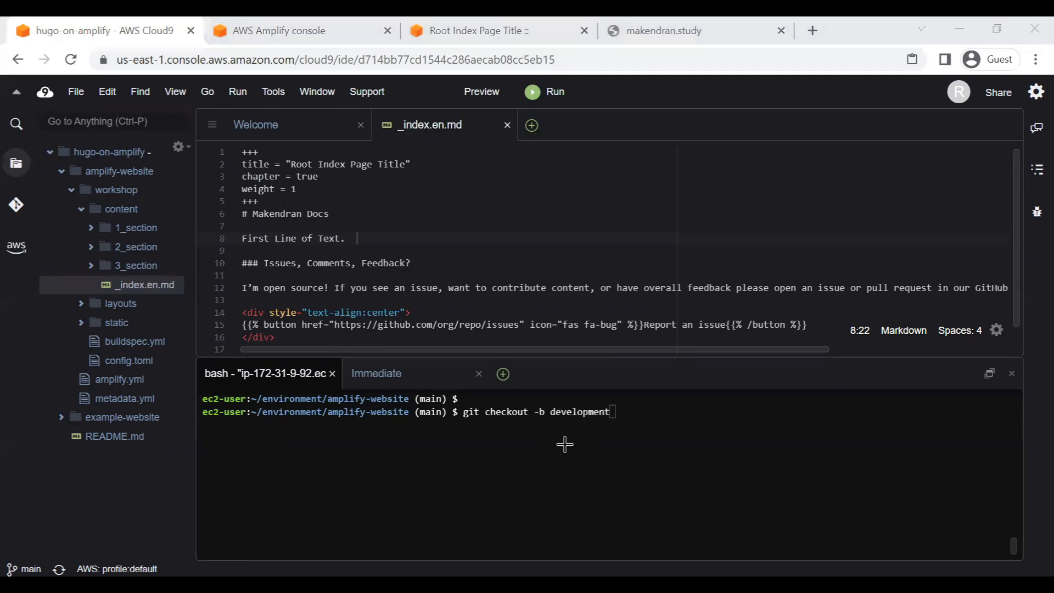
left_click(565, 443)
key("Return")
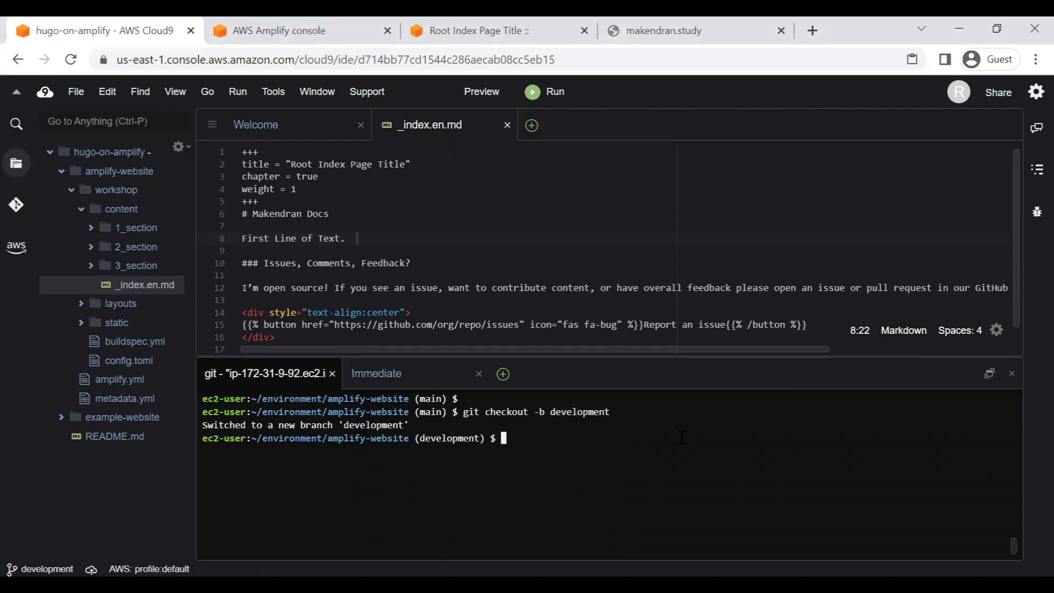
List the repository's branches with git branch and its remotes with git remote -v
type("git branch")
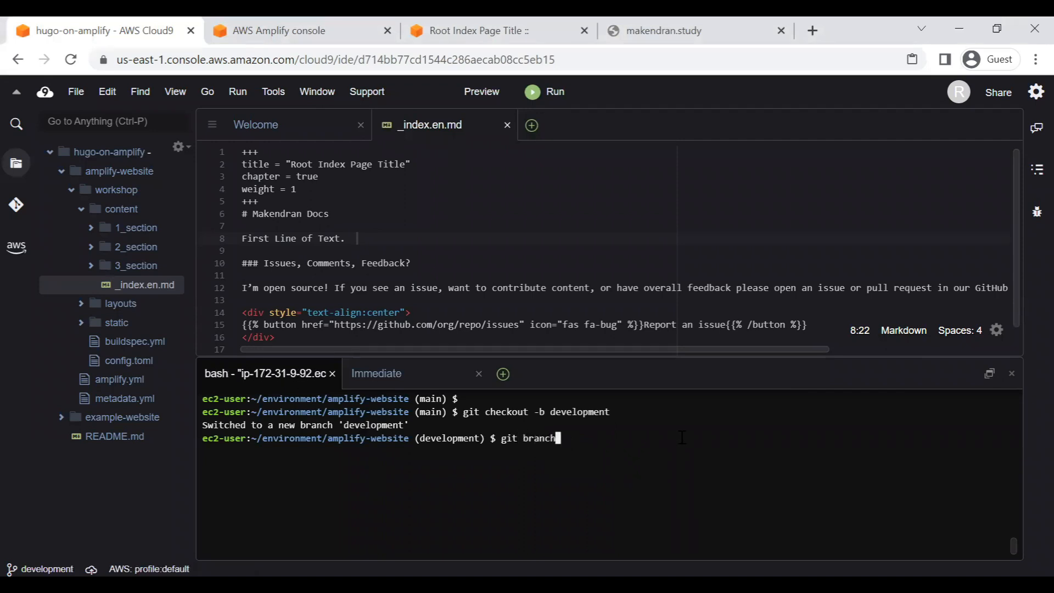
key("Return")
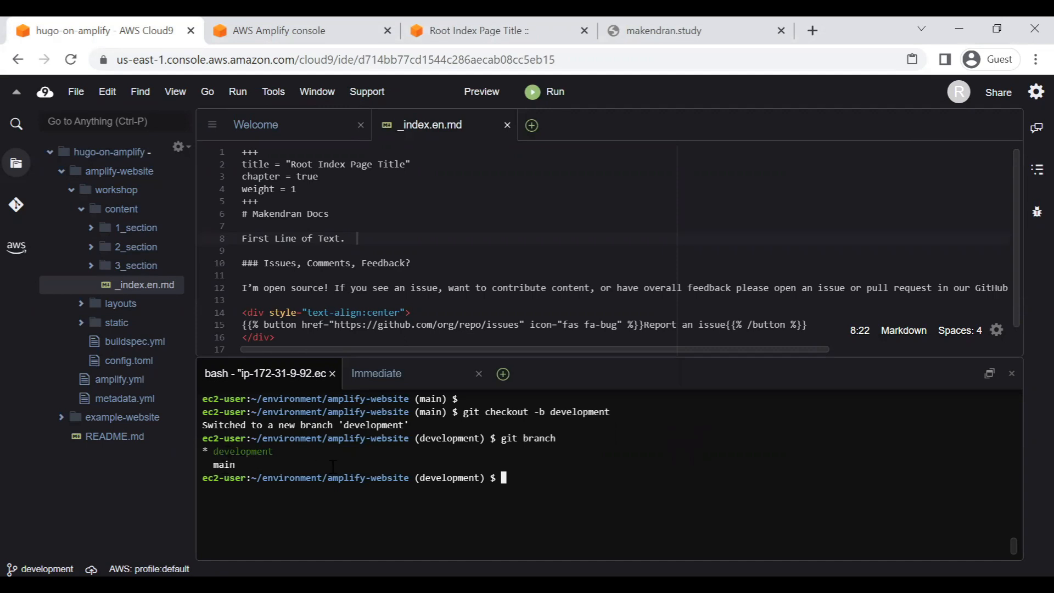
key("alt+Tab")
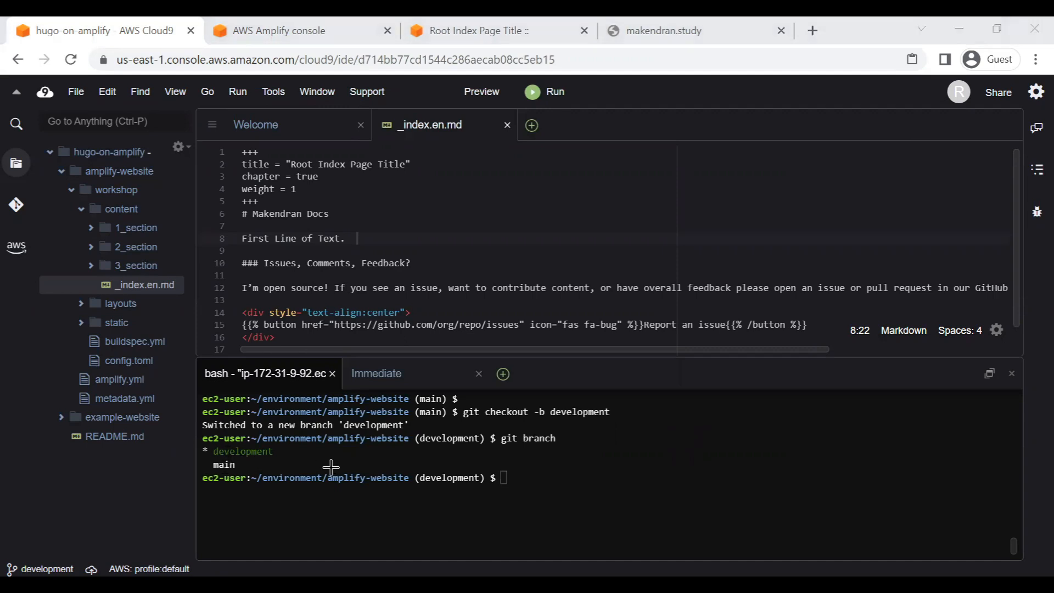
left_click(331, 466)
type("git remote -v")
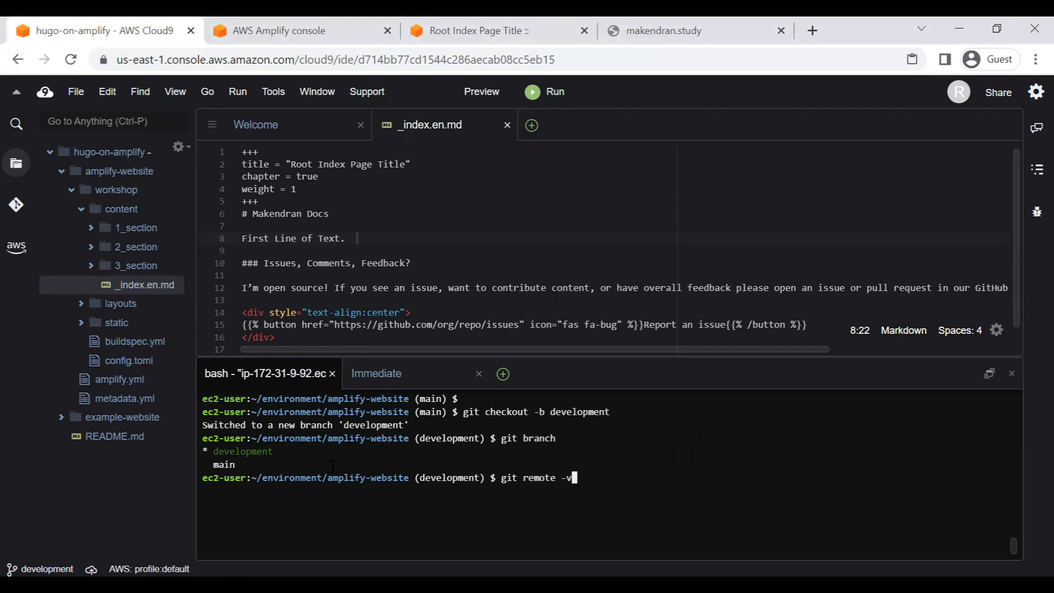
key("Return")
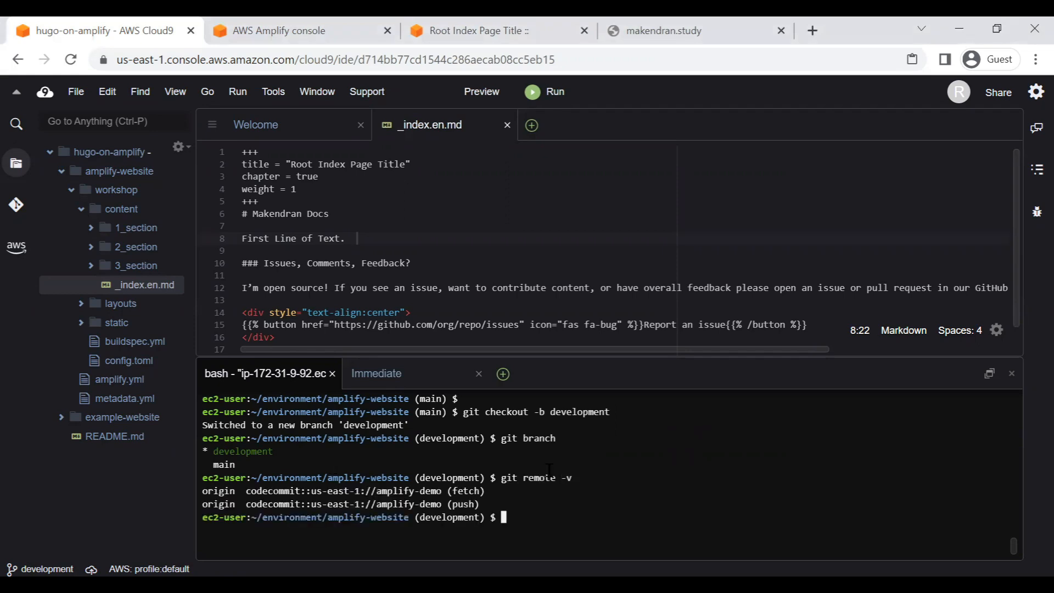
key("alt+Tab")
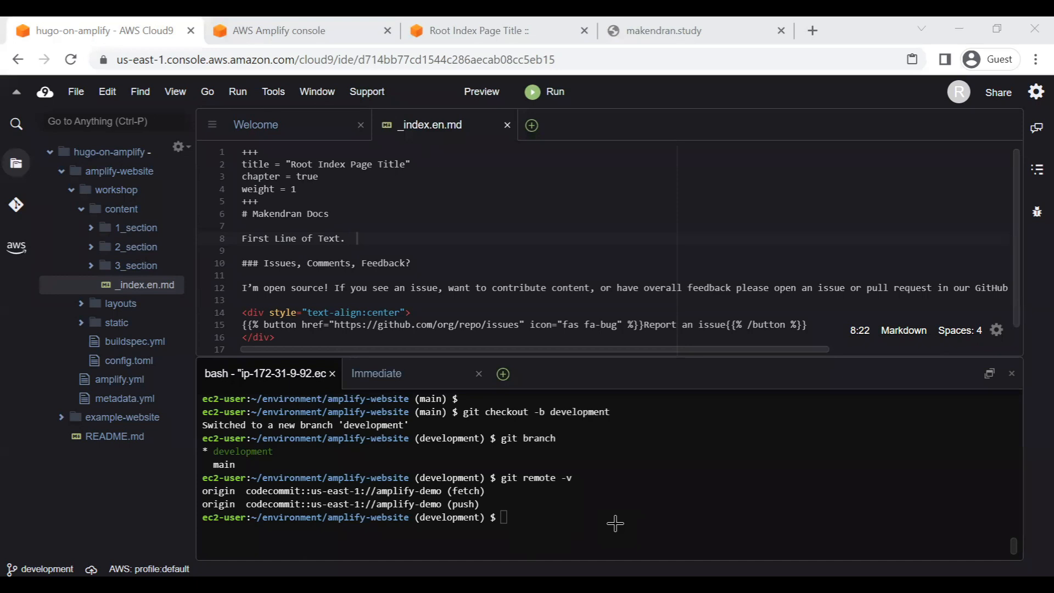
left_click(616, 523)
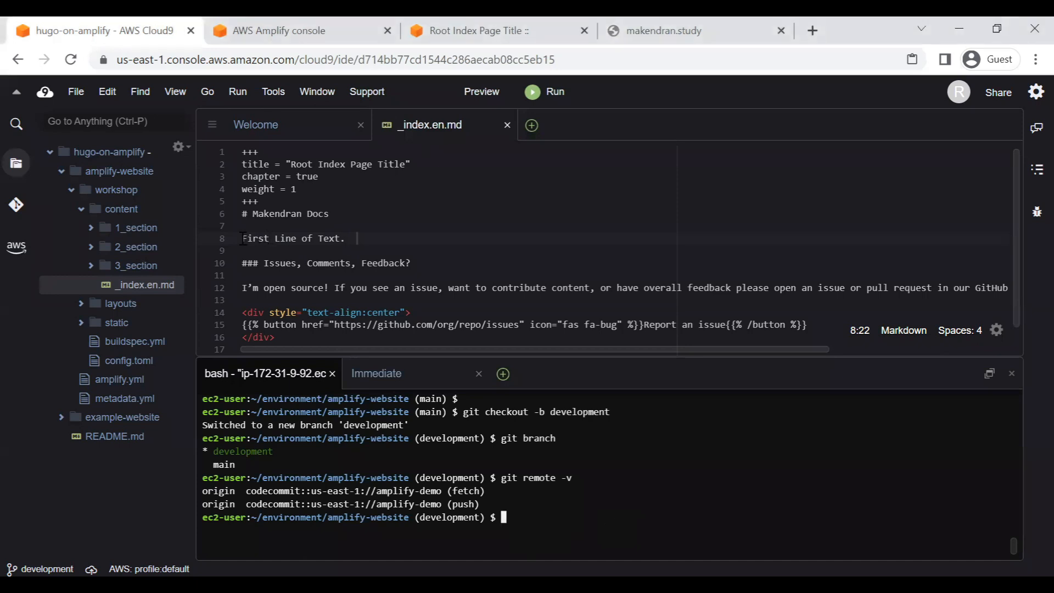
left_click_drag(242, 238, 272, 238)
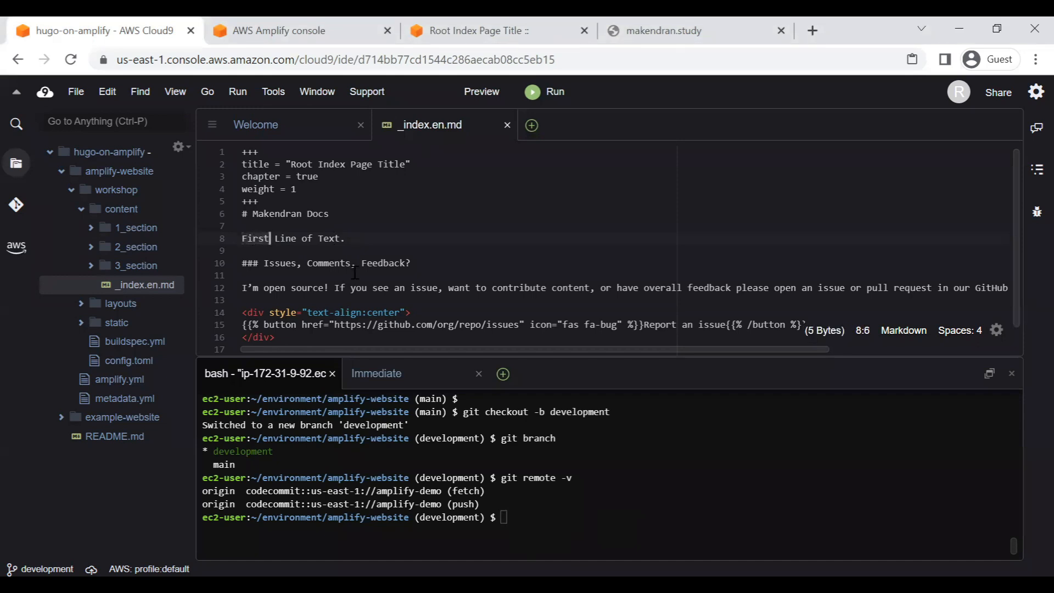
type("Se")
key("BackSpace")
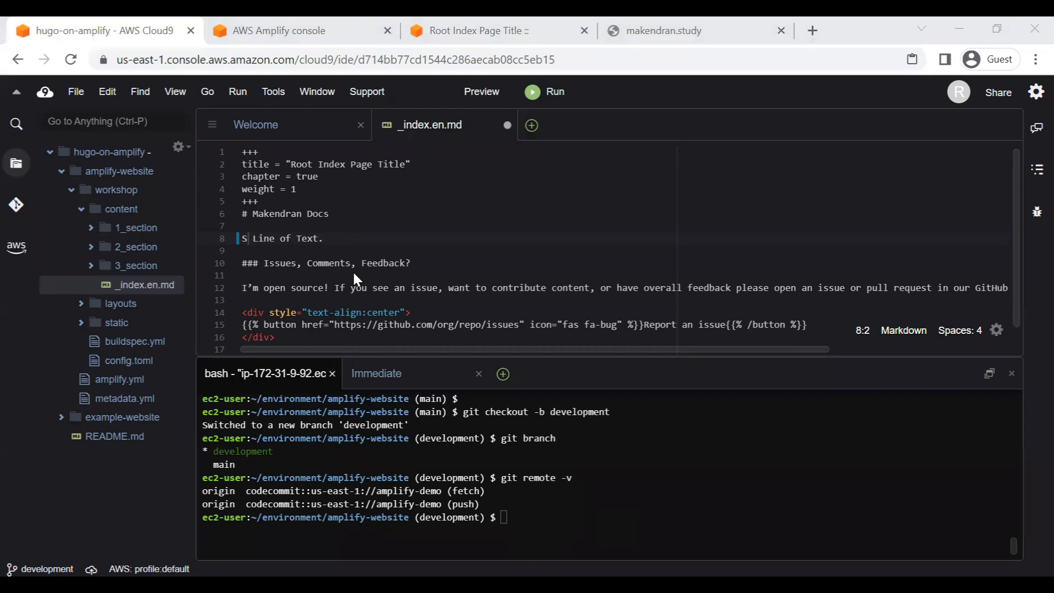
Replace the body text on line 8 of _index.en.md with "First development commit." and save the file
left_click_drag(319, 238, 242, 238)
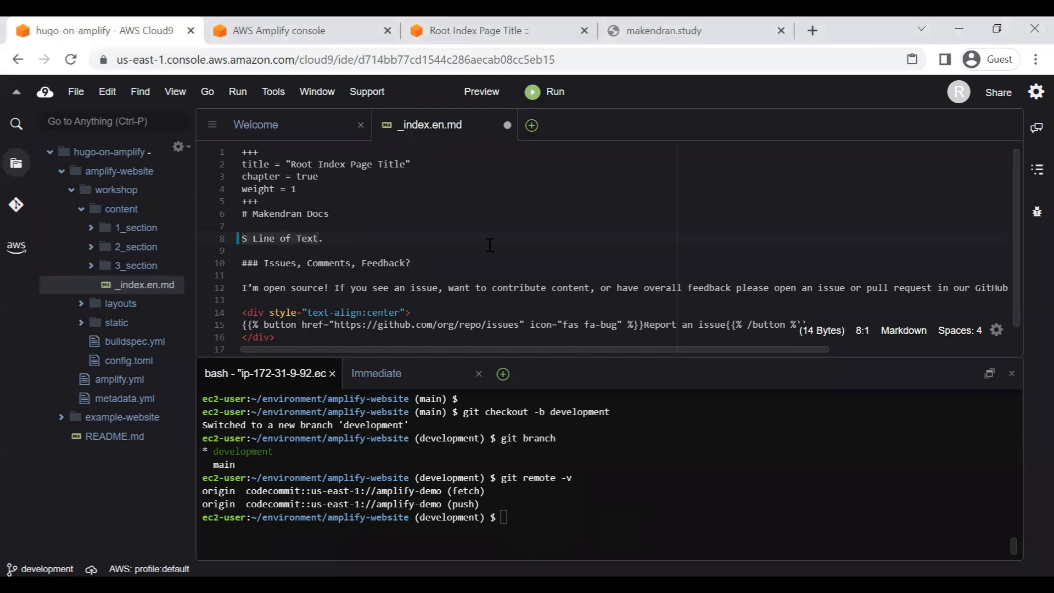
type("First development com")
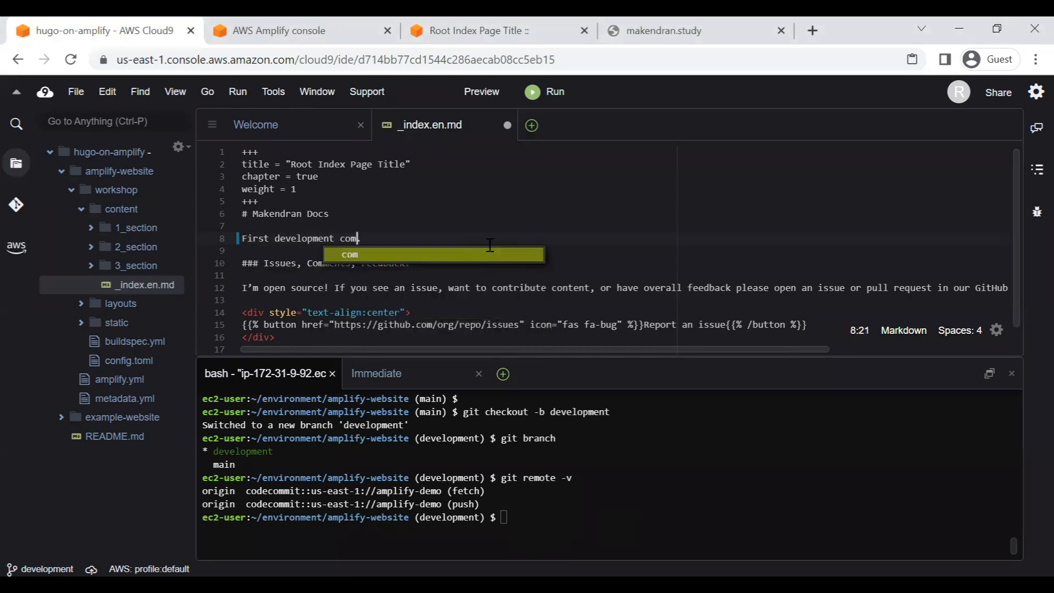
type("mit.")
key("Down")
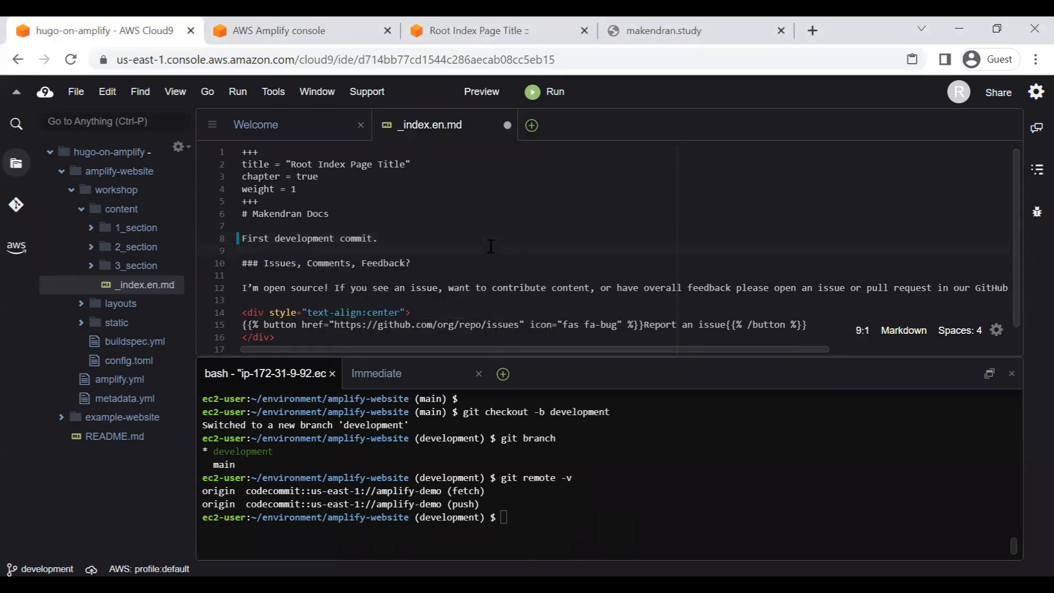
key("ctrl+s")
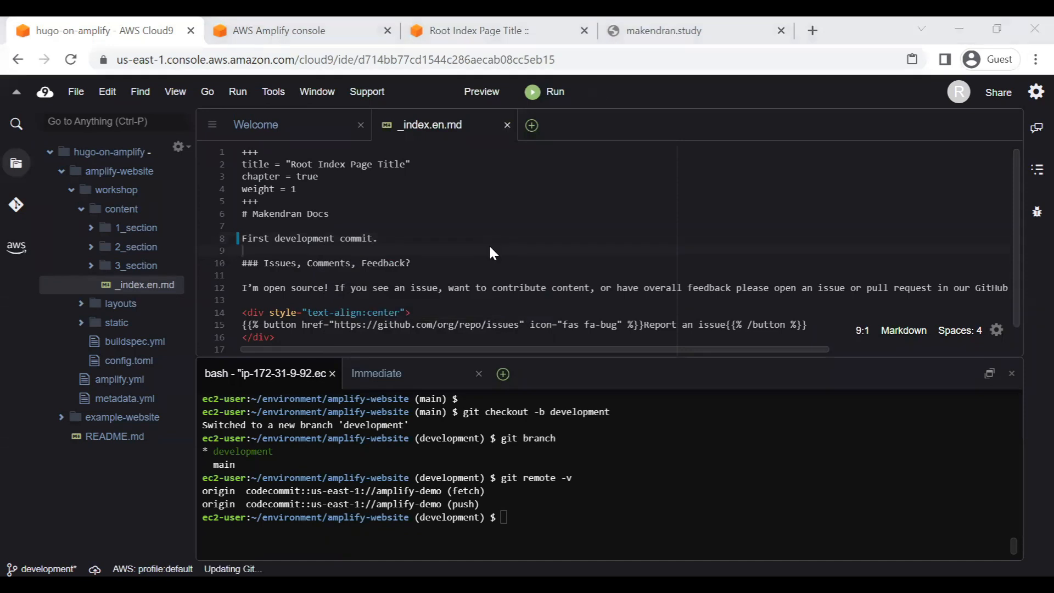
Stage all files with git add * and commit them using git commit -am with the message "first development commit"
type("git add ")
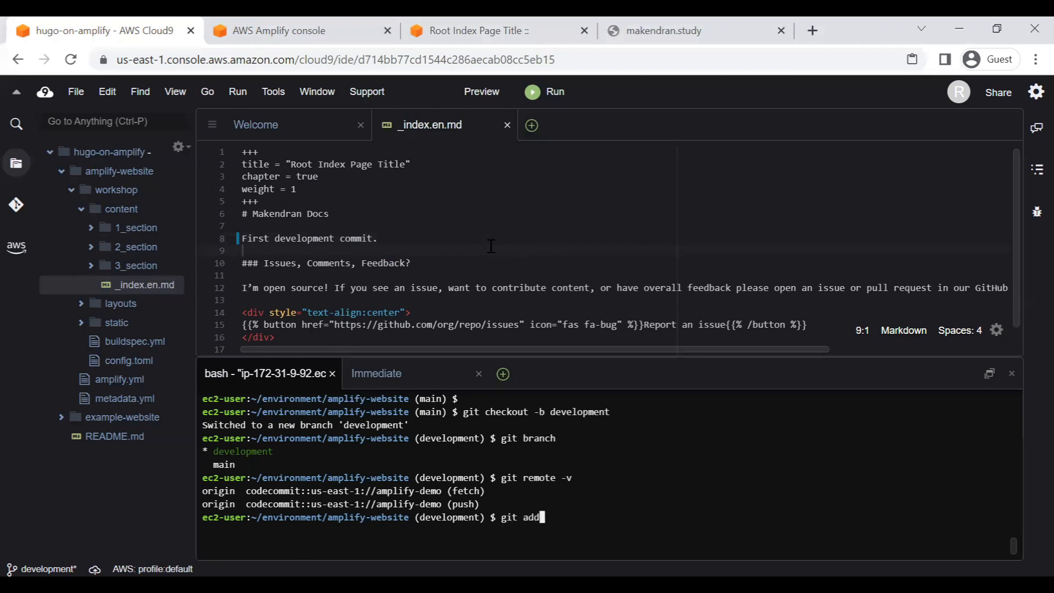
type("*")
key("Return")
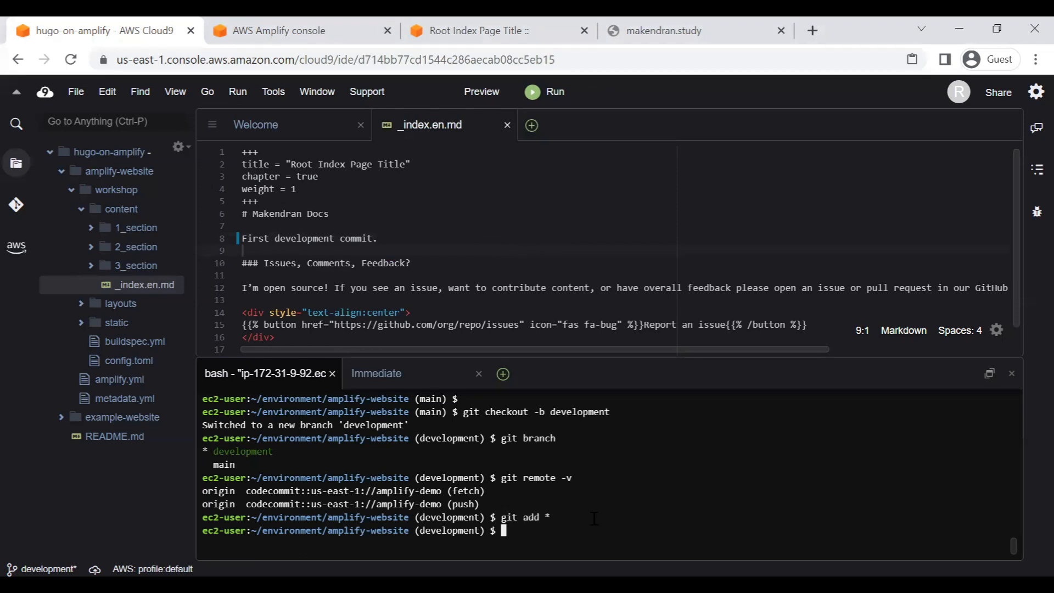
type("git commit ")
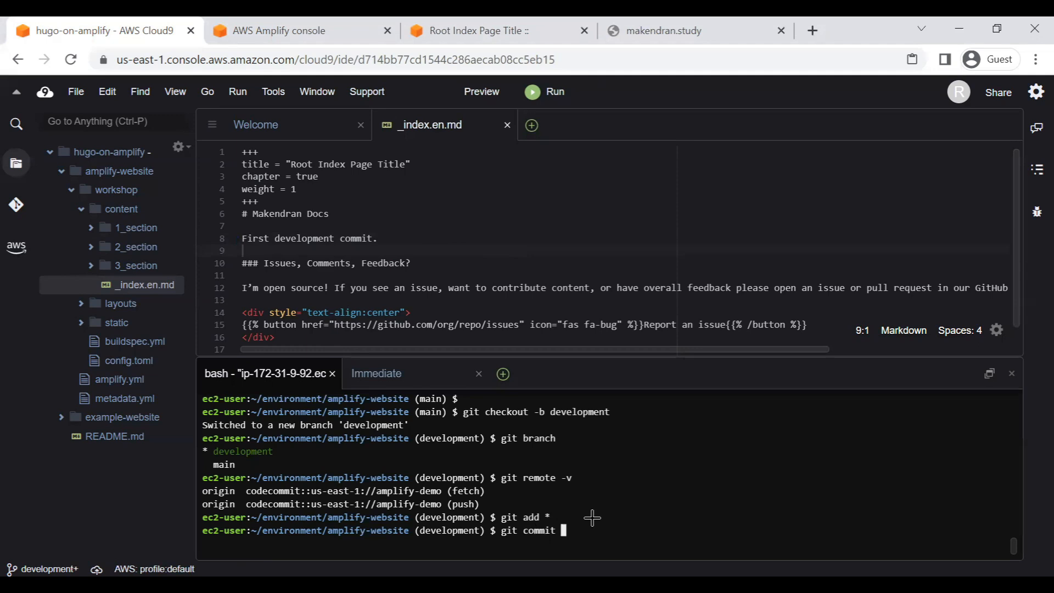
type("-am \"first developmen")
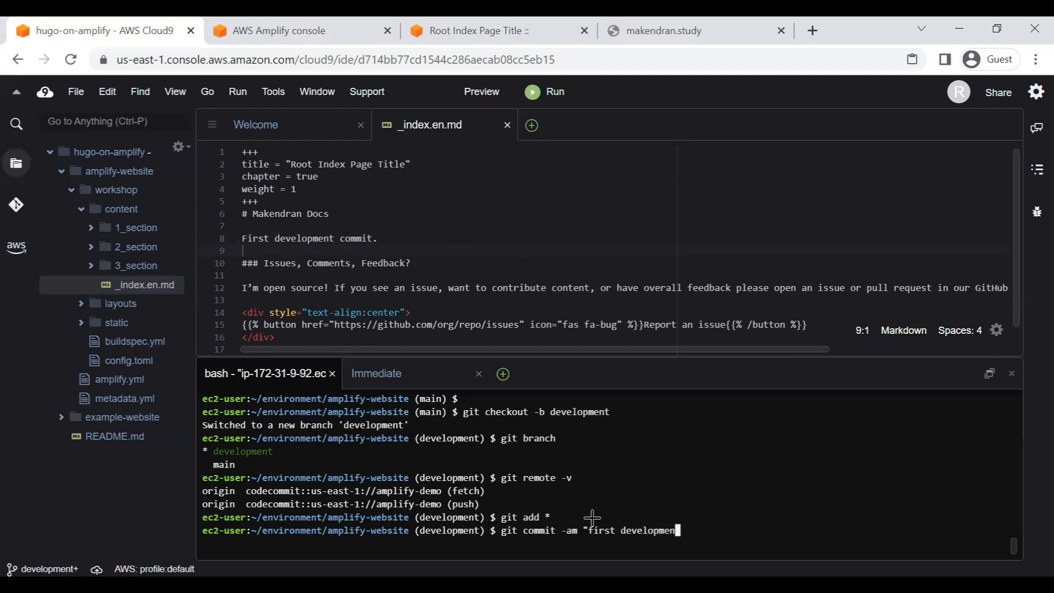
type("t commit\"")
key("Return")
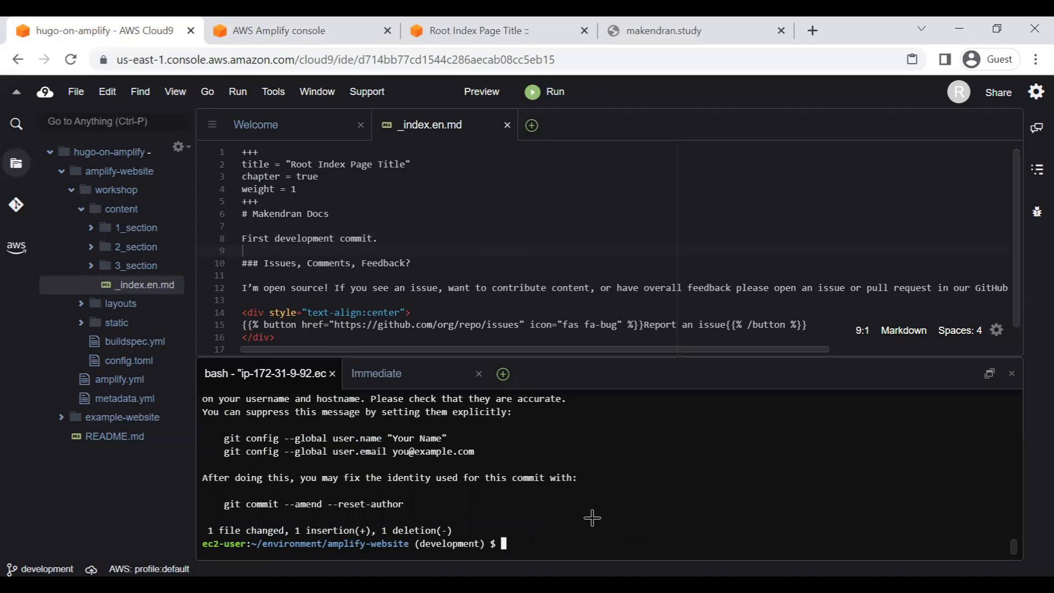
Push the development branch to origin and set it as the upstream with git push -u
type("git push -u origin development")
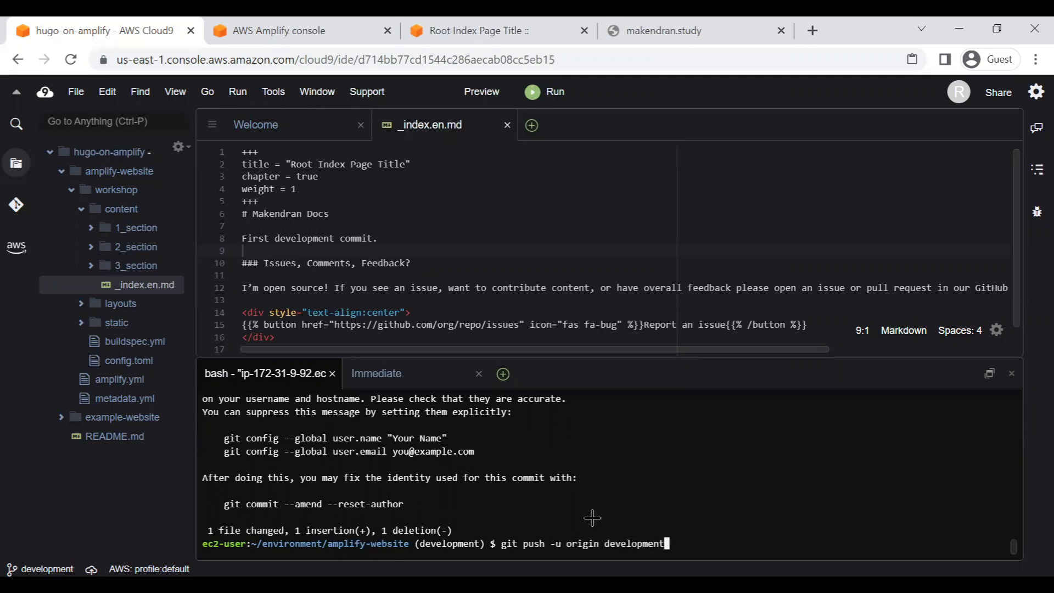
key("Return")
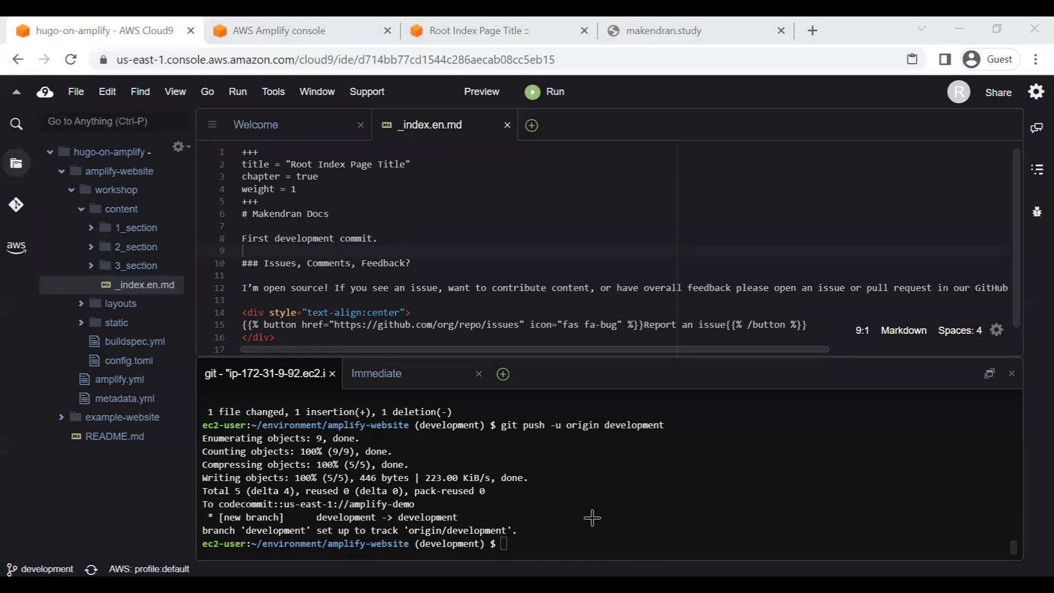
key("alt+Tab")
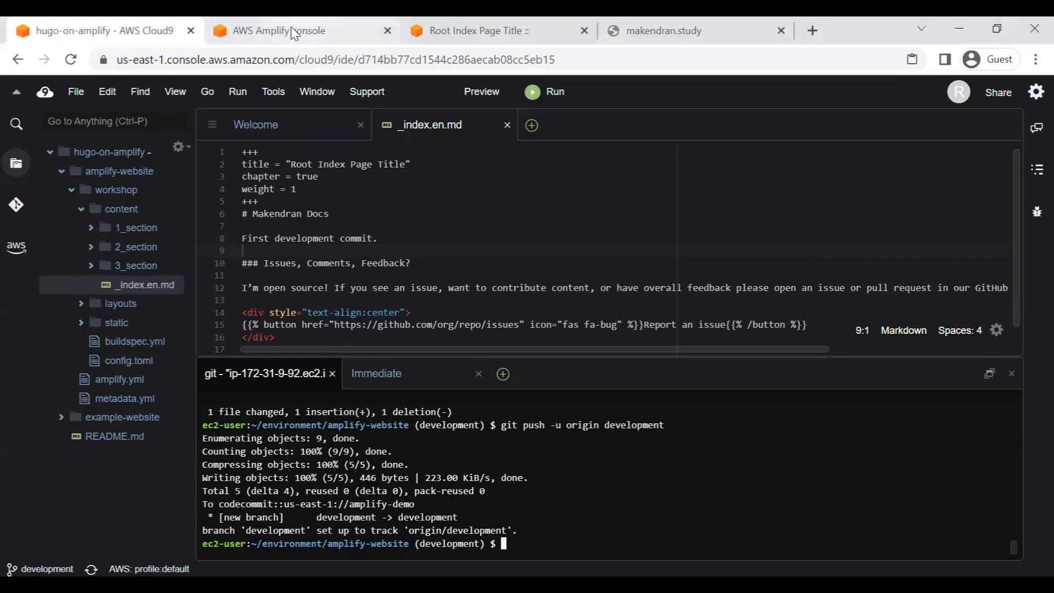
Return to the Amplify console and connect the CodeCommit development branch to the amplify-demo app
left_click(295, 34)
scroll(381, 300, "up", 2)
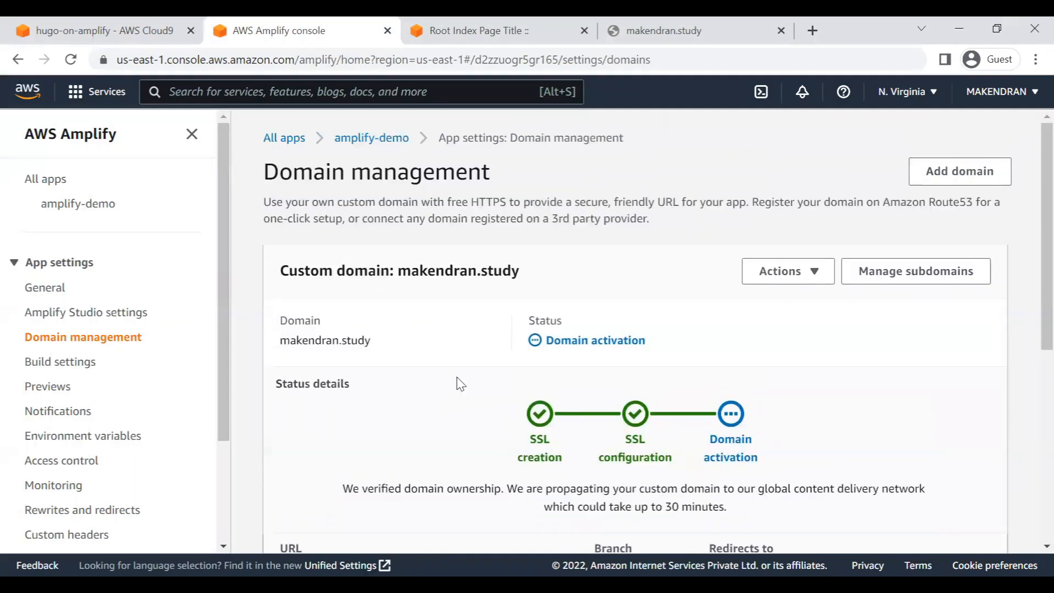
left_click(121, 324)
left_click(103, 344)
left_click(88, 205)
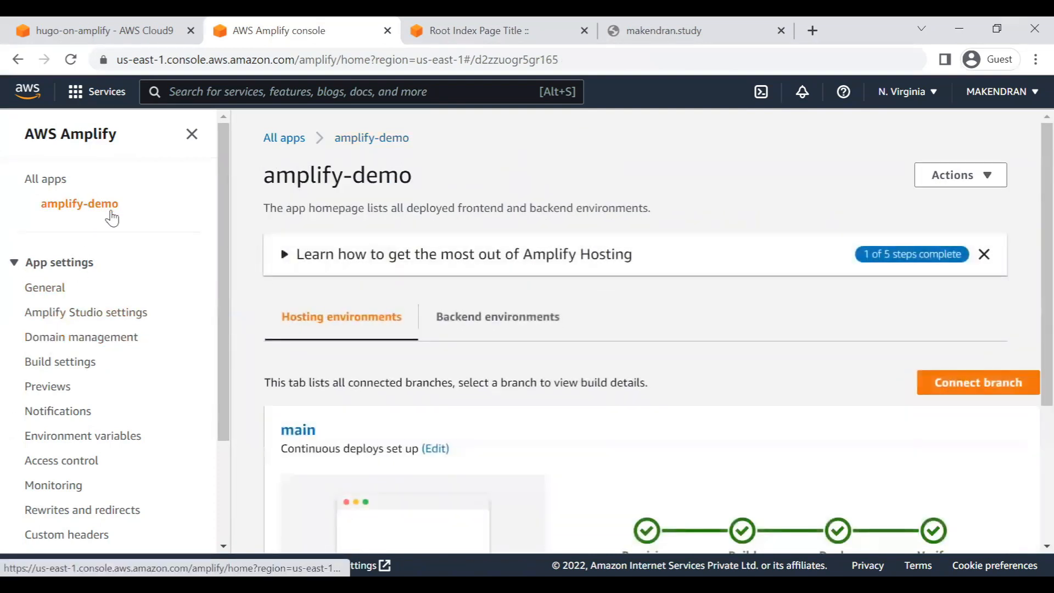
left_click(943, 385)
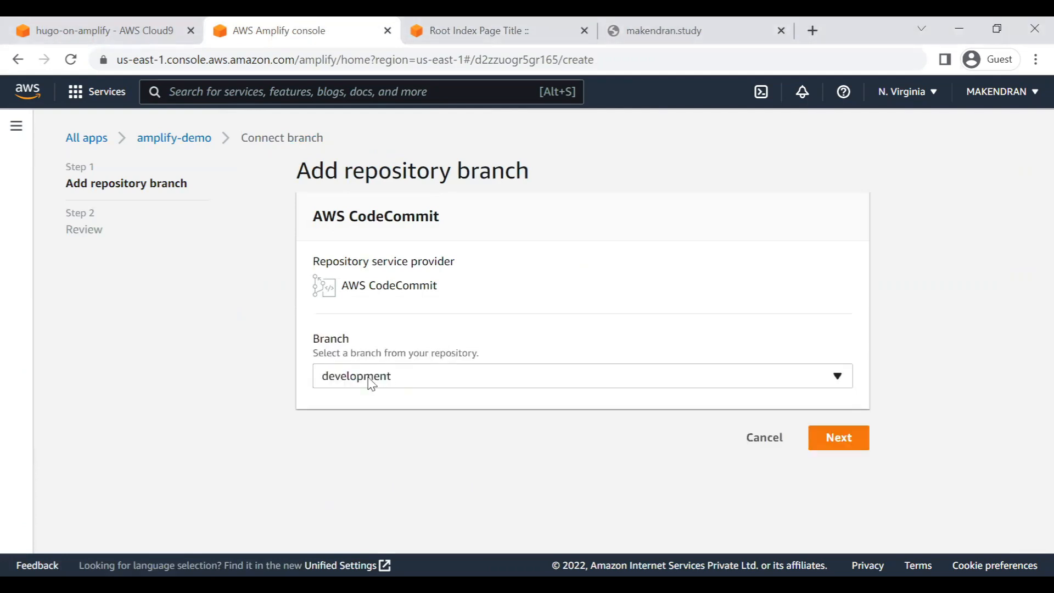
left_click(371, 384)
left_click(371, 384)
left_click(838, 439)
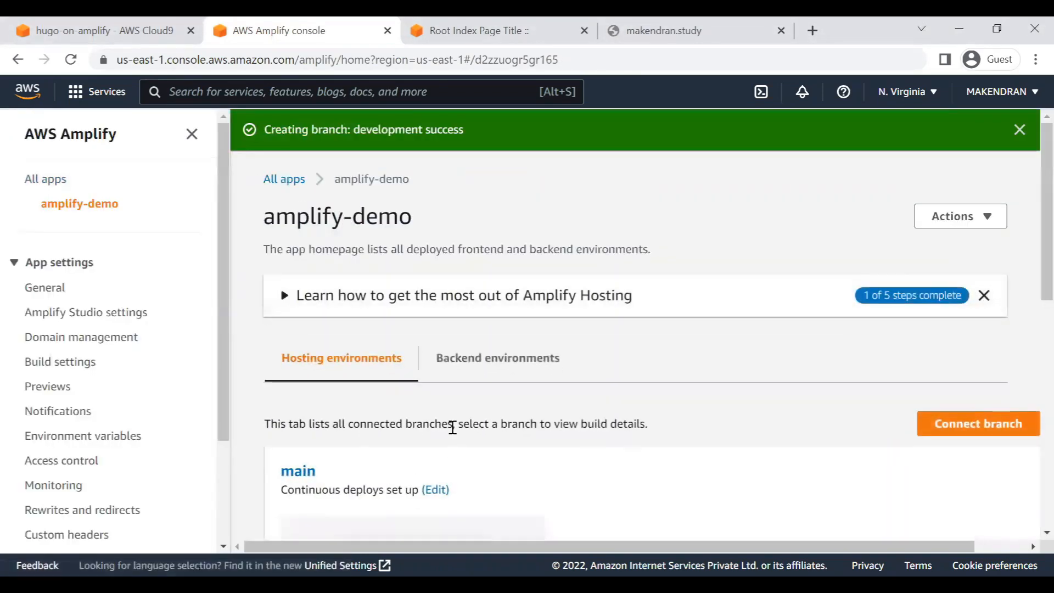
Compare the build status of the development branch with that of main under the hosting environments
scroll(452, 428, "down", 7)
scroll(453, 427, "up", 4)
scroll(454, 432, "up", 1)
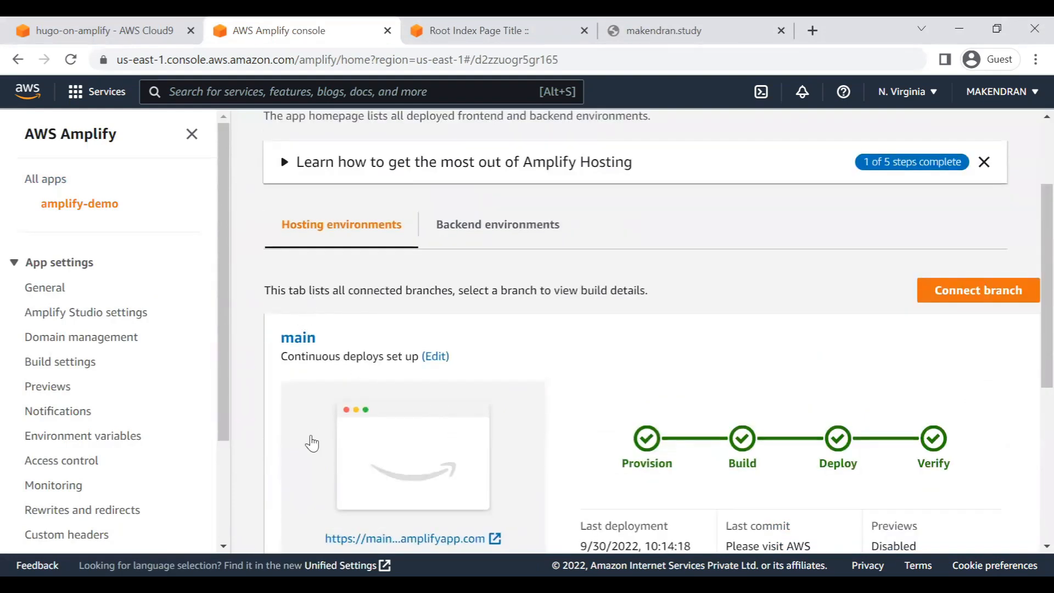
scroll(312, 443, "down", 5)
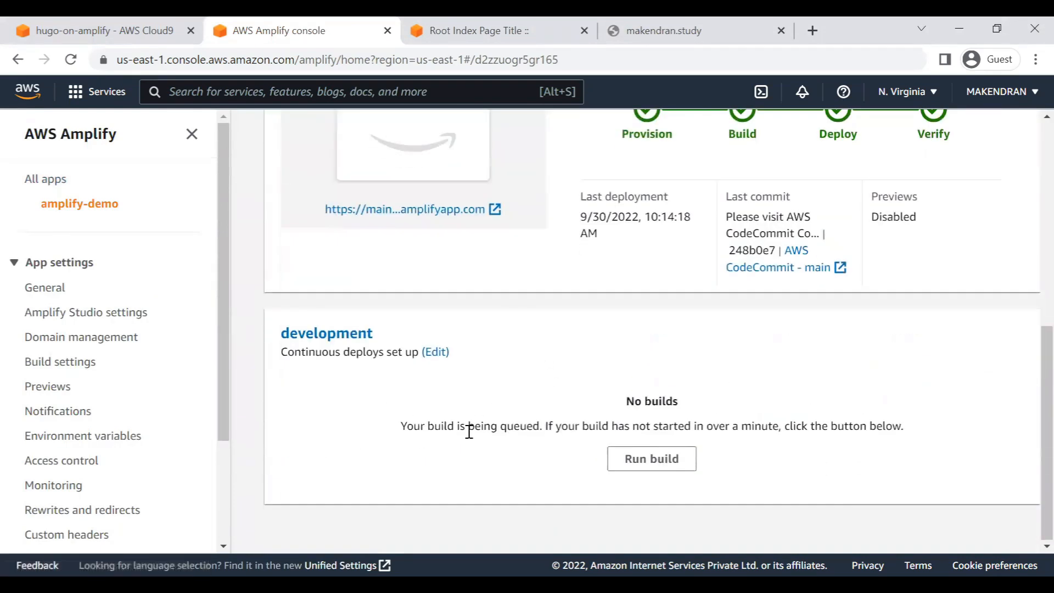
scroll(429, 459, "up", 5)
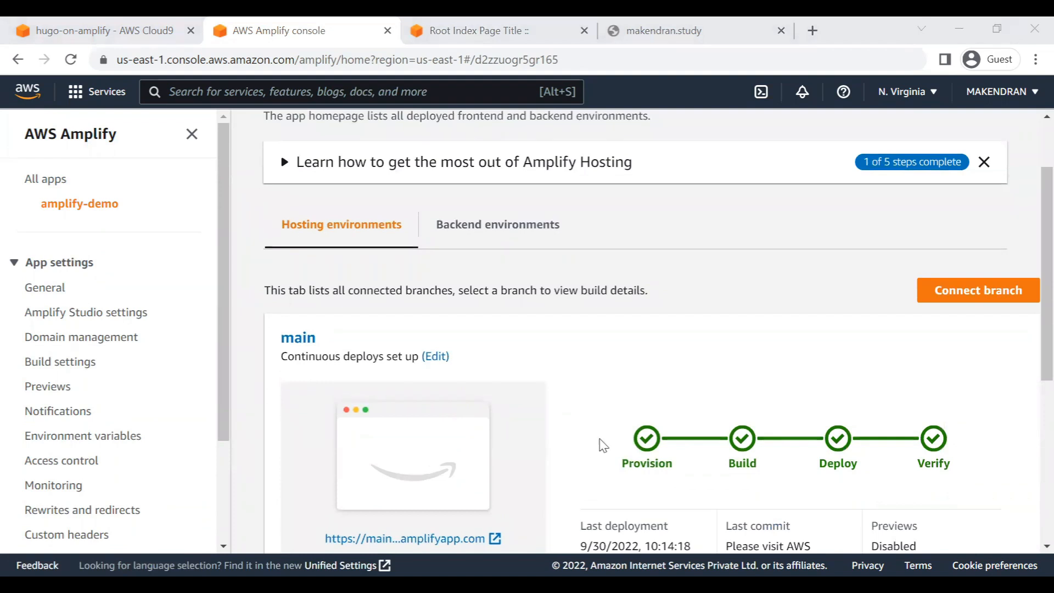
Open the development branch's build details and examine its provisioning log and the progress of Build 1
scroll(590, 447, "down", 5)
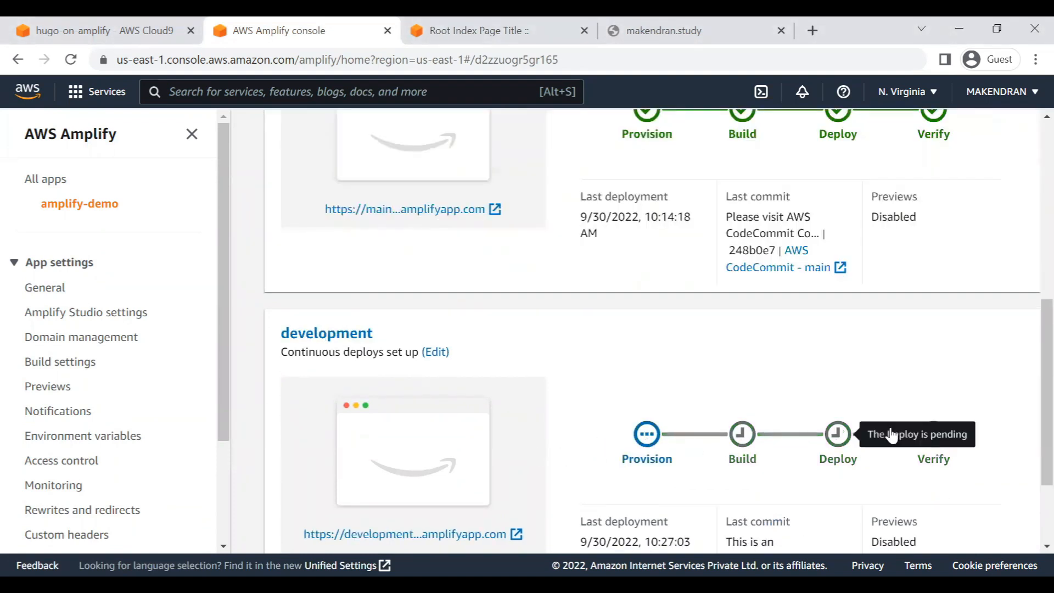
scroll(642, 480, "down", 1)
scroll(641, 481, "down", 2)
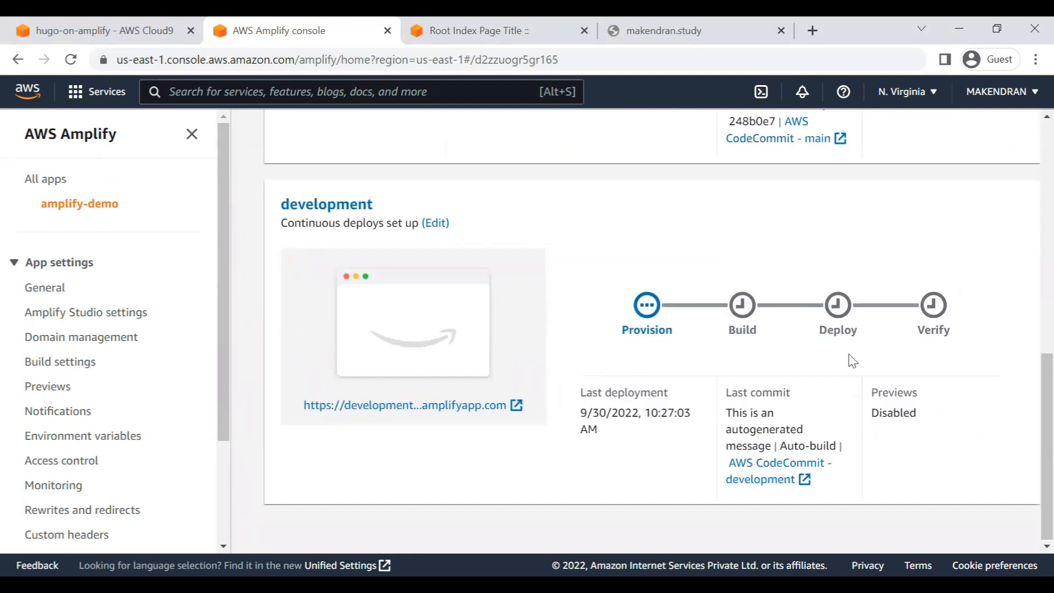
left_click(445, 451)
left_click(352, 212)
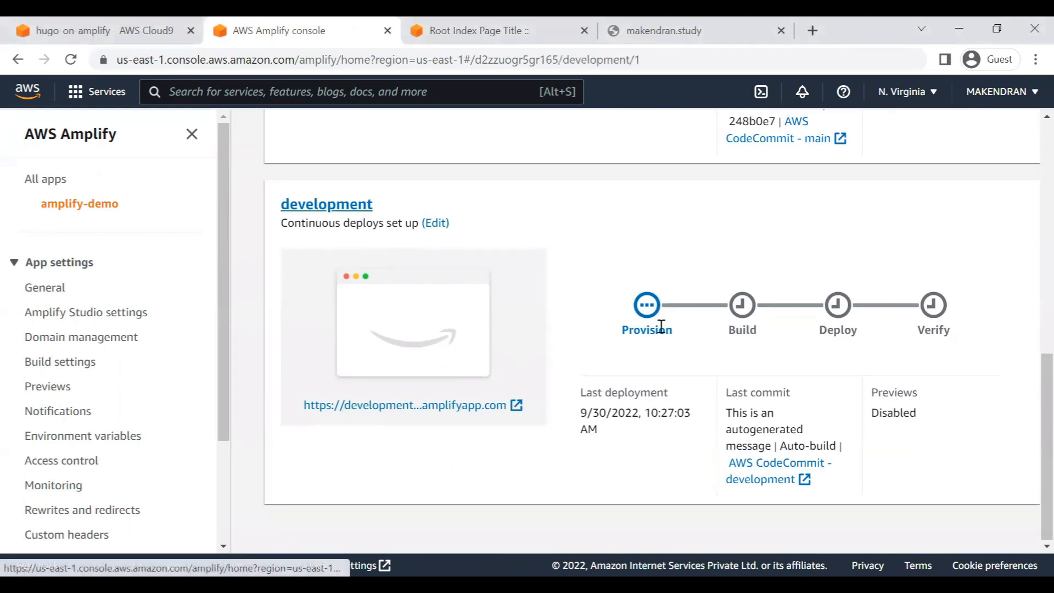
scroll(876, 301, "up", 6)
scroll(1003, 335, "down", 1)
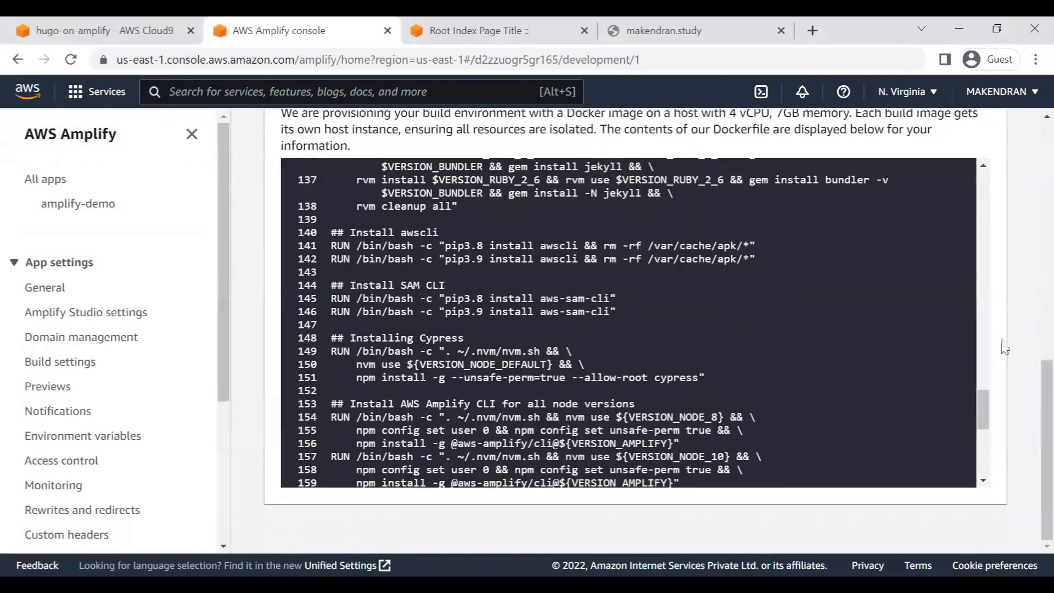
scroll(1002, 348, "up", 7)
scroll(555, 434, "up", 3)
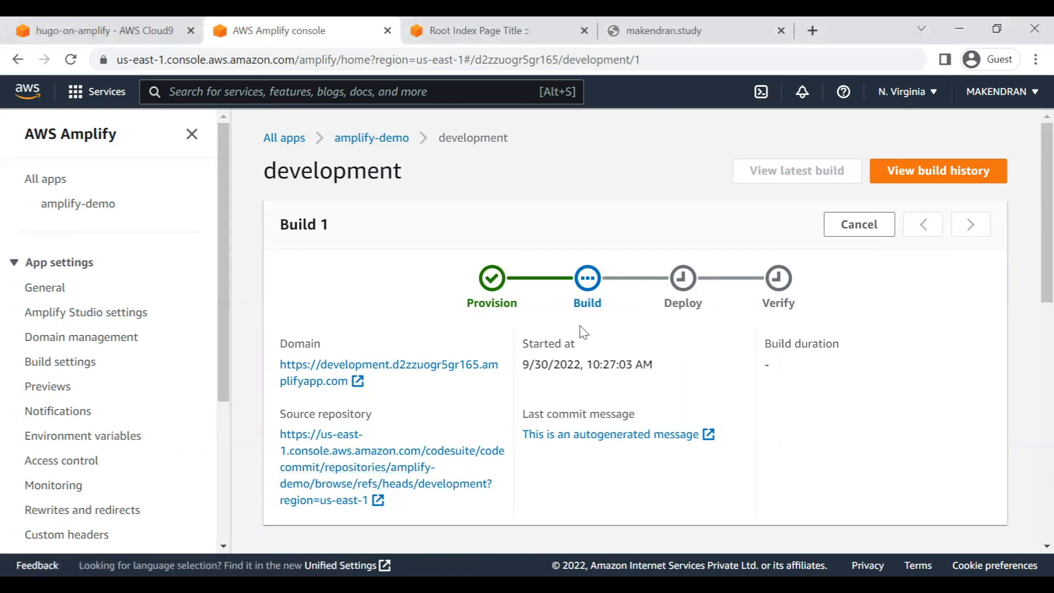
Reload the custom domain's page, view the main branch's deployed site, and return to the Amplify console
left_click(696, 34)
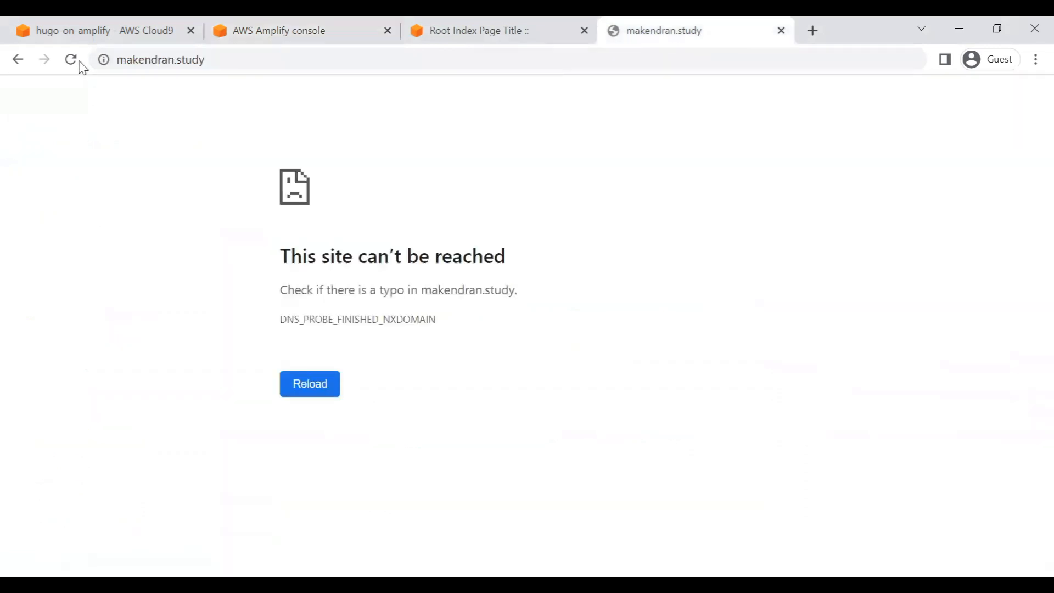
left_click(70, 59)
left_click(479, 33)
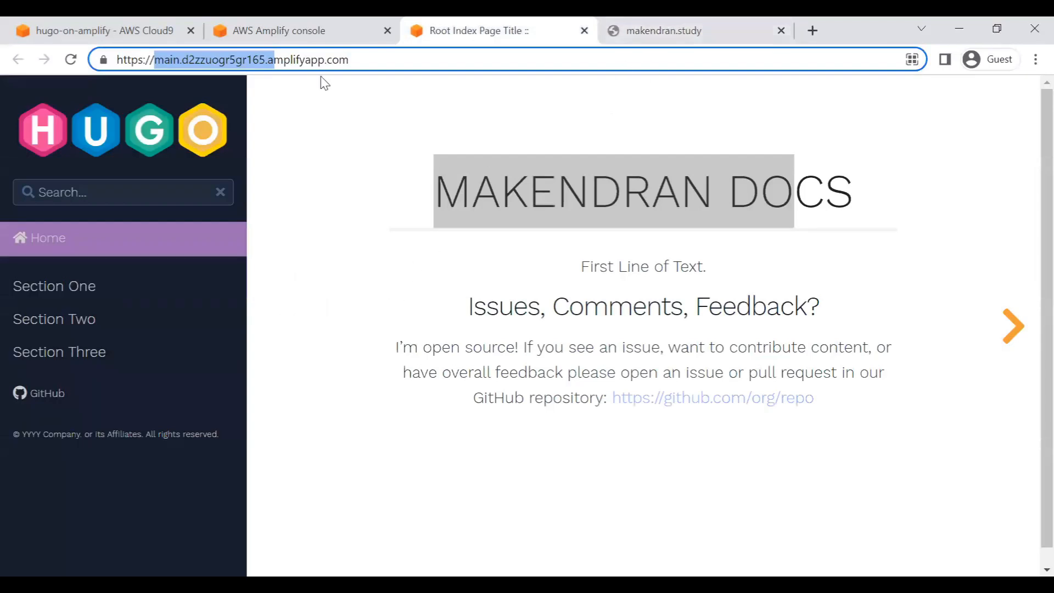
left_click(280, 23)
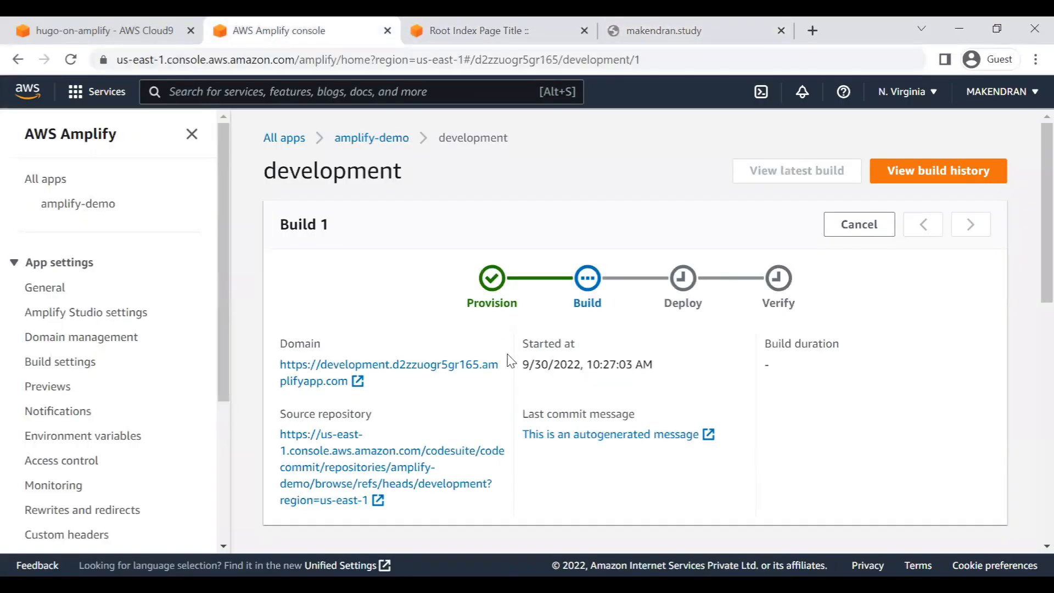
Examine the repository cloning log in the Build stage of the development branch
scroll(483, 384, "down", 7)
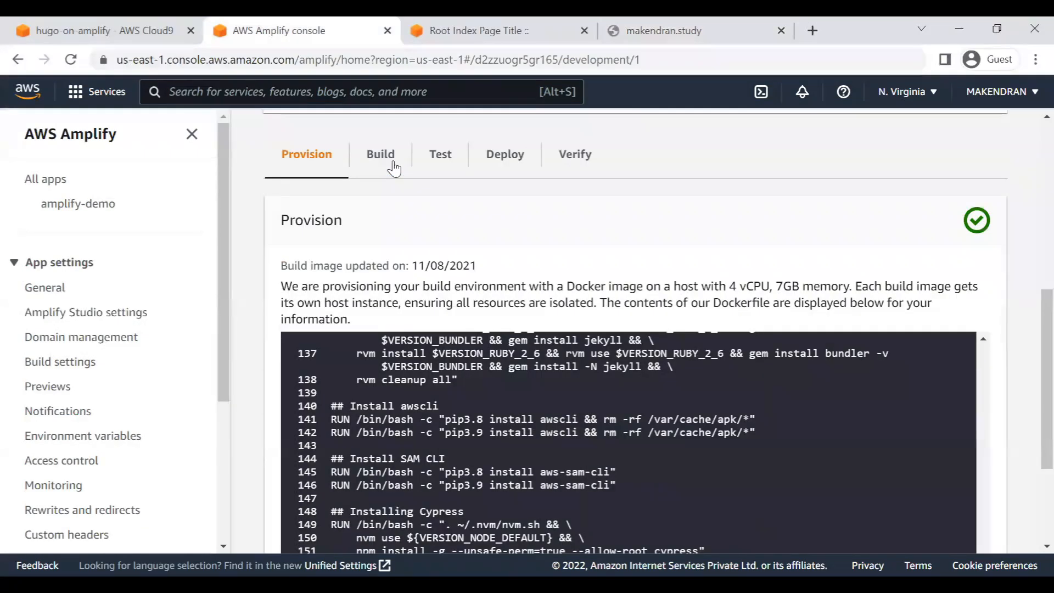
left_click(381, 154)
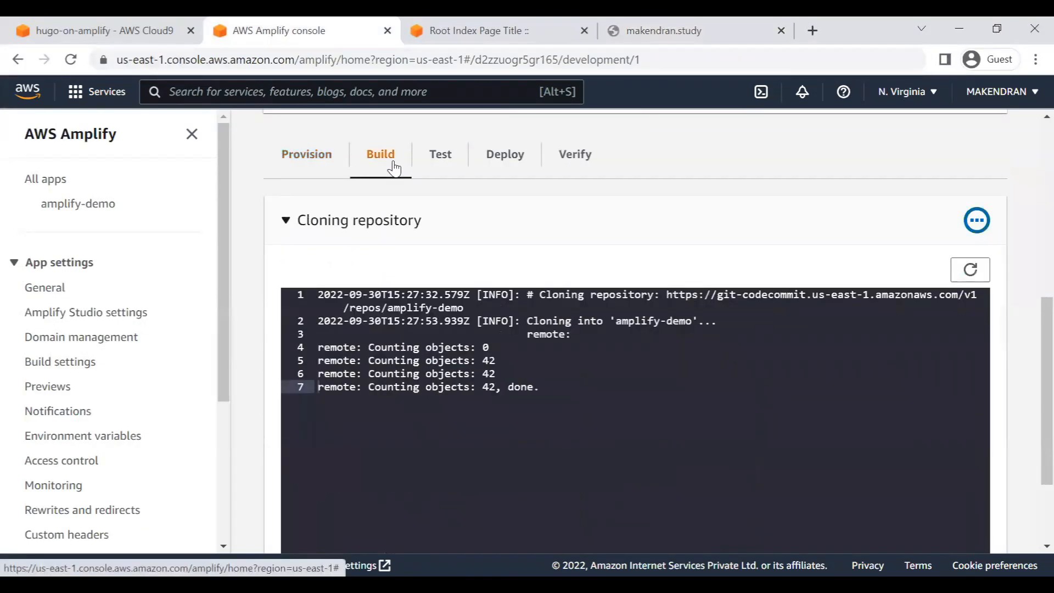
scroll(360, 244, "up", 2)
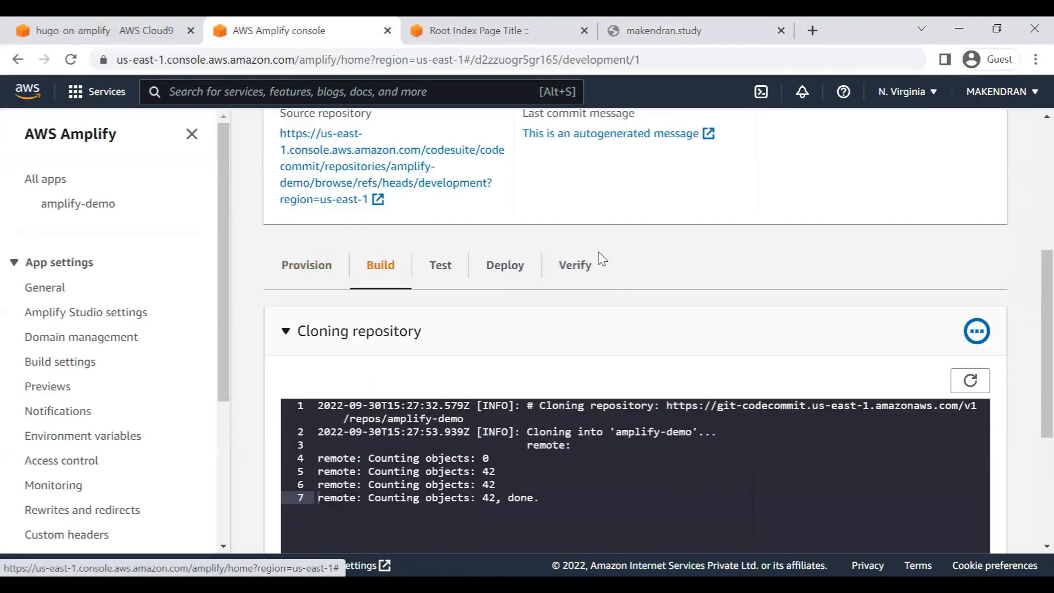
scroll(587, 219, "up", 4)
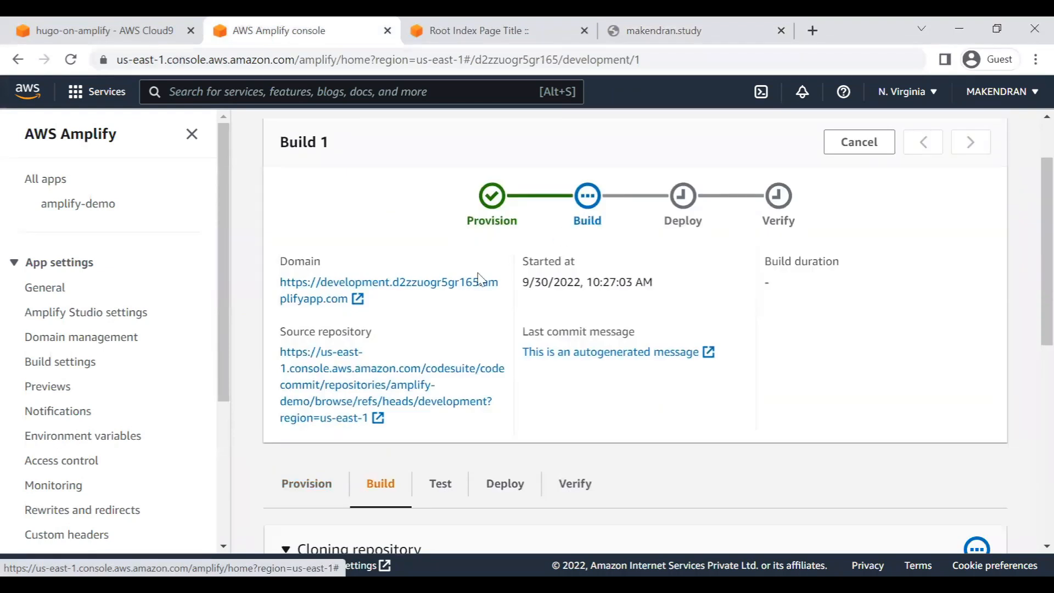
scroll(416, 383, "up", 2)
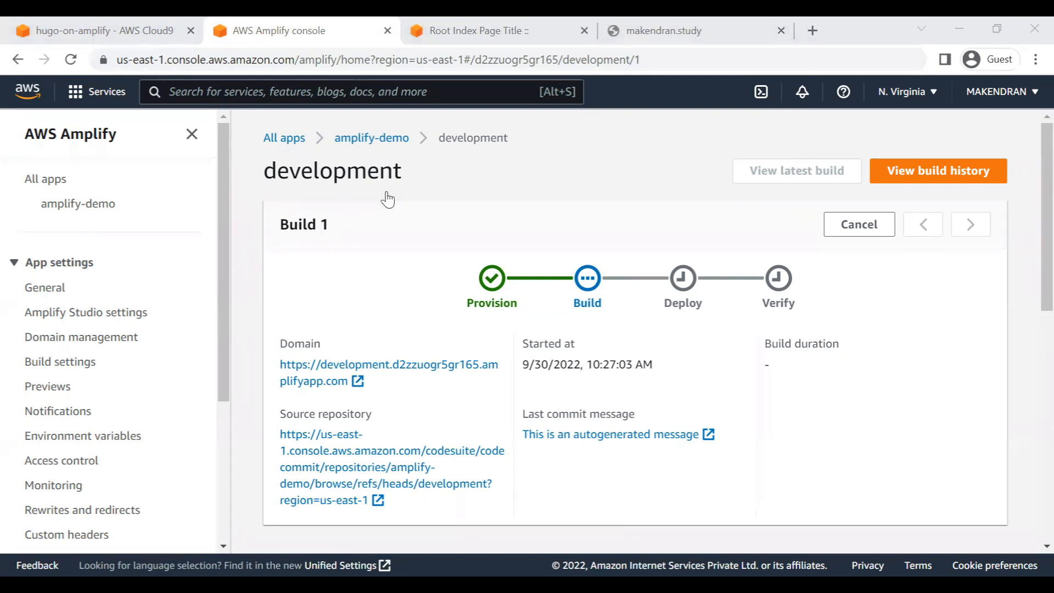
Go back to the amplify-demo overview, reopen the development branch's Build stage, and expand the cloning log to check its progress
left_click(394, 141)
scroll(447, 418, "down", 7)
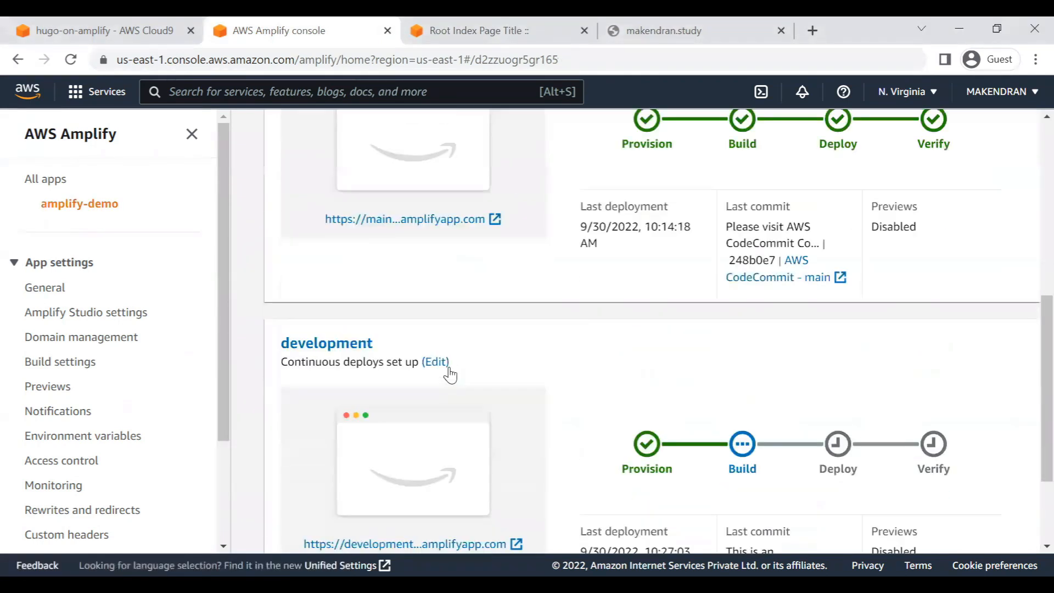
scroll(461, 373, "down", 3)
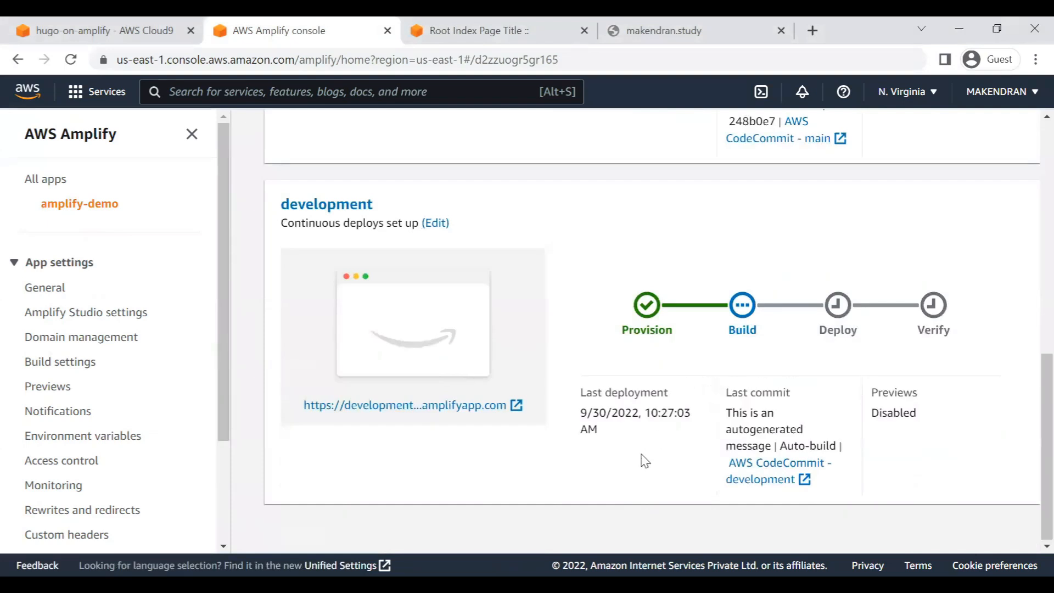
left_click(742, 329)
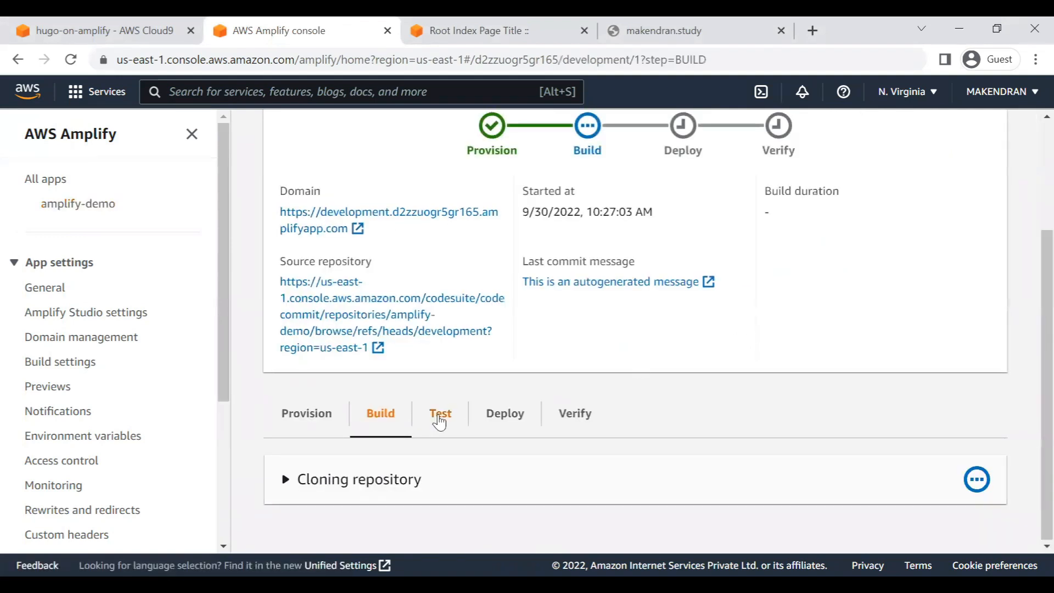
left_click(351, 478)
scroll(502, 475, "down", 5)
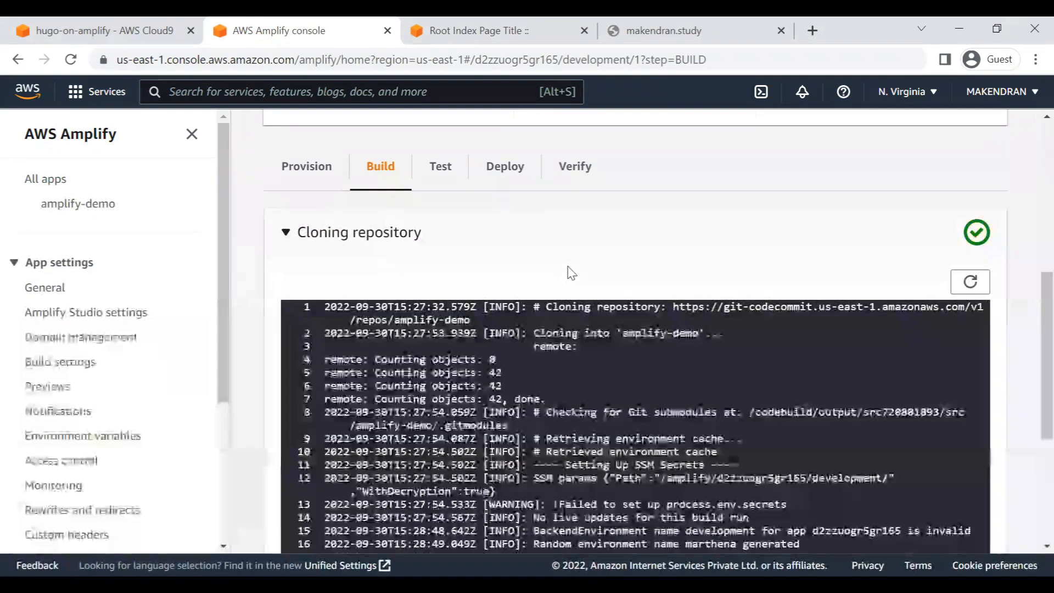
scroll(477, 264, "up", 5)
scroll(527, 296, "up", 3)
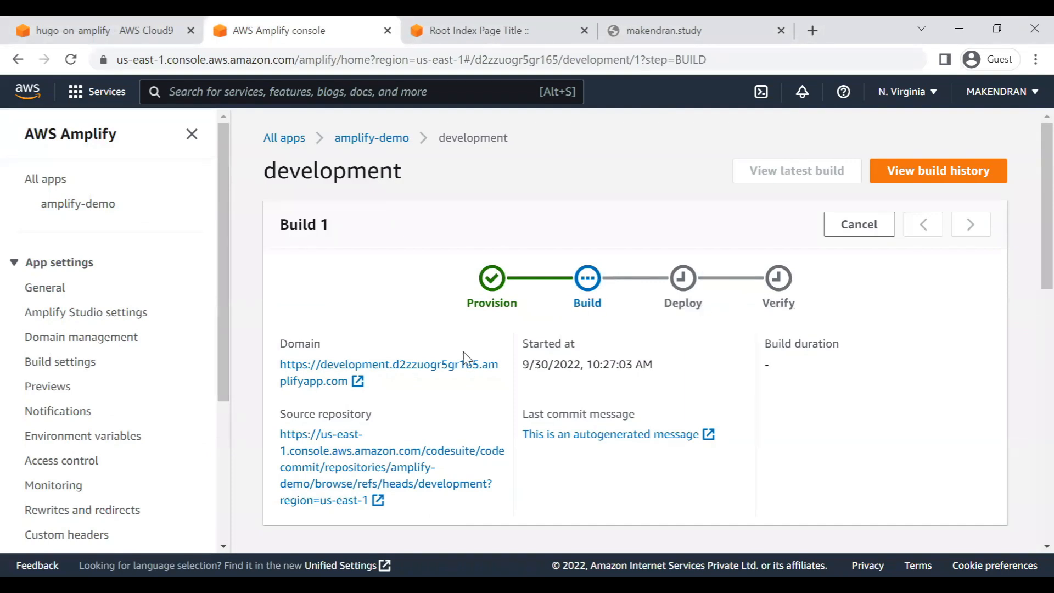
Examine and refresh the Deploy log of the development build, and check the build's overall progress
scroll(736, 313, "down", 6)
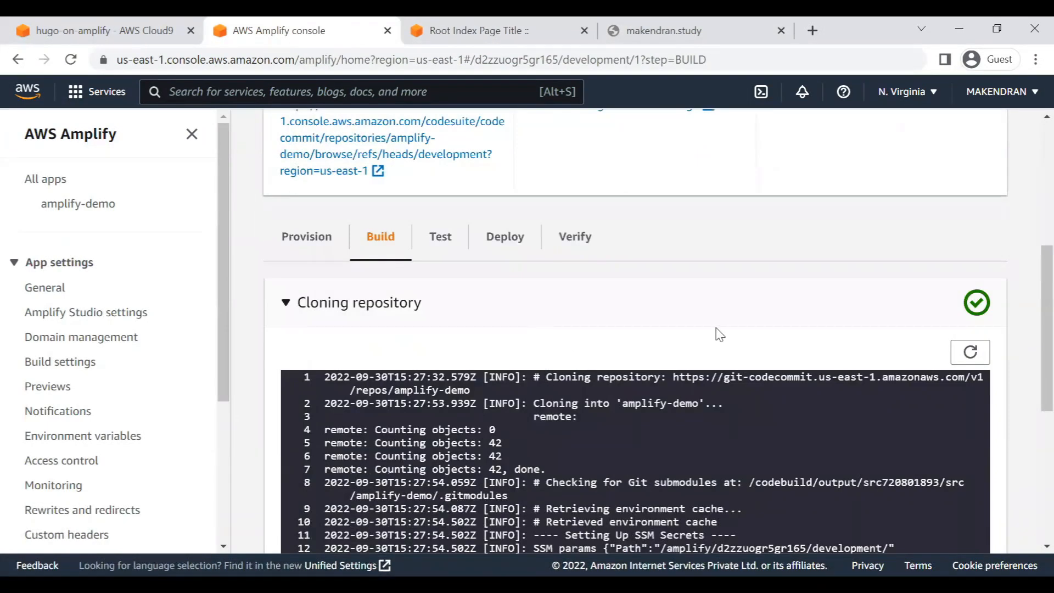
left_click(505, 256)
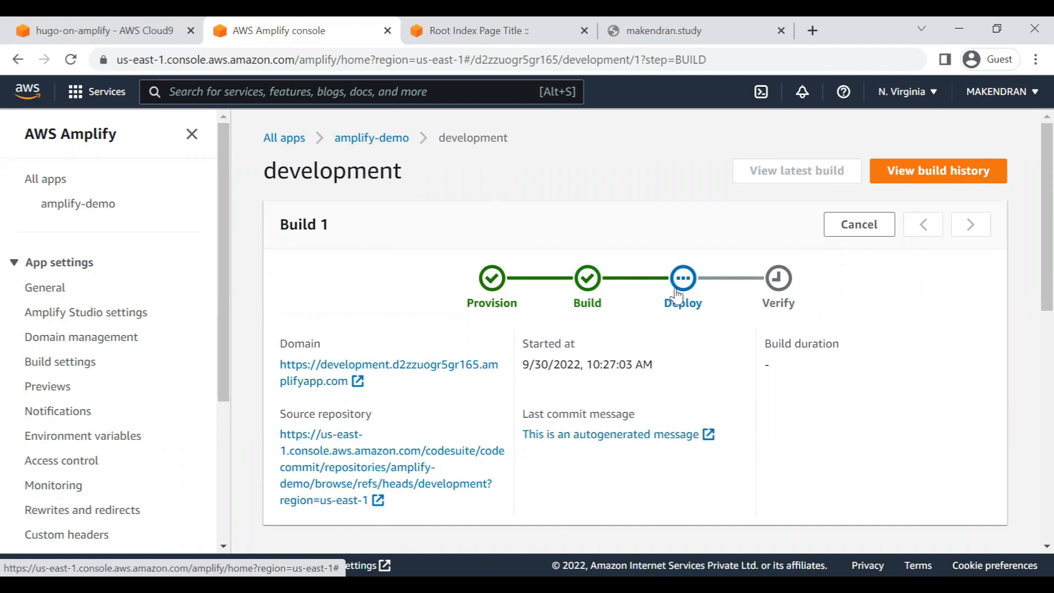
left_click(681, 285)
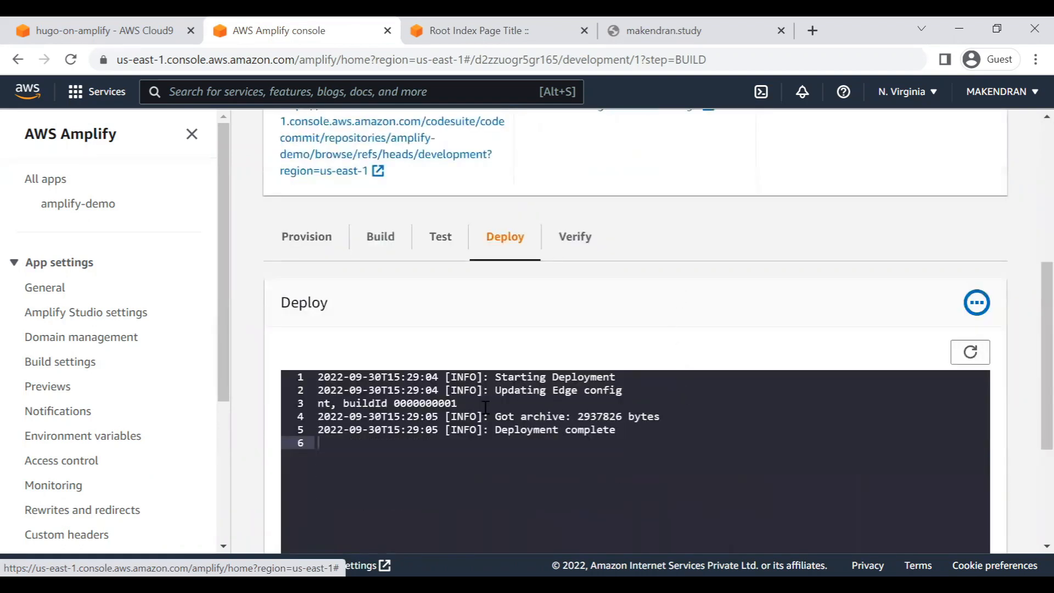
left_click(972, 353)
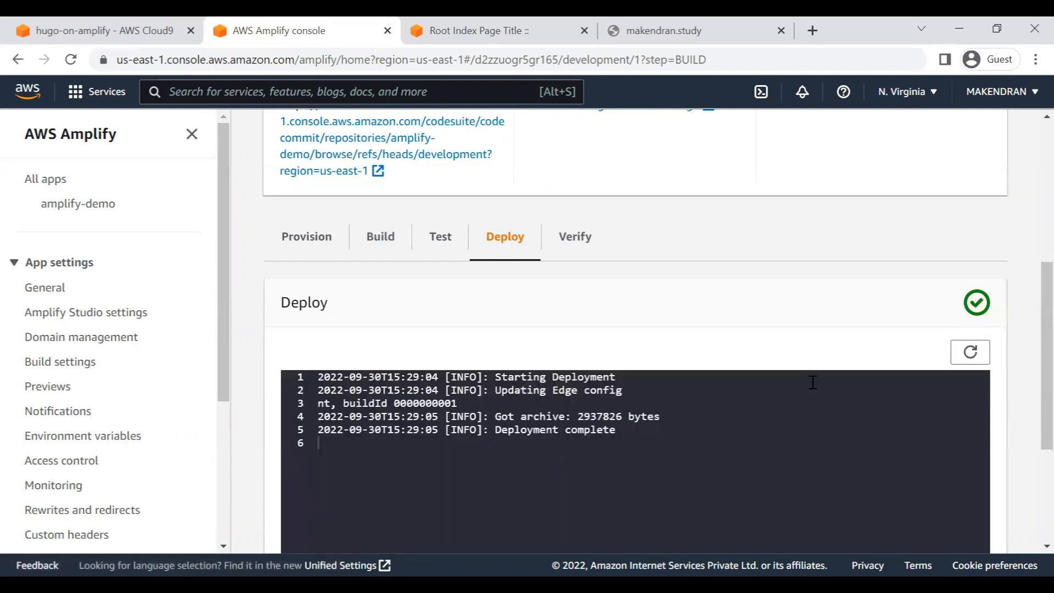
scroll(742, 360, "up", 6)
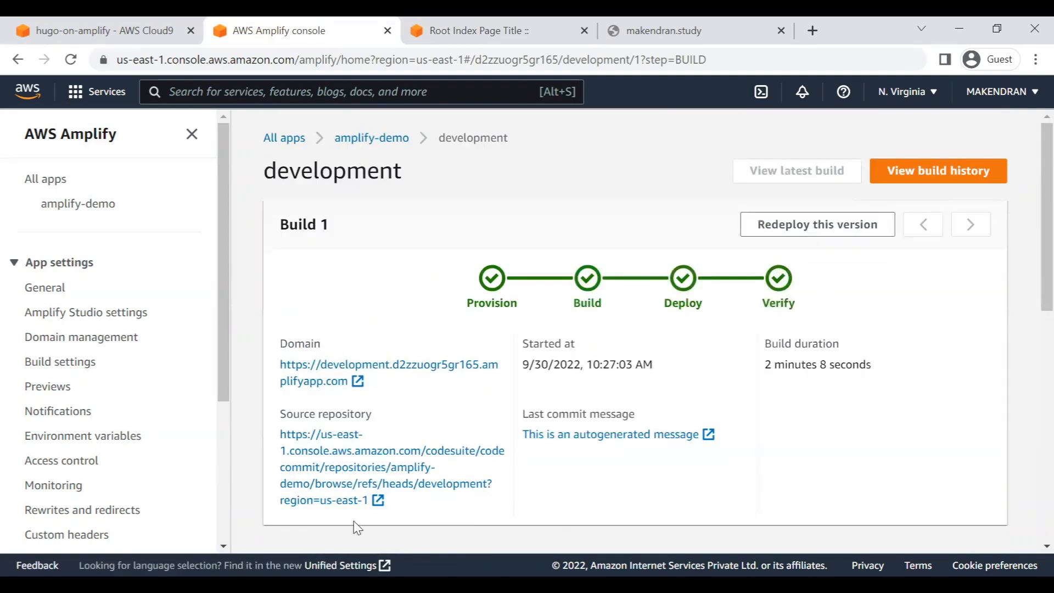
Open the development branch's deployed site and compare the line of text under its title with the main branch's site
left_click(432, 365)
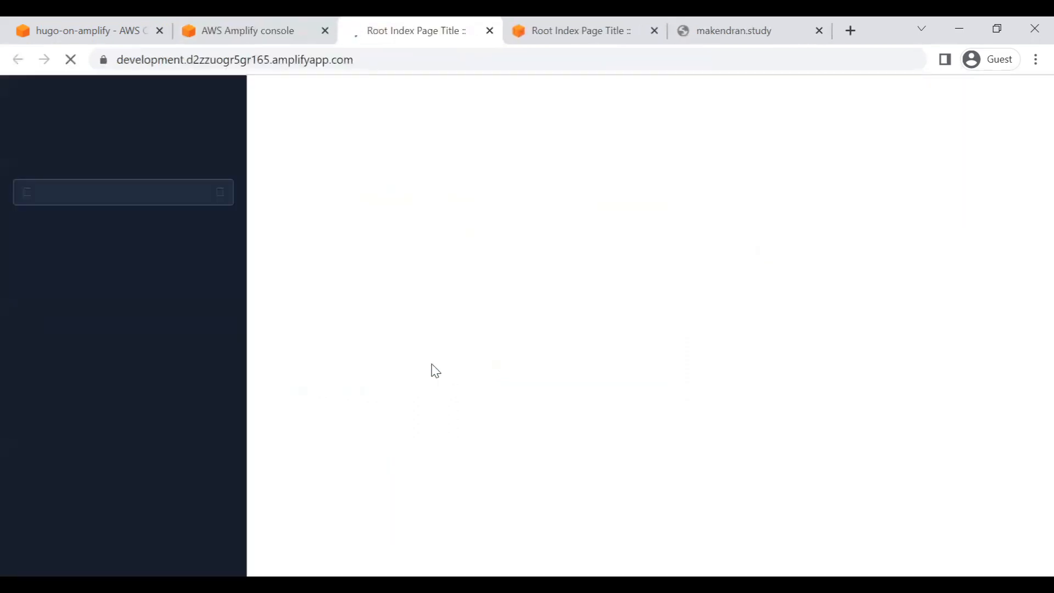
left_click_drag(543, 266, 752, 272)
left_click(583, 34)
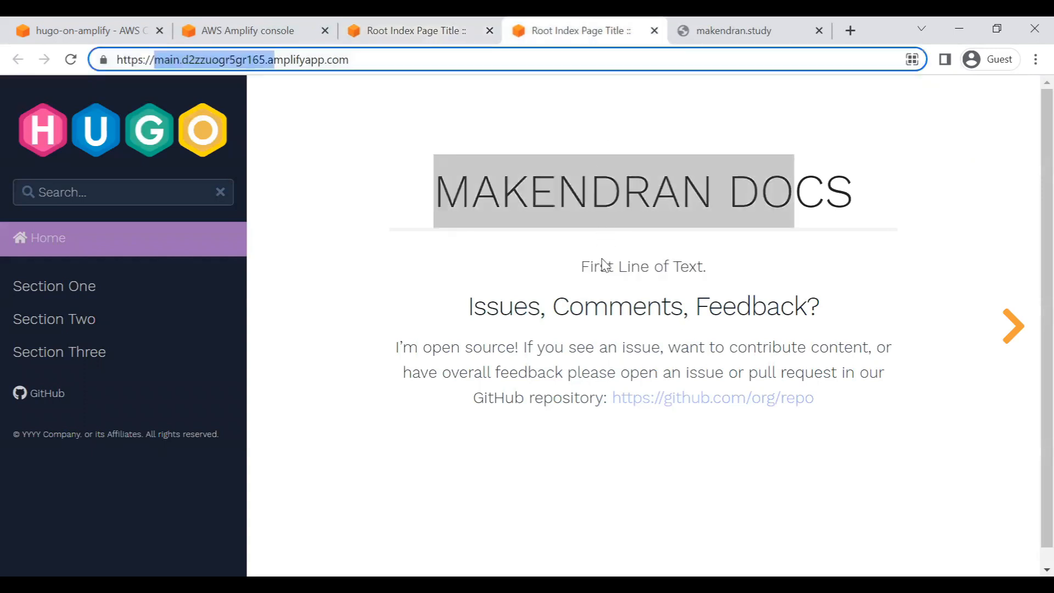
left_click_drag(582, 266, 708, 268)
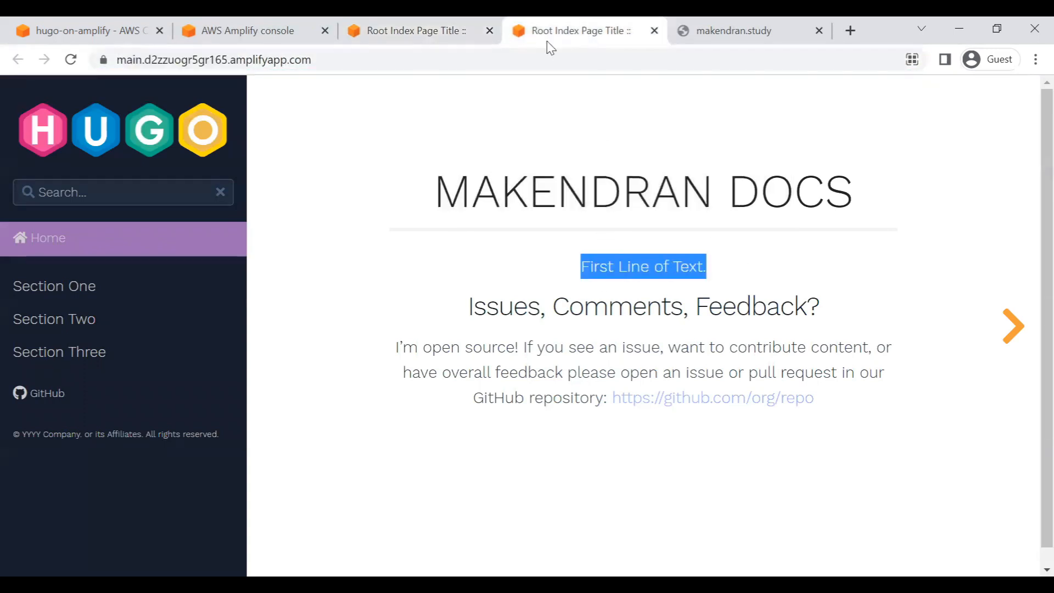
left_click(437, 25)
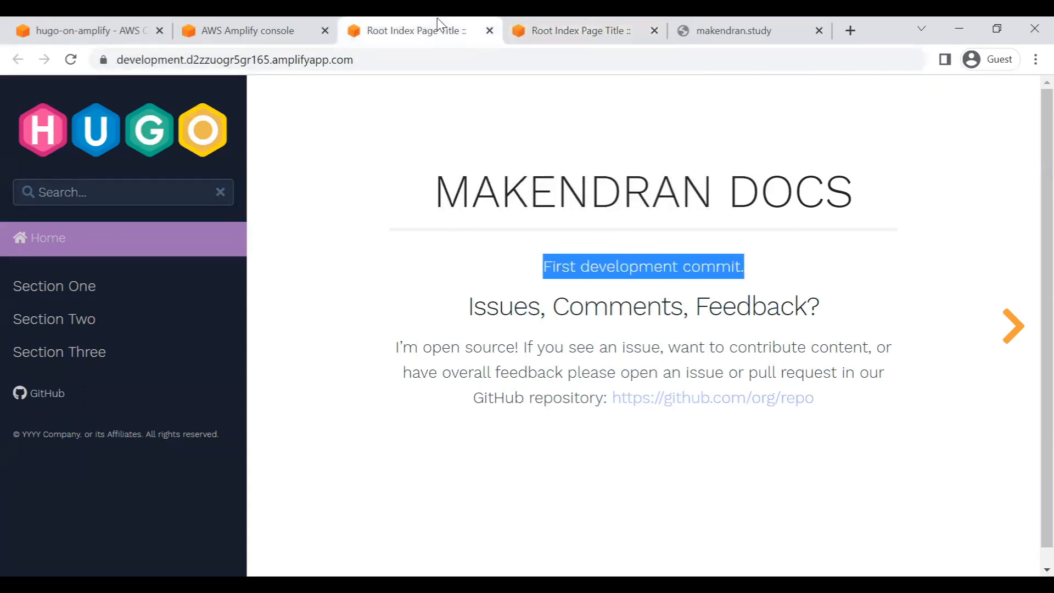
left_click(590, 260)
triple_click(574, 266)
key("alt+Tab")
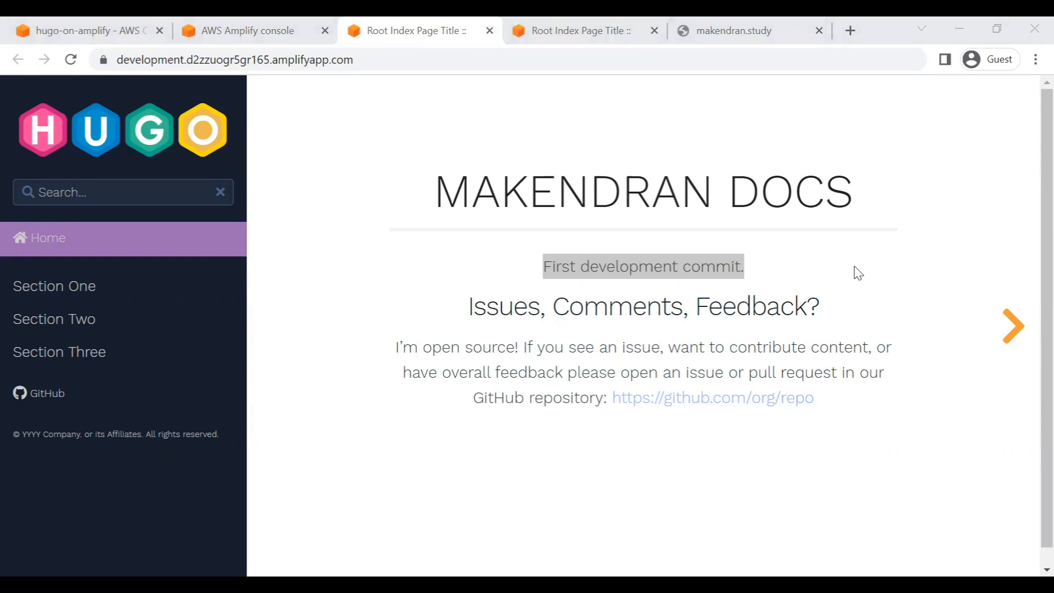
Return to the Amplify console and add a subdomain with the prefix dev to the app's custom domain
left_click(248, 31)
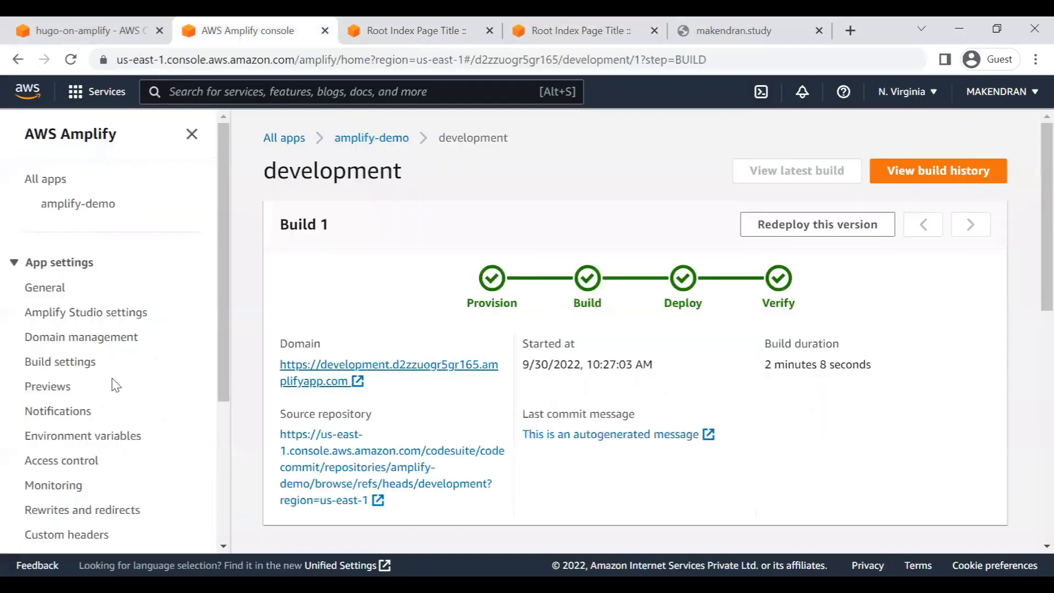
left_click(79, 344)
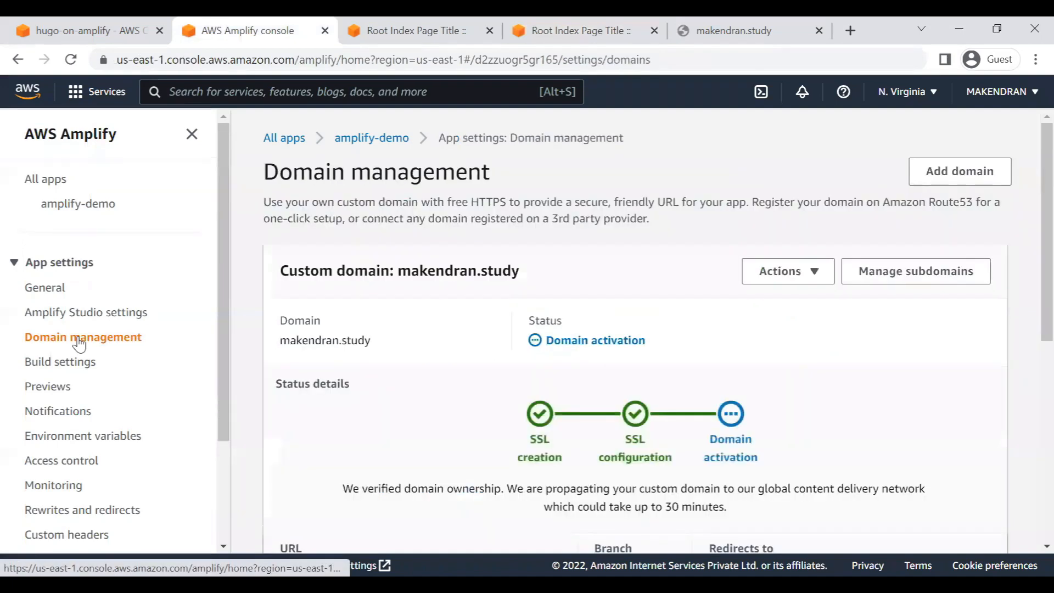
left_click(818, 274)
left_click(901, 279)
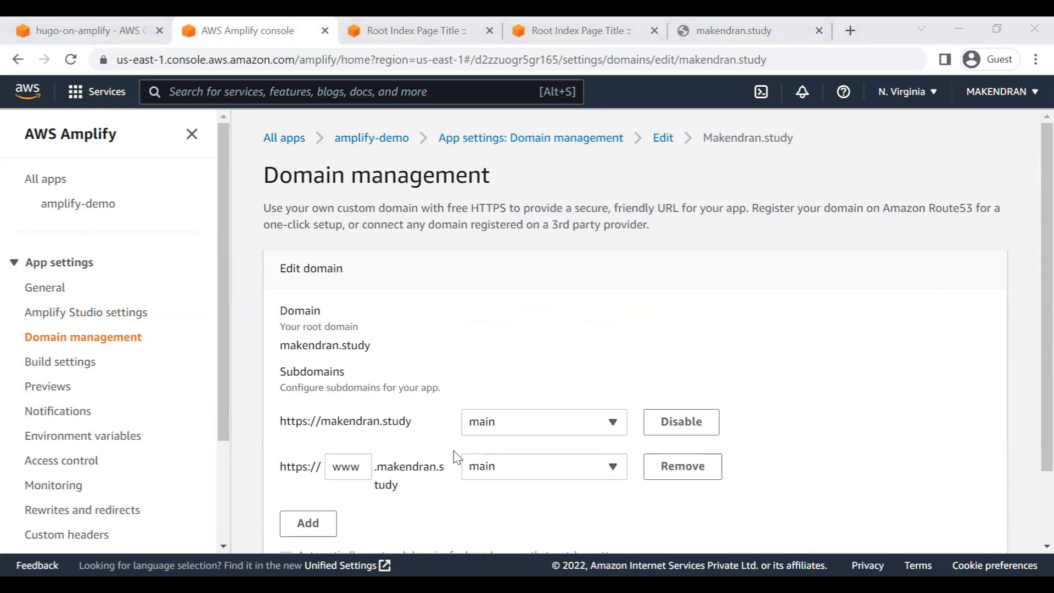
scroll(454, 459, "down", 2)
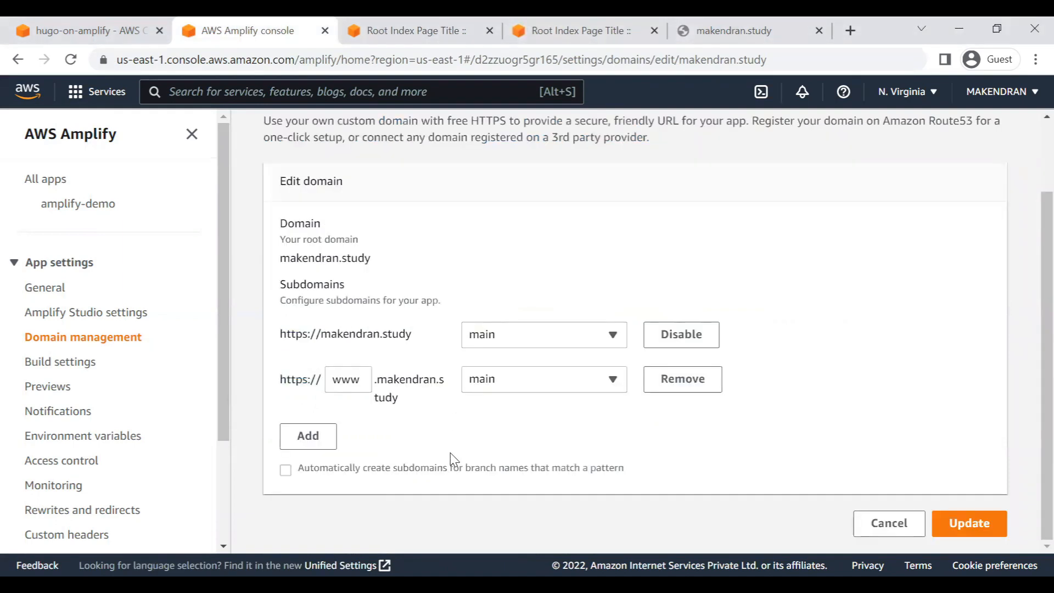
left_click(306, 439)
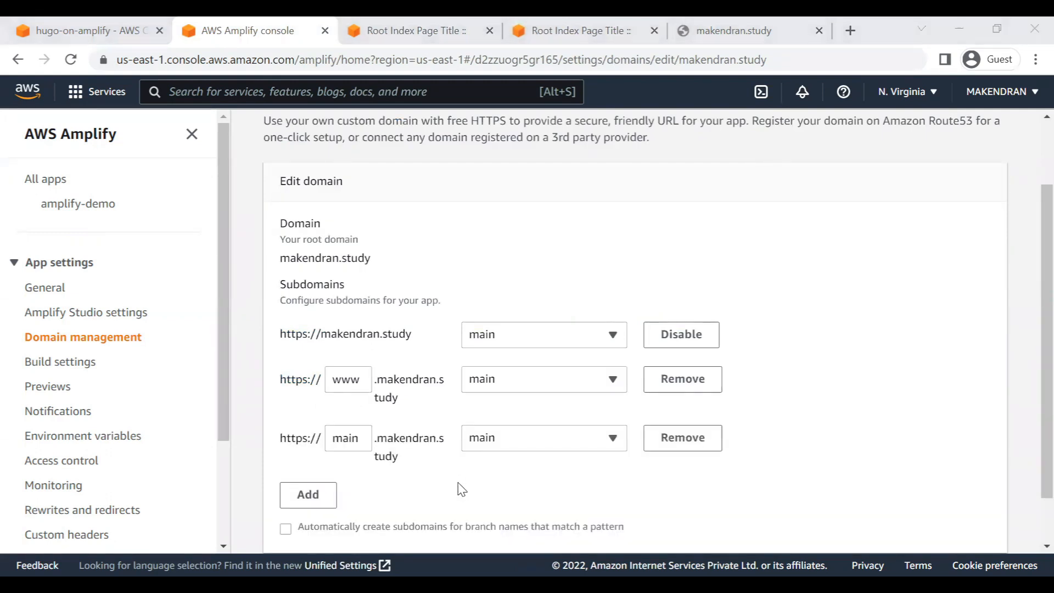
double_click(332, 437)
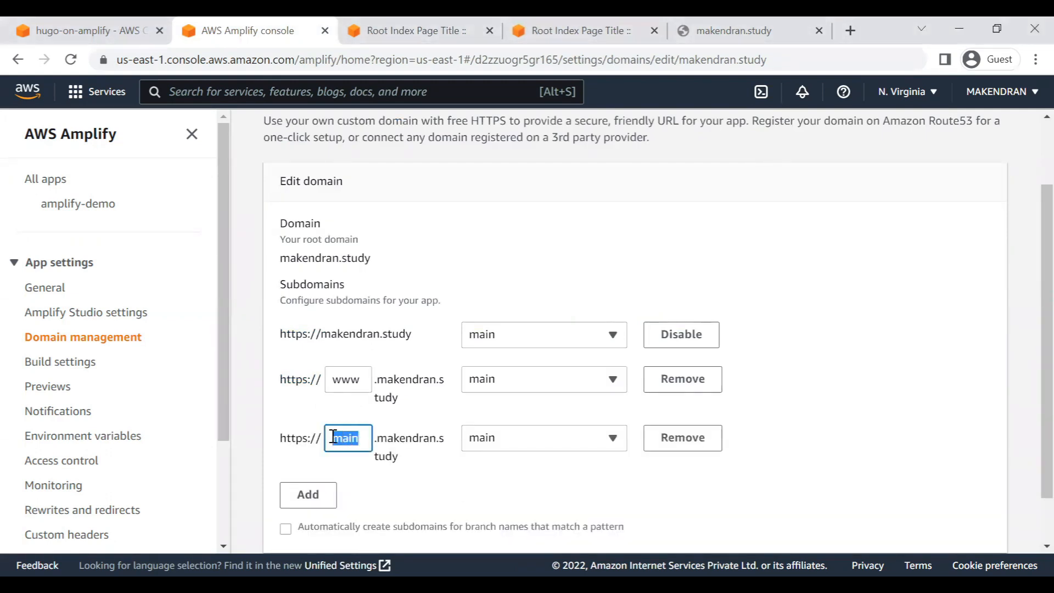
type("dev")
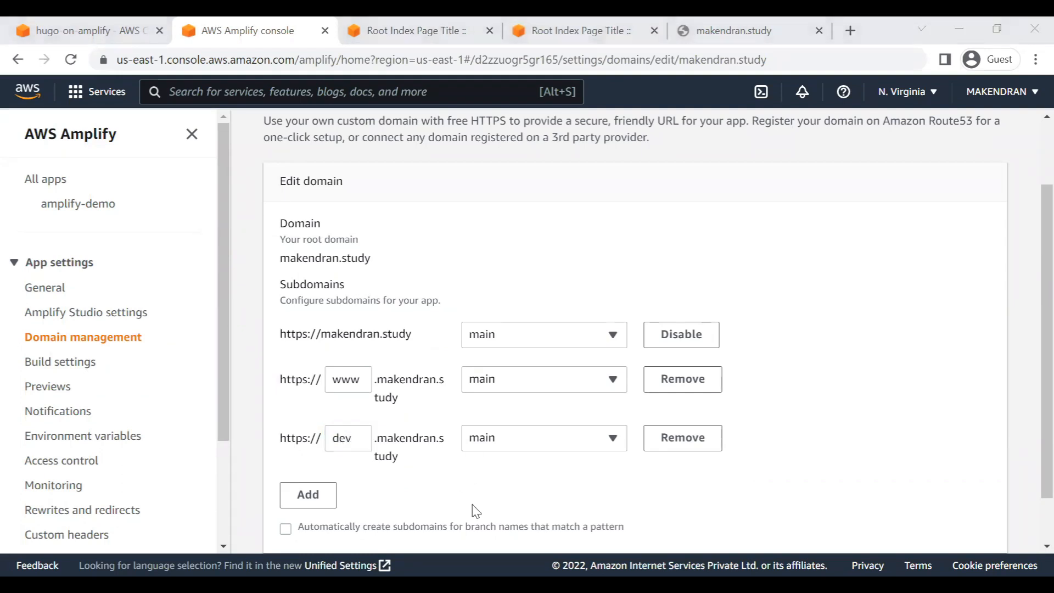
Point the dev subdomain to the development branch and update the custom domain's subdomain settings
left_click(524, 437)
left_click(536, 417)
scroll(990, 529, "down", 1)
left_click(962, 524)
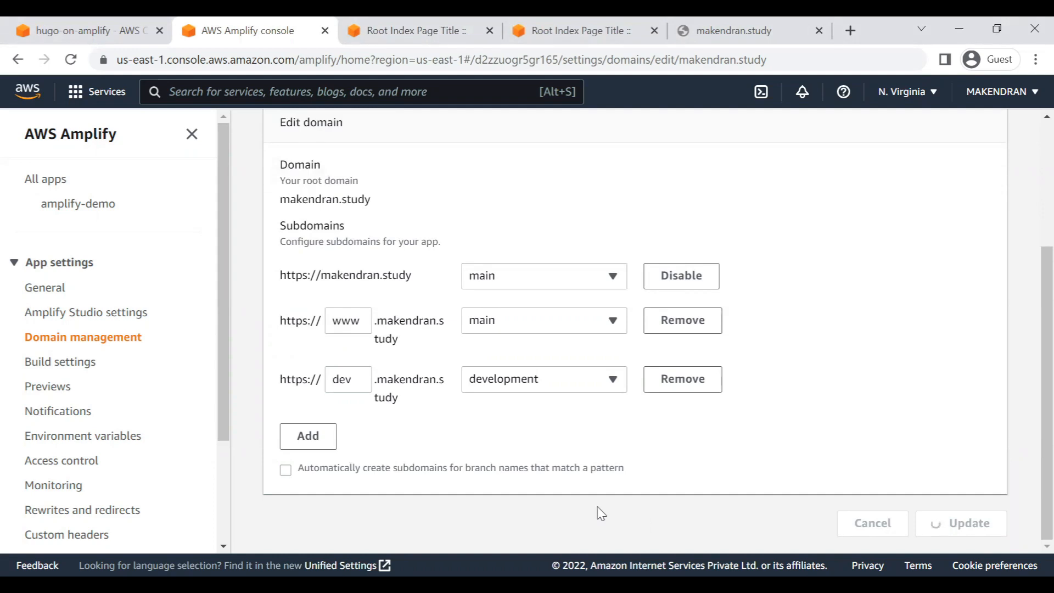
Review the URLs and branches listed for the custom domain and amplifyapp.com, then reopen domain management via the amplify-demo overview
scroll(597, 507, "up", 3)
scroll(597, 507, "down", 3)
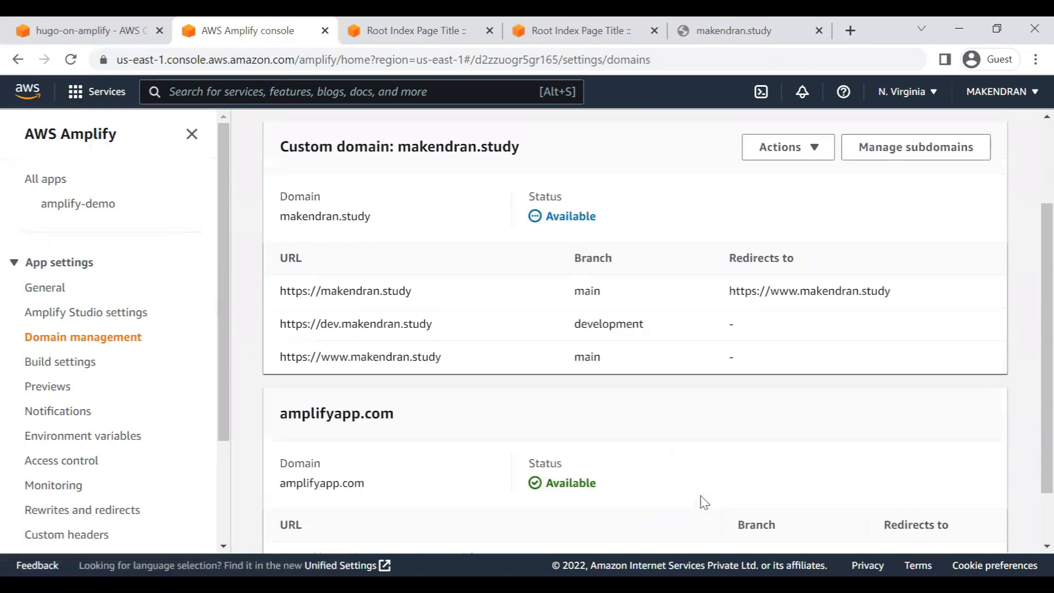
scroll(702, 500, "up", 3)
scroll(703, 499, "down", 4)
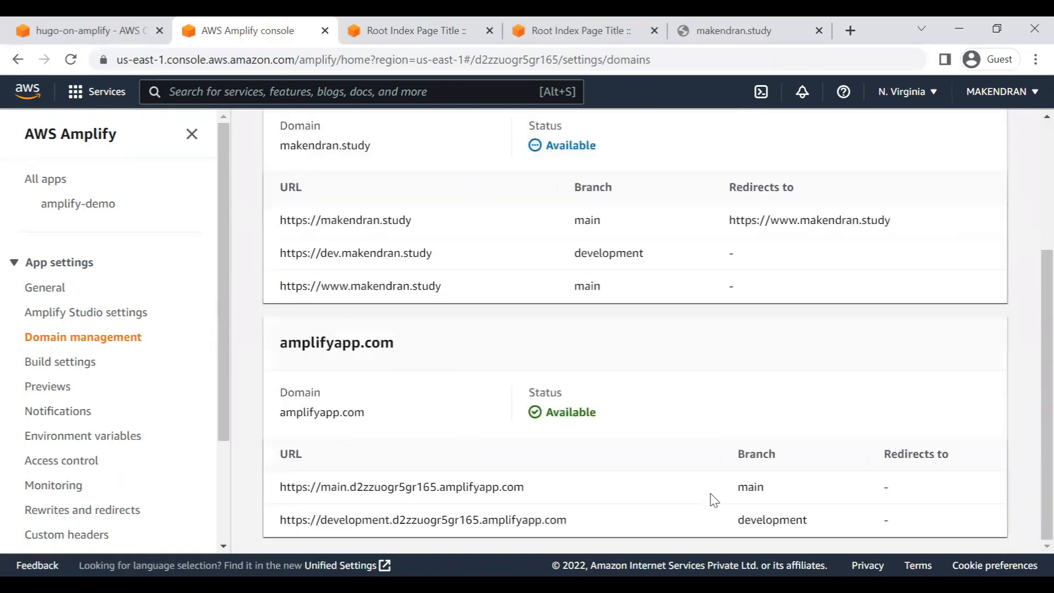
scroll(712, 500, "up", 4)
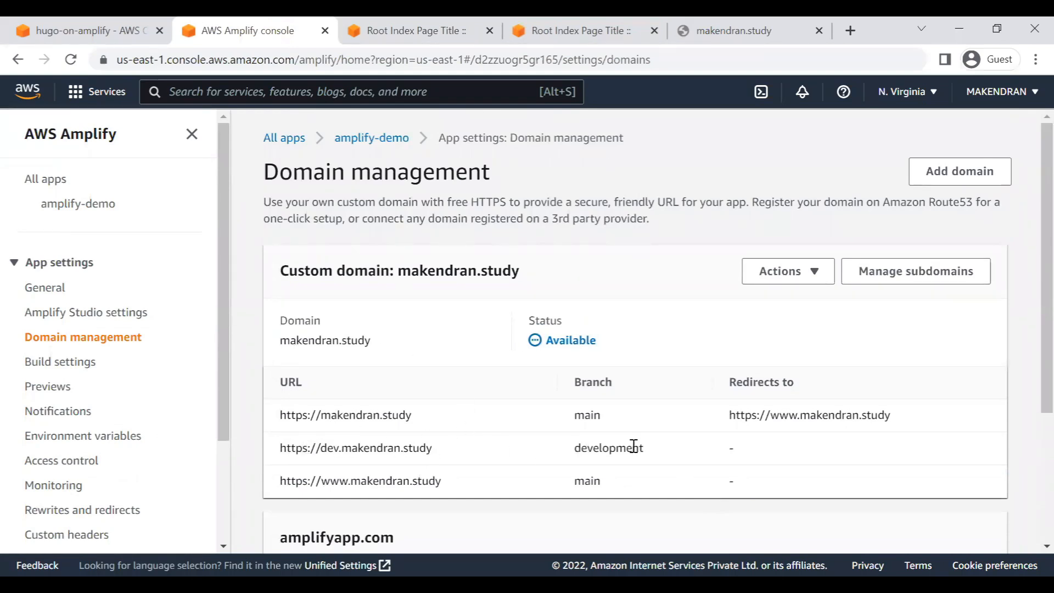
left_click(378, 138)
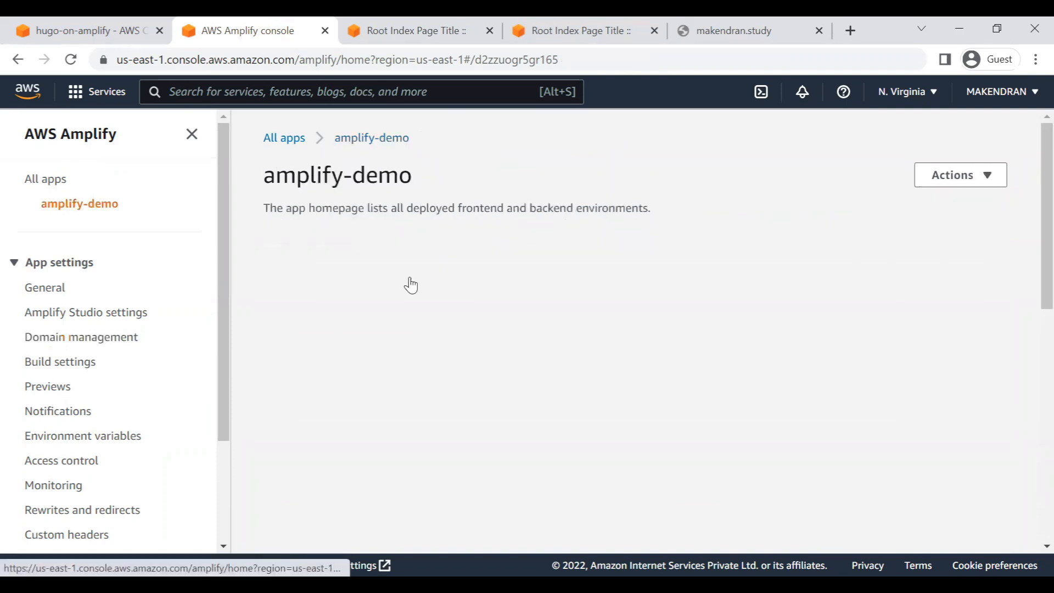
left_click(71, 337)
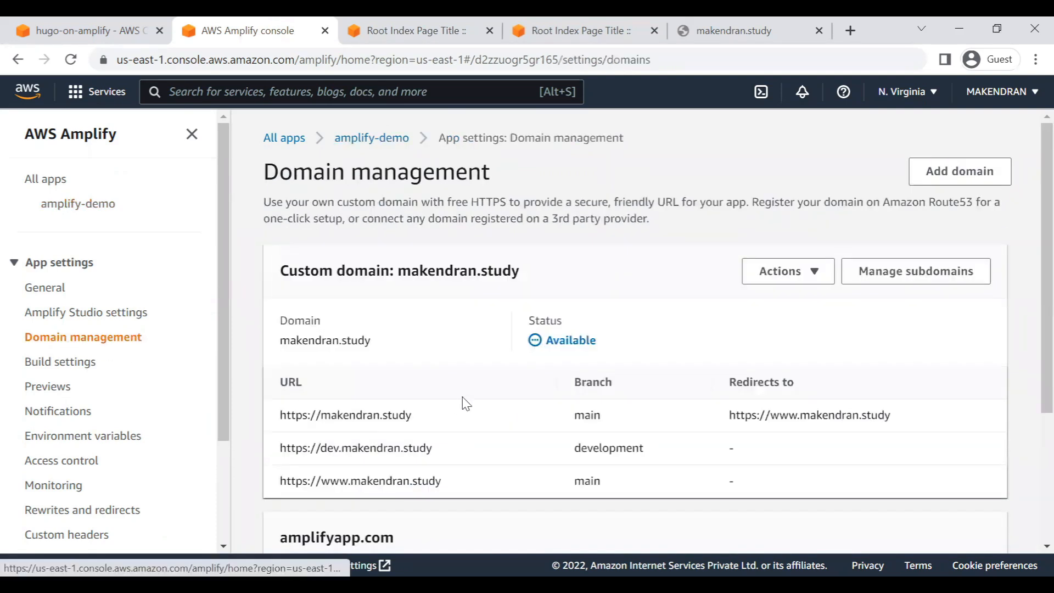
Reload the root custom domain's site, then look up its www redirect address in domain management and load that address
left_click(716, 19)
left_click(71, 59)
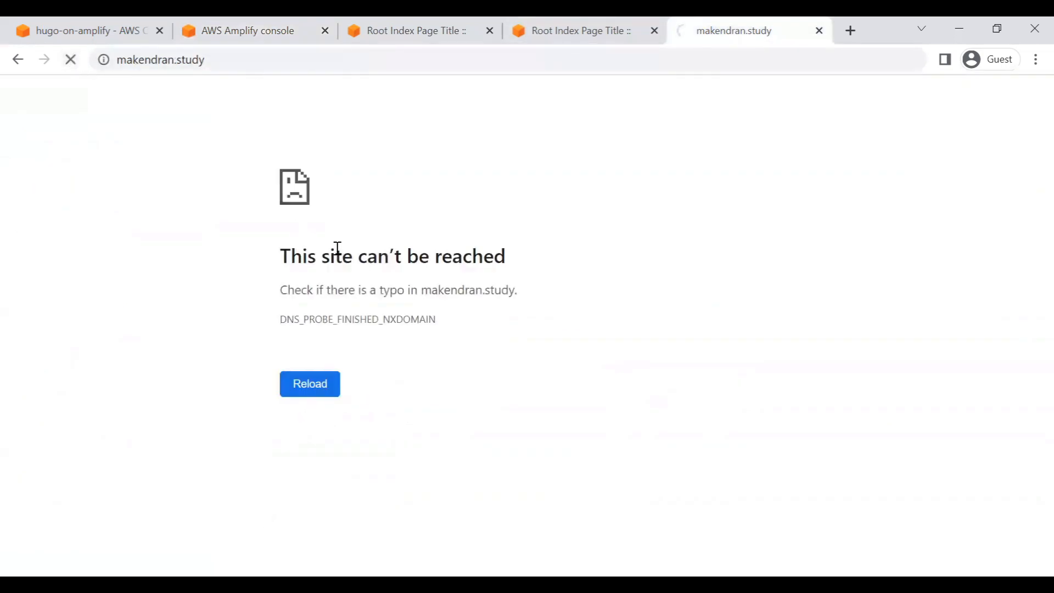
left_click(295, 39)
triple_click(363, 411)
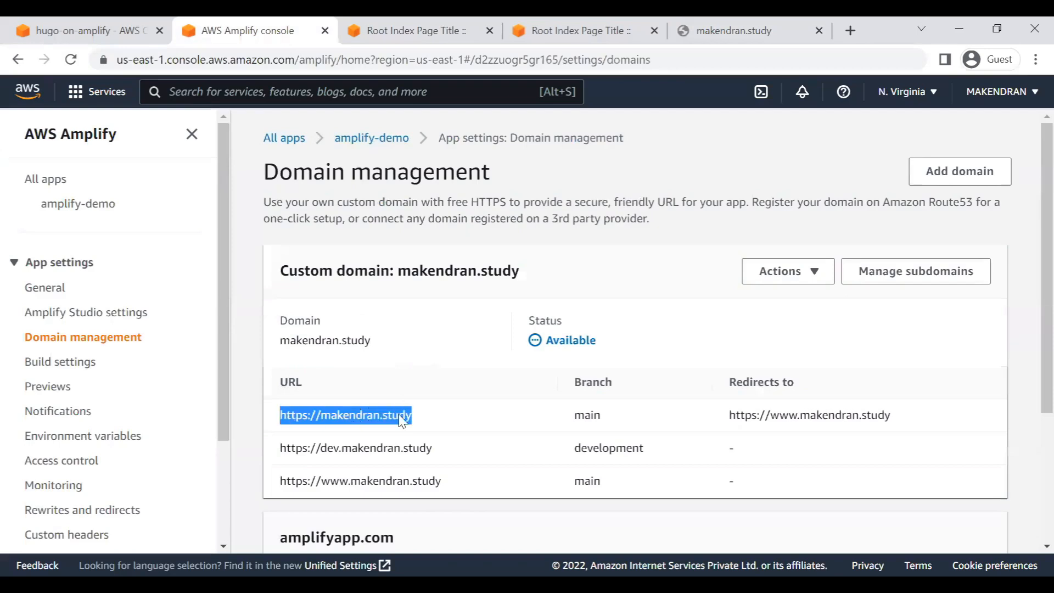
double_click(740, 413)
triple_click(740, 413)
left_click(710, 33)
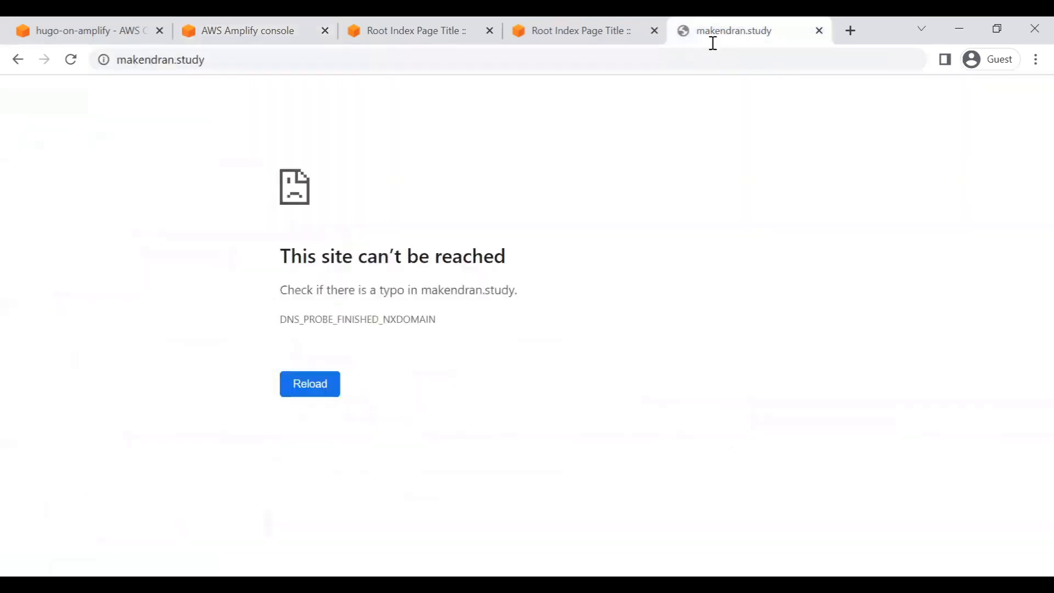
left_click(663, 55)
key("Return")
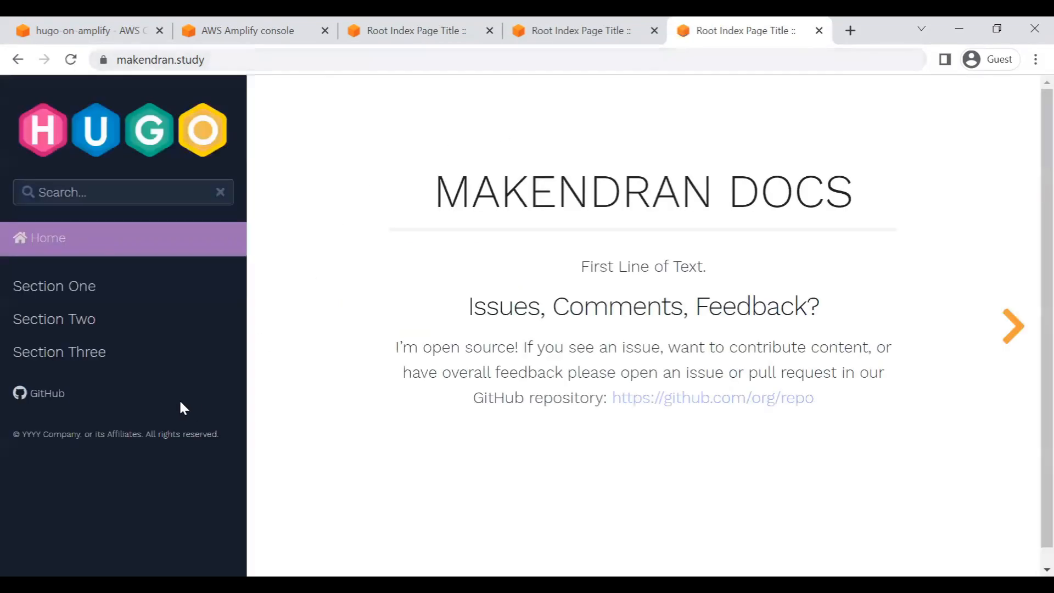
Compare the full address of the loaded site with the root domain's redirect target in domain management
left_click(228, 60)
left_click_drag(285, 59, 155, 56)
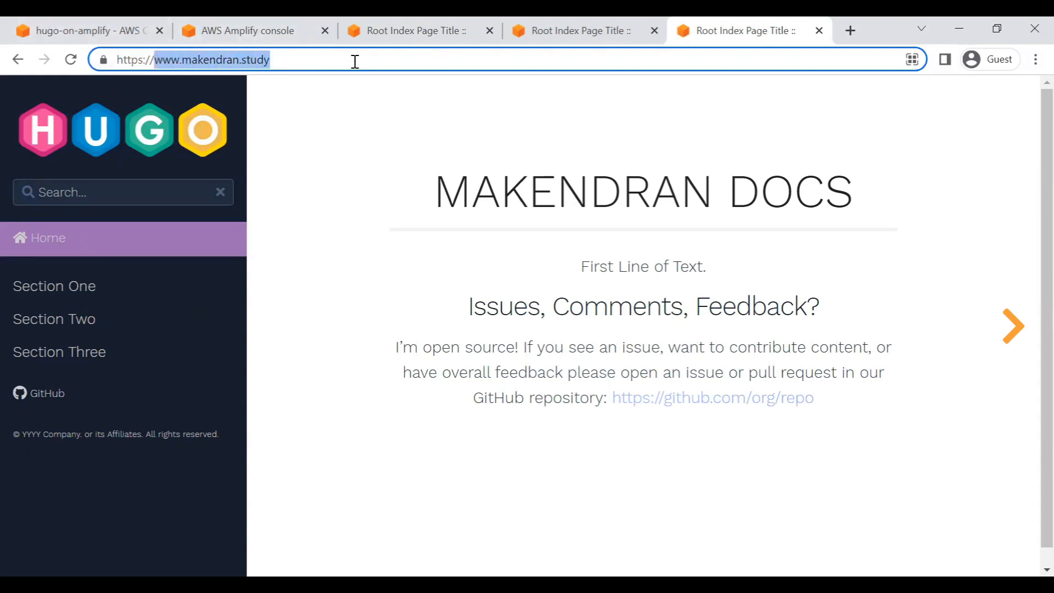
left_click(248, 33)
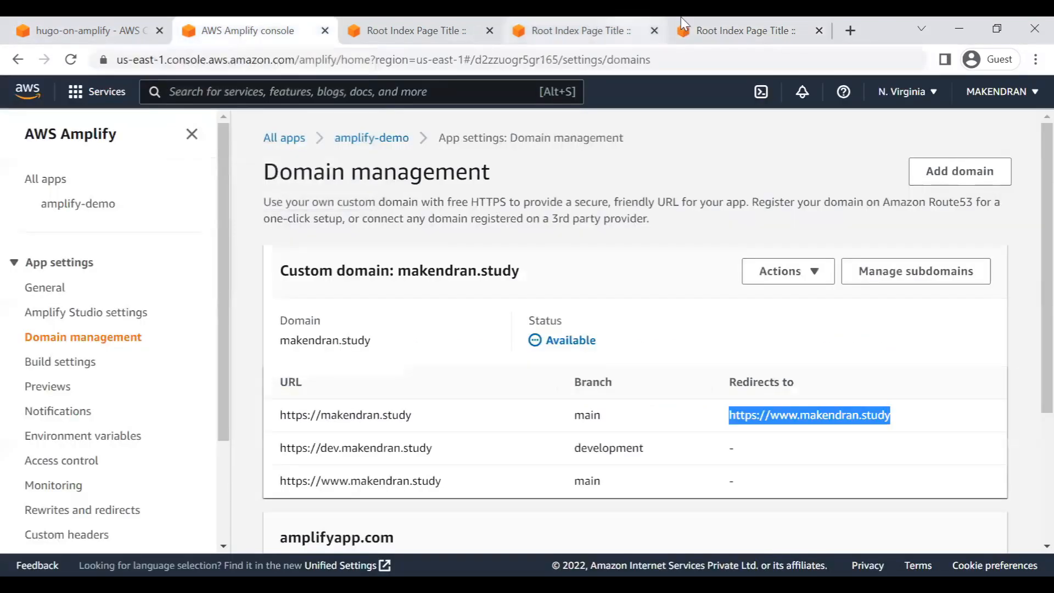
left_click(720, 28)
left_click(257, 27)
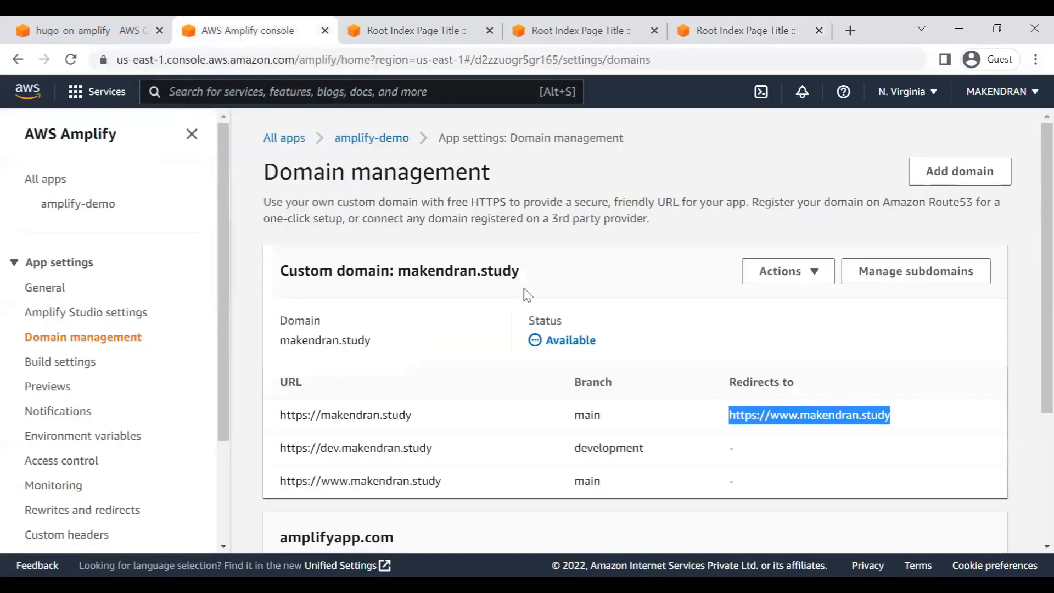
triple_click(350, 448)
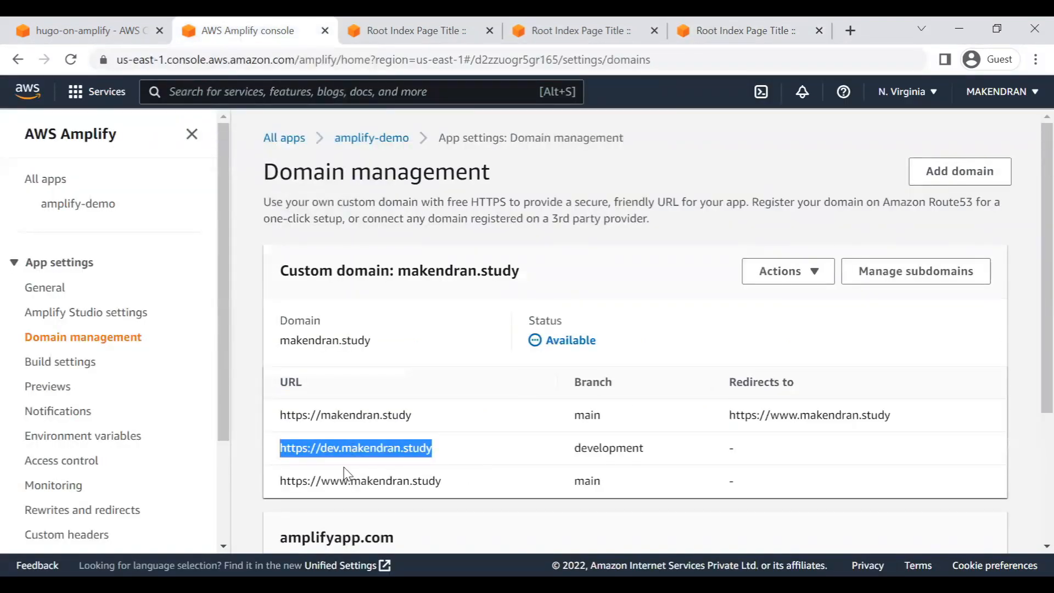
left_click(584, 31)
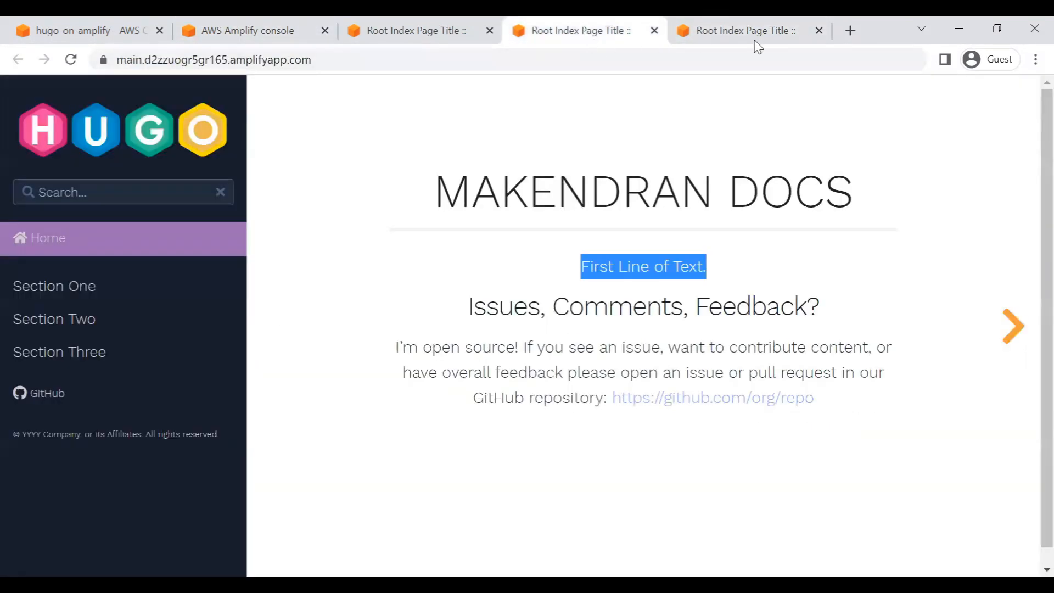
left_click(720, 34)
left_click(746, 59)
key("ctrl+a")
type("https://dev.makendran.study")
key("Return")
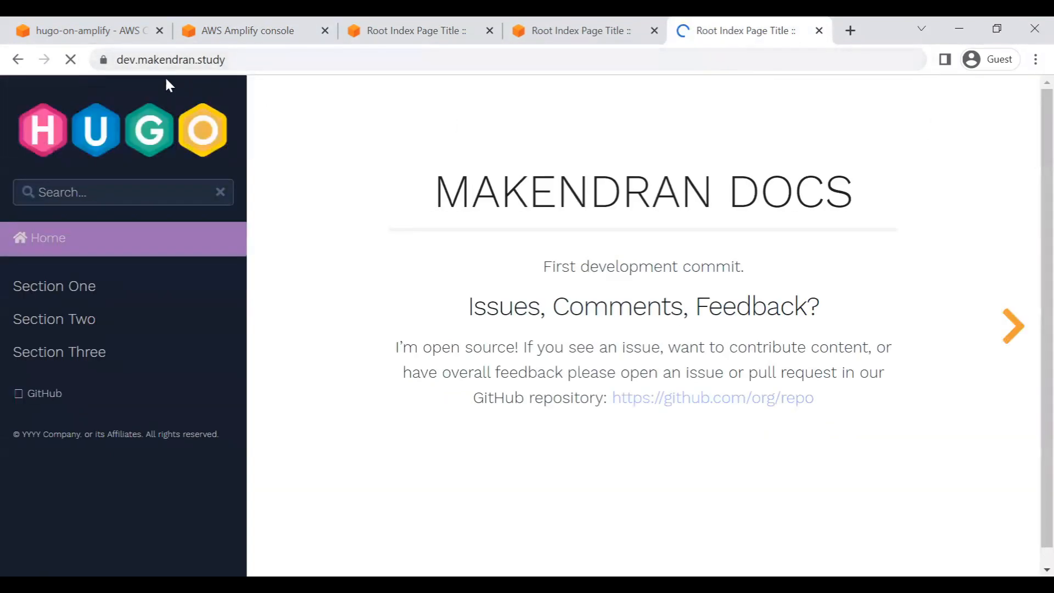
left_click_drag(543, 266, 802, 265)
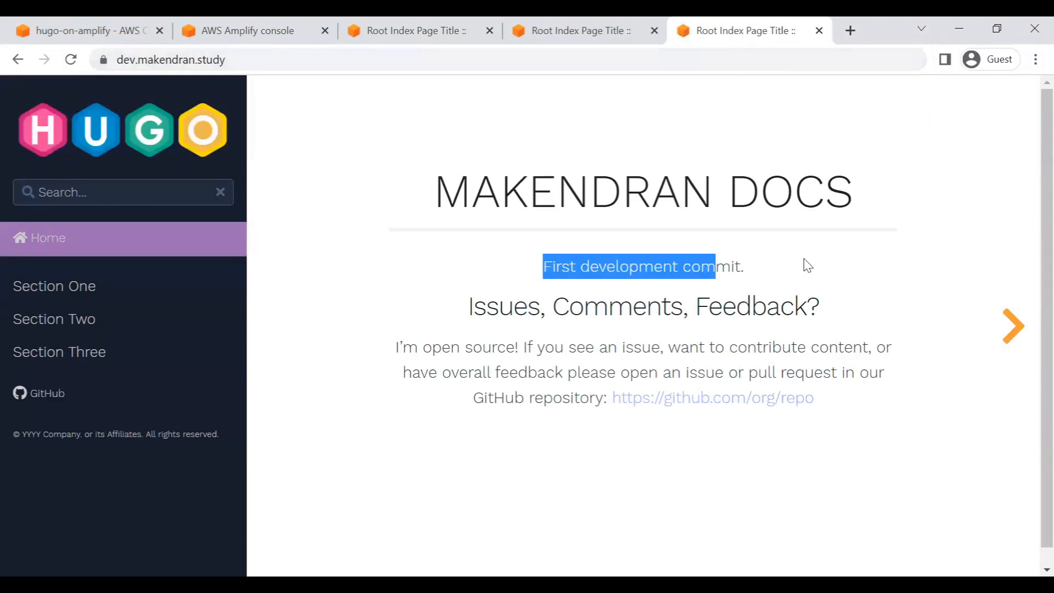
left_click(209, 24)
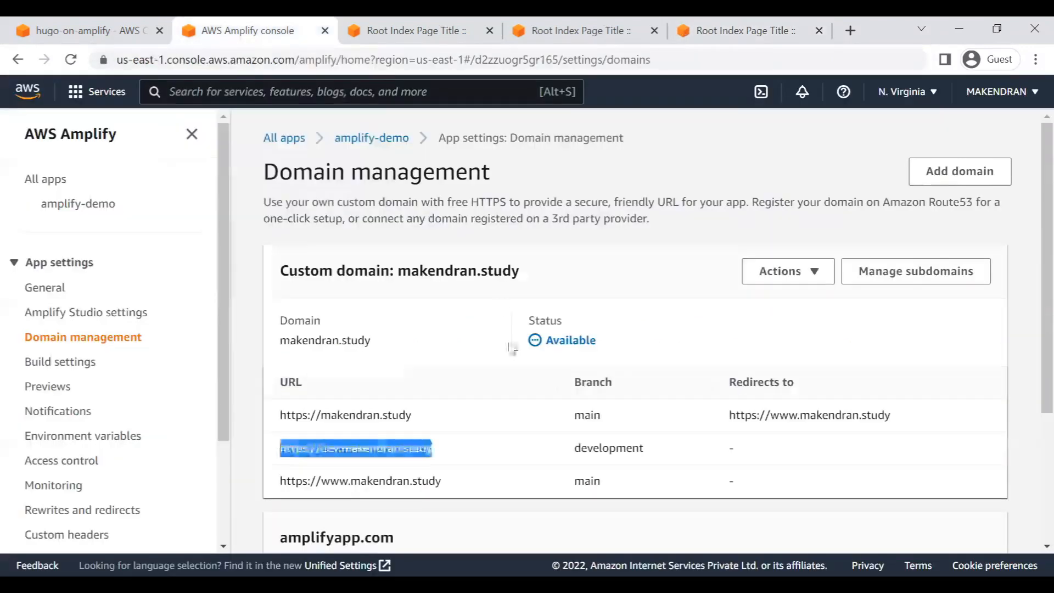
triple_click(773, 416)
key("ctrl+c")
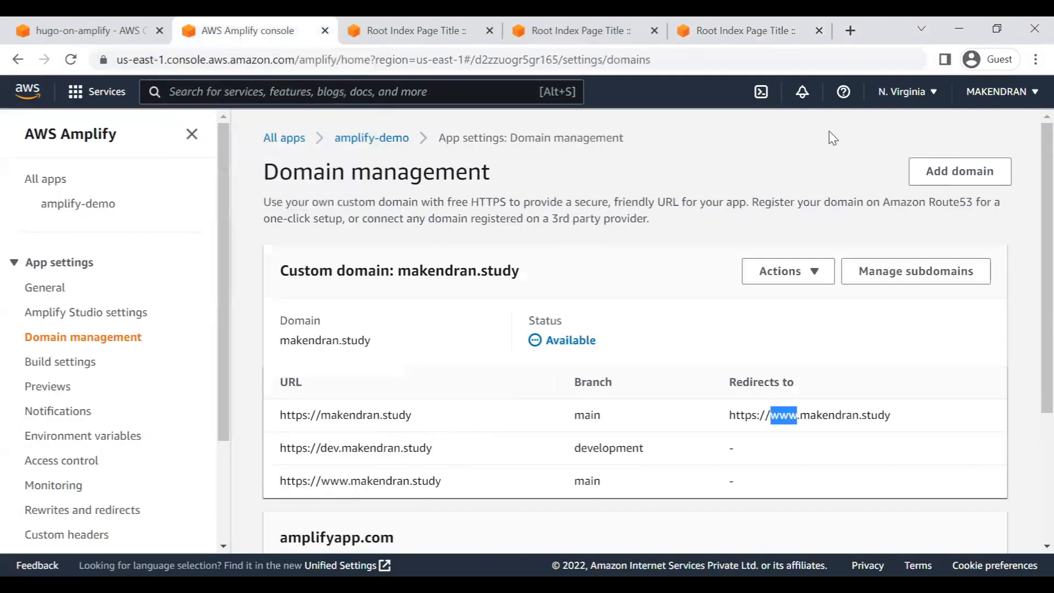
left_click(849, 31)
key("ctrl+v")
key("Return")
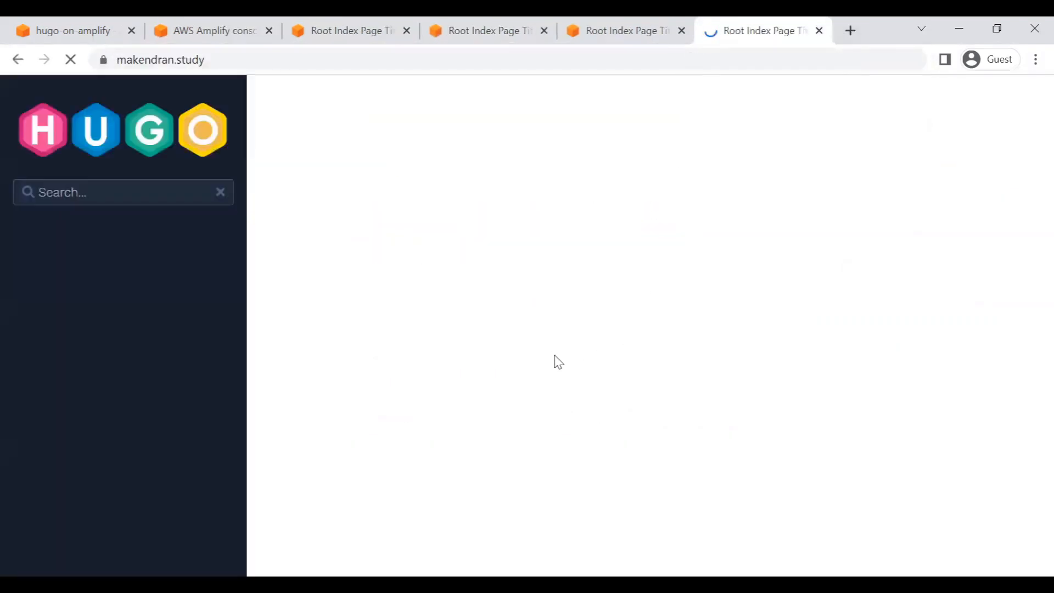
left_click_drag(556, 265, 722, 268)
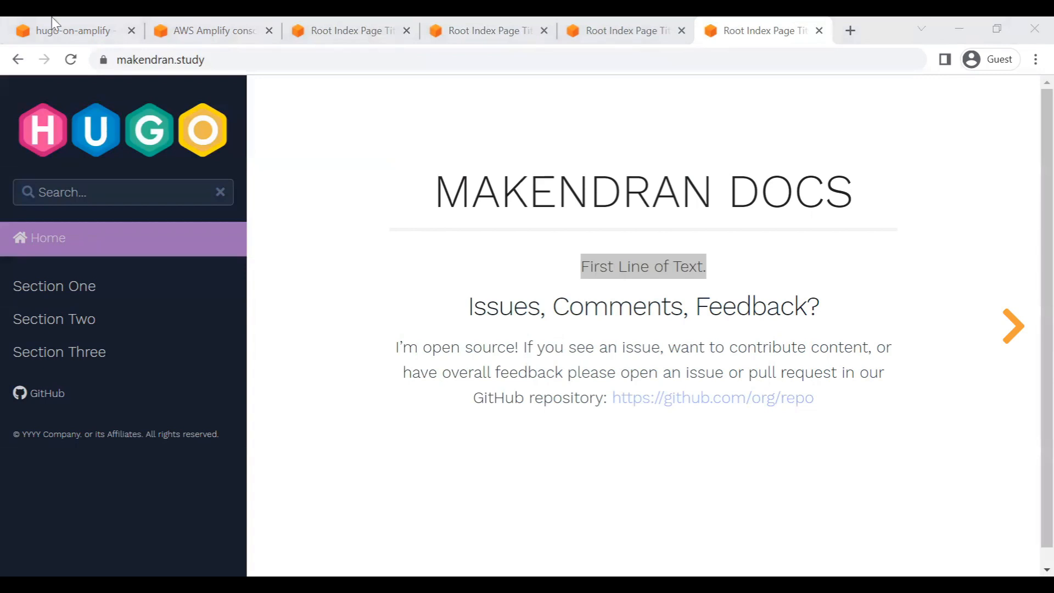
Switch to the Cloud9 IDE, replace line 8 of _index.en.md with "Update to the Development", and save the file
left_click(72, 30)
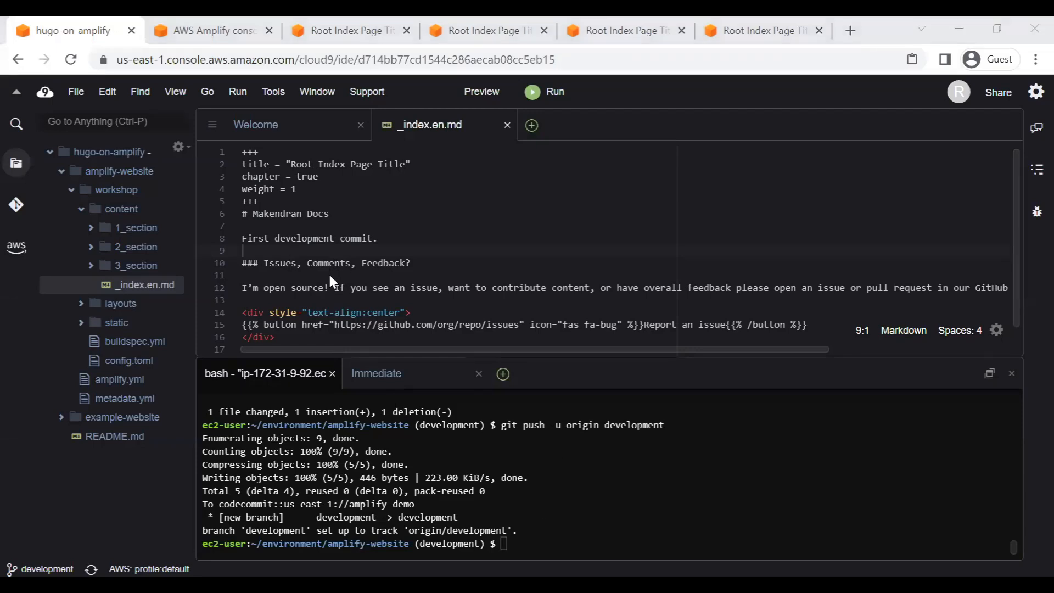
left_click_drag(391, 238, 237, 240)
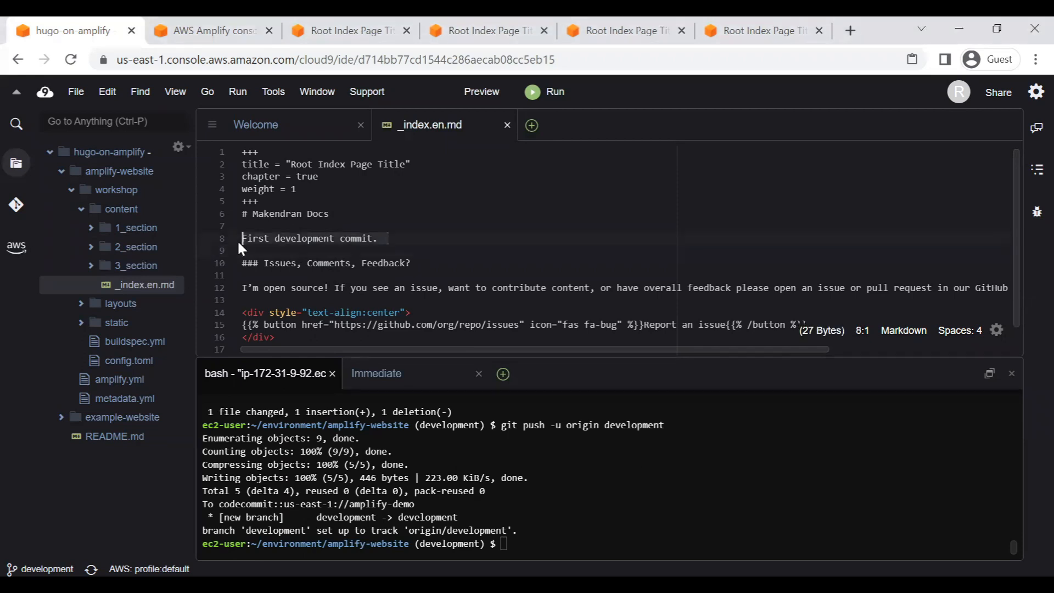
type("Upd")
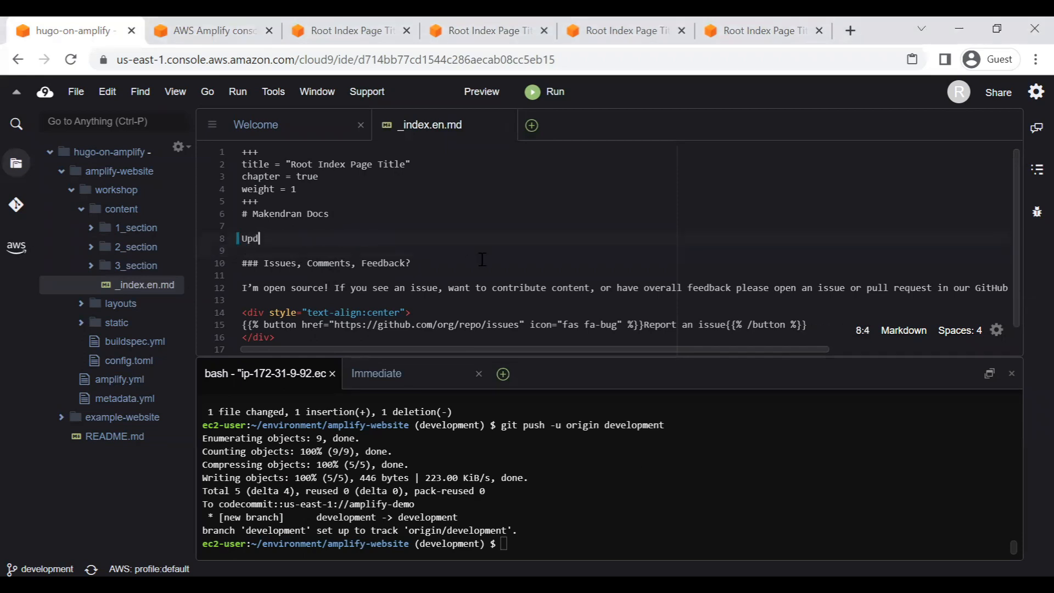
type("ate to the Development")
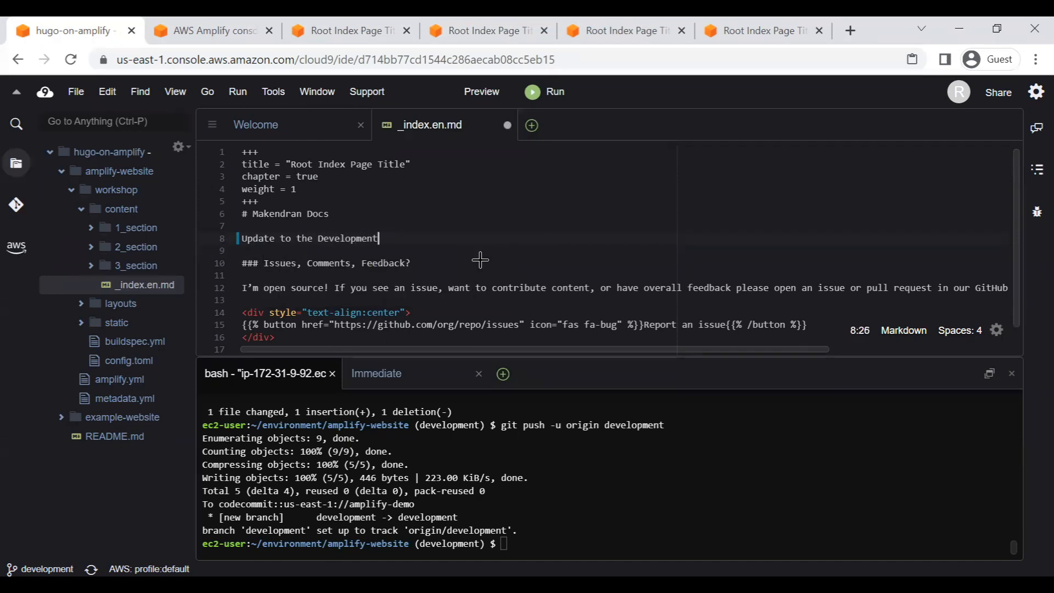
left_click(491, 246)
key("ctrl+s")
Stage all changes in the amplify-website repository with git add *
left_click(579, 547)
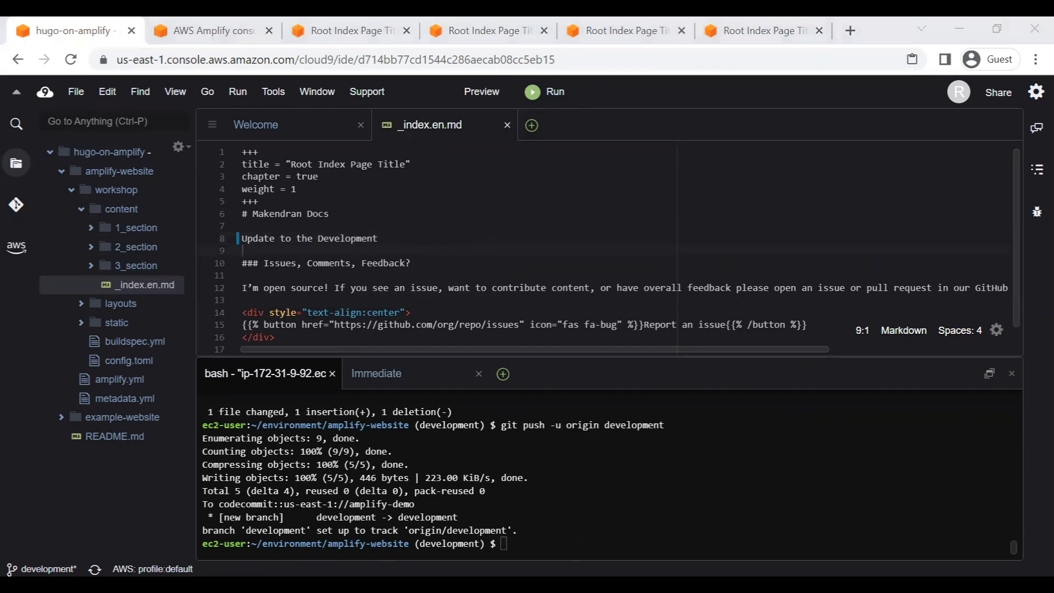
left_click(579, 547)
key("Up")
key("Up")
key("Up")
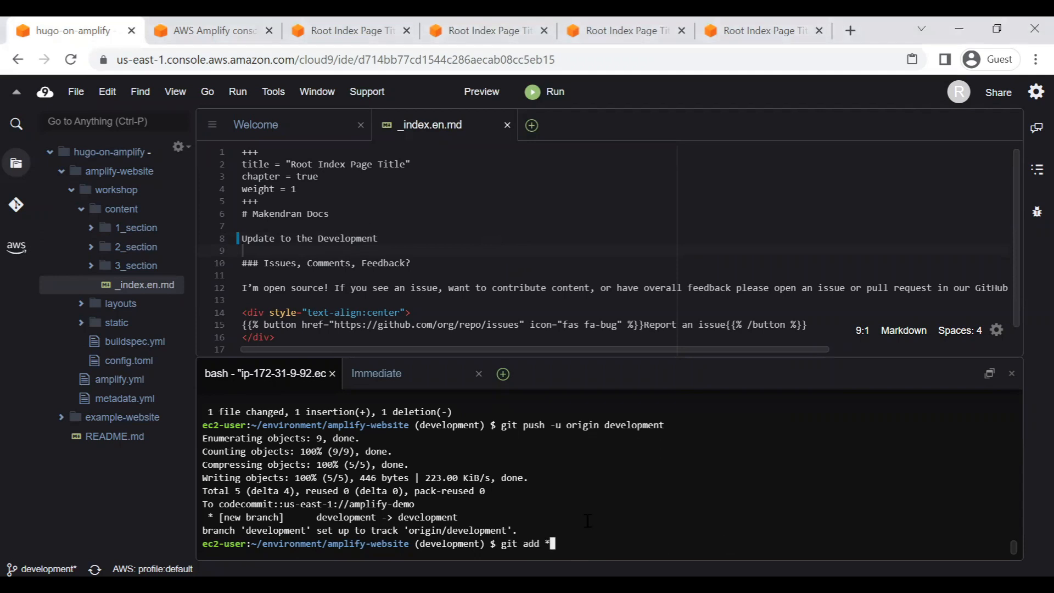
key("Return")
Commit the changes with git commit -am, using the message "Update development commit"
key("Up")
key("Up")
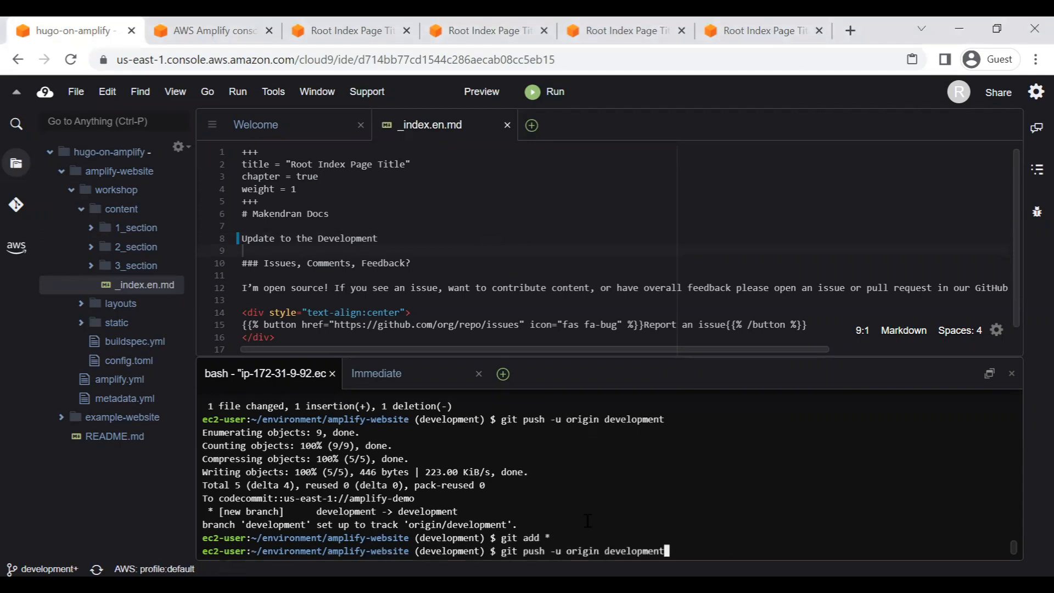
key("Up")
key("Left")
key("Left")
key("Left")
key("Left")
key("Left")
key("Left")
key("Left")
key("Left")
key("Left")
key("Left")
key("Left")
key("Left")
key("Left")
key("Left")
key("Left")
key("Left")
key("Left")
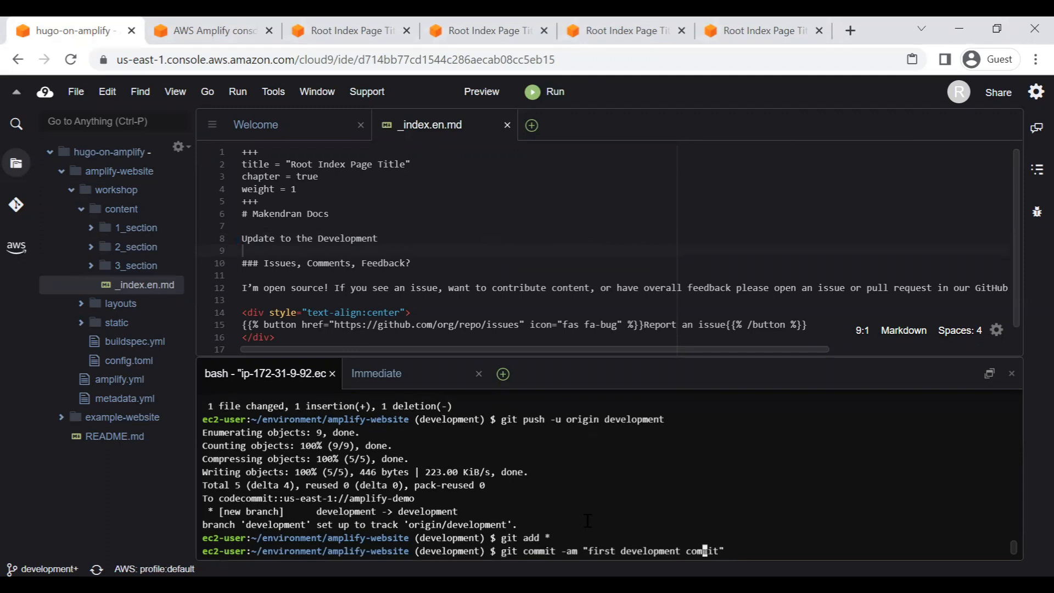
key("Left")
key("Left")
key("Left")
key("BackSpace")
key("BackSpace")
key("BackSpace")
key("BackSpace")
key("BackSpace")
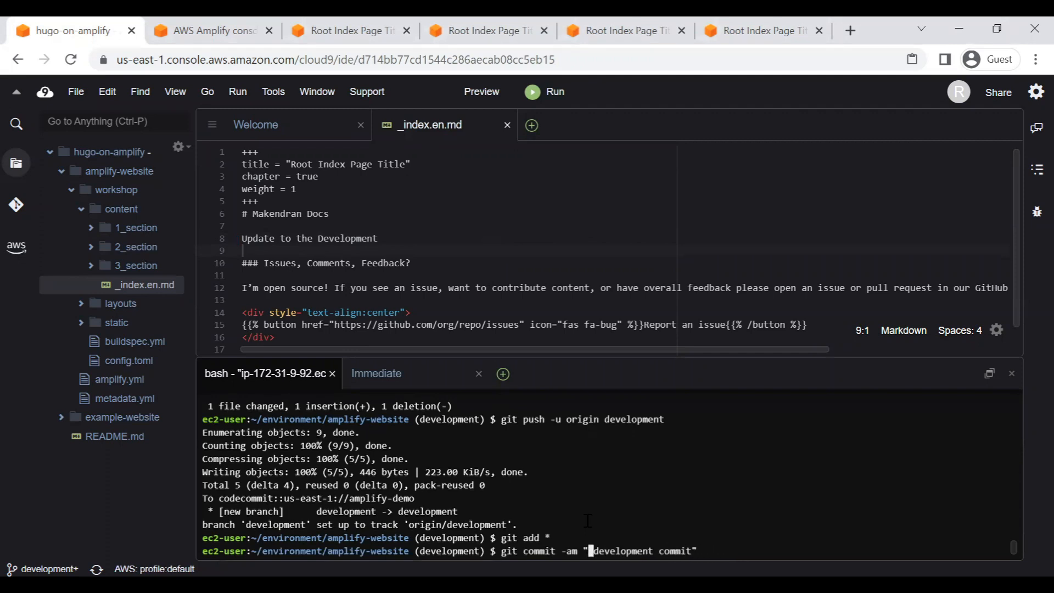
type("Update")
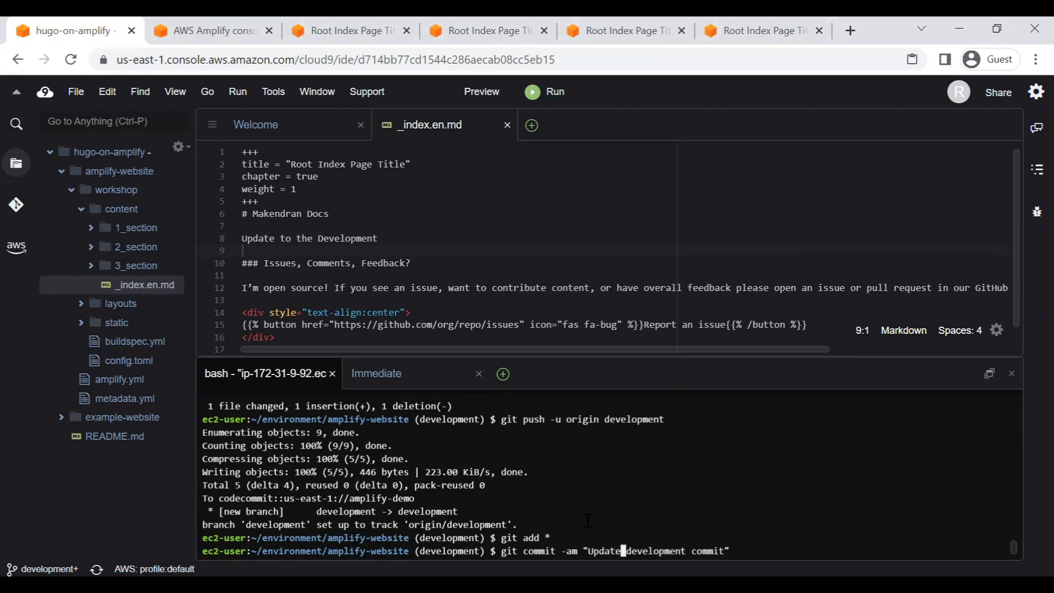
key("End")
key("Return")
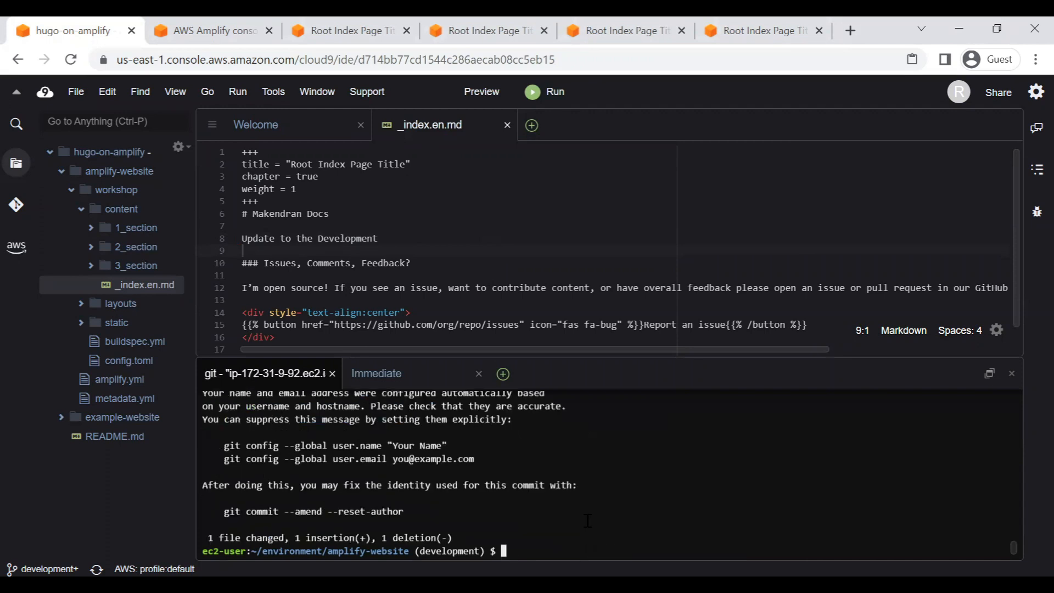
Push the commit with git push -u origin development and return to the Amplify console
key("Up")
key("Up")
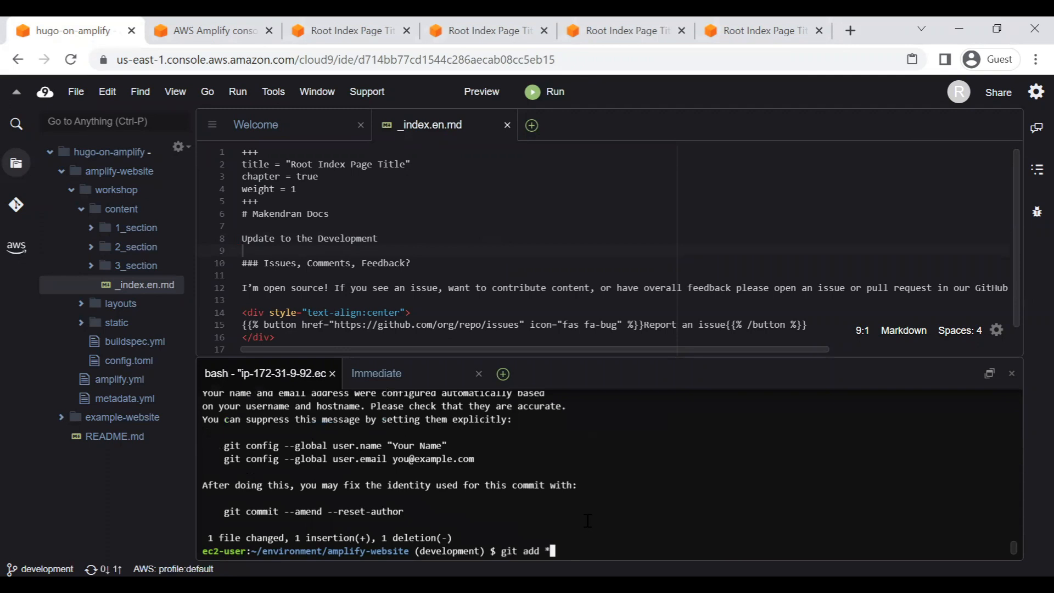
key("Up")
key("Return")
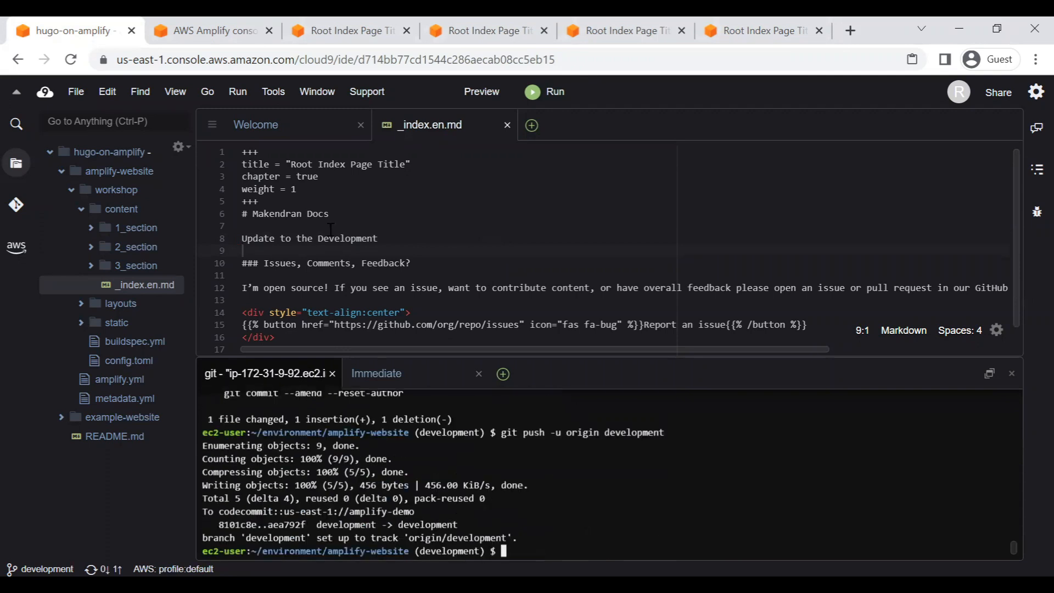
left_click(217, 22)
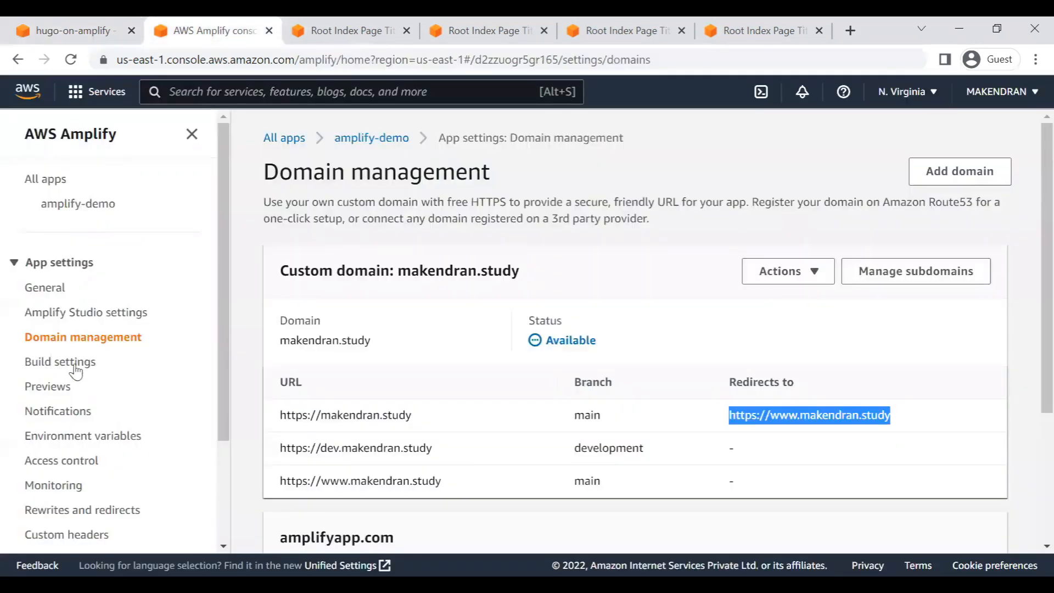
Open the amplify-demo app homepage and check the development branch's deployment progress under the hosting environments
left_click(76, 206)
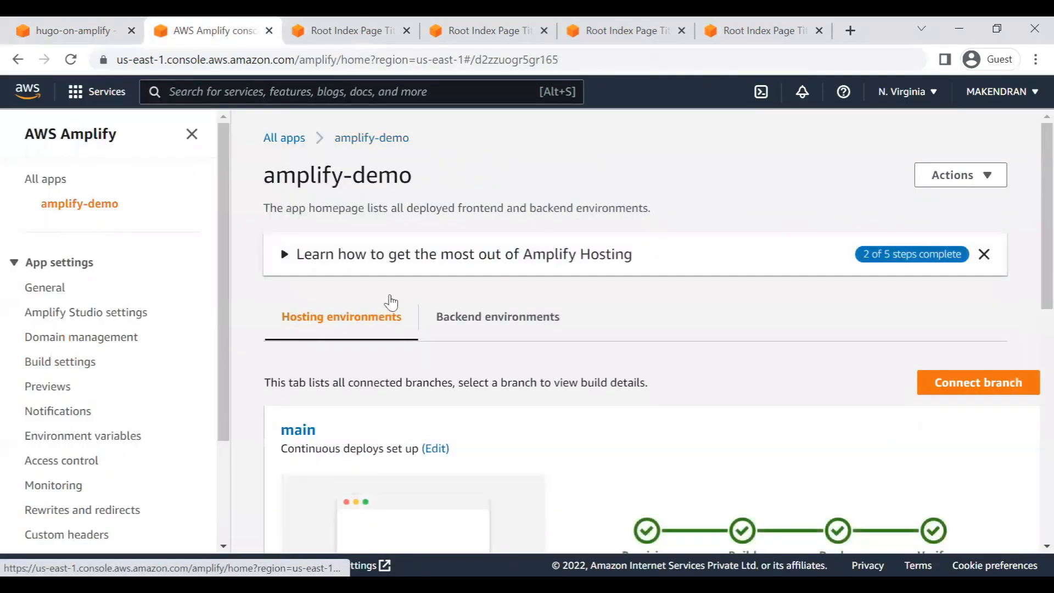
scroll(516, 439, "down", 6)
scroll(516, 439, "down", 3)
scroll(516, 439, "up", 3)
scroll(516, 439, "down", 3)
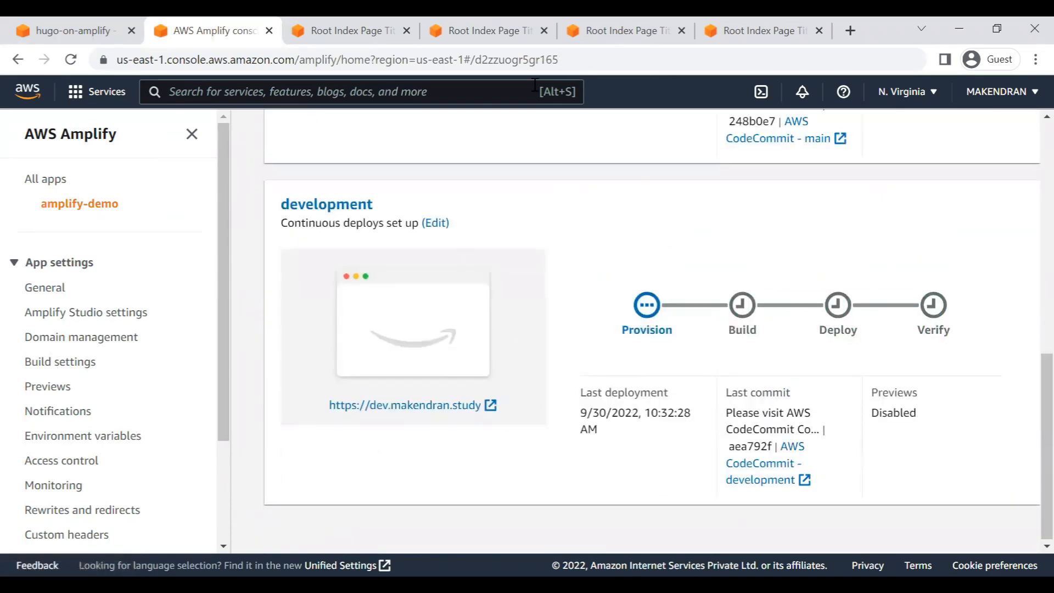
Switch to the open dev subdomain page and check its introductory line and web address before the deployment finishes
left_click(608, 18)
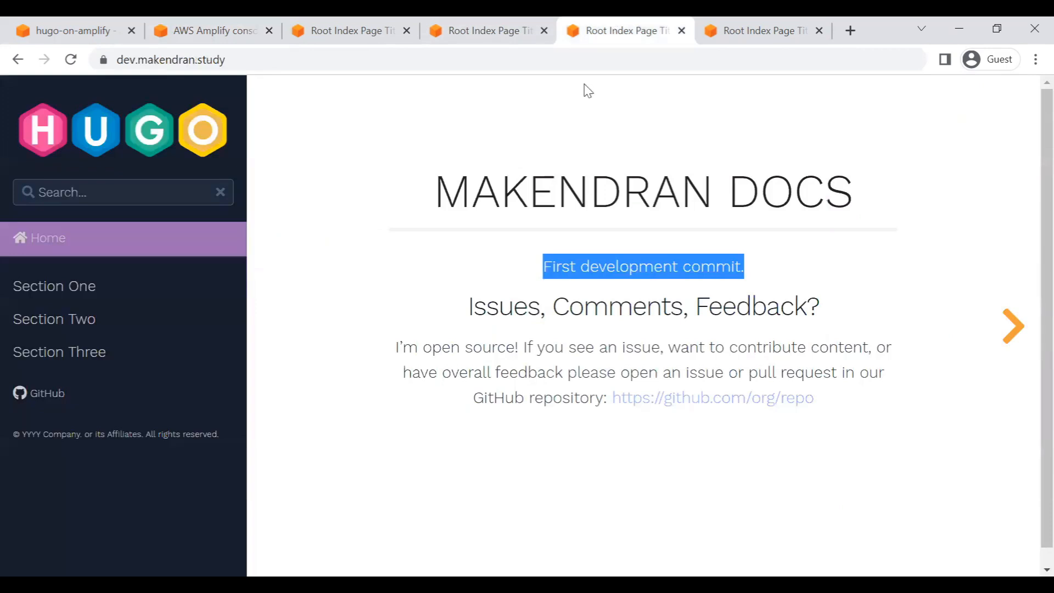
left_click(622, 267)
left_click_drag(518, 271, 772, 268)
left_click(662, 266)
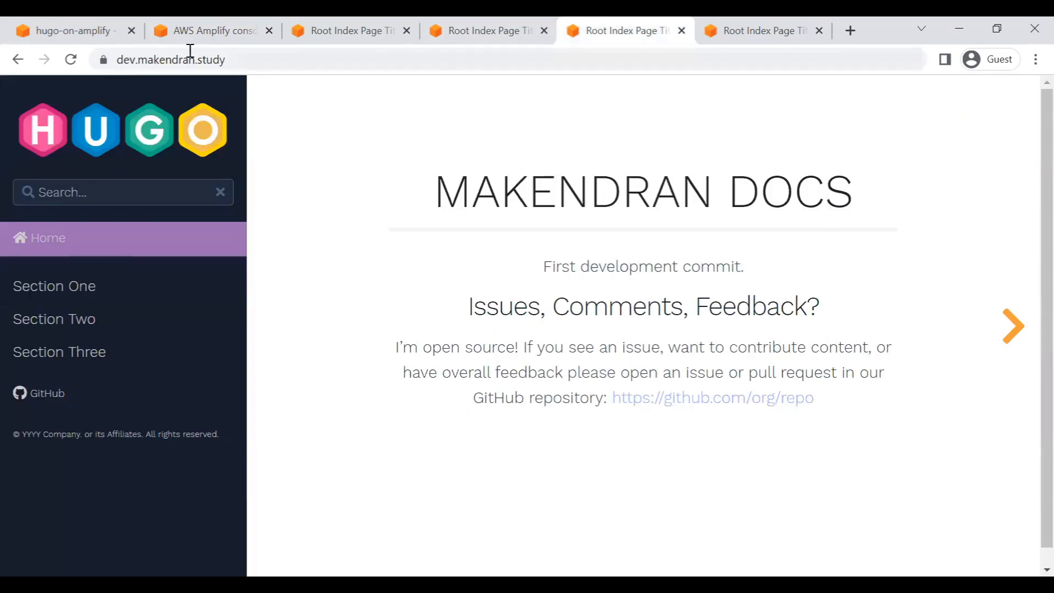
left_click(267, 61)
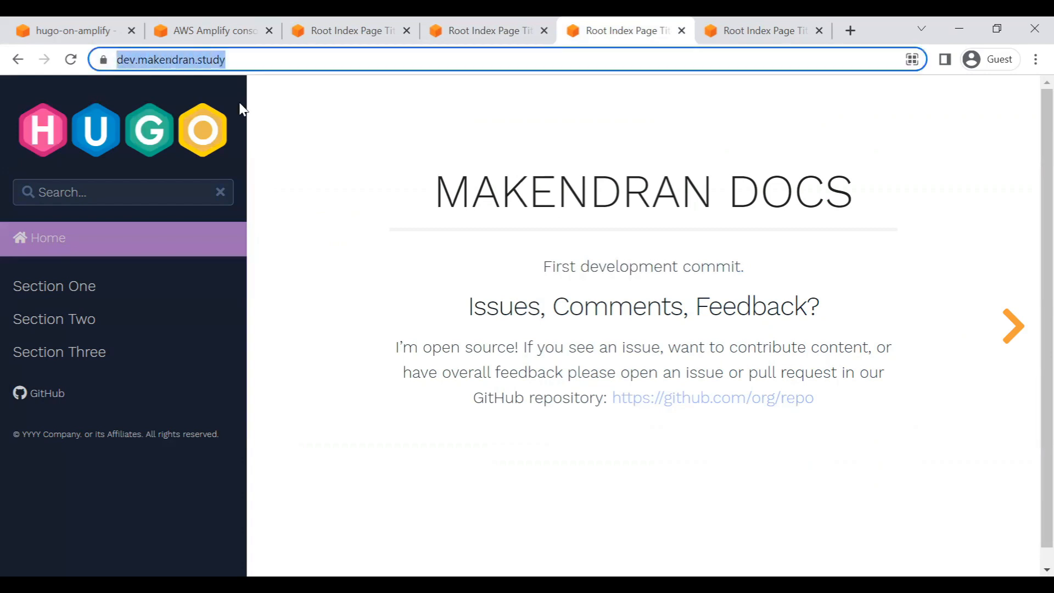
left_click(398, 268)
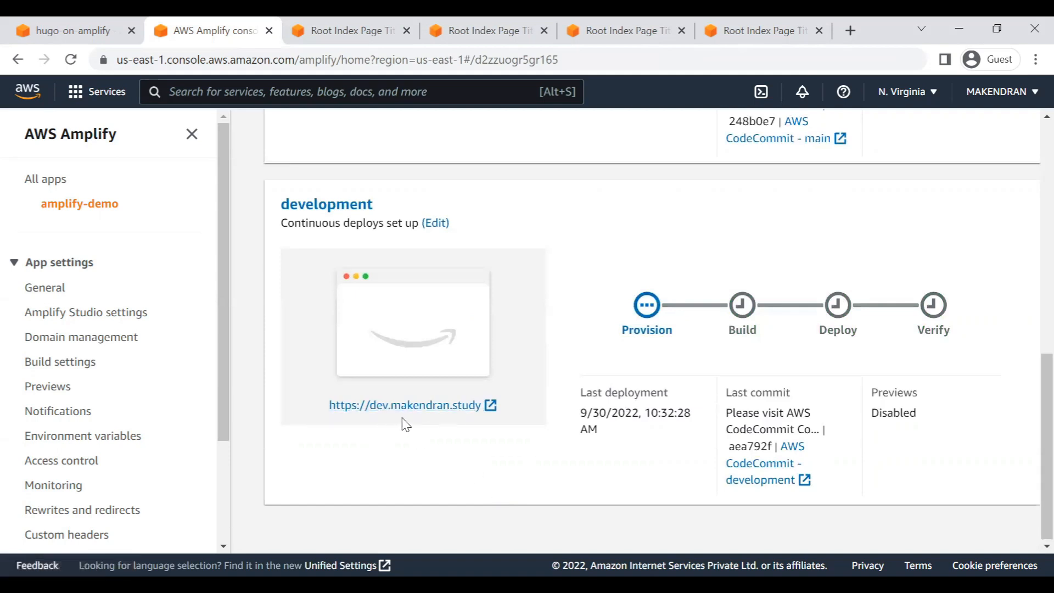
Compare the main and development deployments in the Amplify console, and open the build log of the development branch's Build 2
scroll(486, 430, "up", 5)
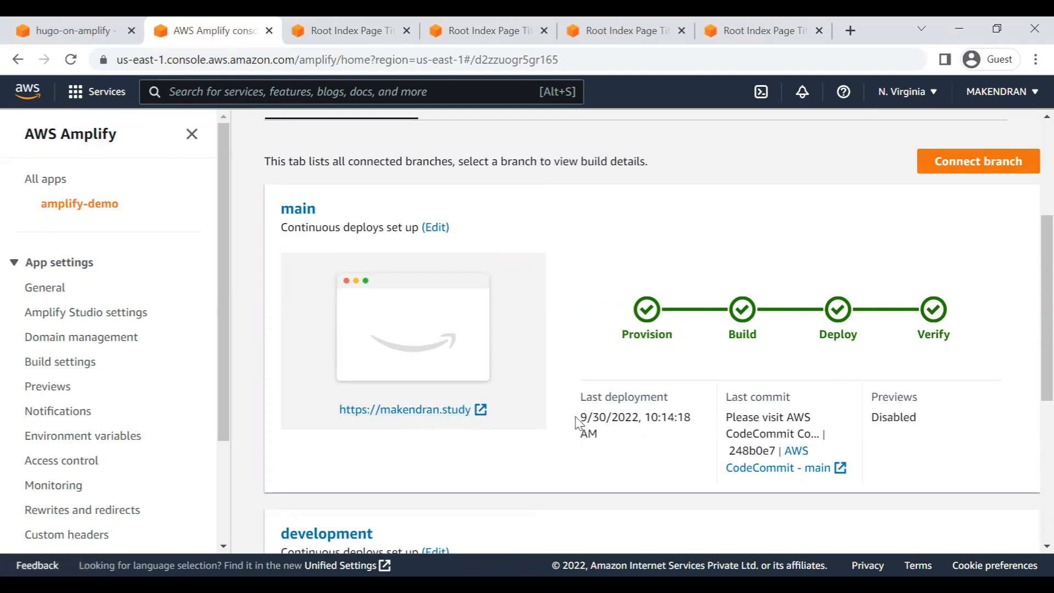
scroll(553, 416, "down", 6)
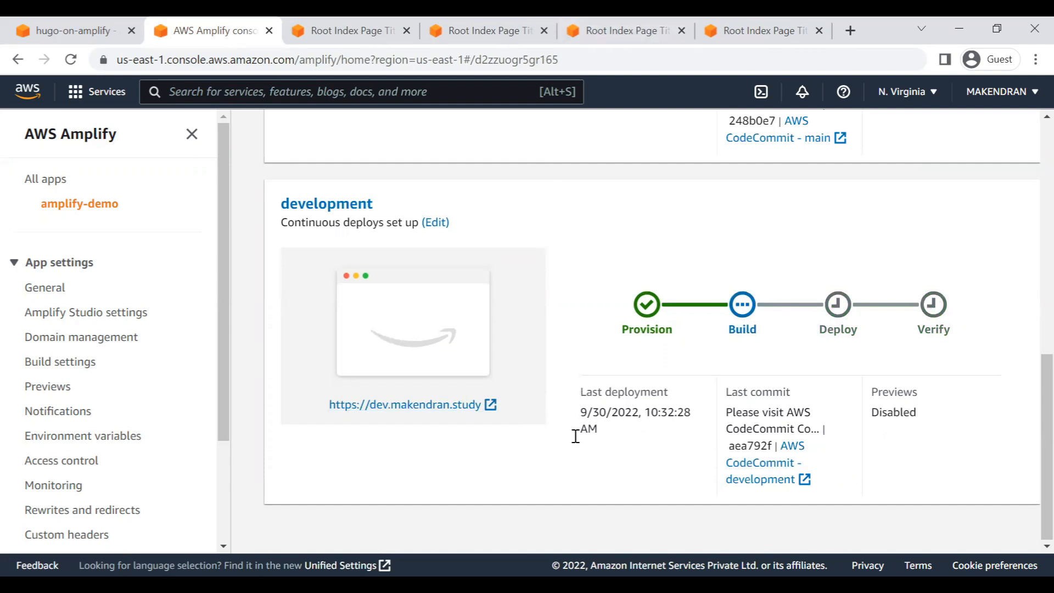
left_click(327, 205)
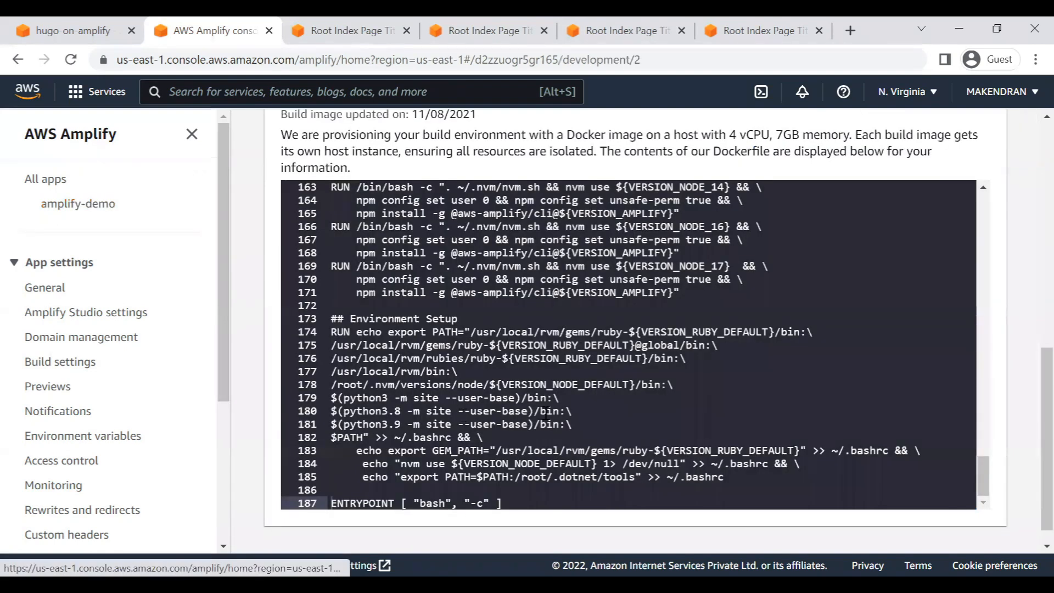
scroll(545, 409, "up", 5)
scroll(614, 291, "up", 4)
left_click(385, 251)
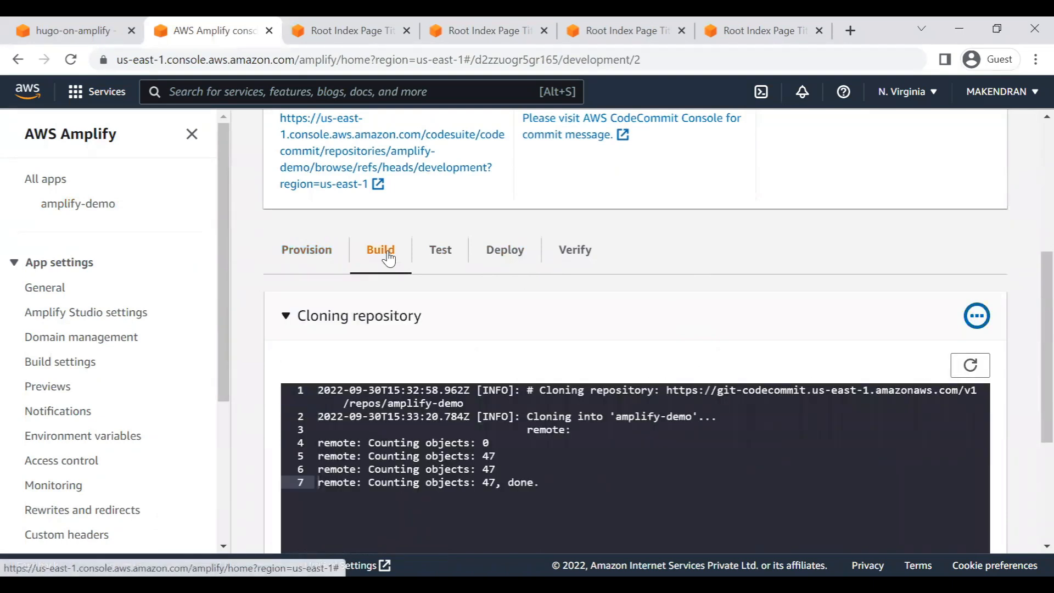
scroll(388, 257, "up", 5)
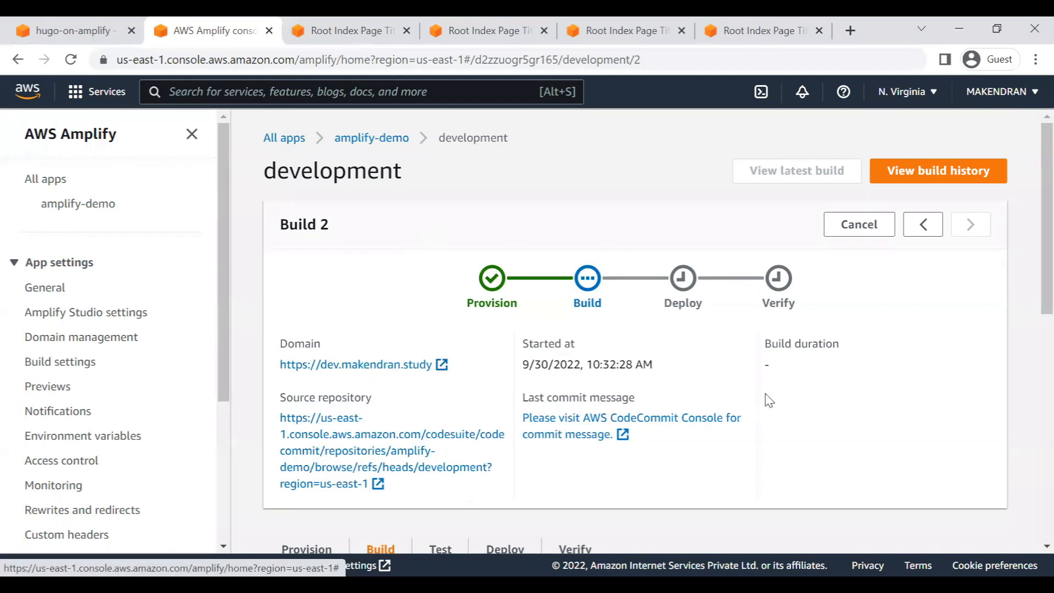
Refresh the Cloning repository log of Build 2 and monitor the build's stage progress
scroll(769, 400, "down", 5)
left_click(971, 419)
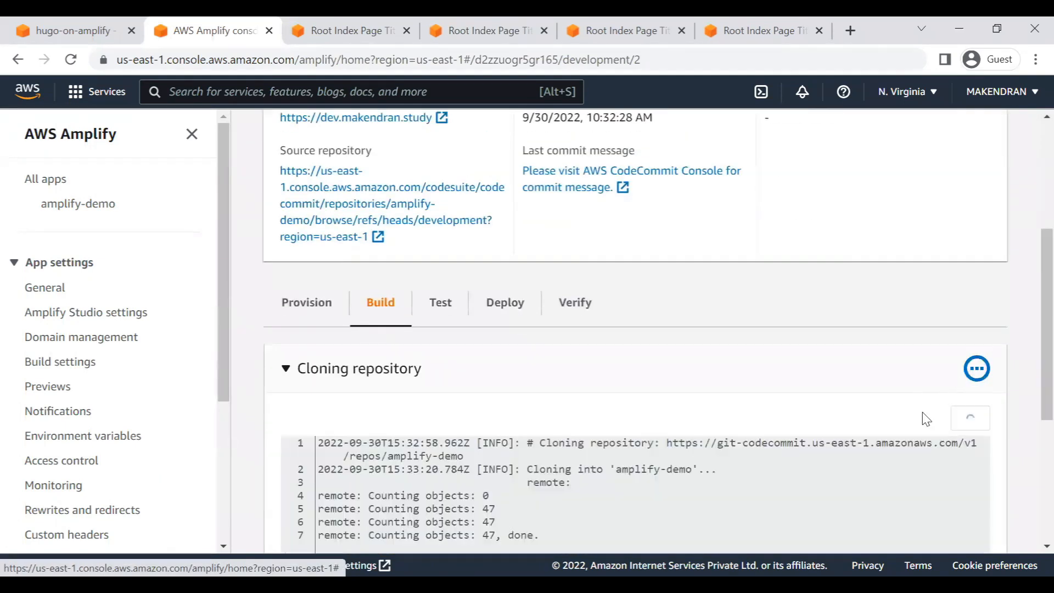
scroll(732, 388, "down", 3)
scroll(734, 387, "up", 4)
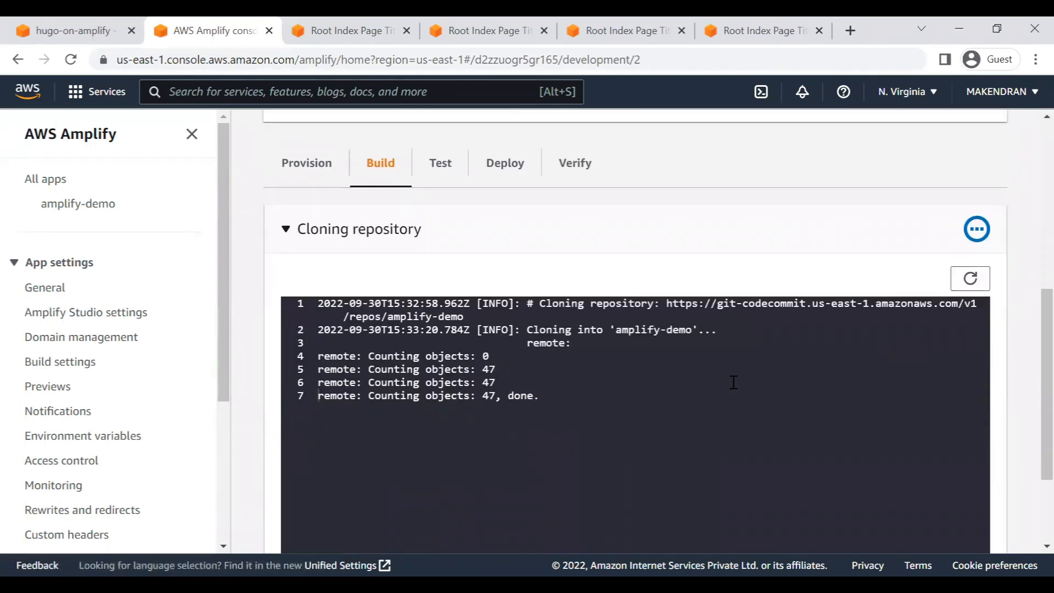
scroll(733, 383, "down", 3)
scroll(733, 382, "up", 7)
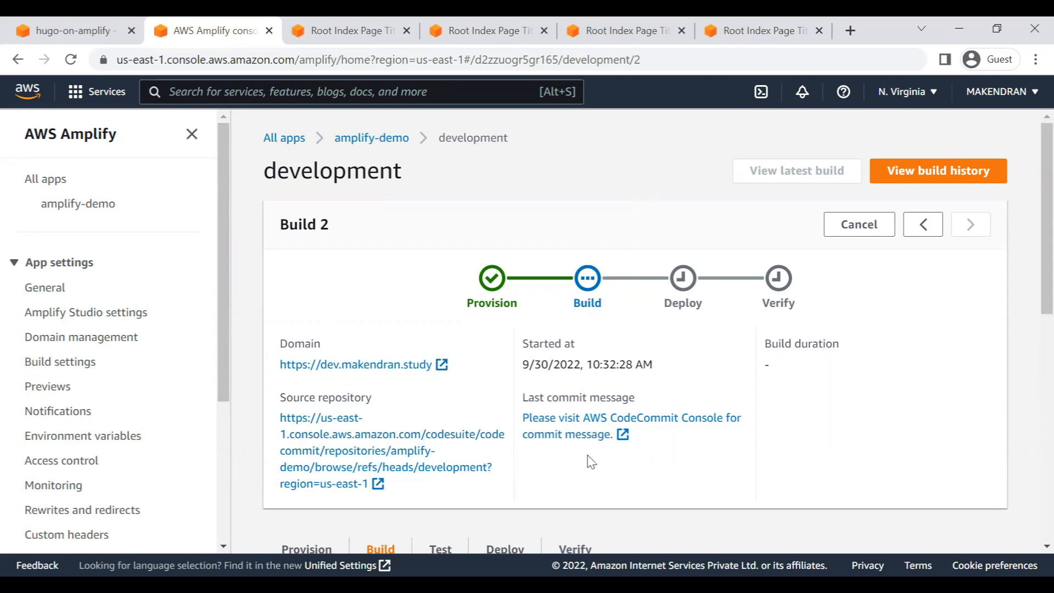
scroll(590, 461, "down", 3)
scroll(589, 463, "down", 4)
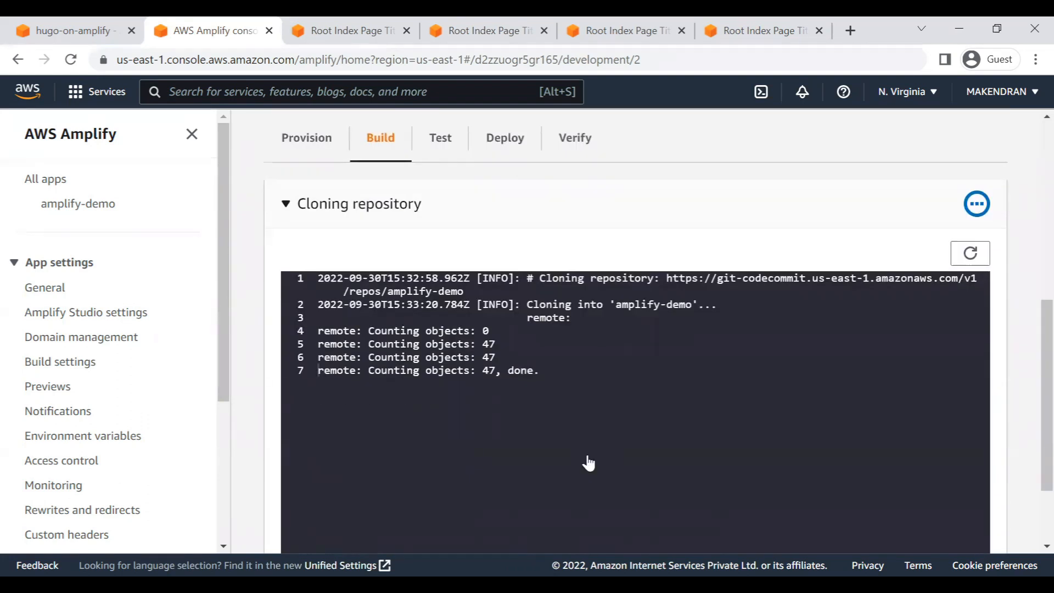
scroll(588, 459, "up", 6)
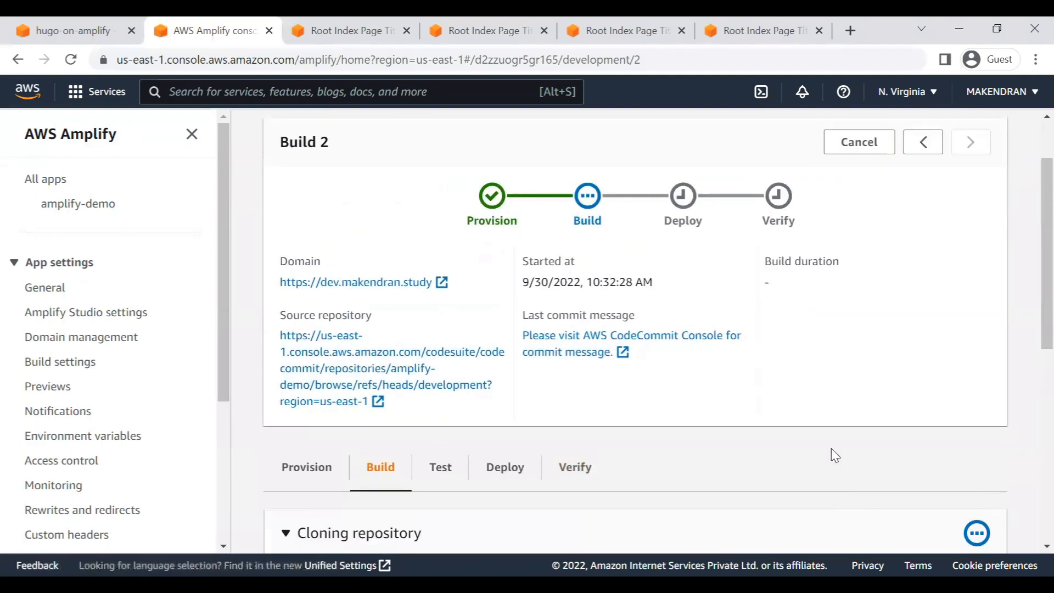
scroll(831, 455, "down", 4)
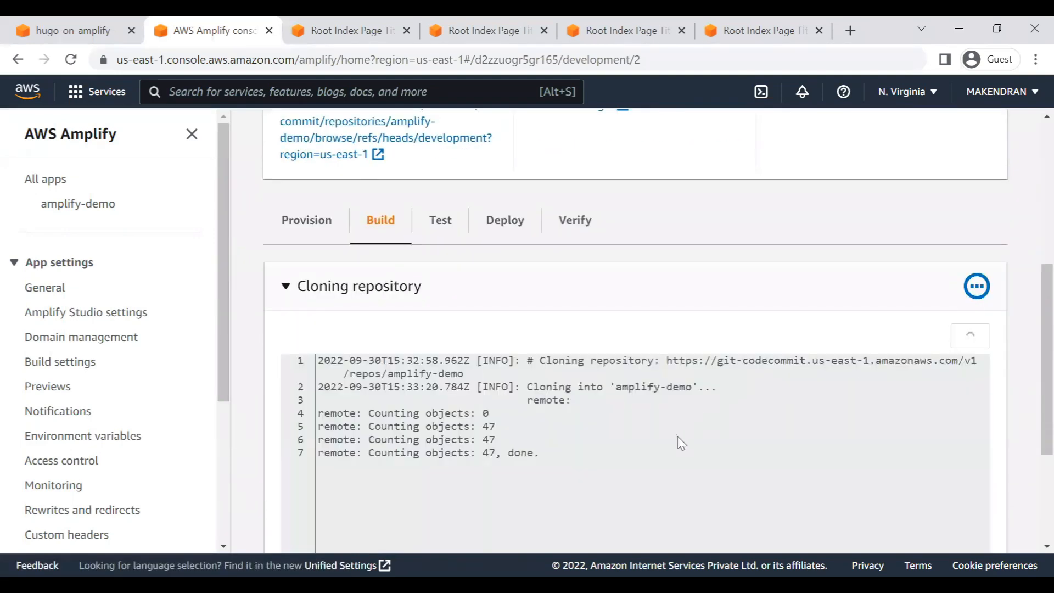
scroll(679, 438, "down", 3)
scroll(680, 439, "up", 8)
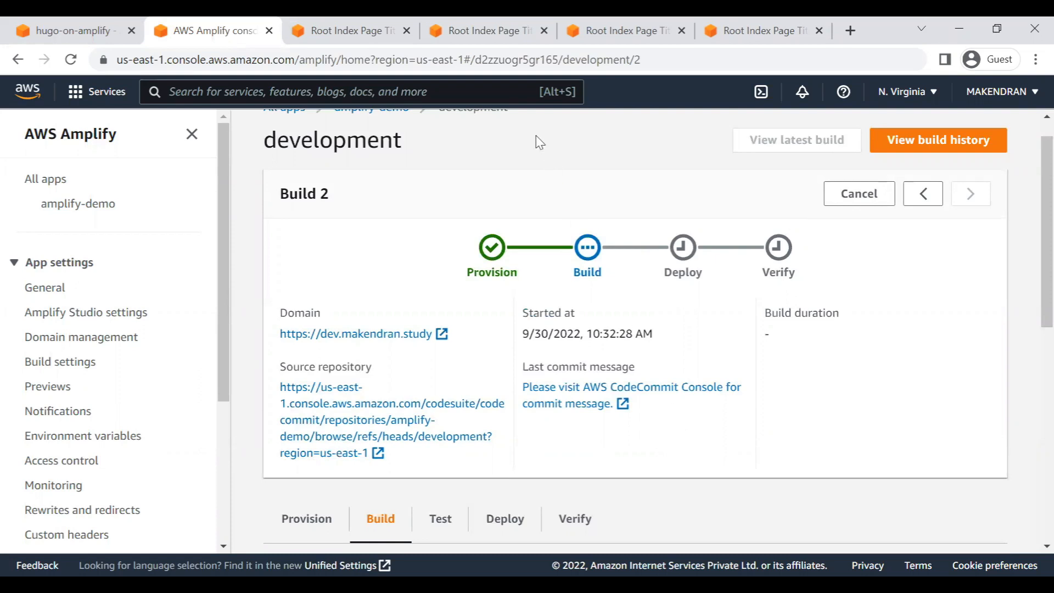
Close the four open browser tabs showing the main and development site pages, leaving the Cloud9 and Amplify tabs
left_click(495, 34)
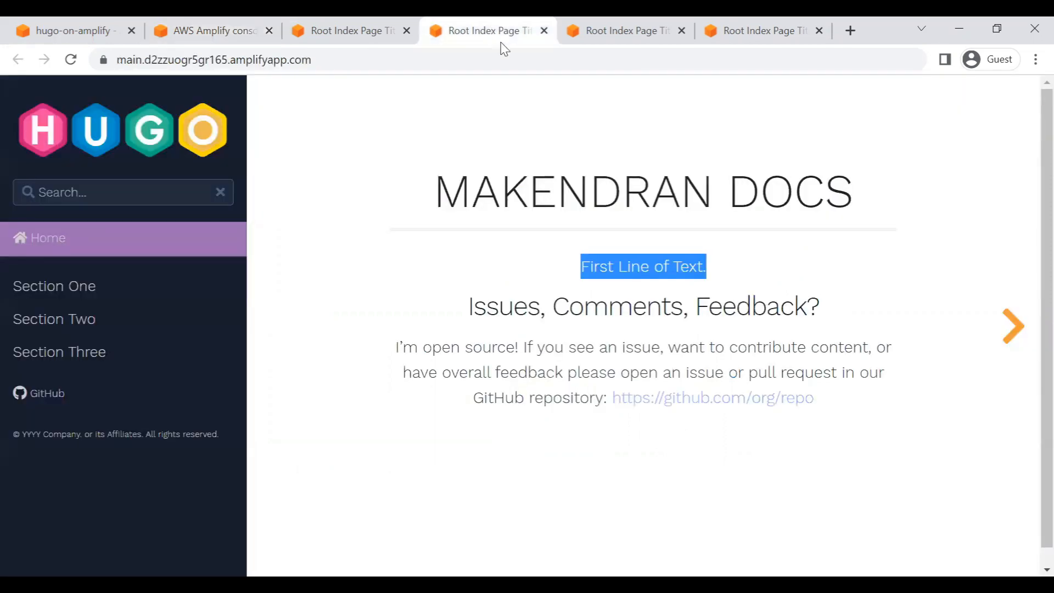
left_click(544, 31)
left_click(386, 33)
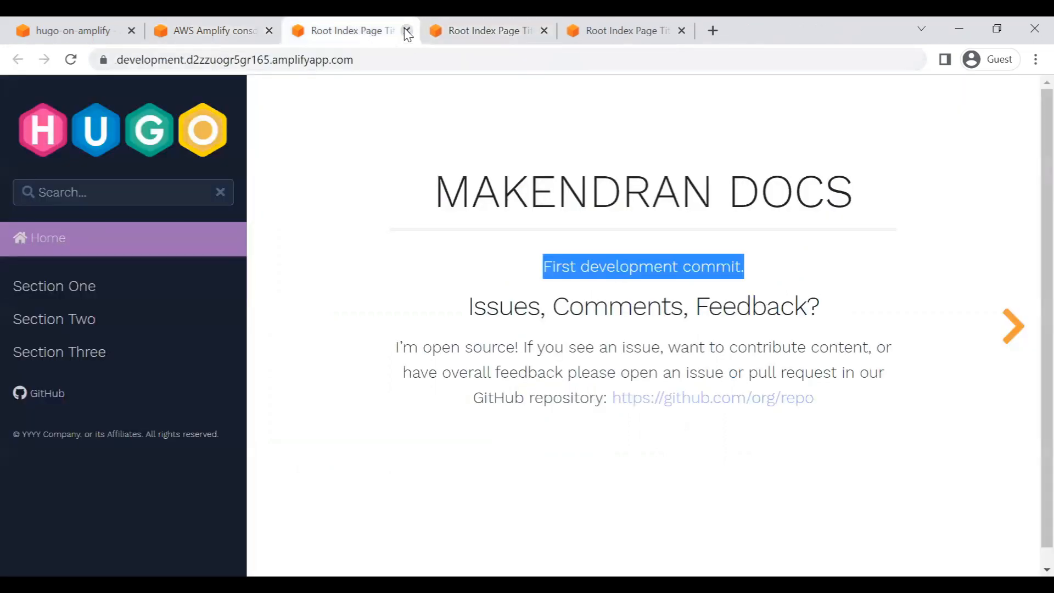
left_click(406, 31)
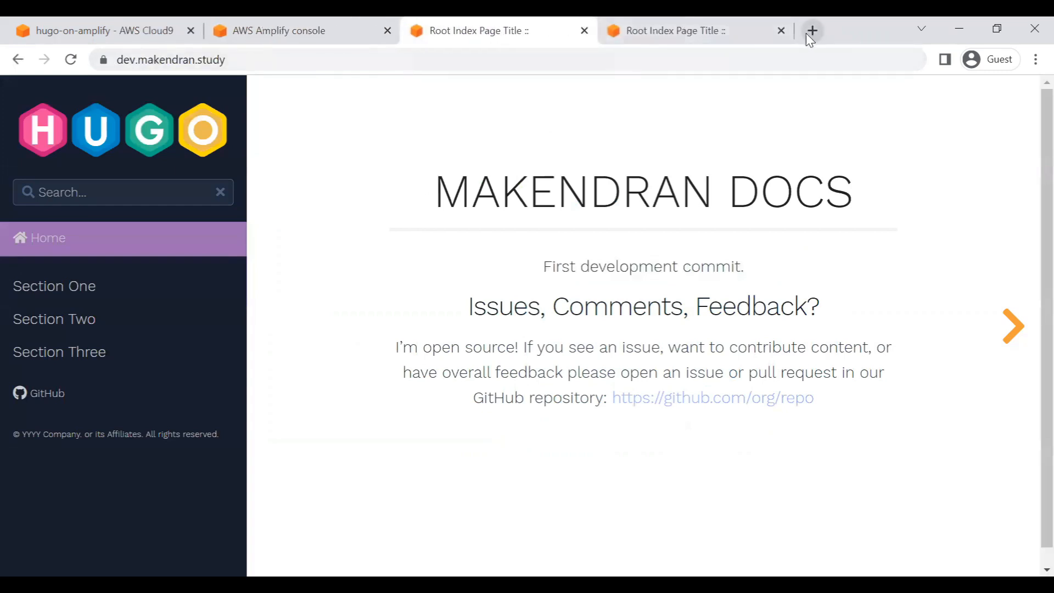
left_click(782, 31)
left_click(585, 31)
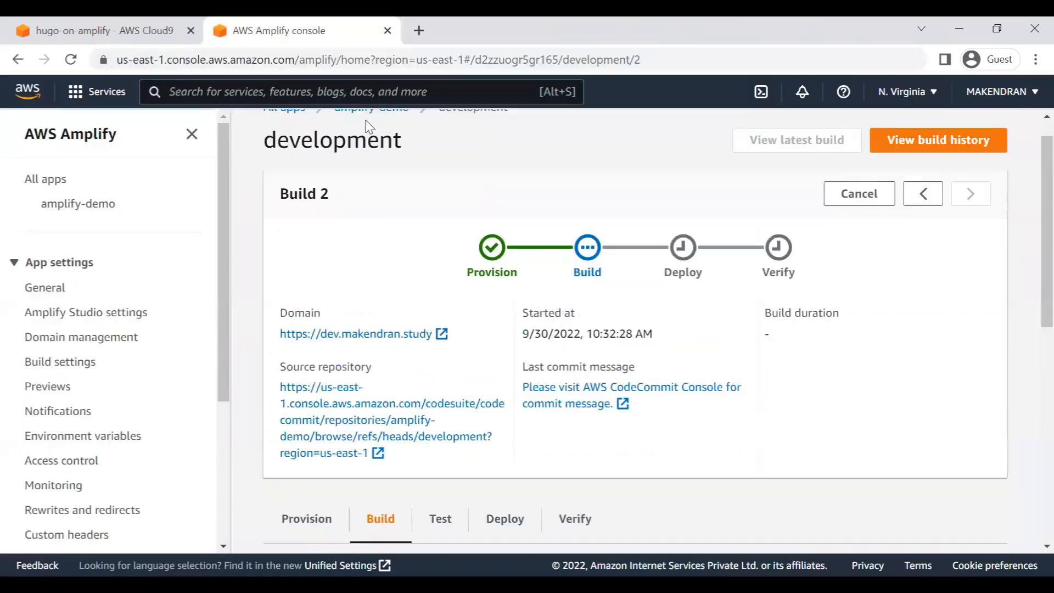
Refresh the Build 2 log and read through the Frontend build output
scroll(877, 392, "down", 3)
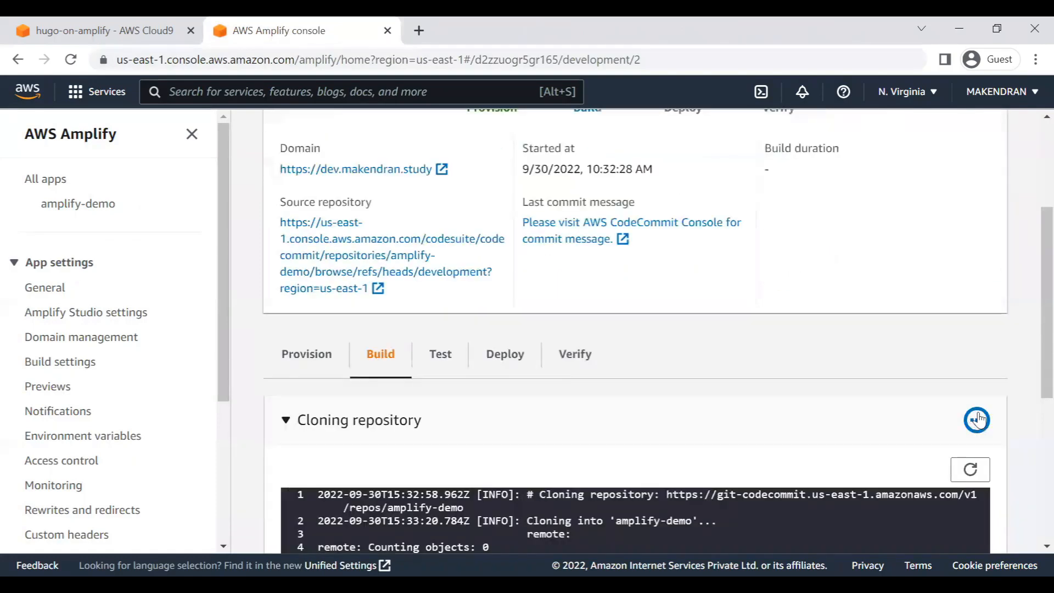
left_click(972, 471)
scroll(774, 418, "down", 3)
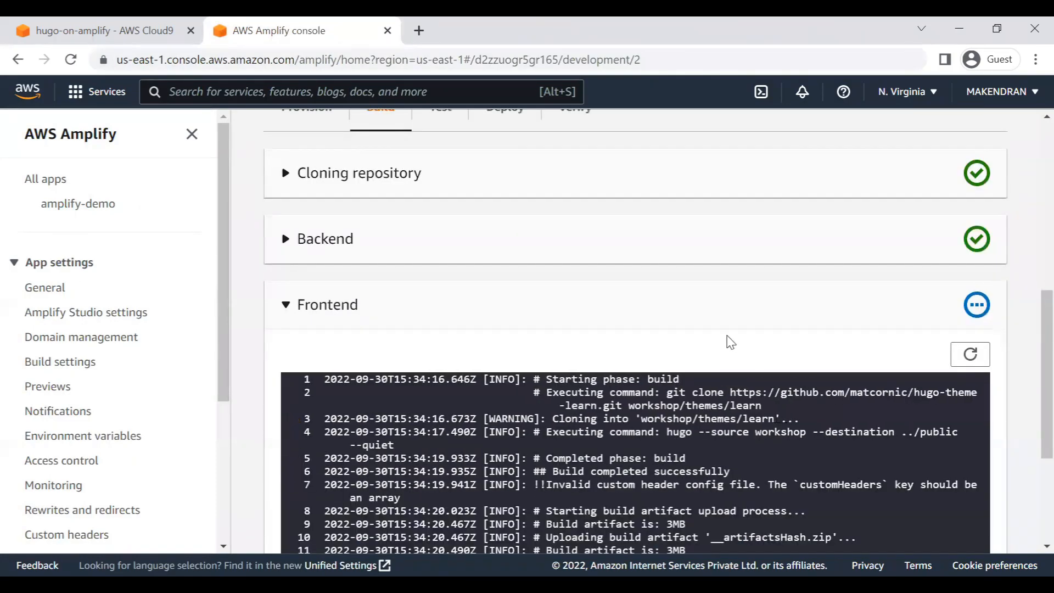
scroll(733, 336, "up", 7)
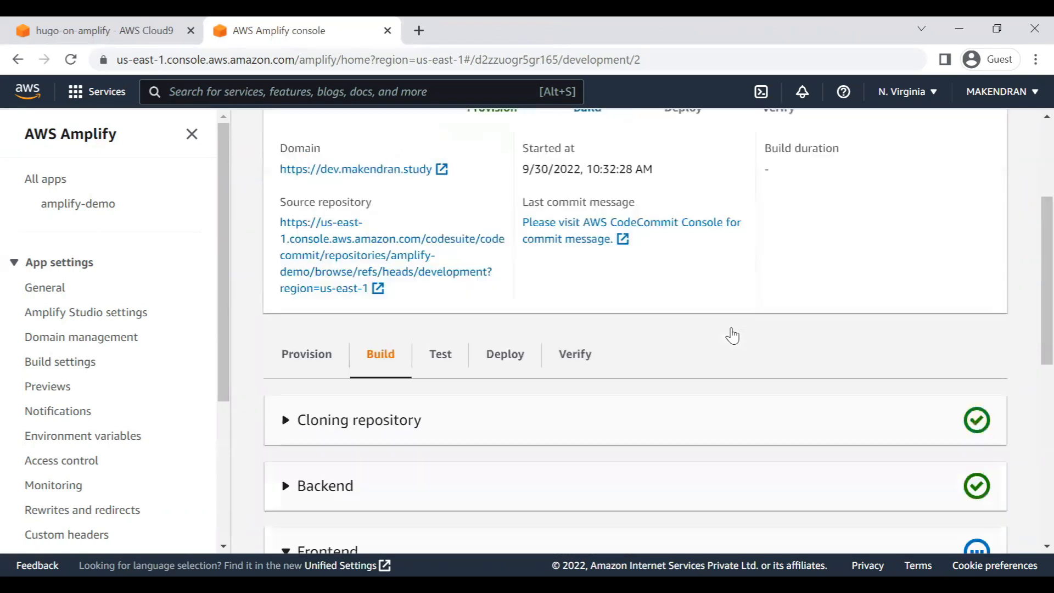
scroll(731, 351, "down", 4)
scroll(743, 412, "down", 5)
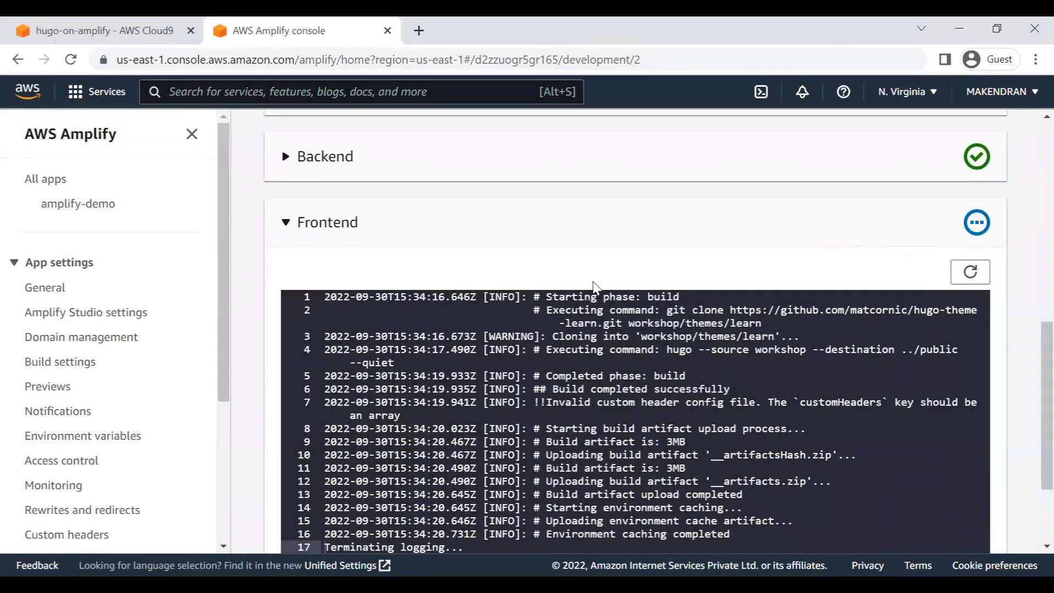
scroll(536, 250, "down", 3)
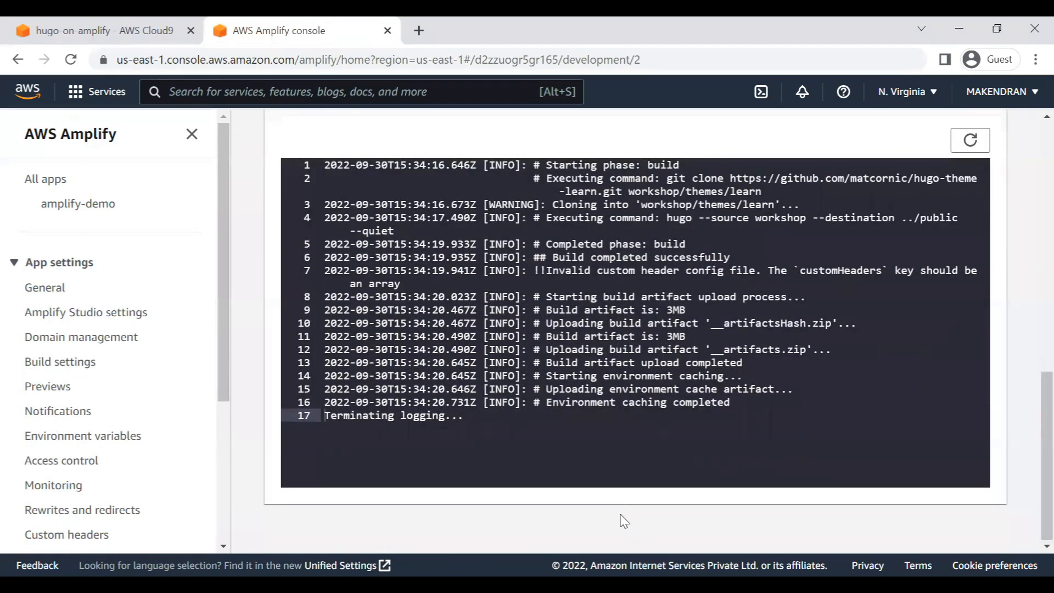
Check Build 2's stage progress until deployment finishes, and view the Verify stage details
scroll(620, 516, "up", 10)
scroll(659, 513, "up", 2)
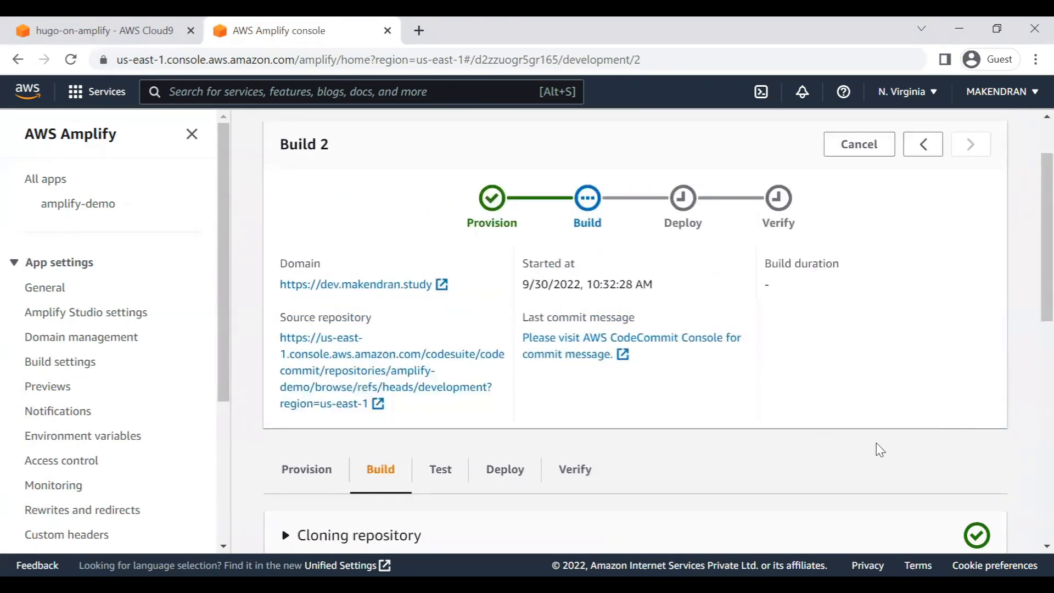
scroll(901, 450, "down", 3)
scroll(966, 494, "down", 2)
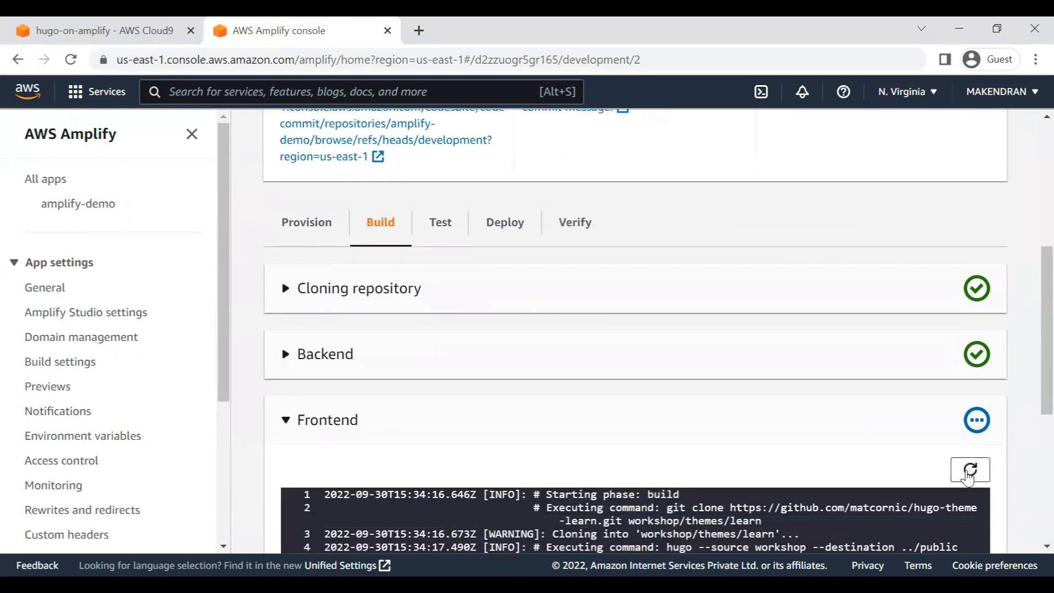
scroll(806, 412, "up", 5)
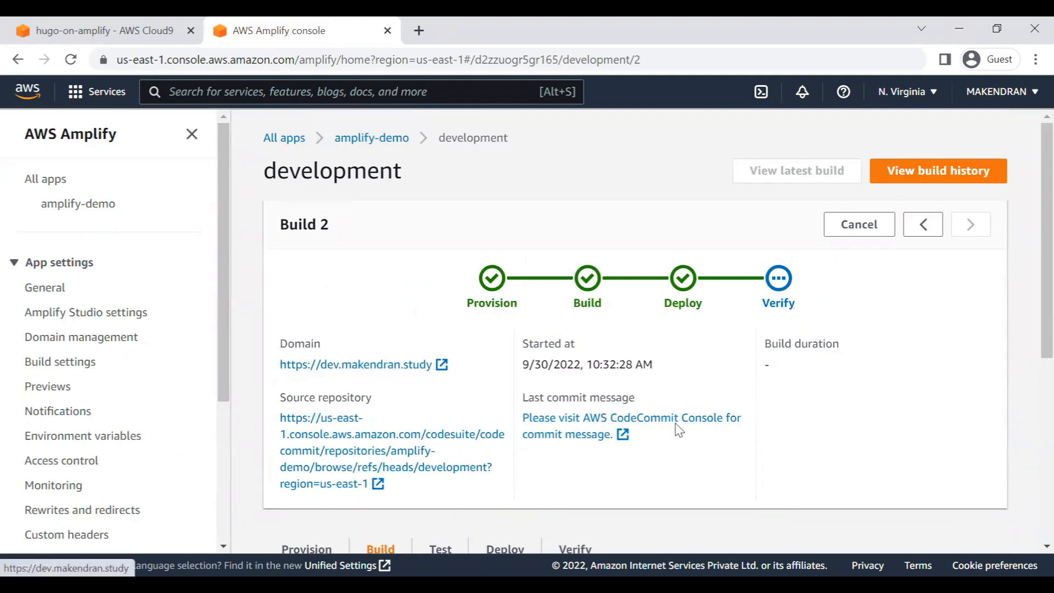
scroll(679, 431, "down", 3)
left_click(576, 387)
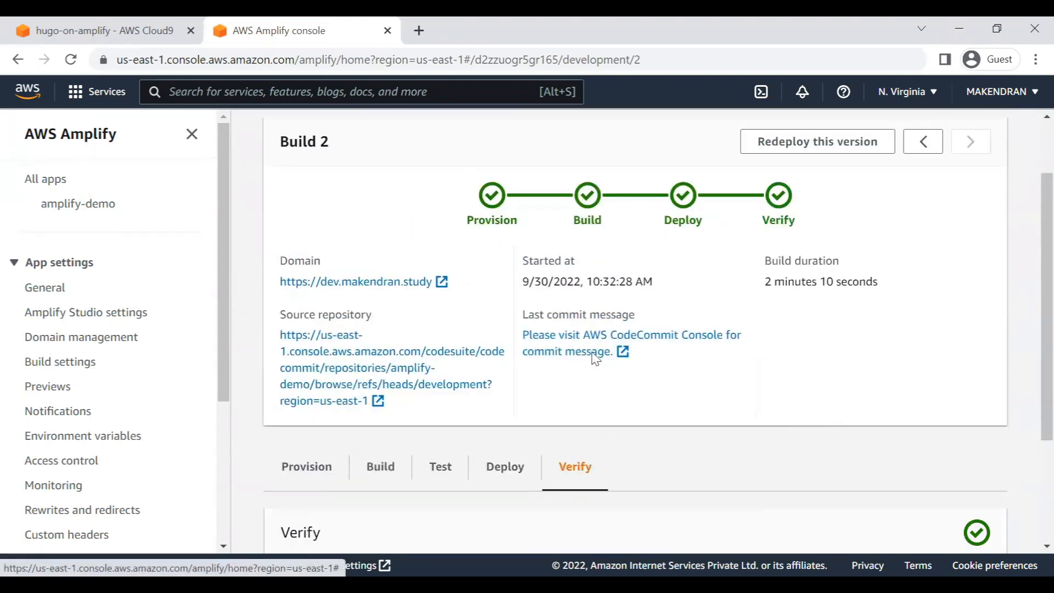
Open the dev subdomain site from the build's domain link, and check its introductory line and web address
left_click(401, 282)
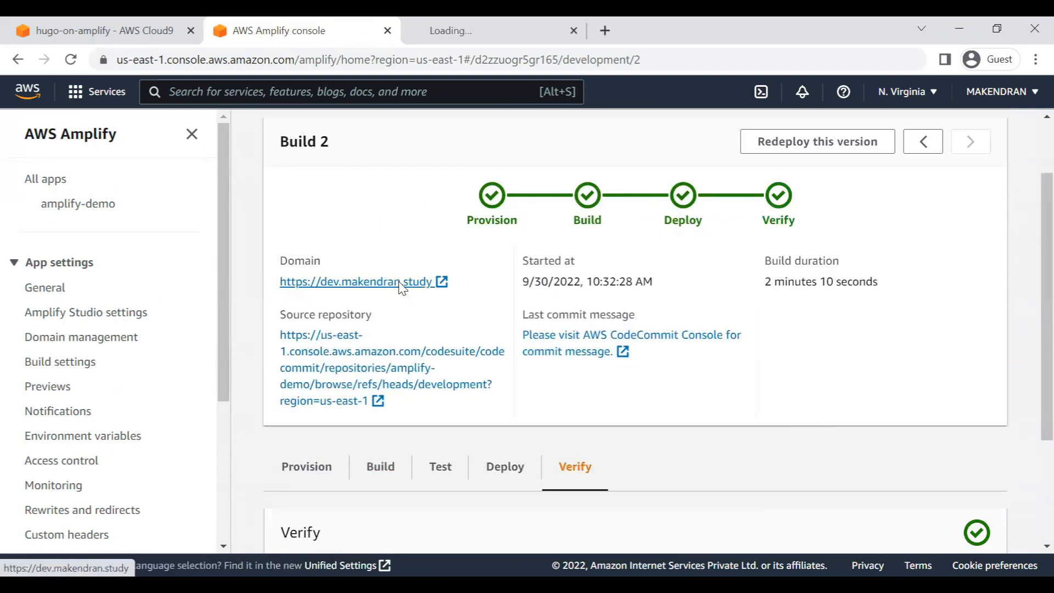
left_click(486, 23)
left_click_drag(551, 267, 776, 280)
left_click(407, 461)
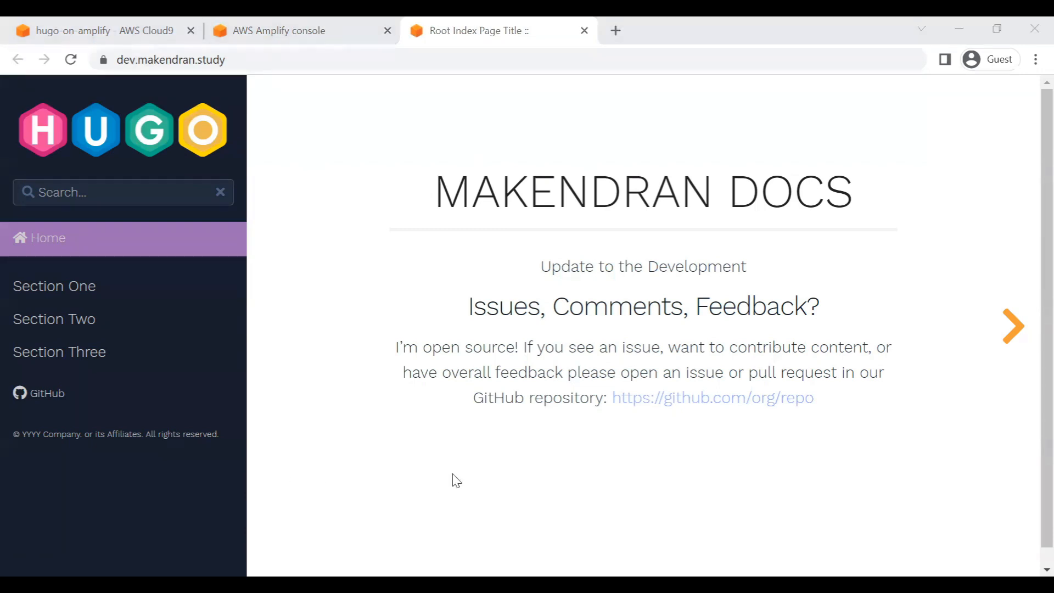
left_click(254, 59)
left_click_drag(306, 59, 105, 60)
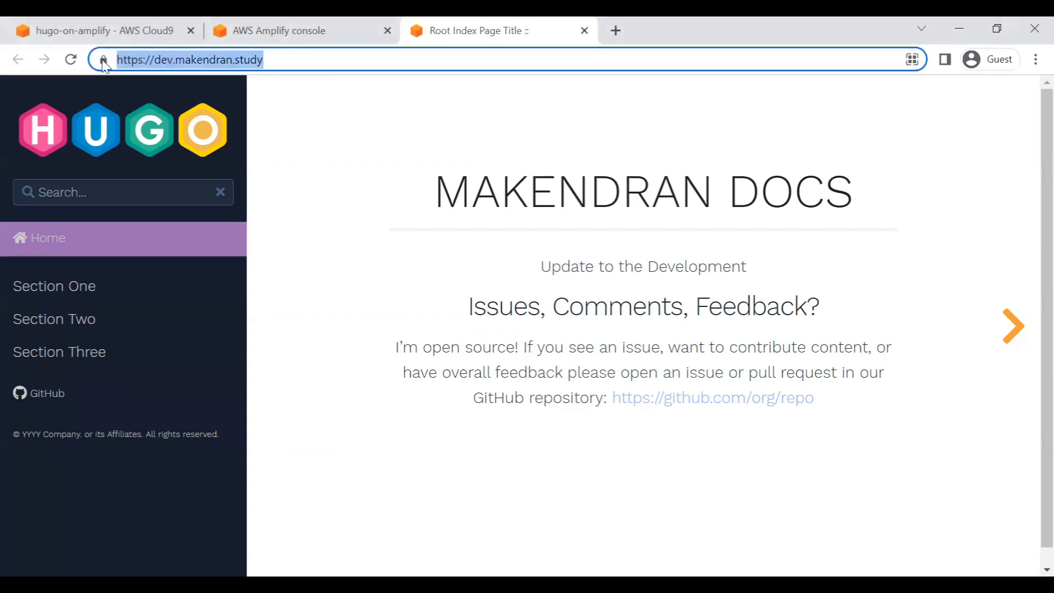
triple_click(636, 273)
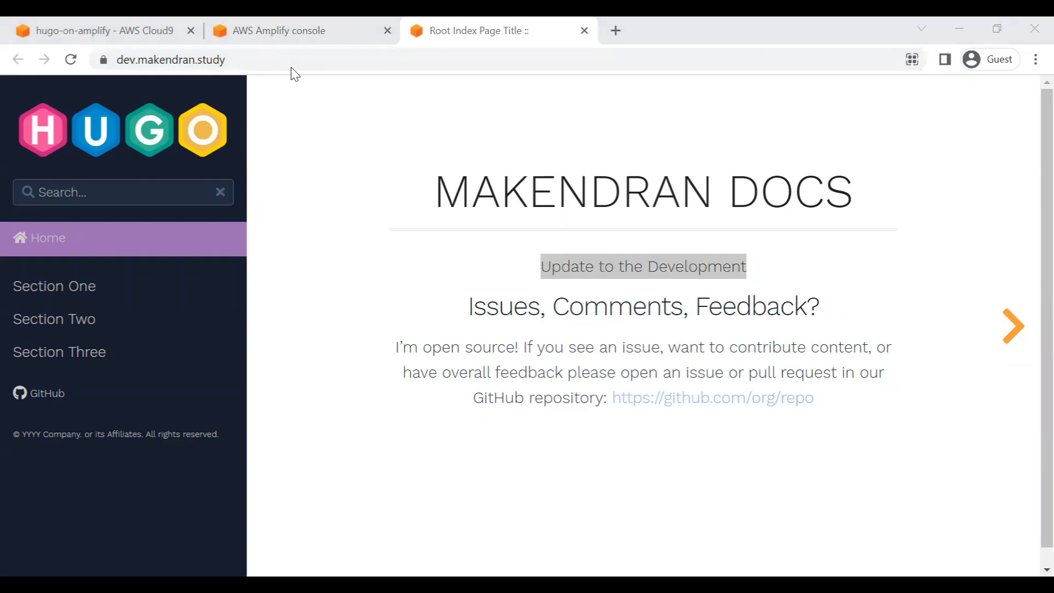
Open the Amplify app's access control settings for editing and set the development branch to Restricted - password required
left_click(272, 28)
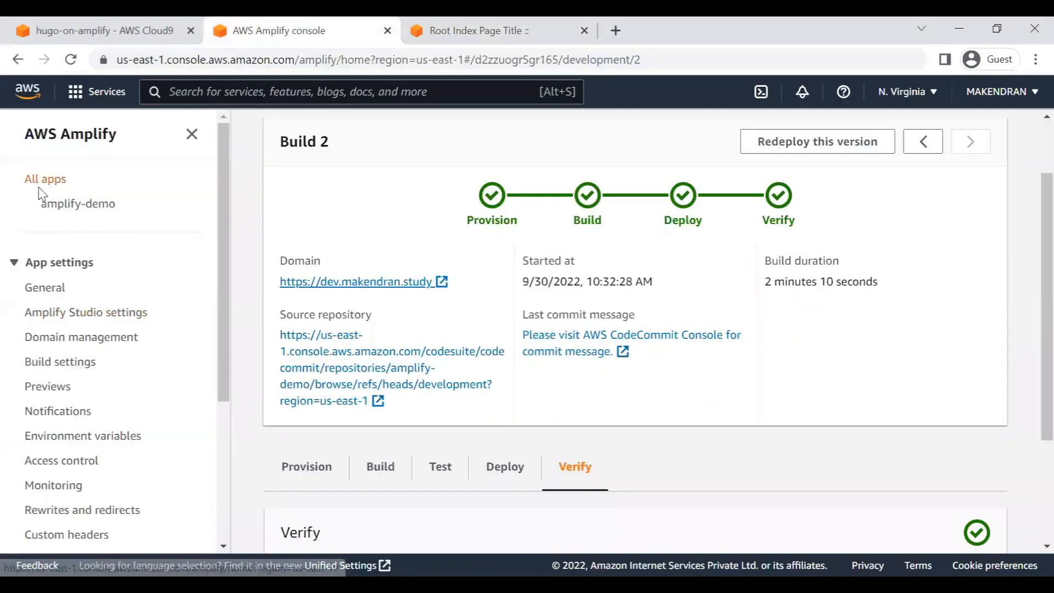
scroll(86, 436, "down", 2)
scroll(86, 437, "down", 2)
scroll(85, 435, "up", 2)
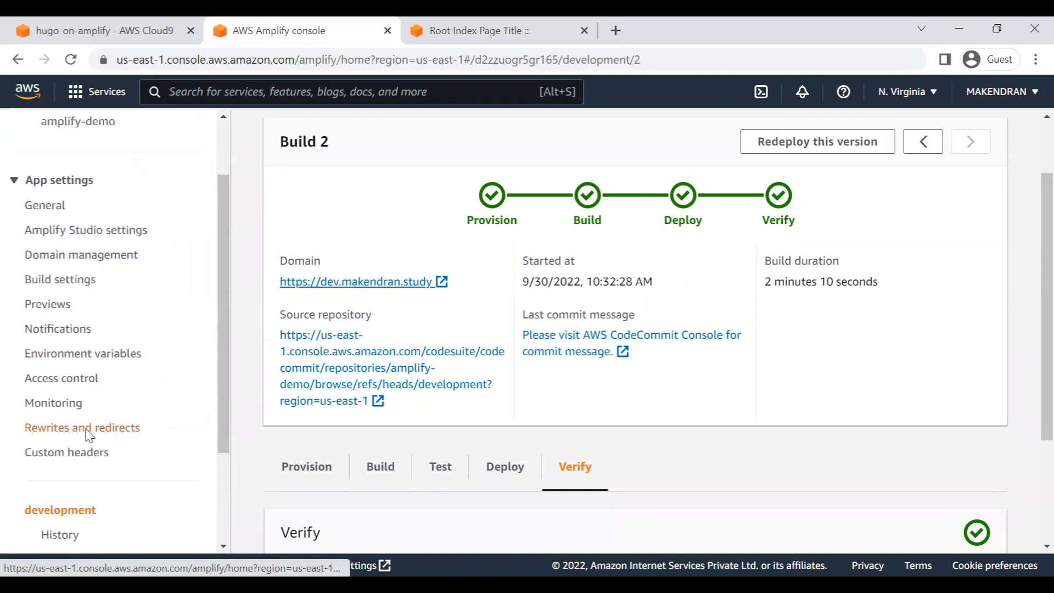
left_click(63, 380)
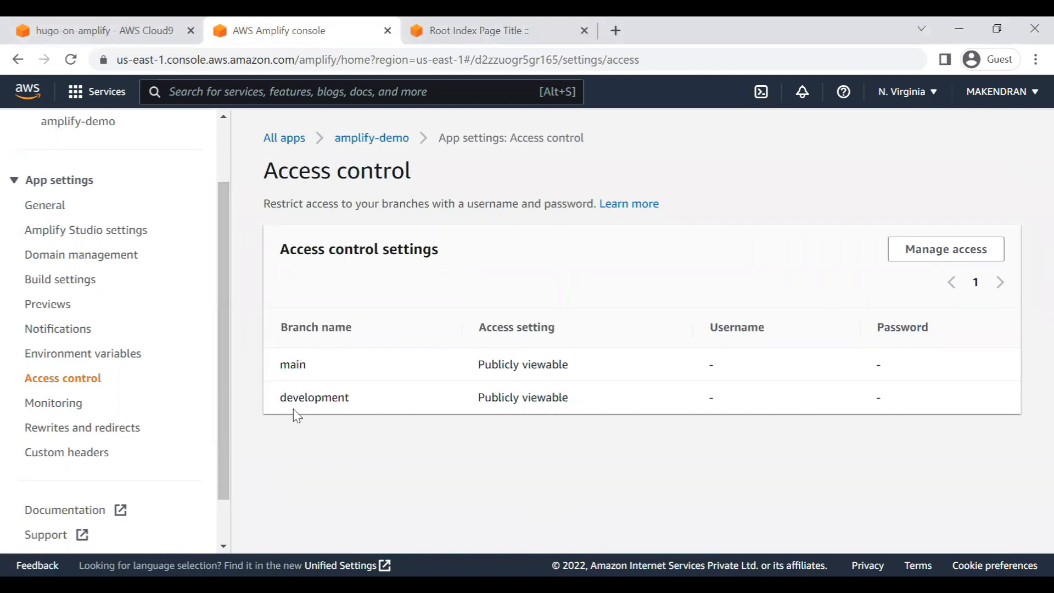
left_click(948, 251)
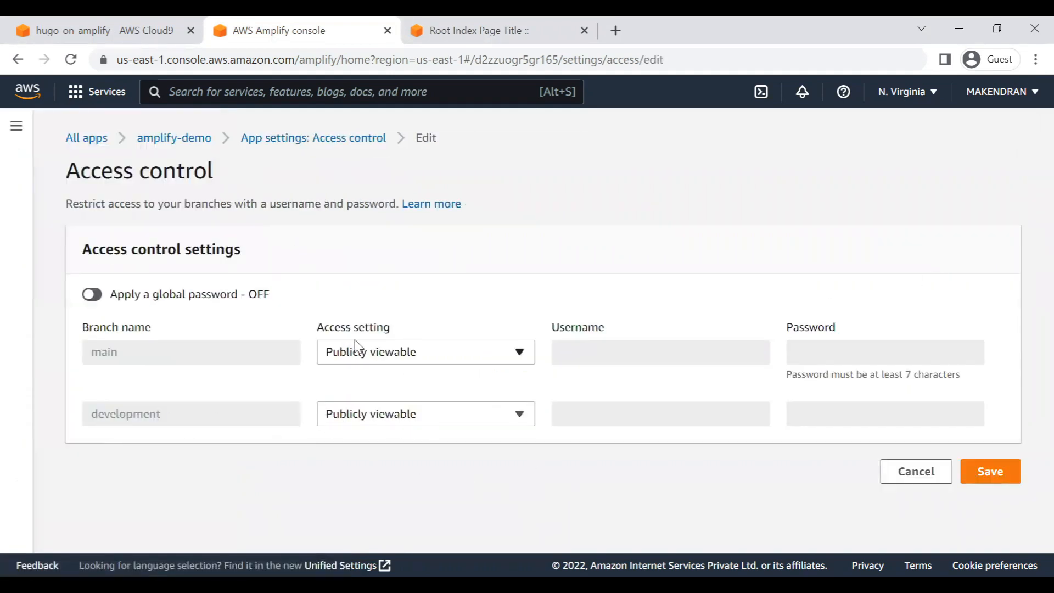
left_click(407, 420)
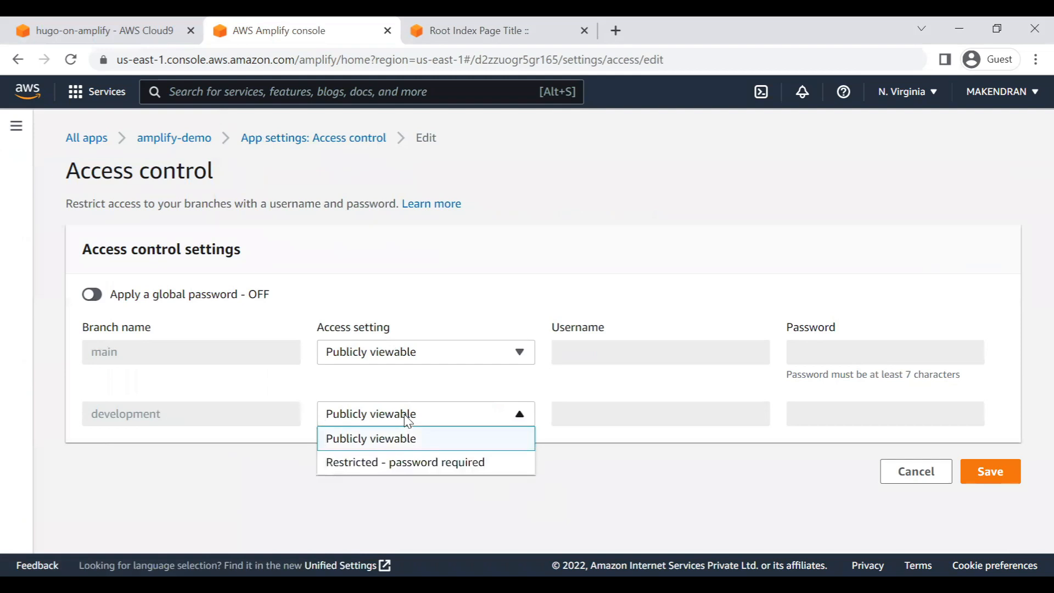
left_click(445, 465)
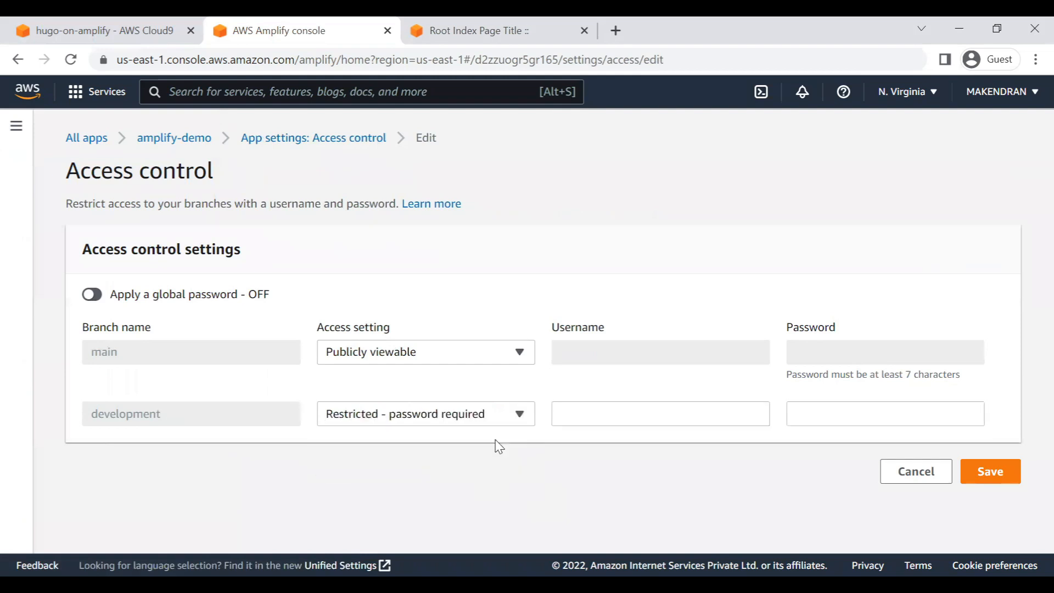
Enter the username developer for the development branch, fill in and confirm its access password, and save the access settings
left_click(618, 423)
key("alt+Tab")
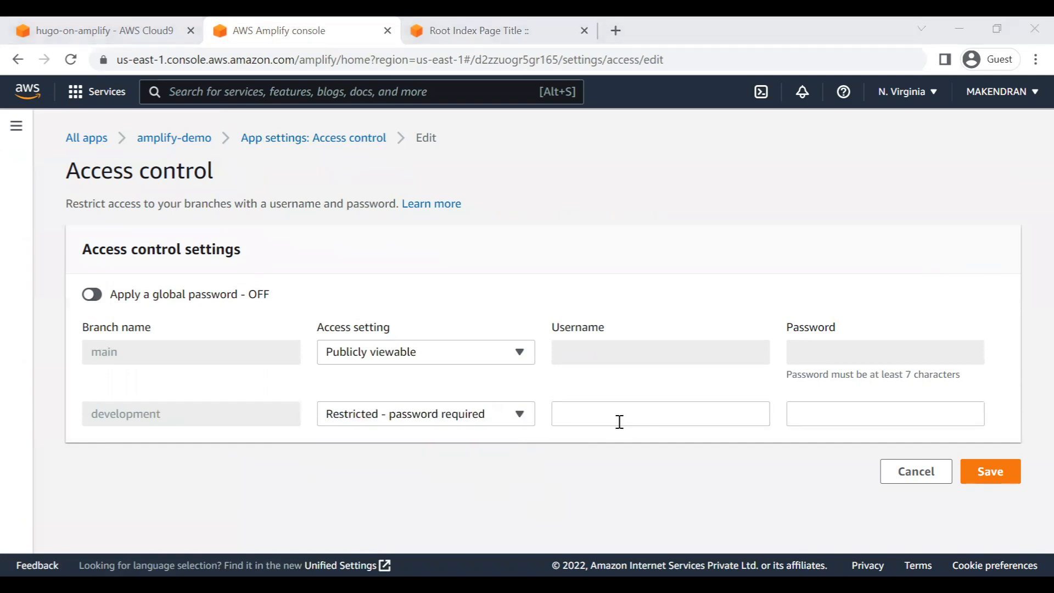
left_click(619, 421)
type("developer")
key("Tab")
type("••••••••••")
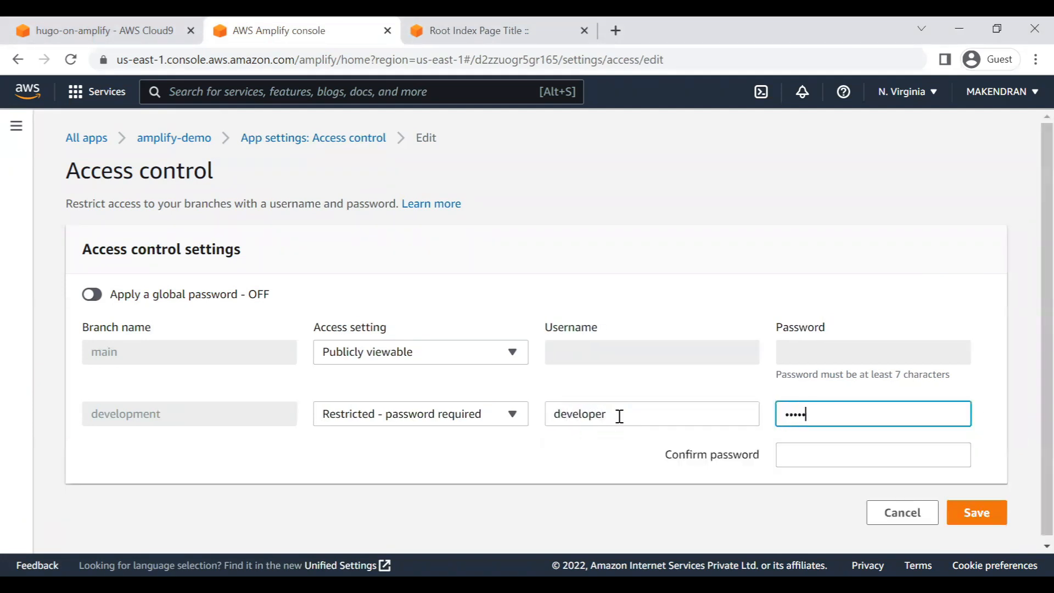
type("••••••")
left_click(794, 458)
type("••••••••••••••••")
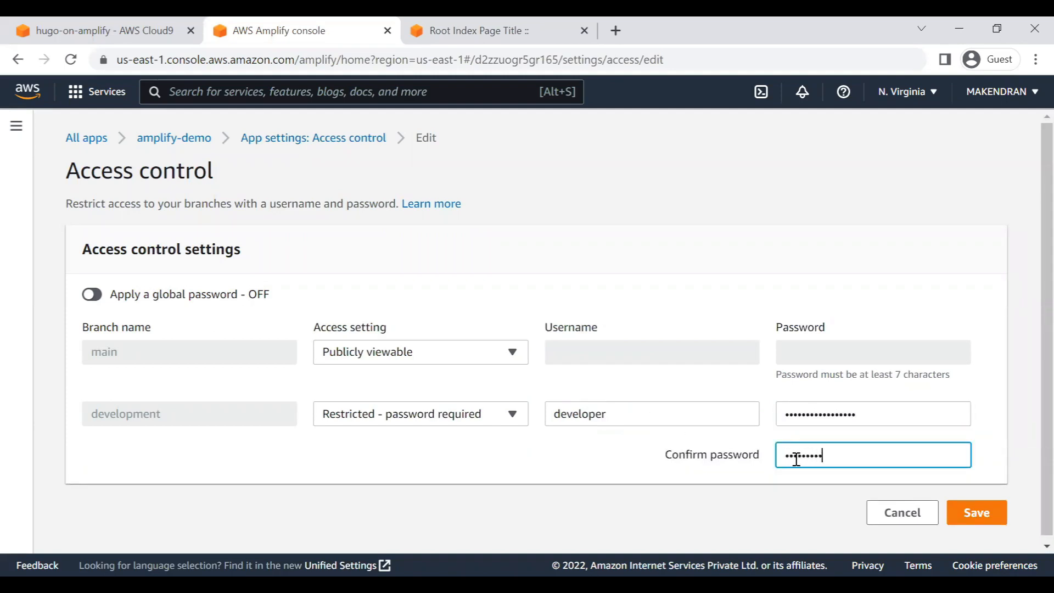
type("•••")
left_click(985, 522)
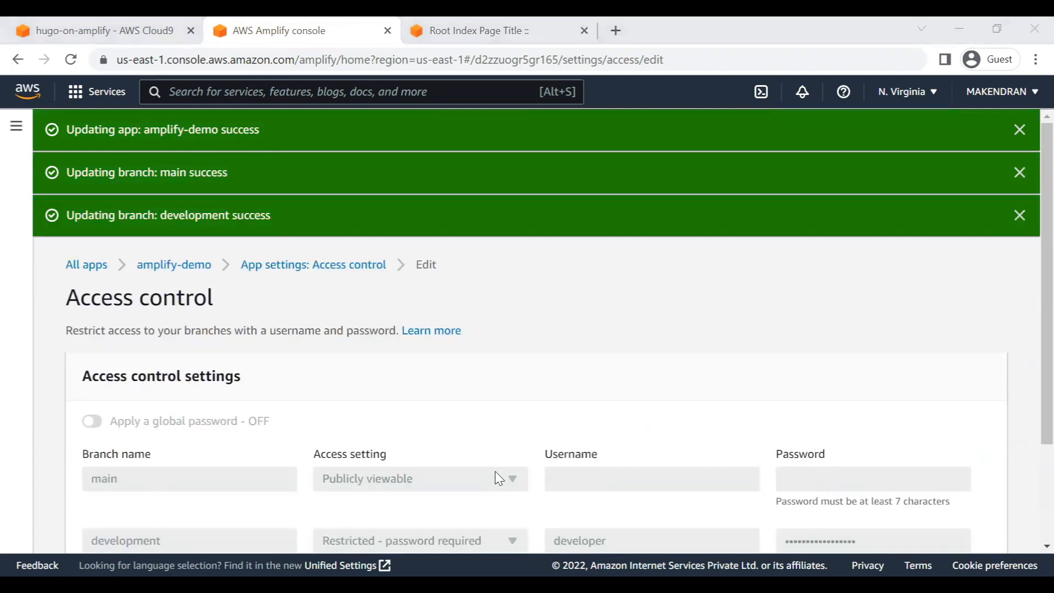
left_click(486, 34)
double_click(252, 61)
left_click(253, 63)
key("ctrl+c")
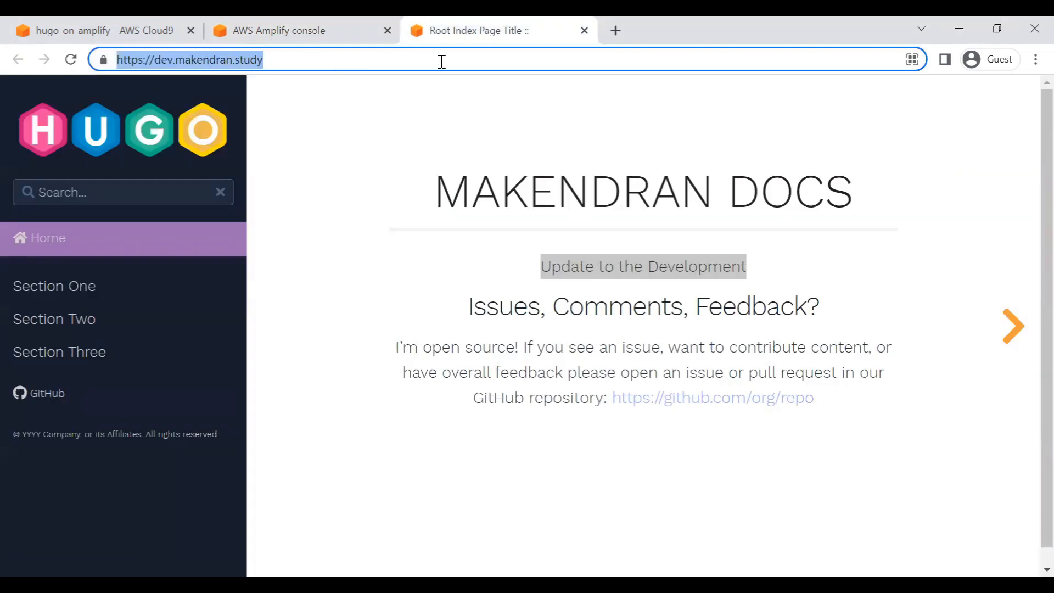
left_click(584, 30)
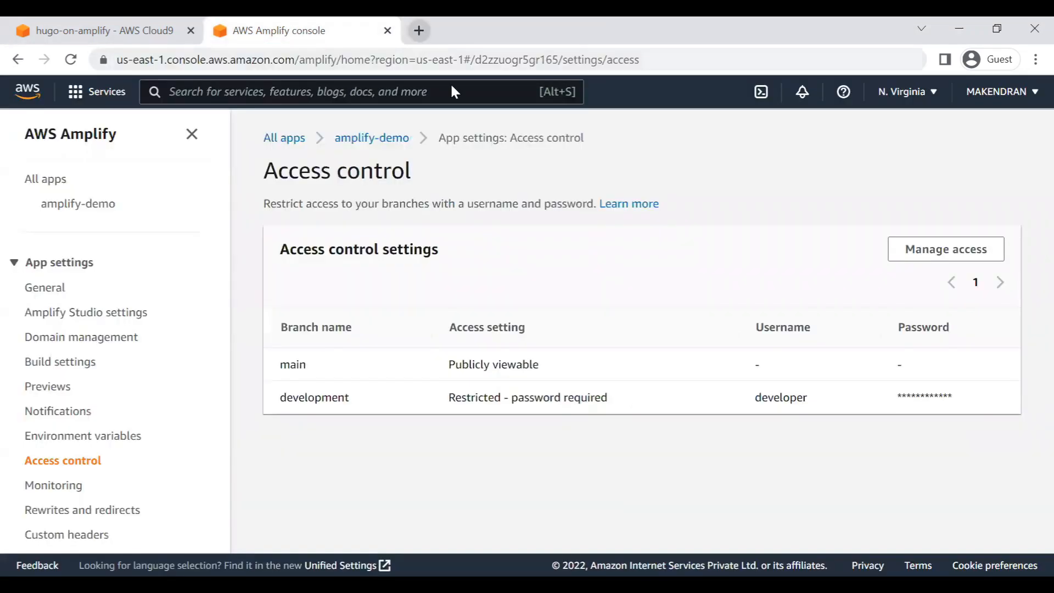
key("ctrl+t")
key("ctrl+v")
key("Return")
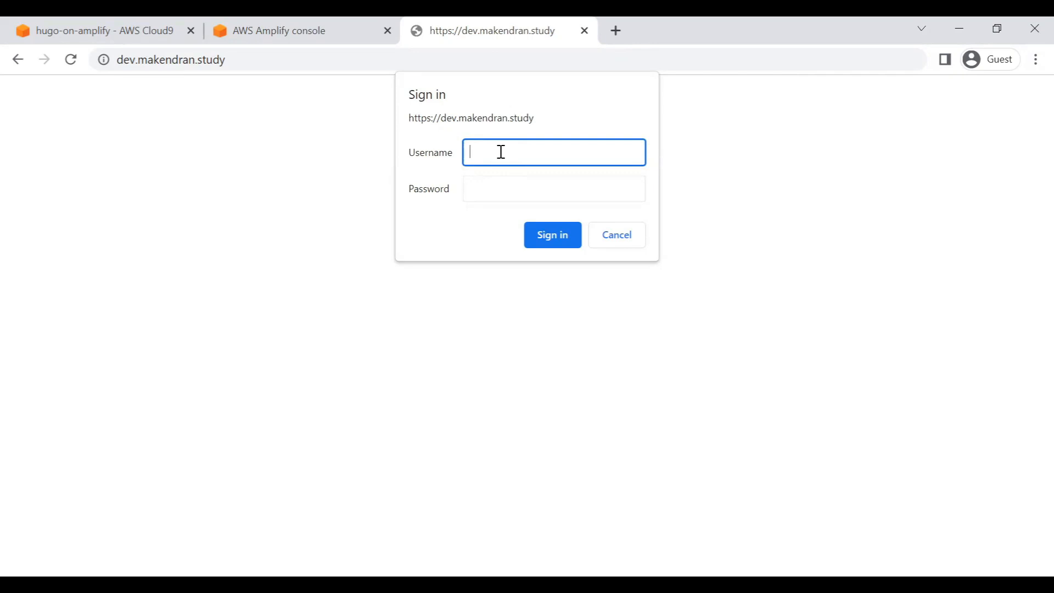
Sign in to the dev subdomain site with the username developer and the branch's access password
type("developer")
key("Tab")
type("••••••")
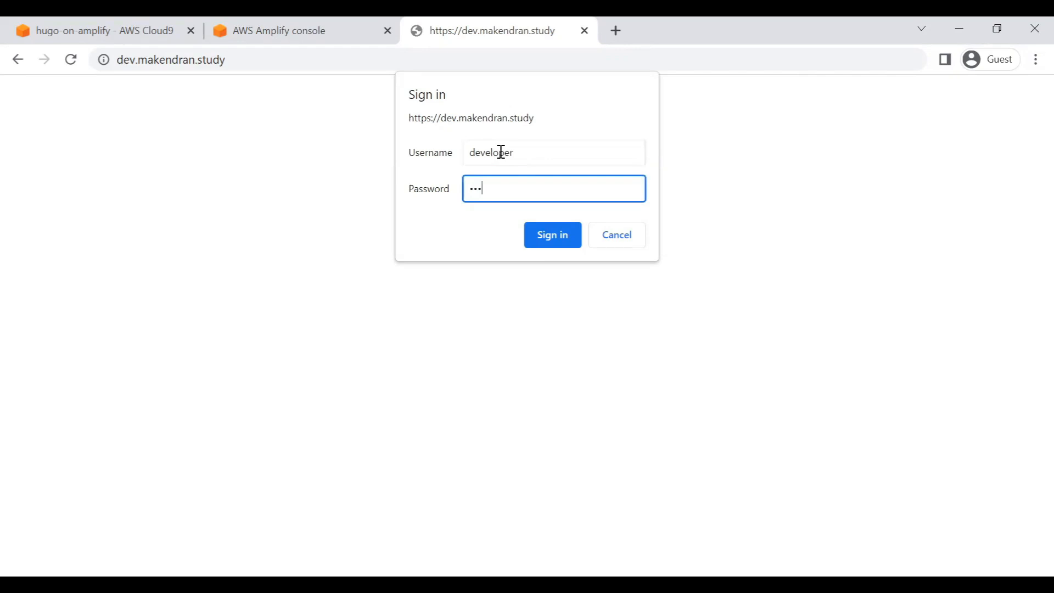
type("•••••••••••")
key("Return")
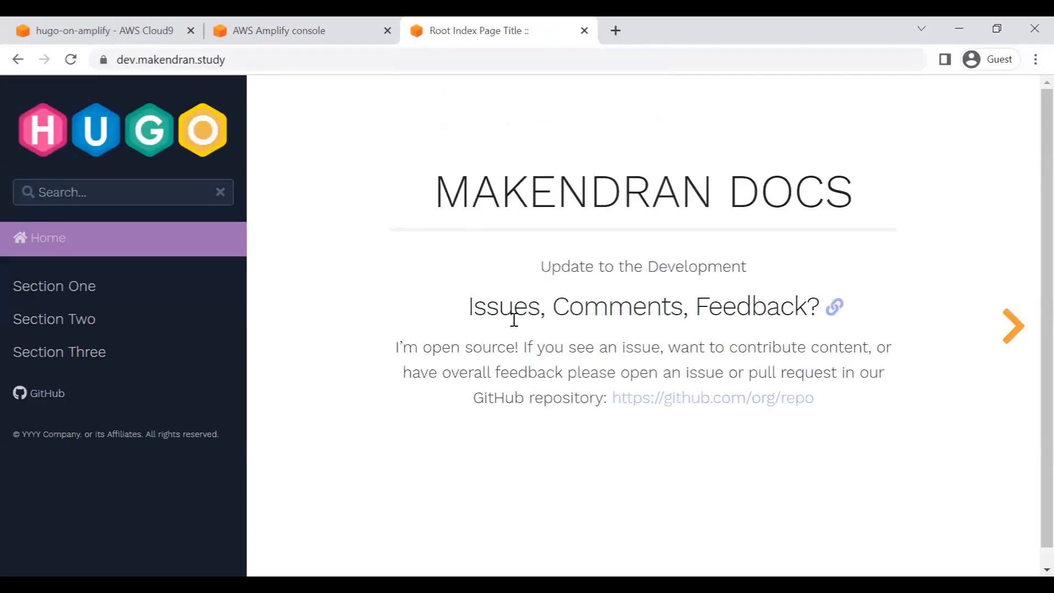
Return to the Amplify console and delete the amplify-demo app, entering delete as the confirmation
key("alt+Tab")
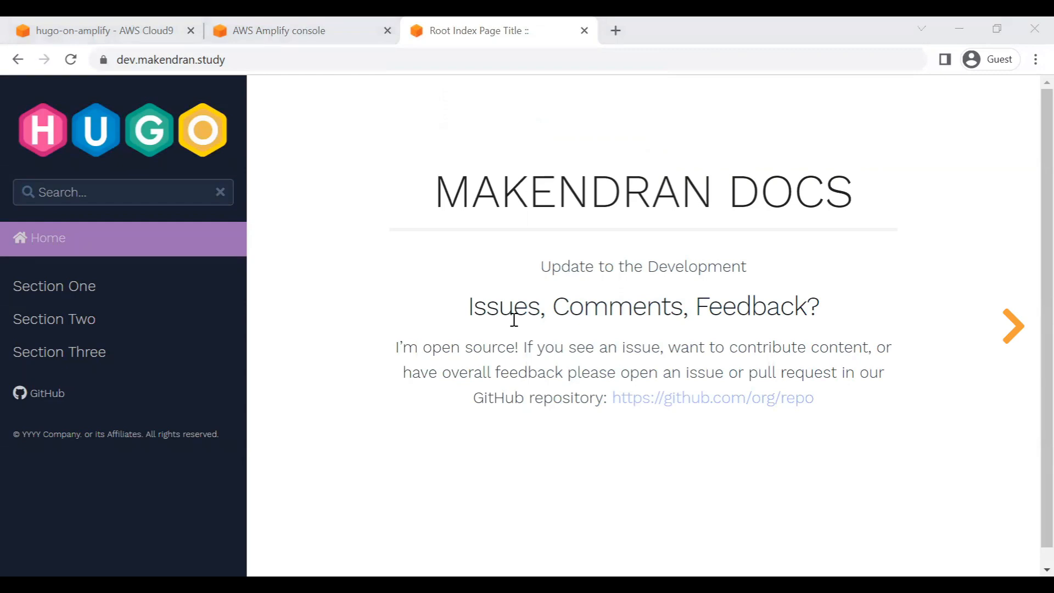
left_click(397, 421)
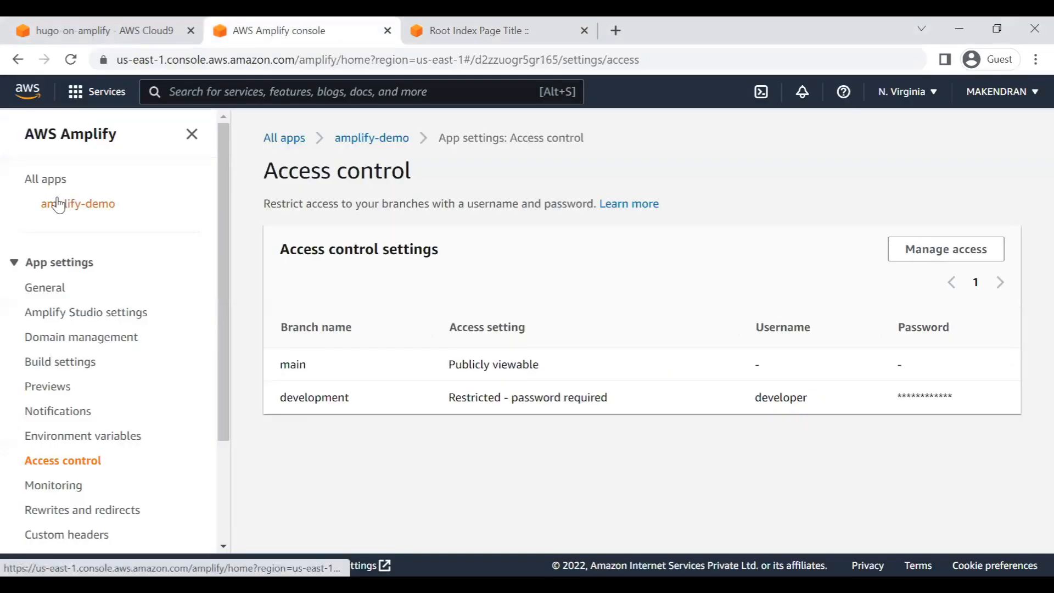
left_click(59, 205)
left_click(969, 177)
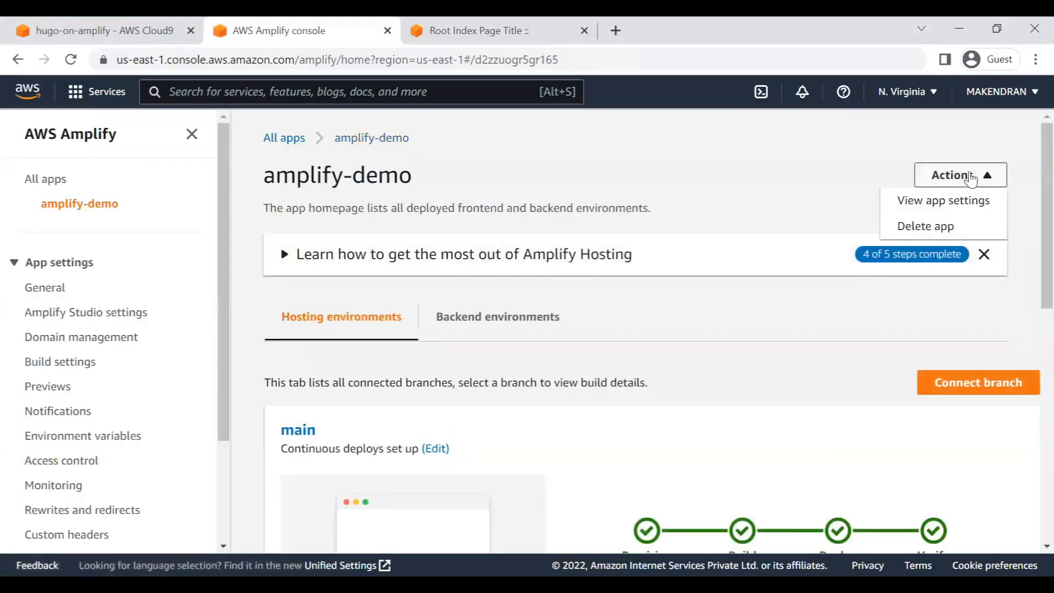
left_click(944, 229)
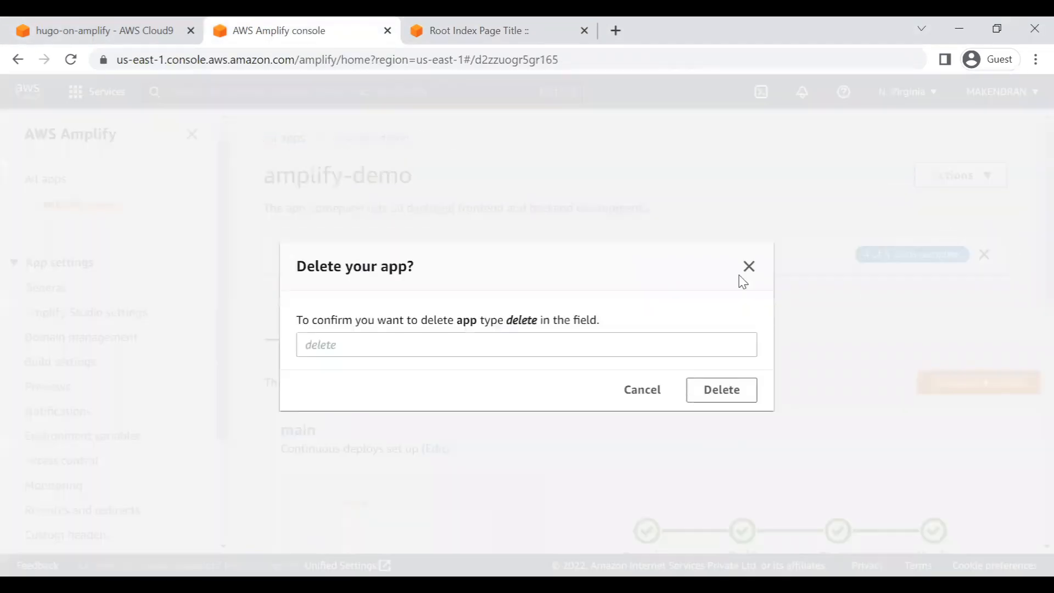
left_click(389, 345)
type("delete")
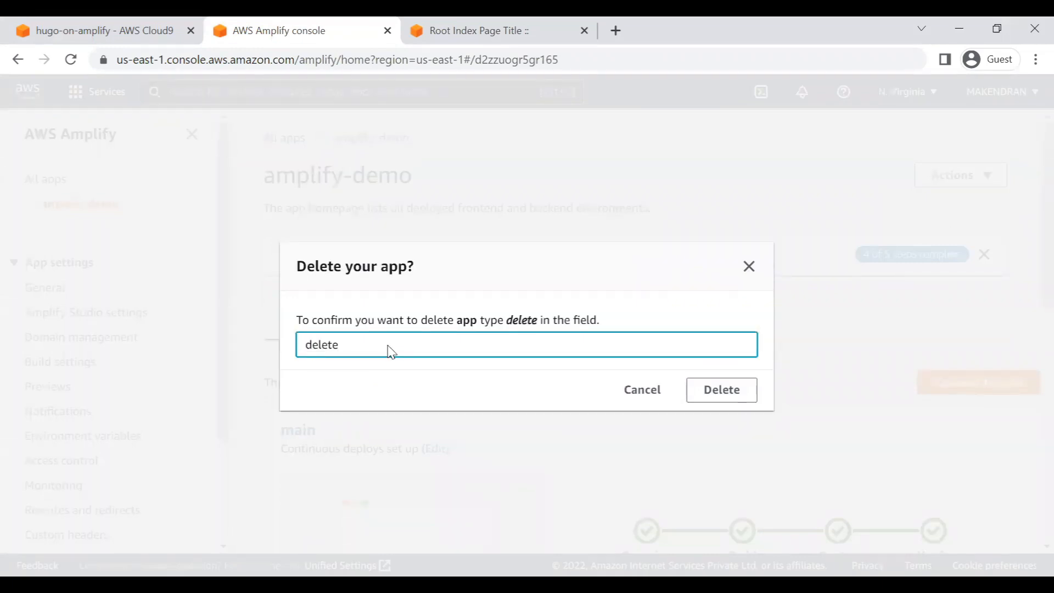
left_click(733, 390)
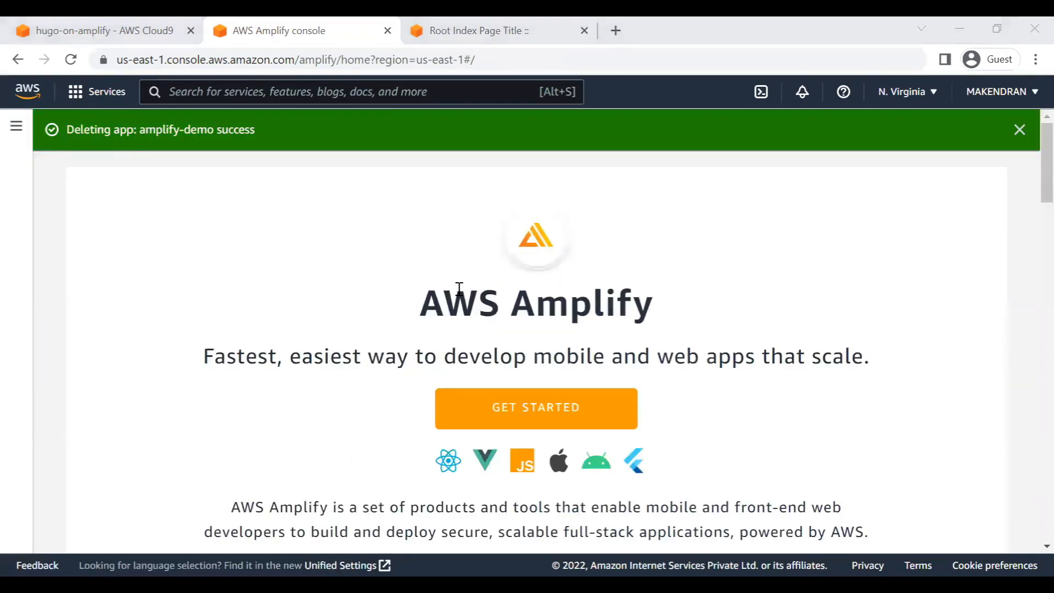
Find CodeCommit by searching AWS services for code, and delete its amplify-demo repository, entering delete as the confirmation
left_click(132, 31)
left_click(324, 34)
left_click(337, 90)
type("code")
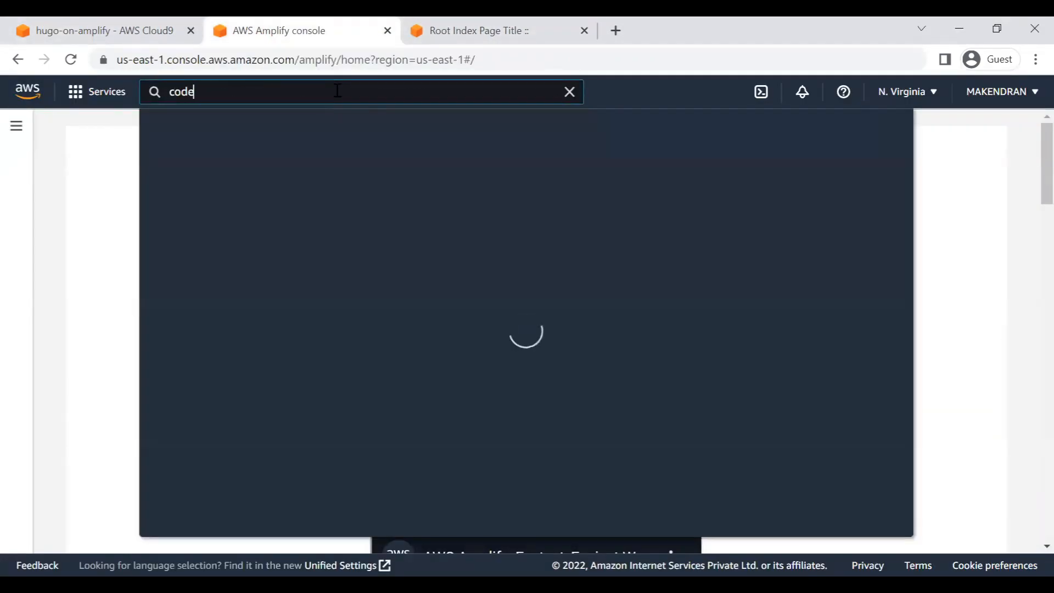
left_click(447, 218)
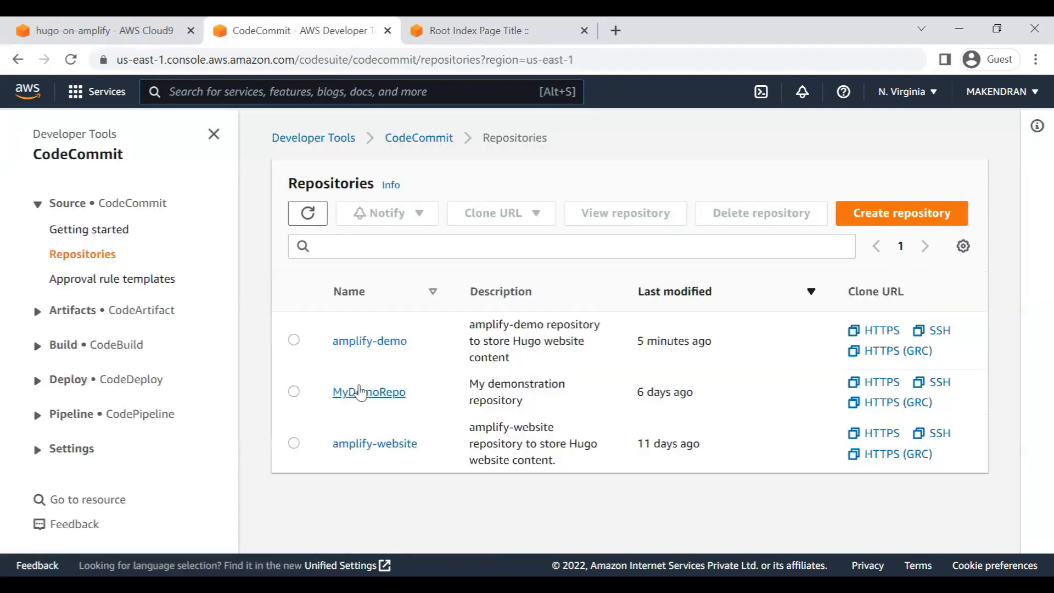
left_click(295, 341)
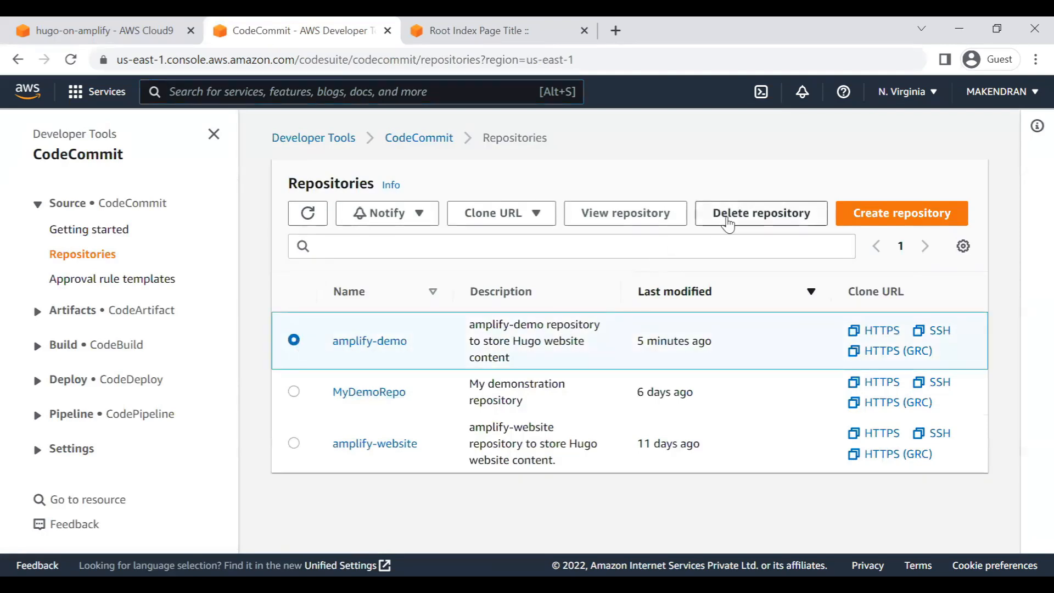
left_click(743, 218)
left_click(450, 434)
type("delete")
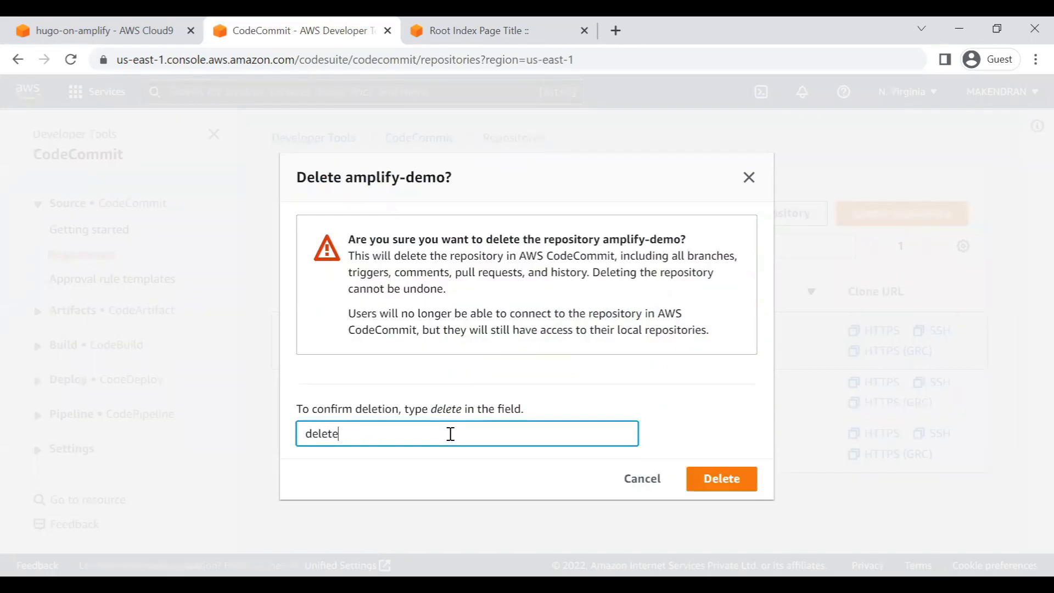
left_click(716, 481)
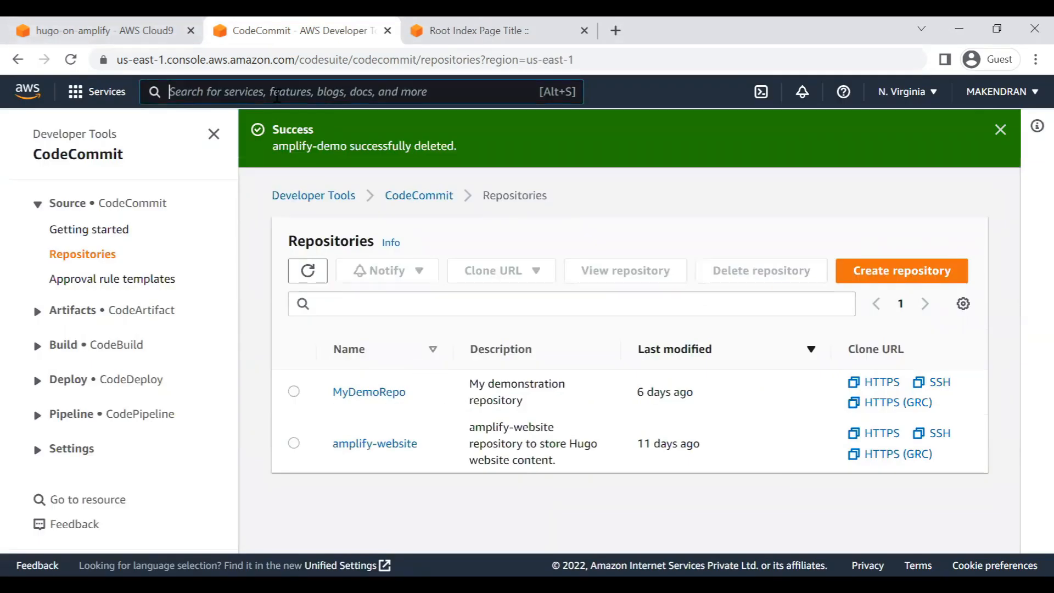
Open Cloud9 through a service search for cloud9, delete the hugo-on-amplify environment with the confirmation Delete, and dismiss the root account notice
left_click(277, 92)
type("cloud9")
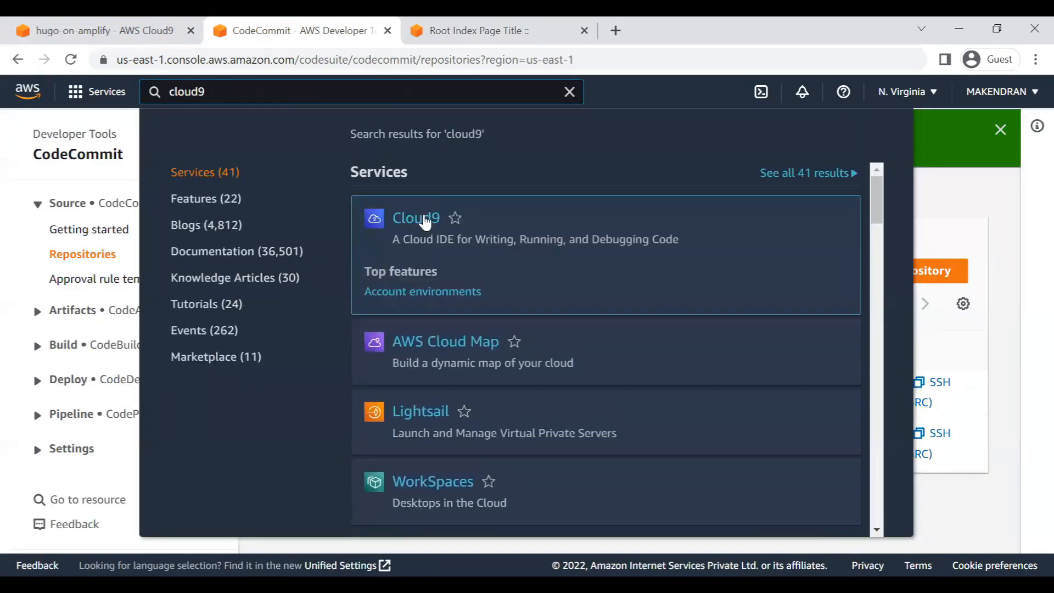
left_click(426, 220)
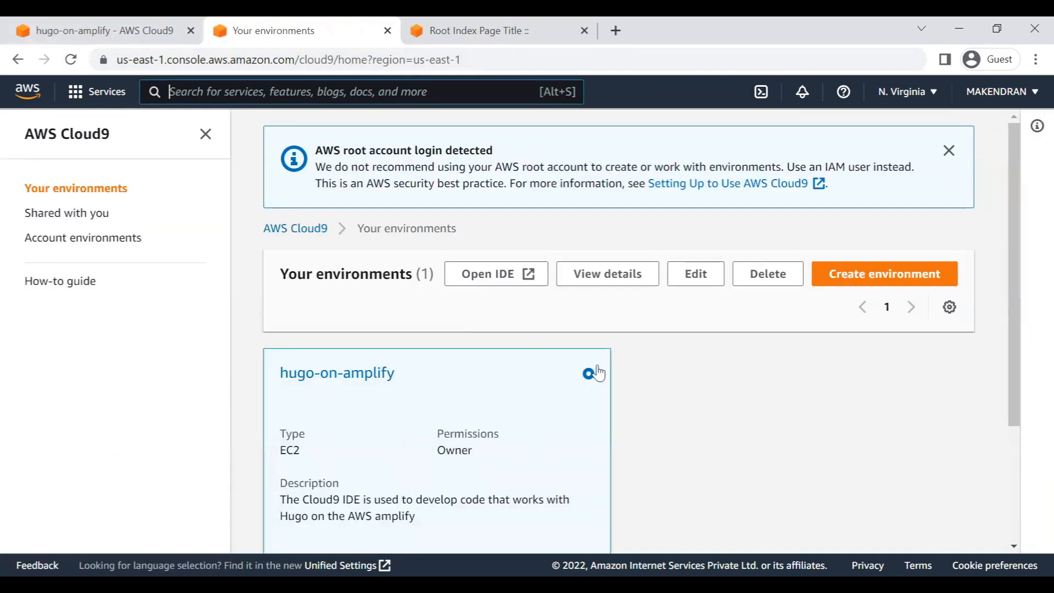
left_click(767, 273)
left_click(361, 398)
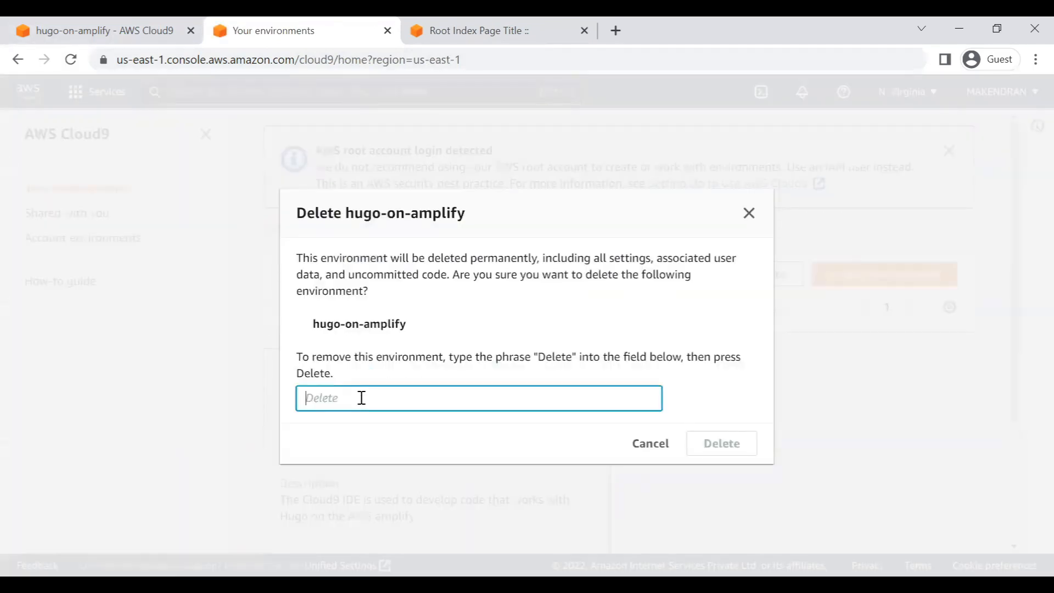
type("Delete")
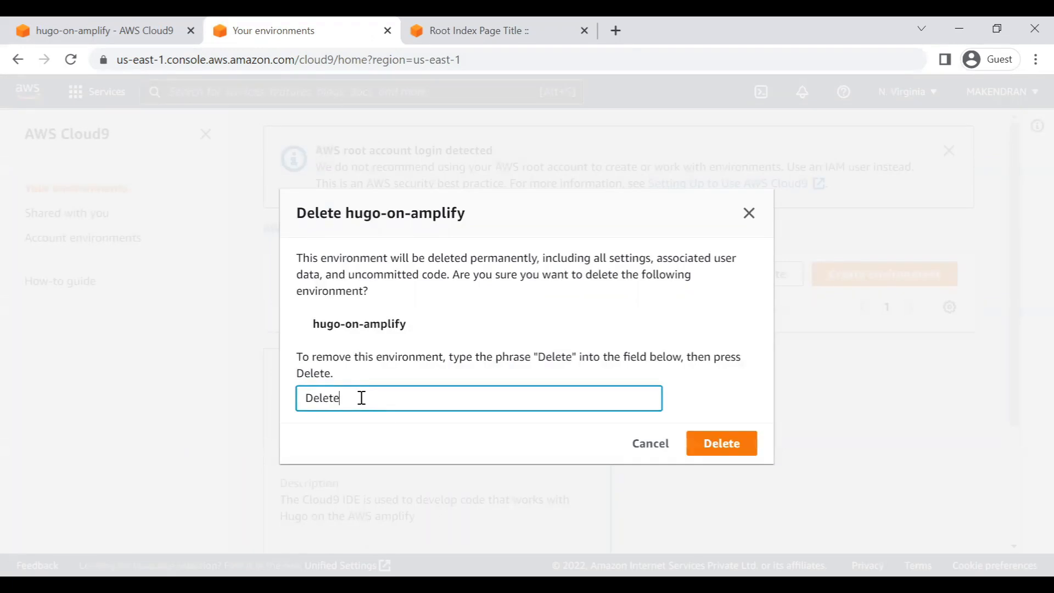
left_click(714, 444)
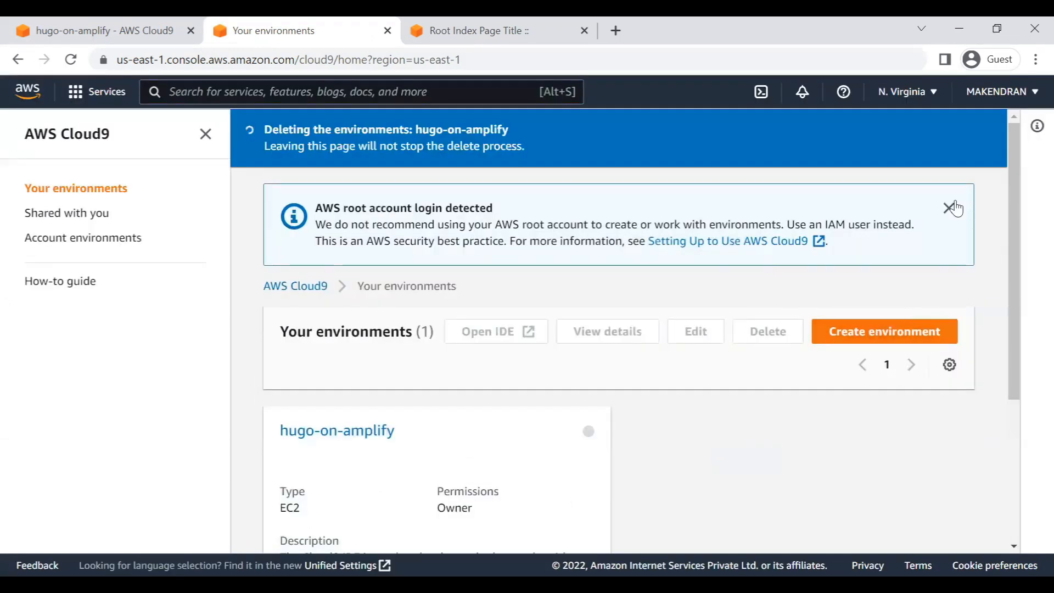
left_click(951, 207)
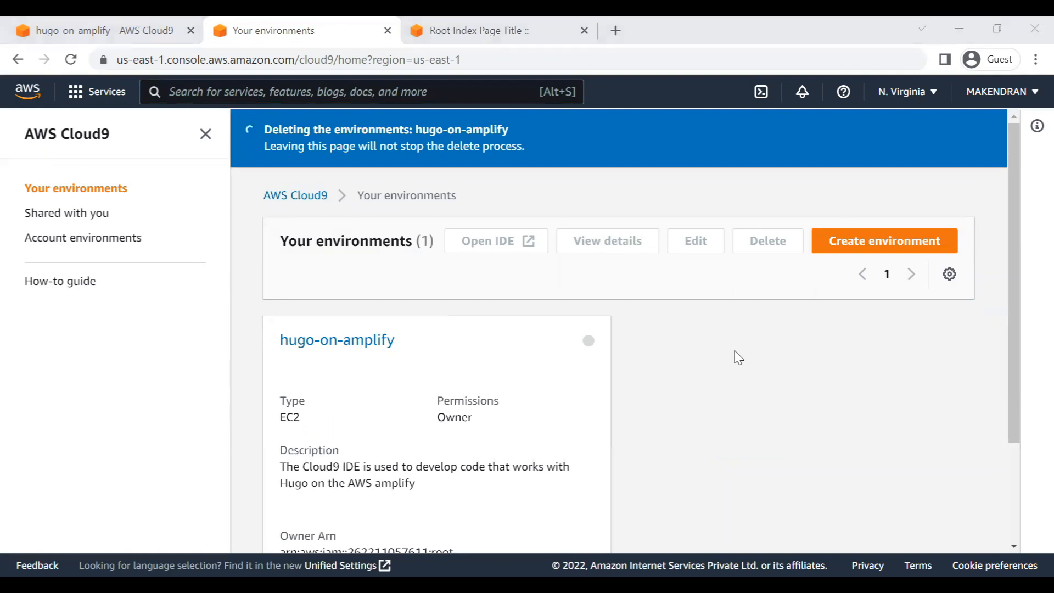